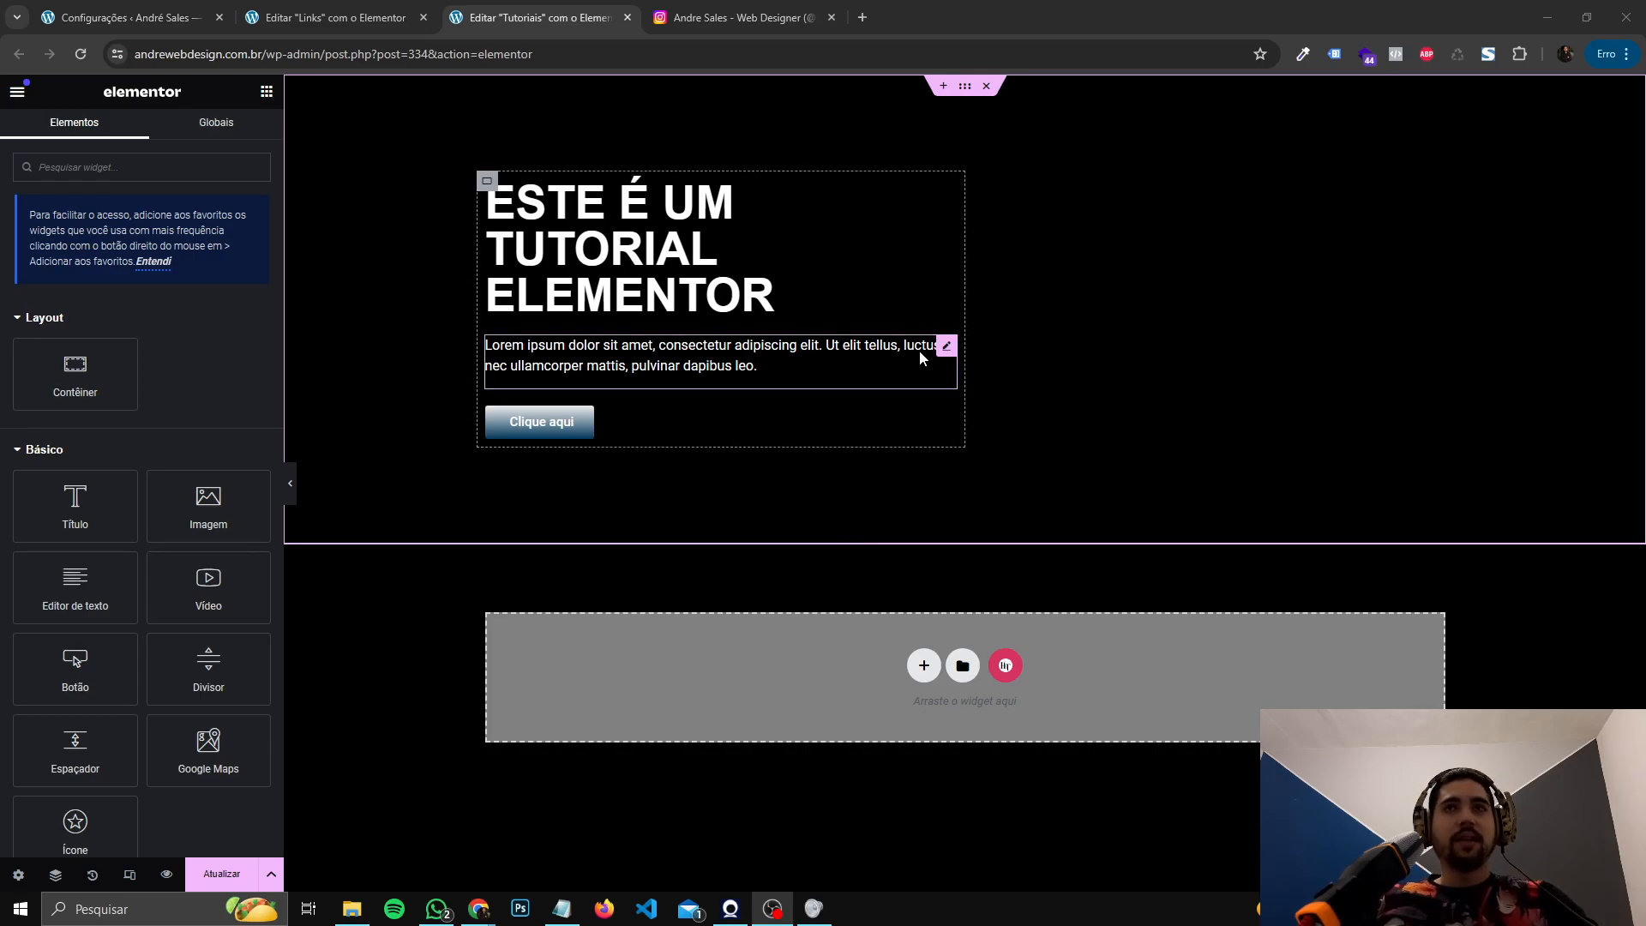
- Switch to Instagram to view the web designer profile, and return to the Elementor page editor
left_click(736, 17)
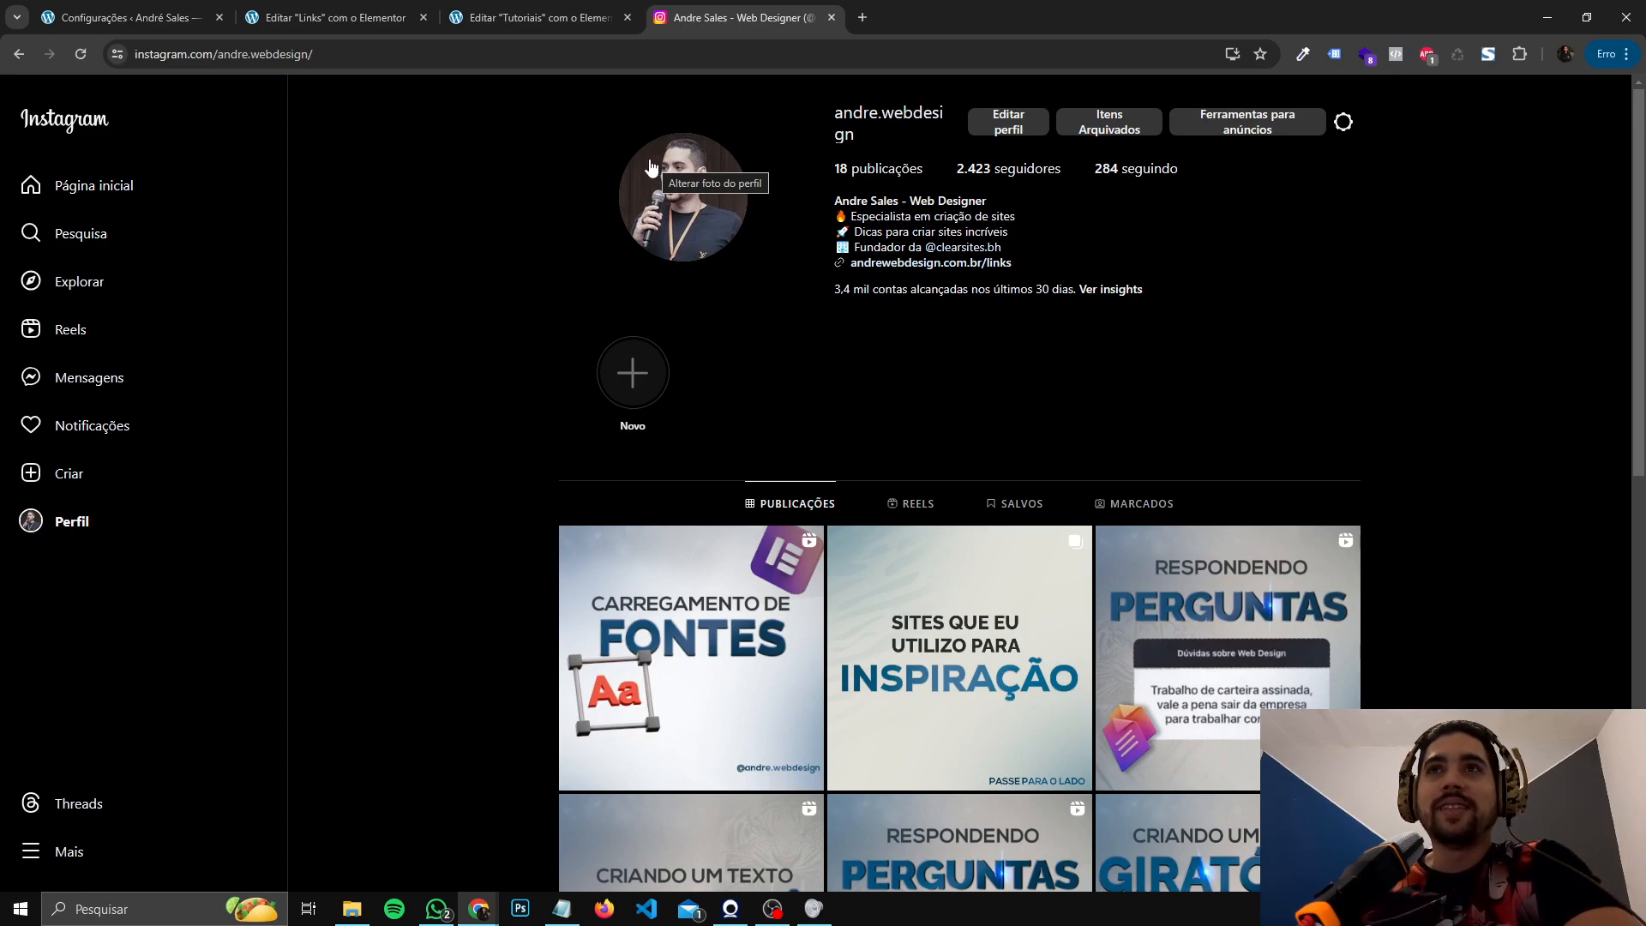
left_click(523, 17)
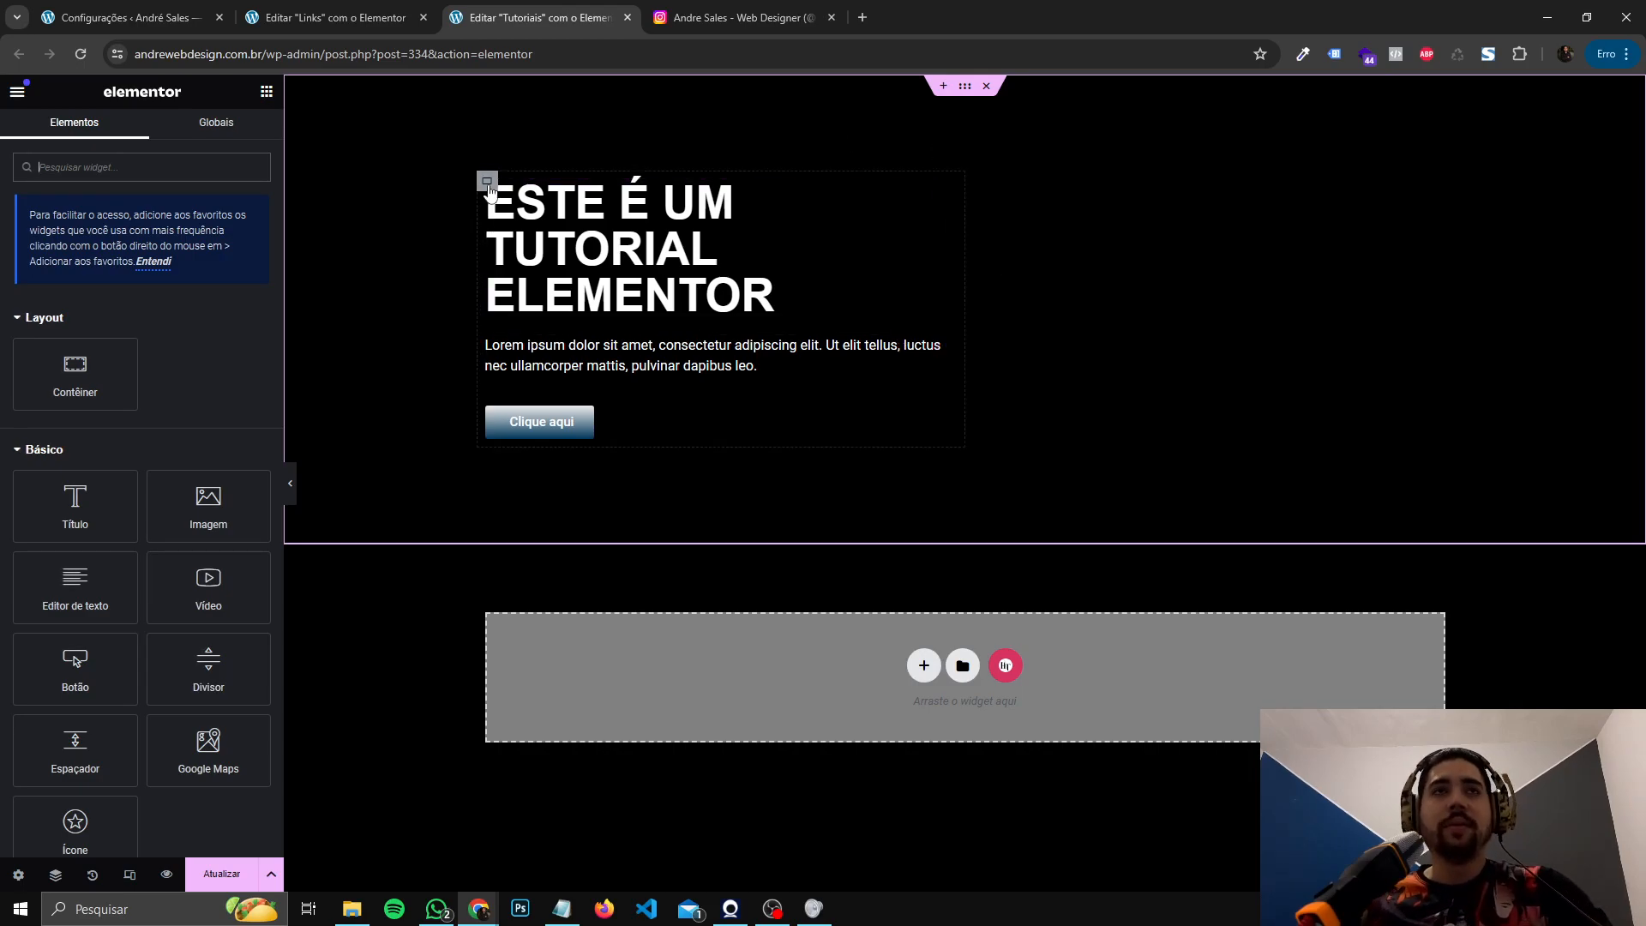
- Switch to the WordPress Elementor settings and check the Contêiner Flexbox activation options among the stable features
left_click(139, 18)
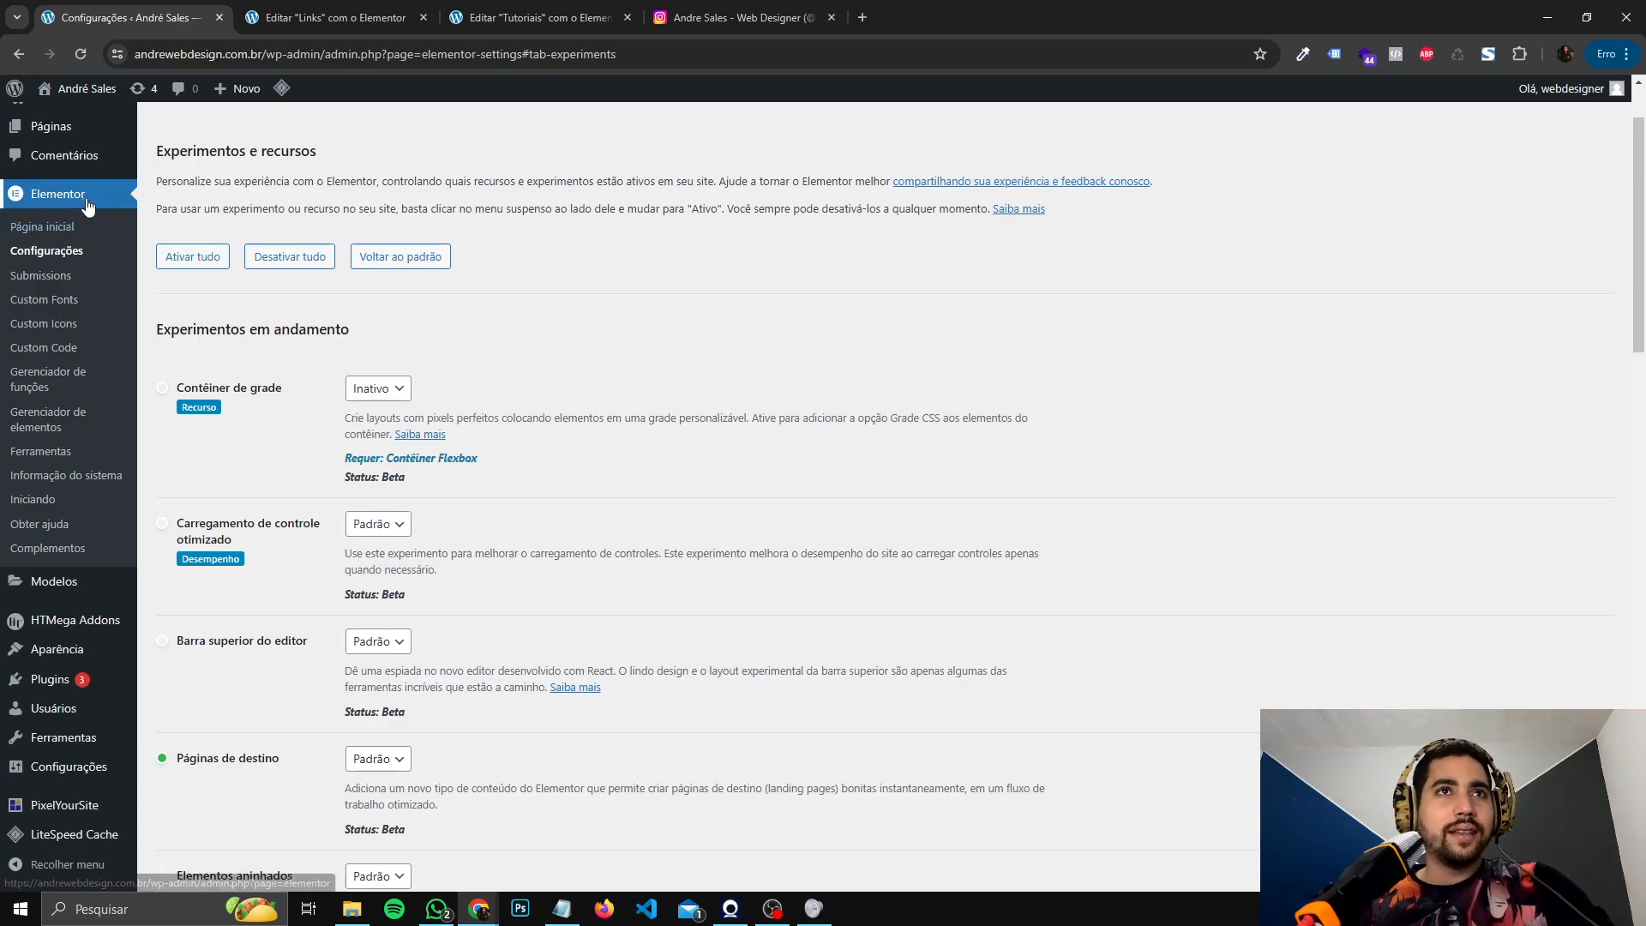
left_click(62, 256)
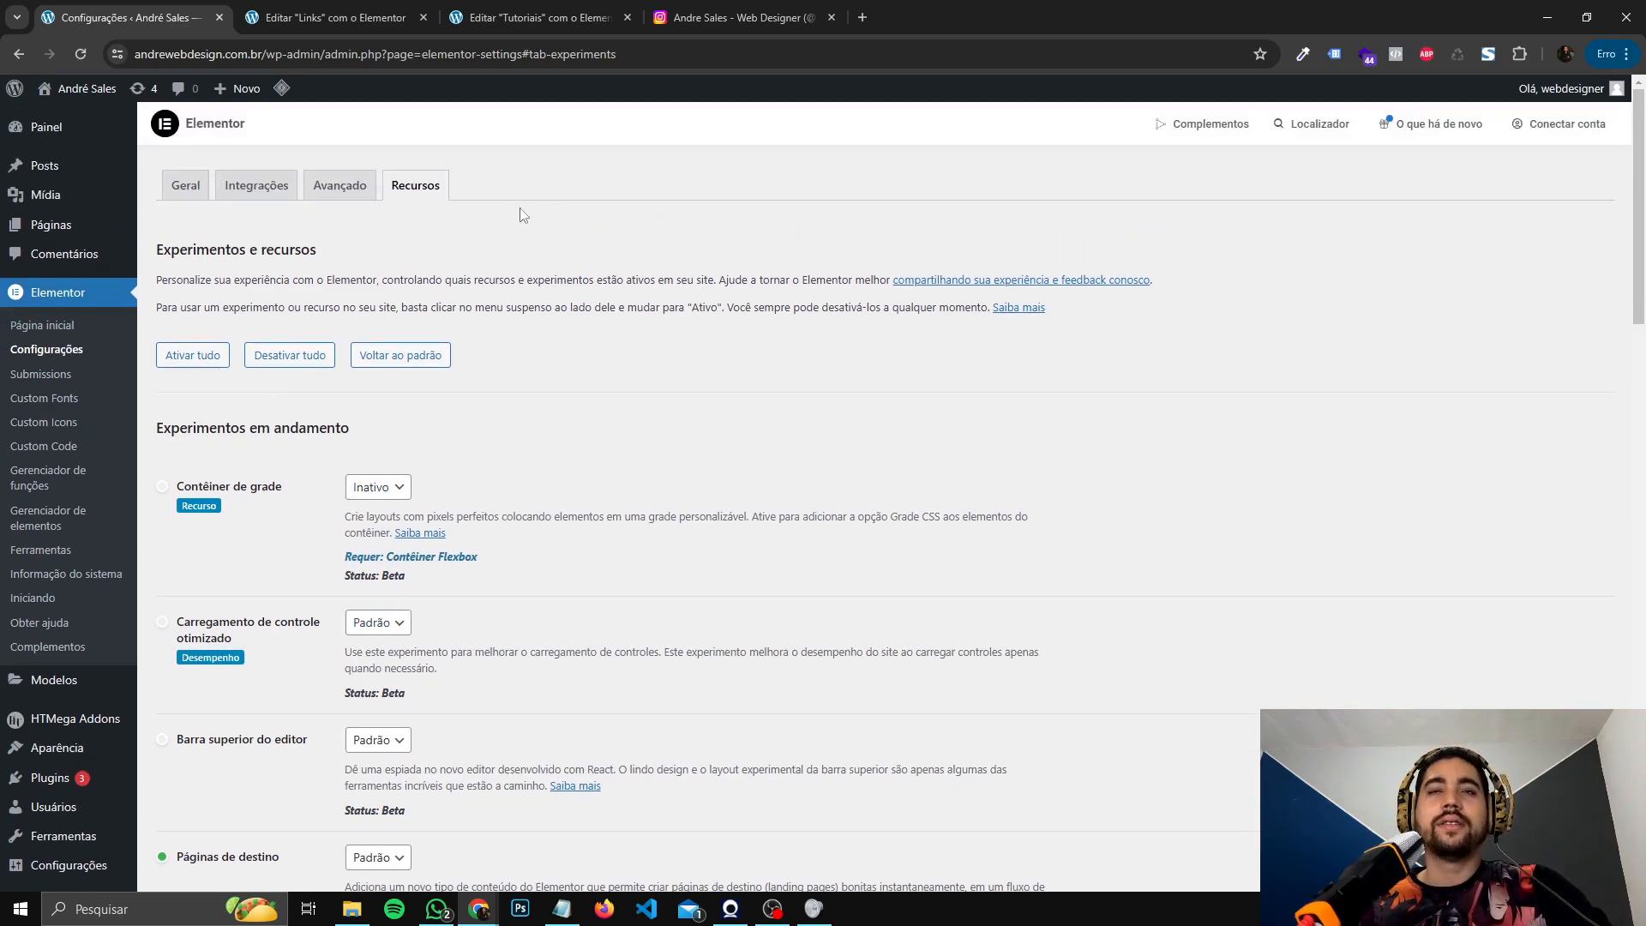
scroll(437, 188, "down", 7)
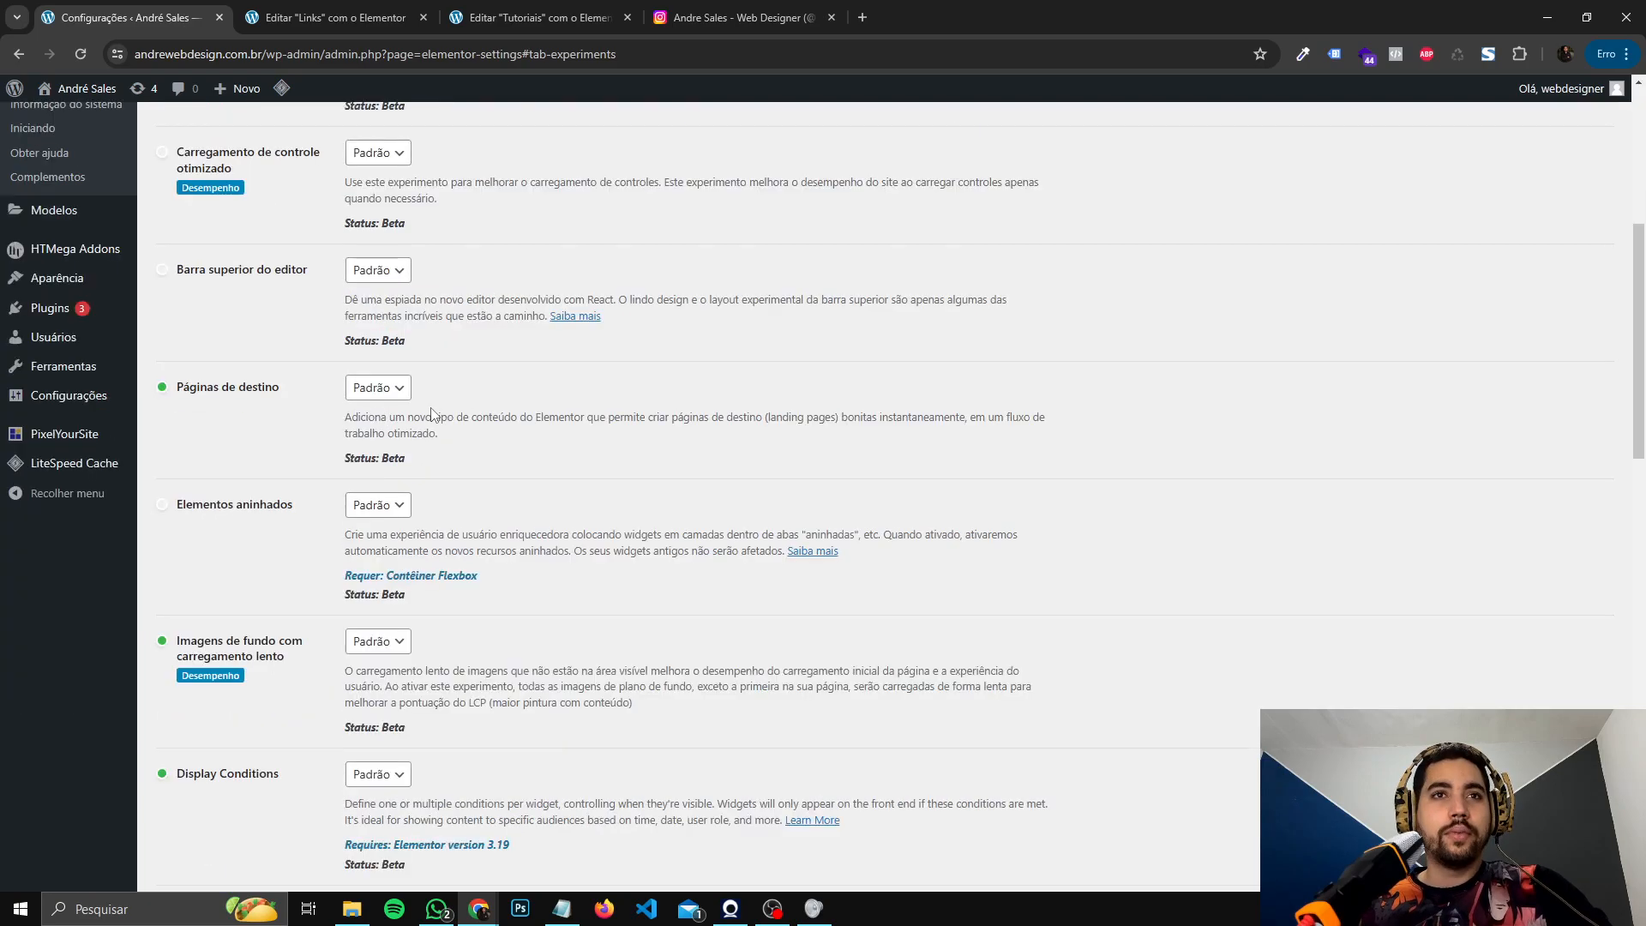
scroll(430, 408, "down", 10)
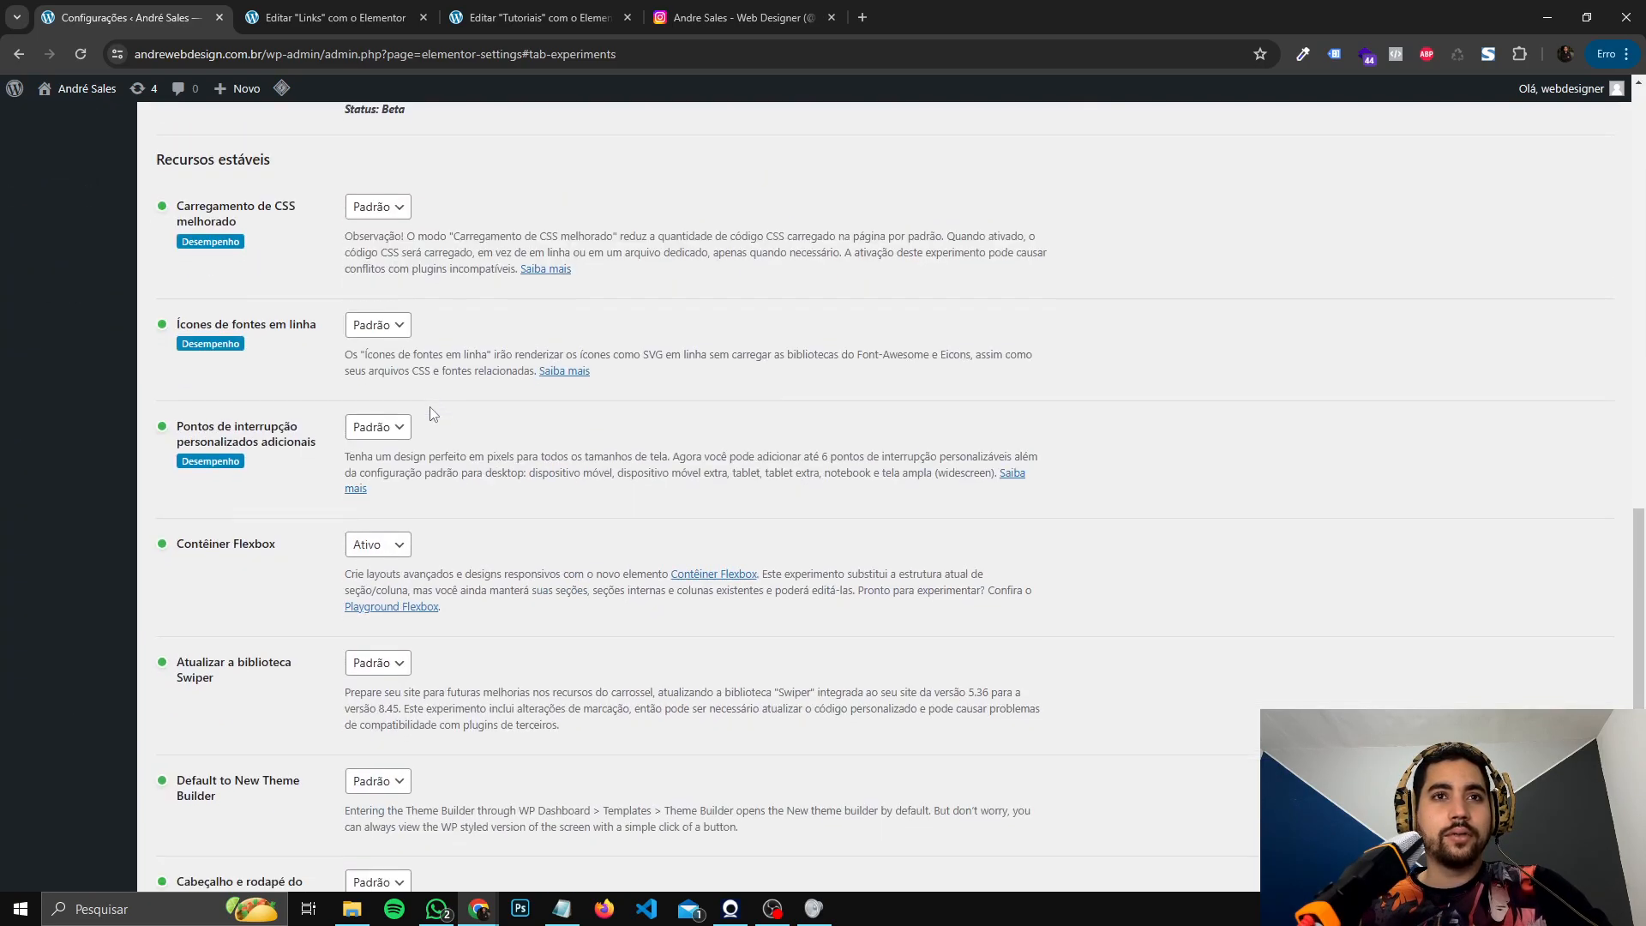
left_click(397, 467)
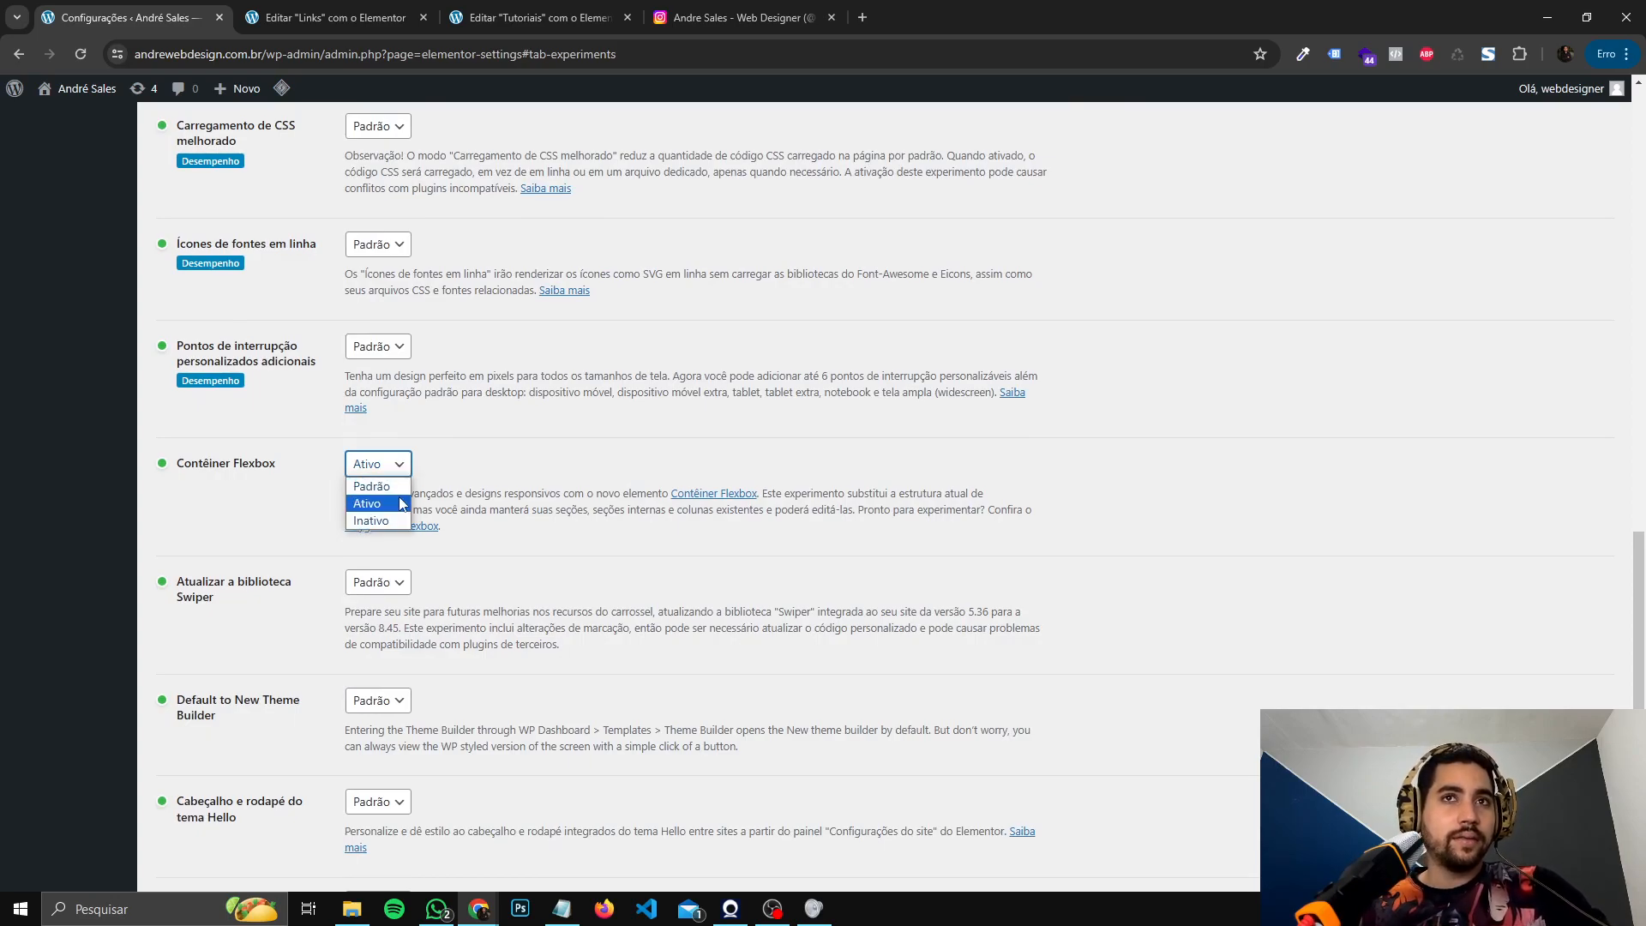
left_click(407, 469)
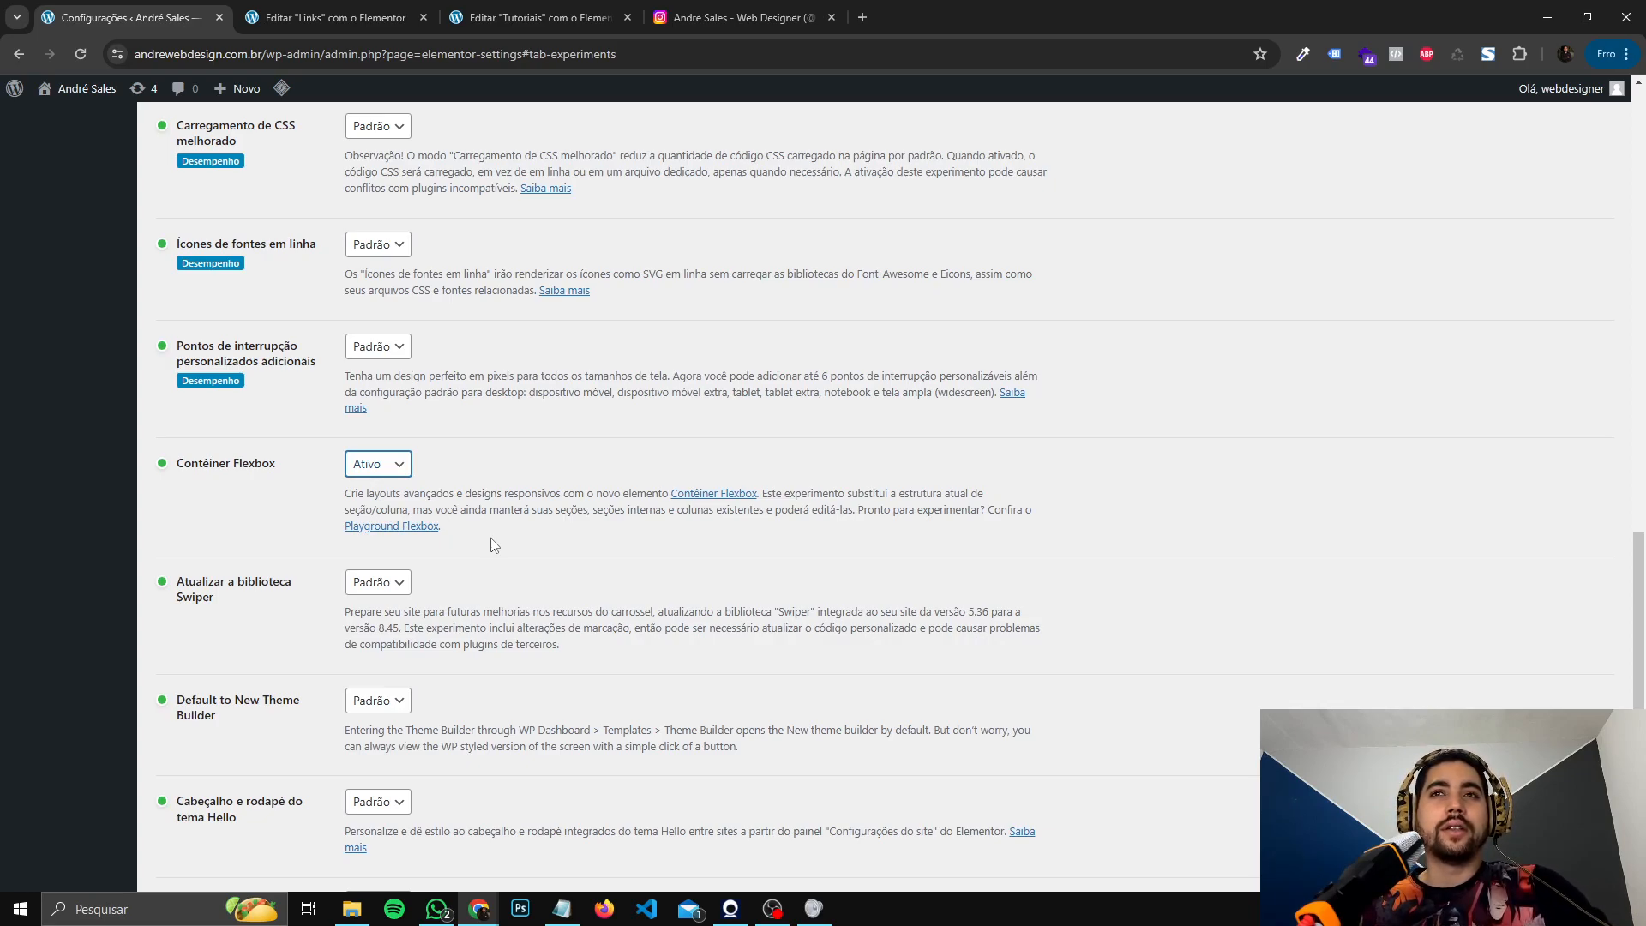
- On the Tutoriais page, delete the existing hero container and add a new empty container with the single vertical structure
left_click(484, 19)
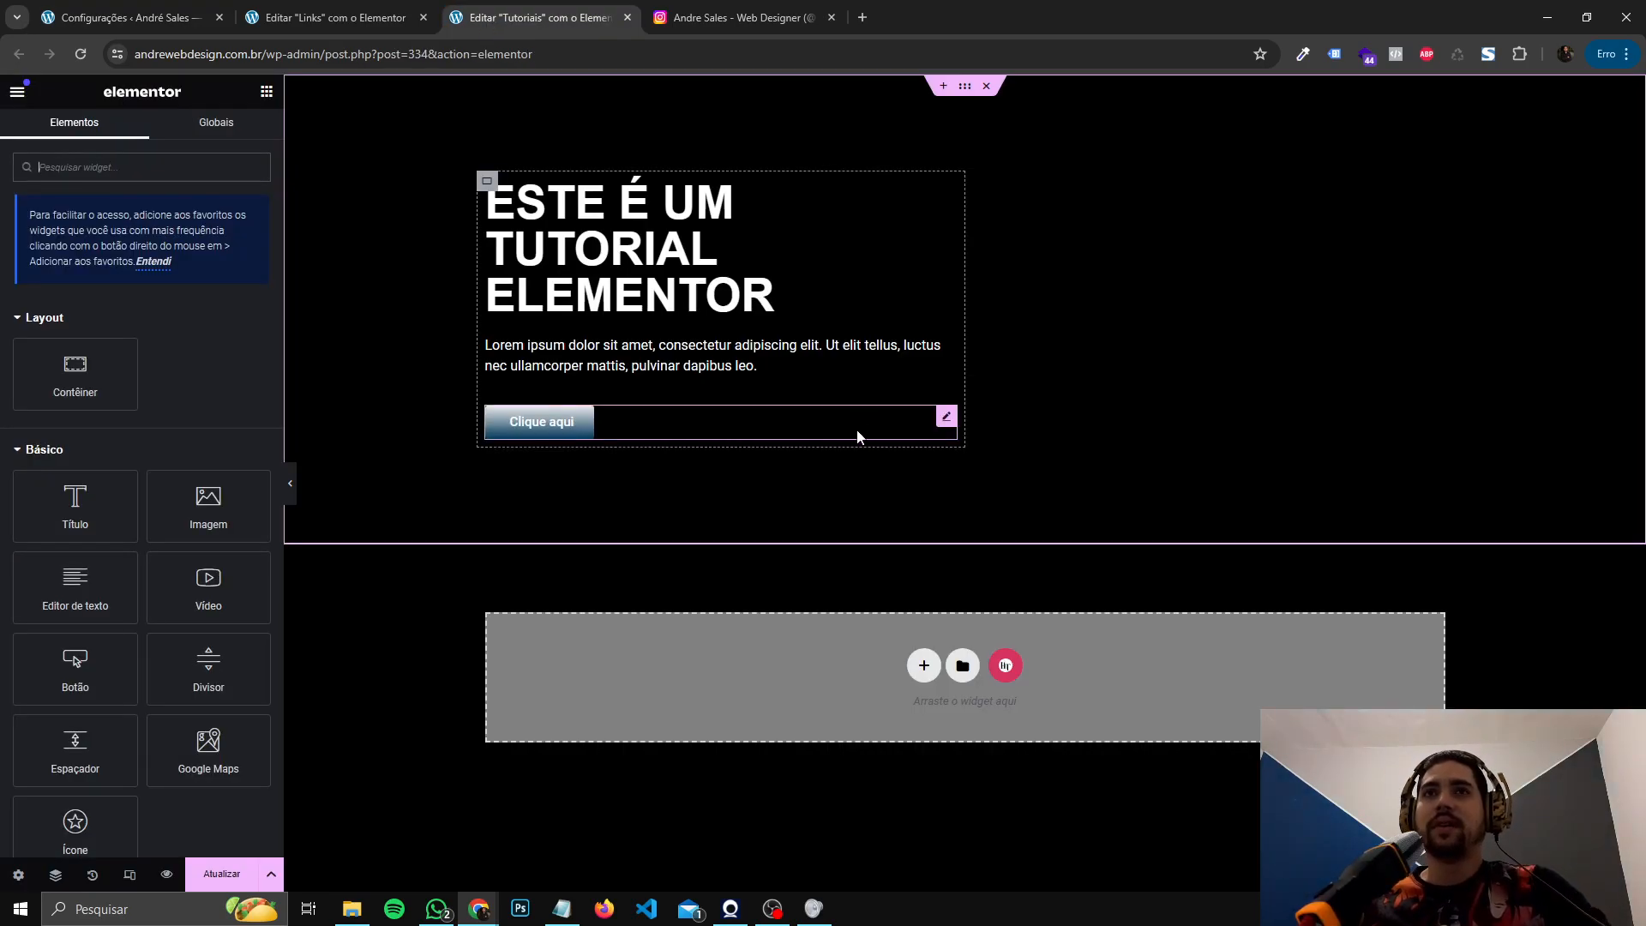
left_click(986, 86)
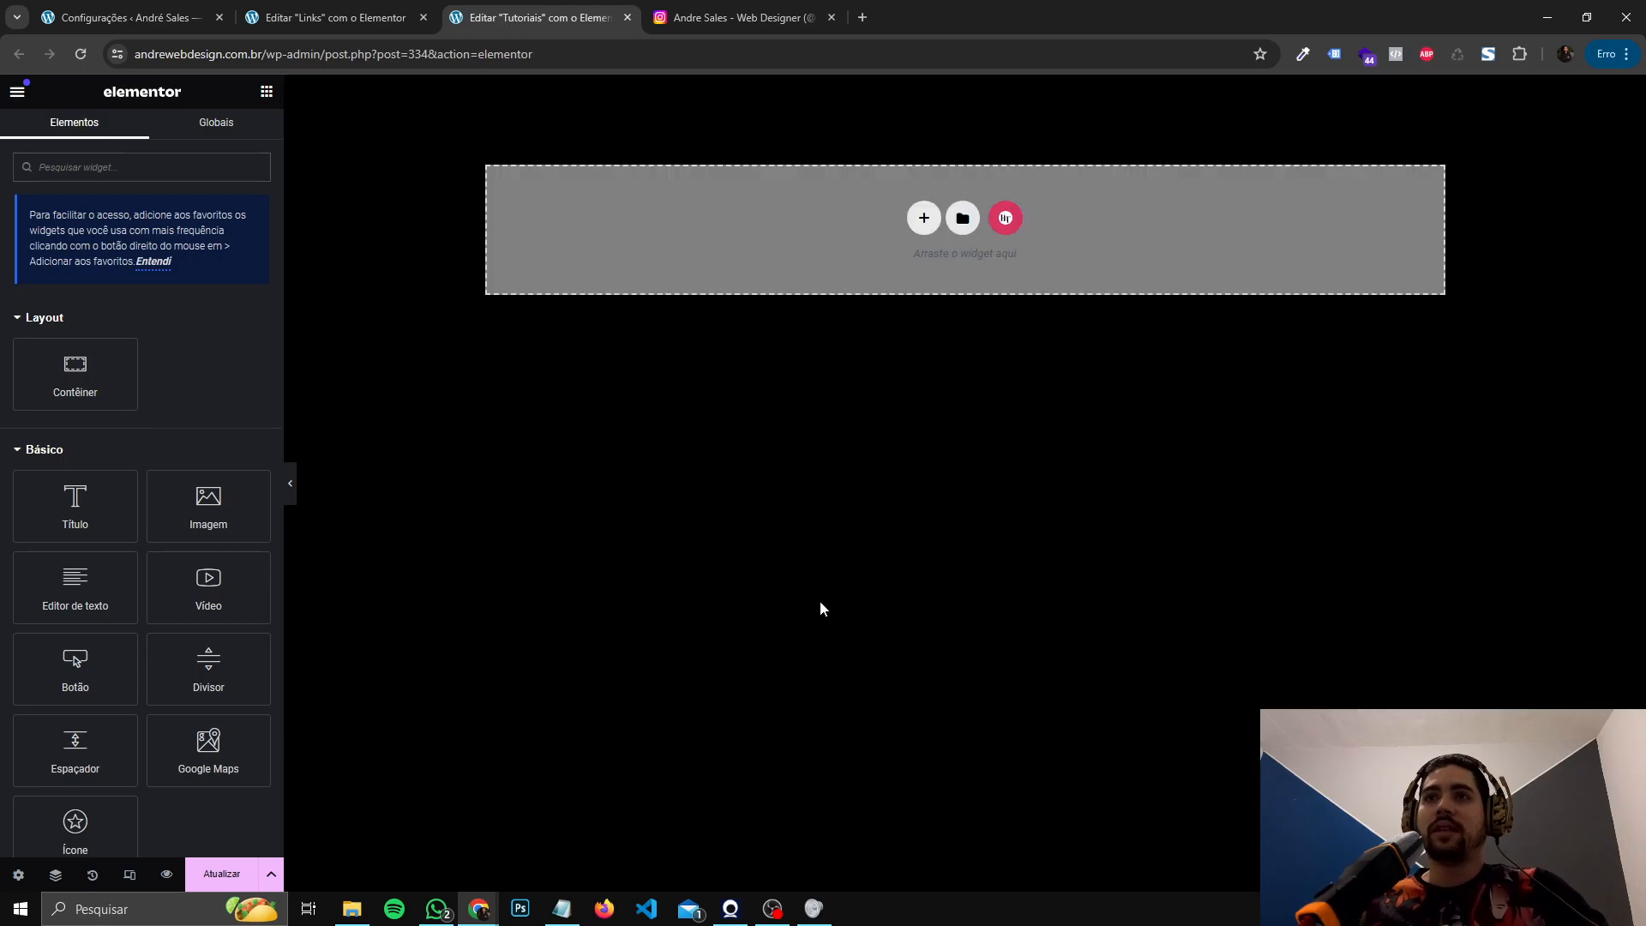
left_click(922, 219)
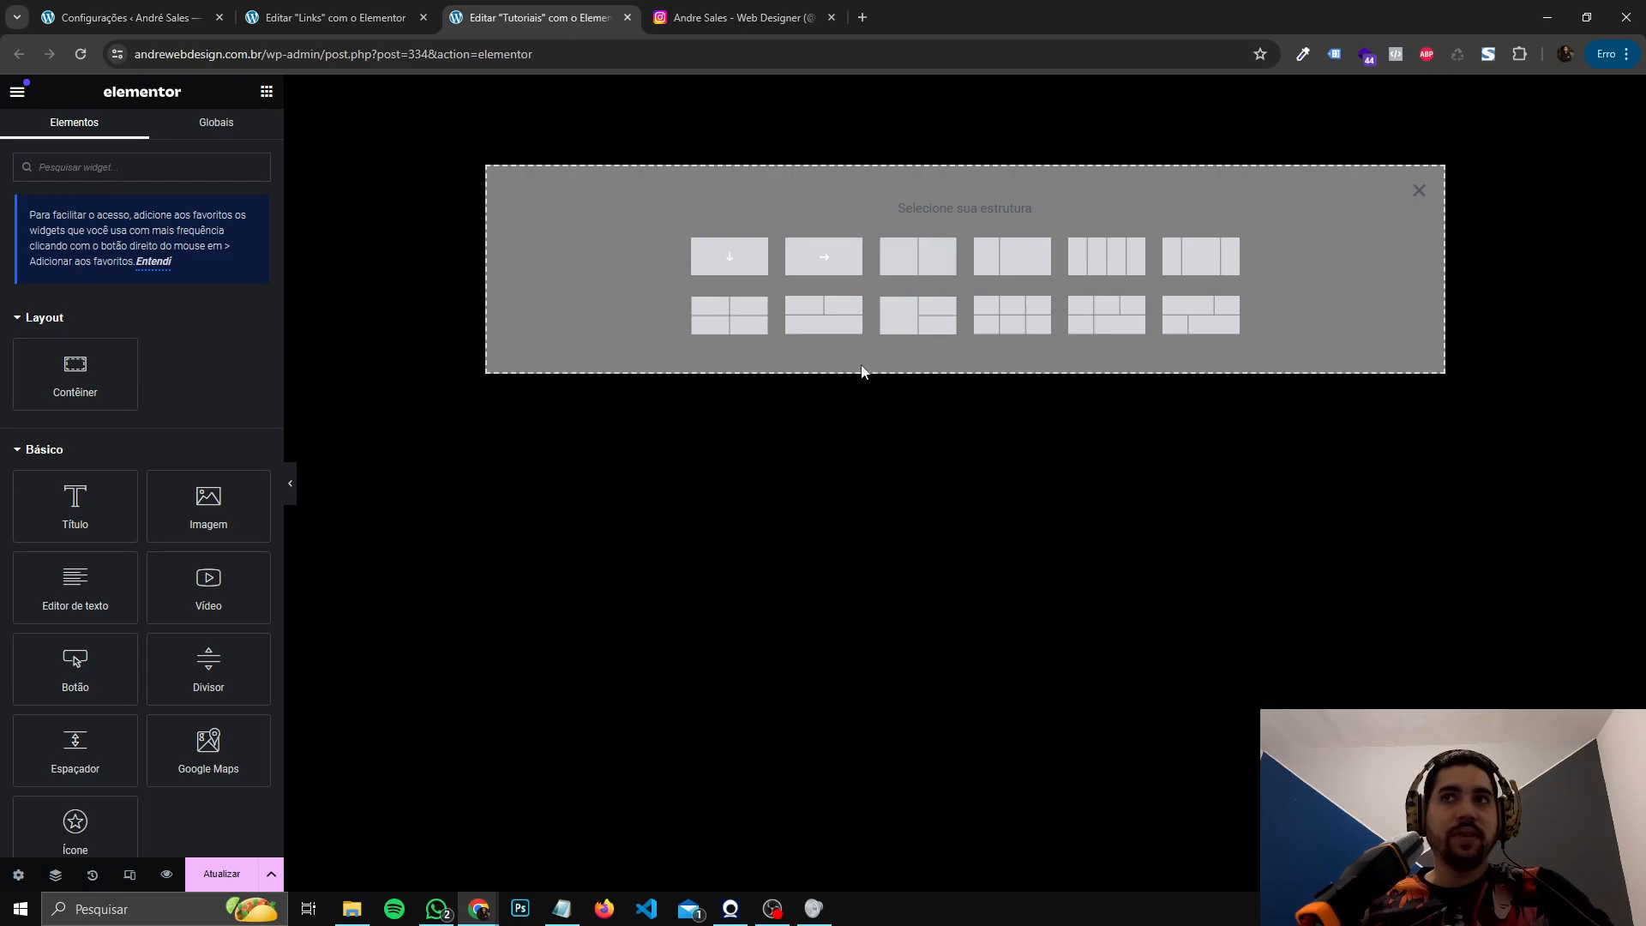
left_click(729, 259)
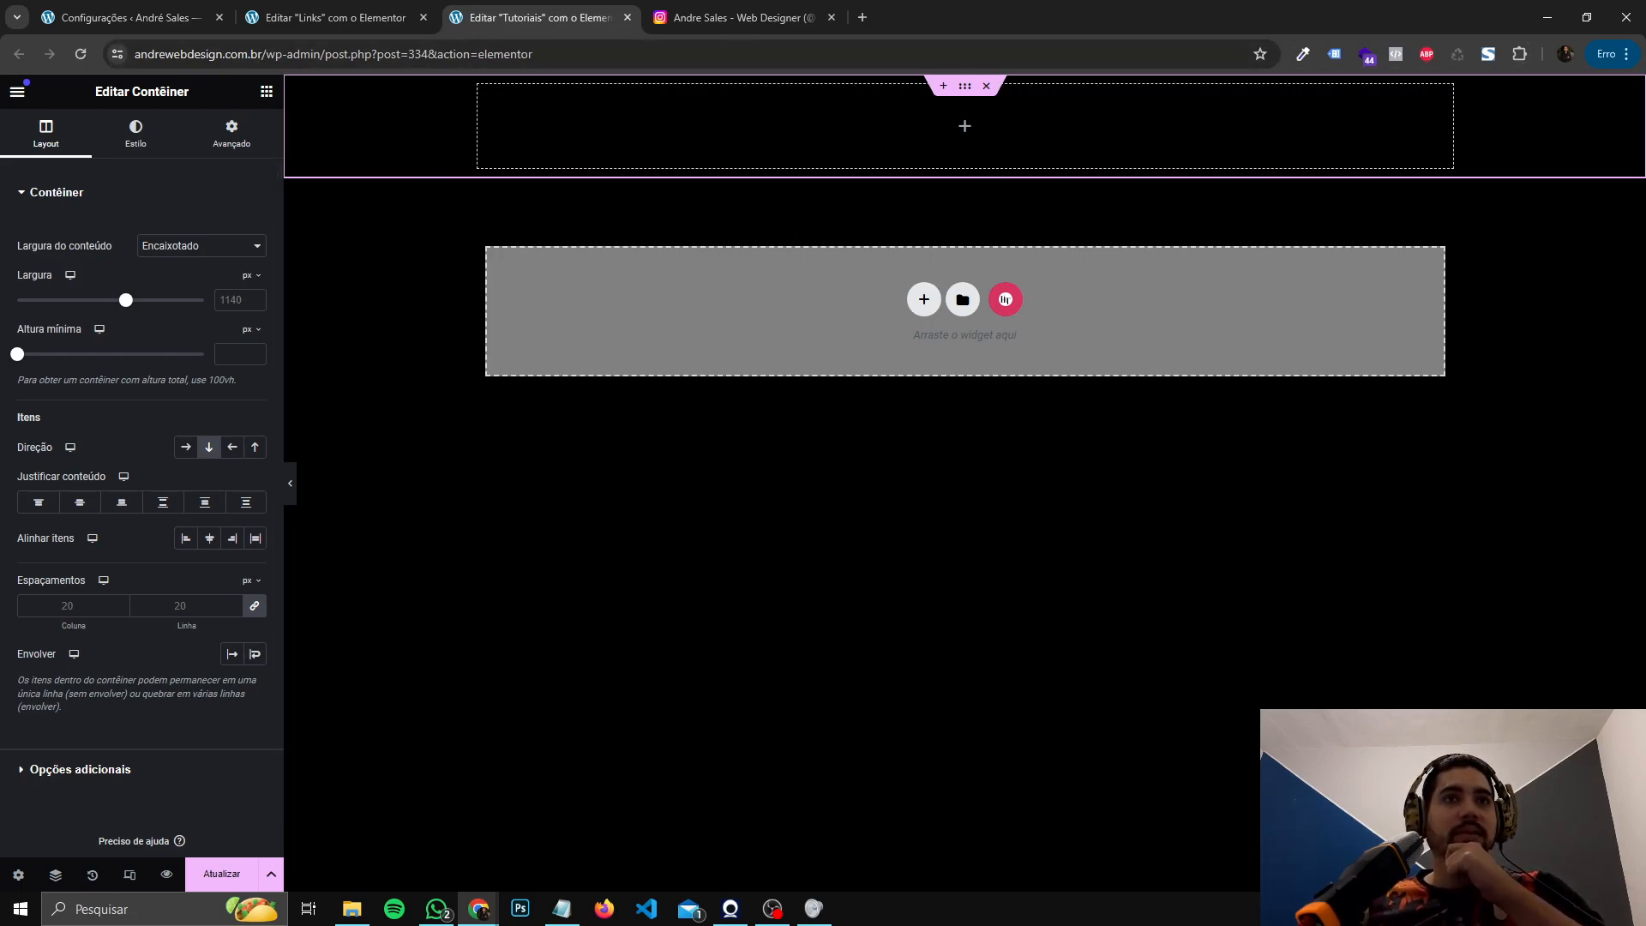
- Try the direction options on the empty container and set it to Linha - horizontal
left_click(184, 453)
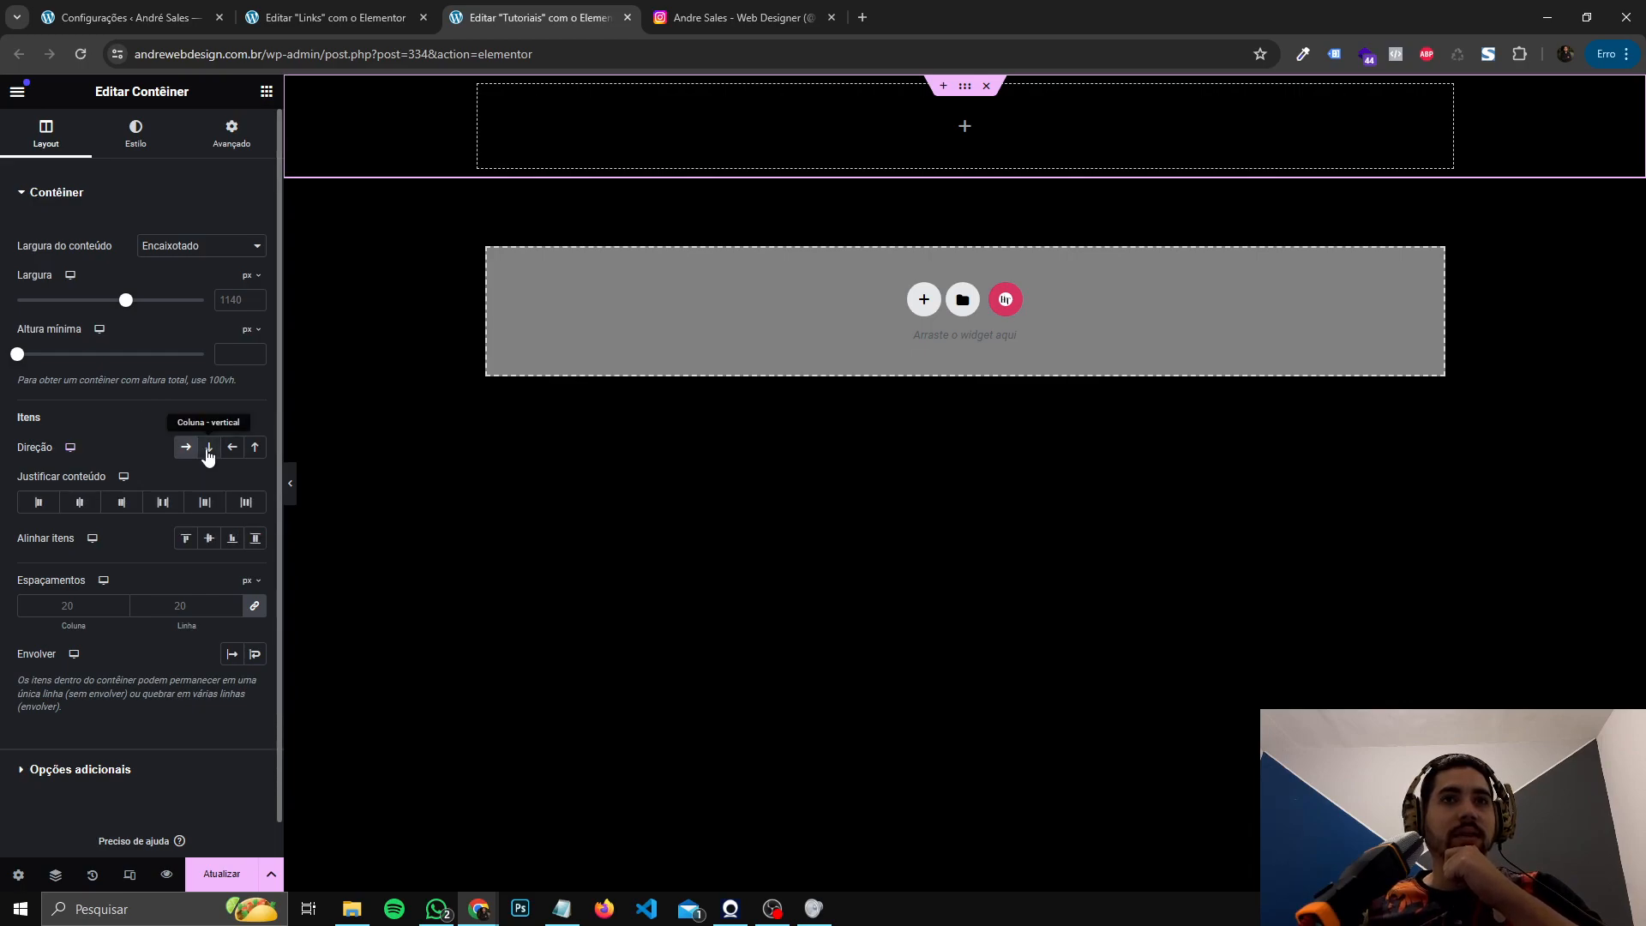
left_click(234, 453)
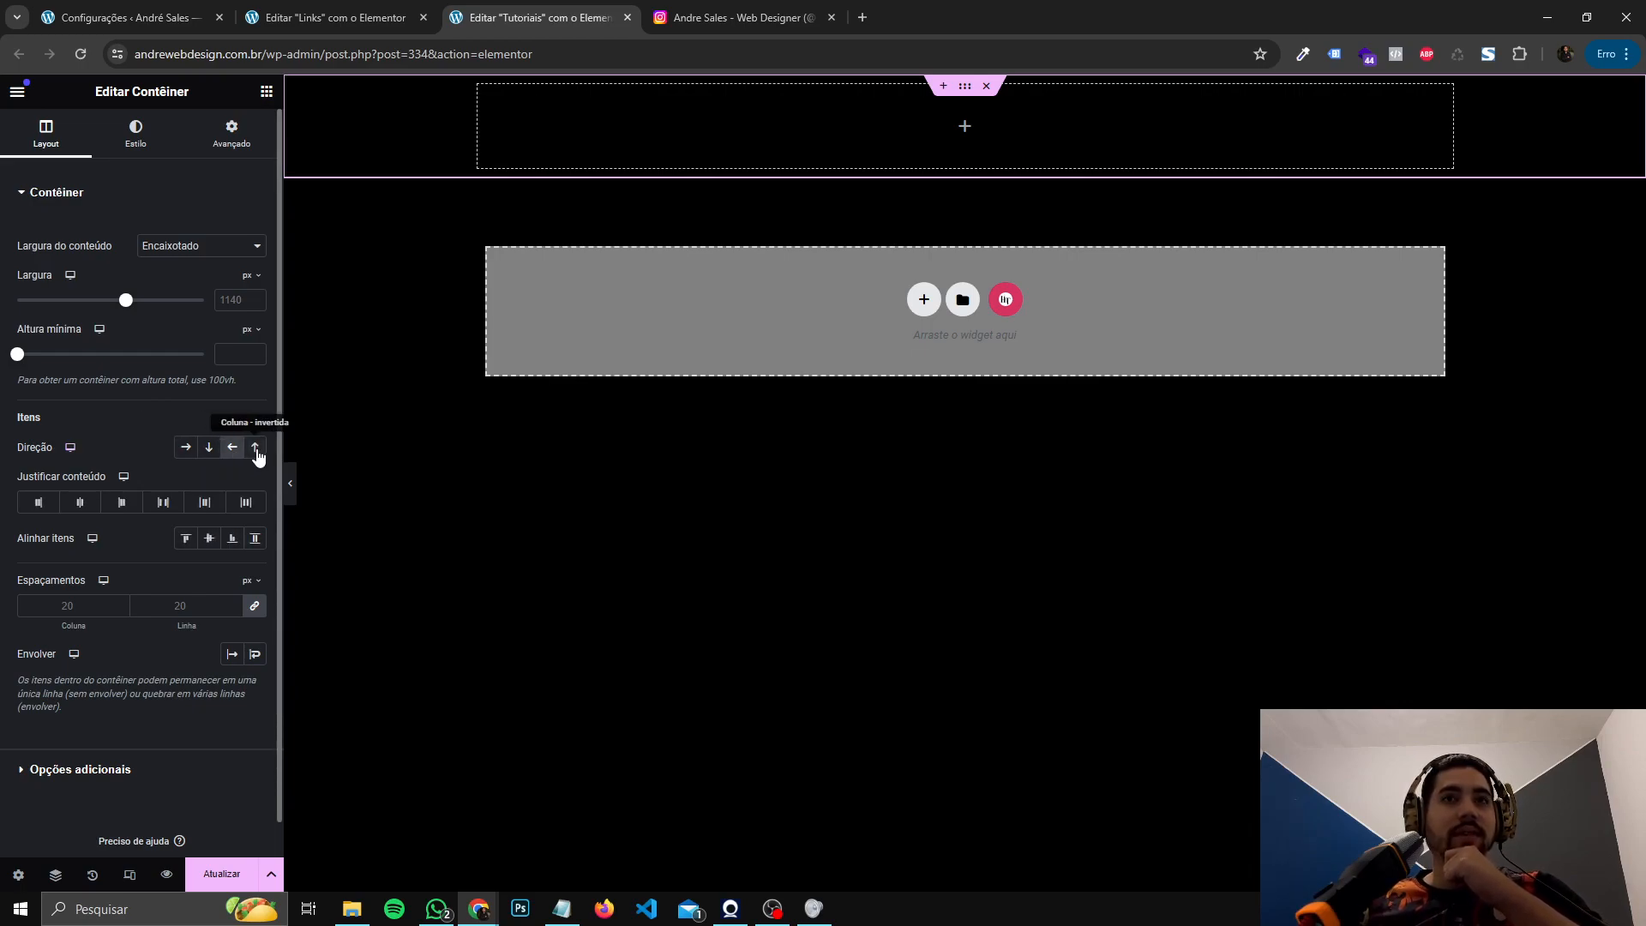
left_click(256, 453)
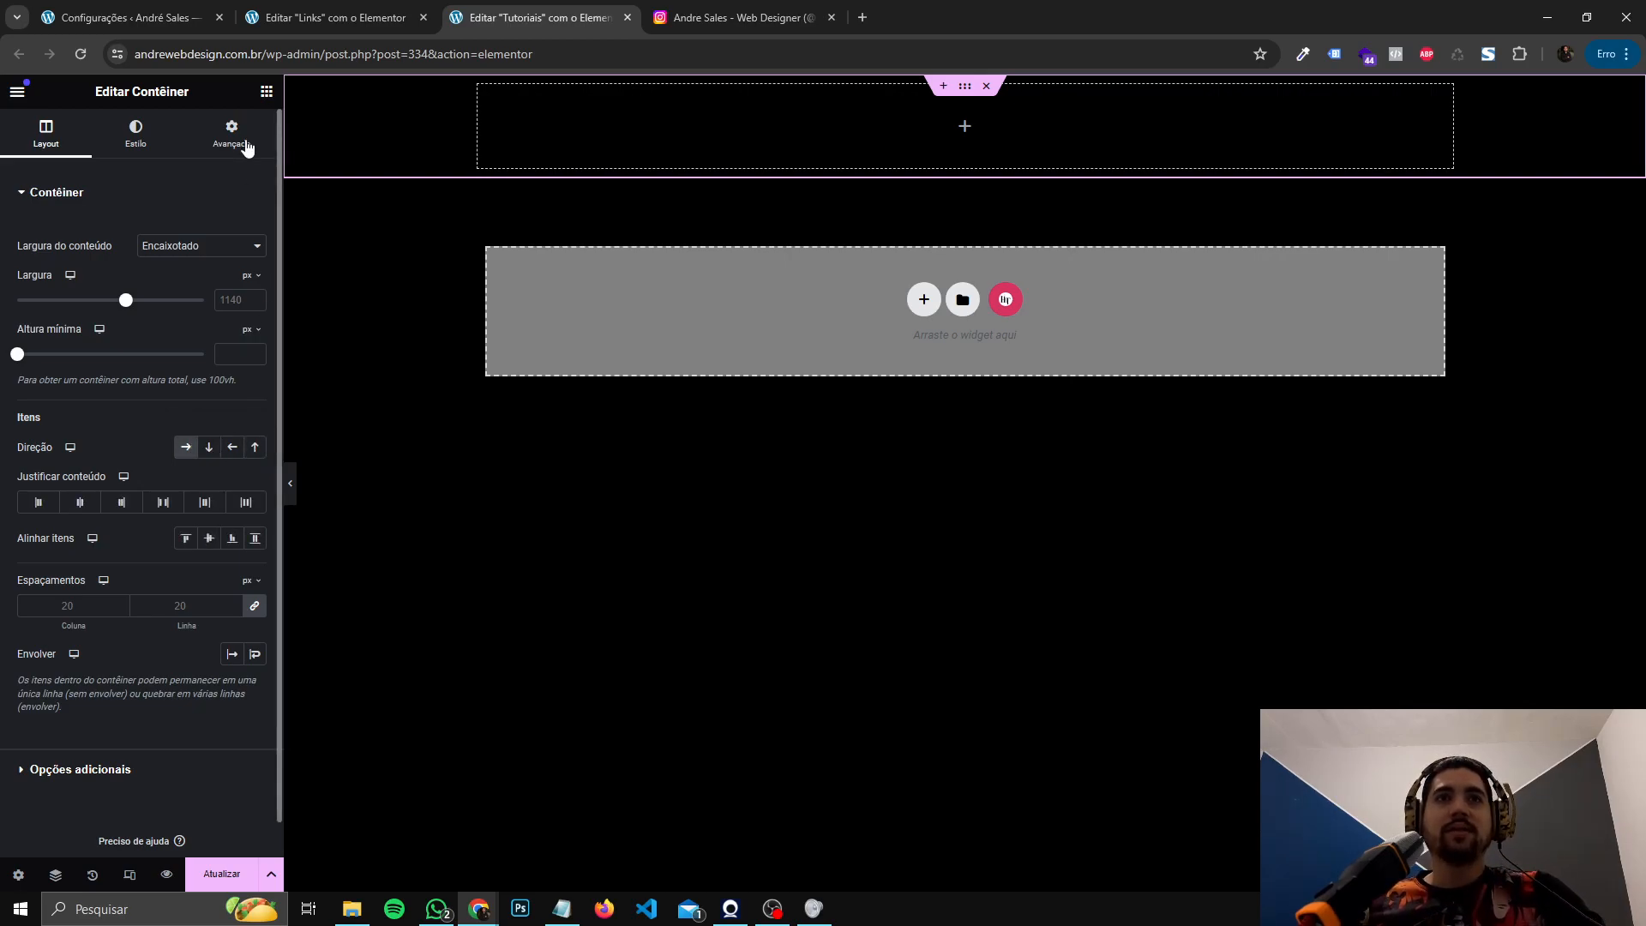
- Add a Título widget inside the container and set its text color to the global color Texto
left_click(264, 93)
left_click_drag(74, 513, 795, 207)
left_click(162, 140)
left_click(232, 268)
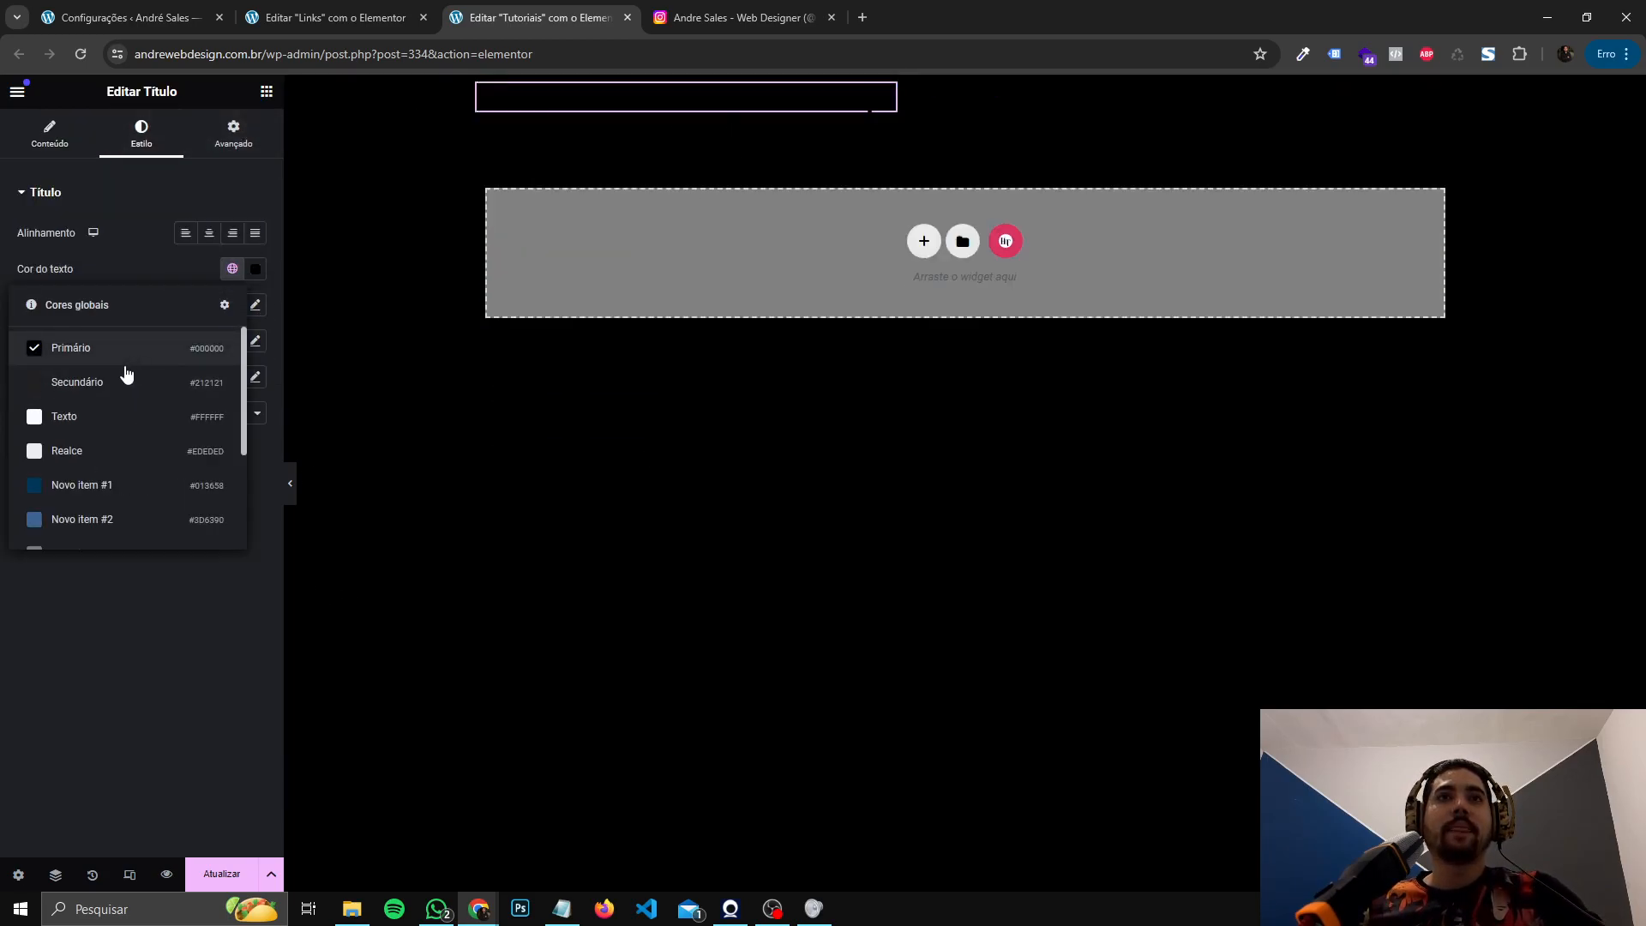
left_click(110, 420)
- Duplicate the title widget until the container holds five copies in the row
right_click(647, 107)
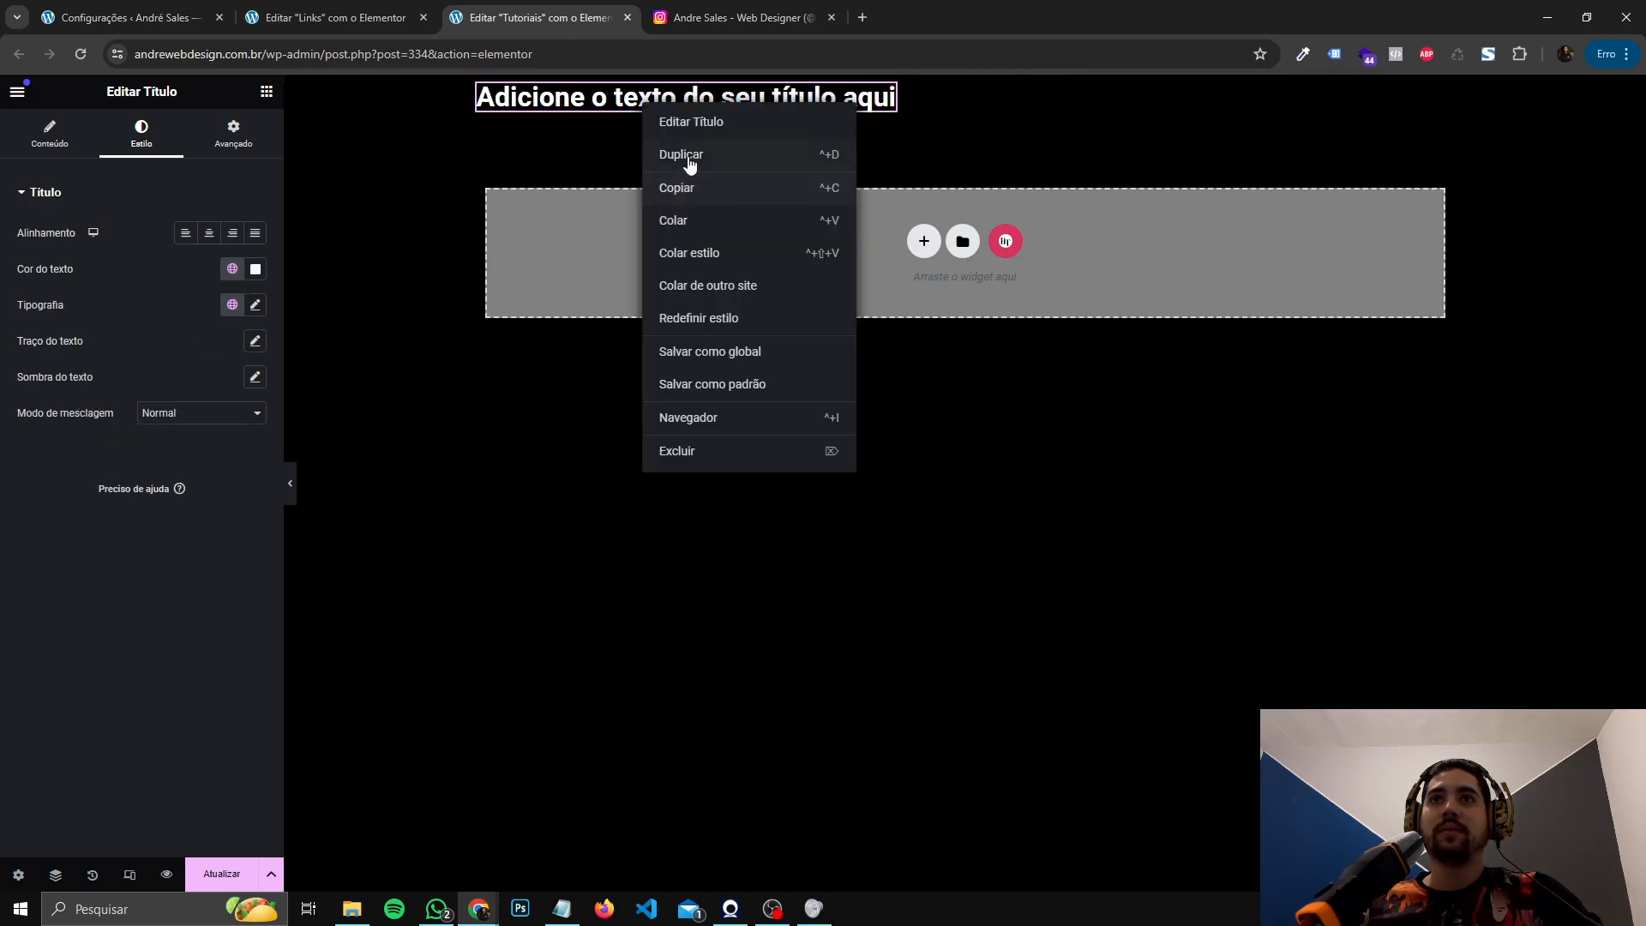
left_click(685, 158)
right_click(934, 114)
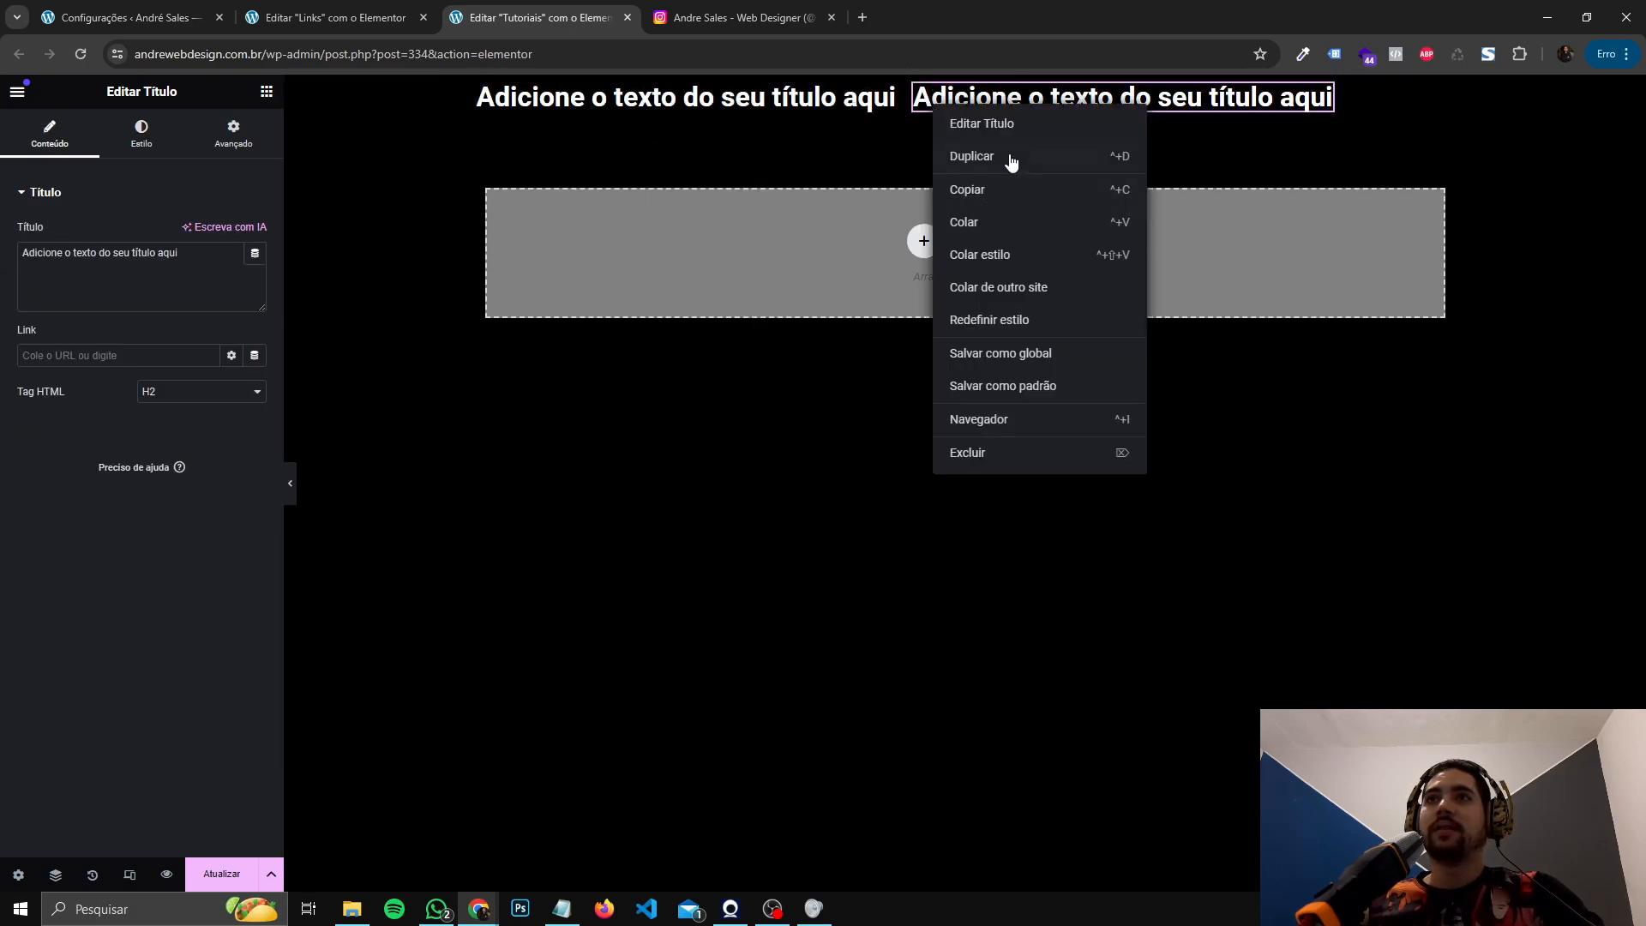
left_click(1005, 158)
right_click(1205, 124)
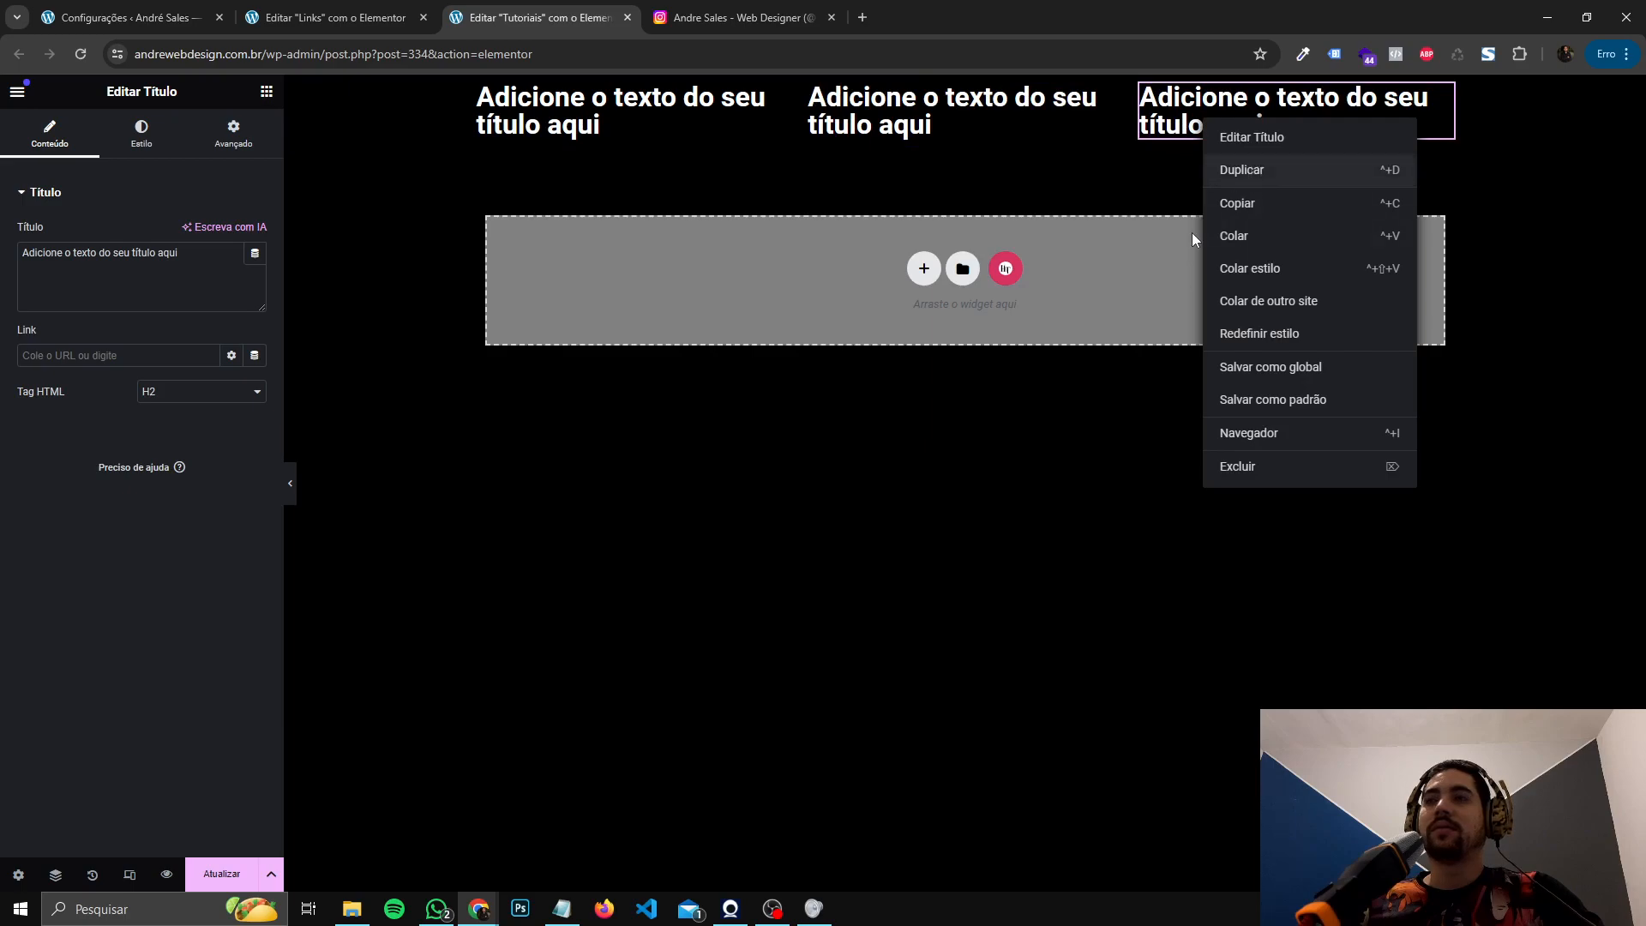
left_click(1217, 165)
right_click(1299, 96)
left_click(1334, 142)
- Append the number 1 to the first title's text and 2 to the second title's text
left_click(577, 147)
left_click(142, 134)
left_click(49, 135)
left_click(255, 253)
type("1")
left_click(708, 135)
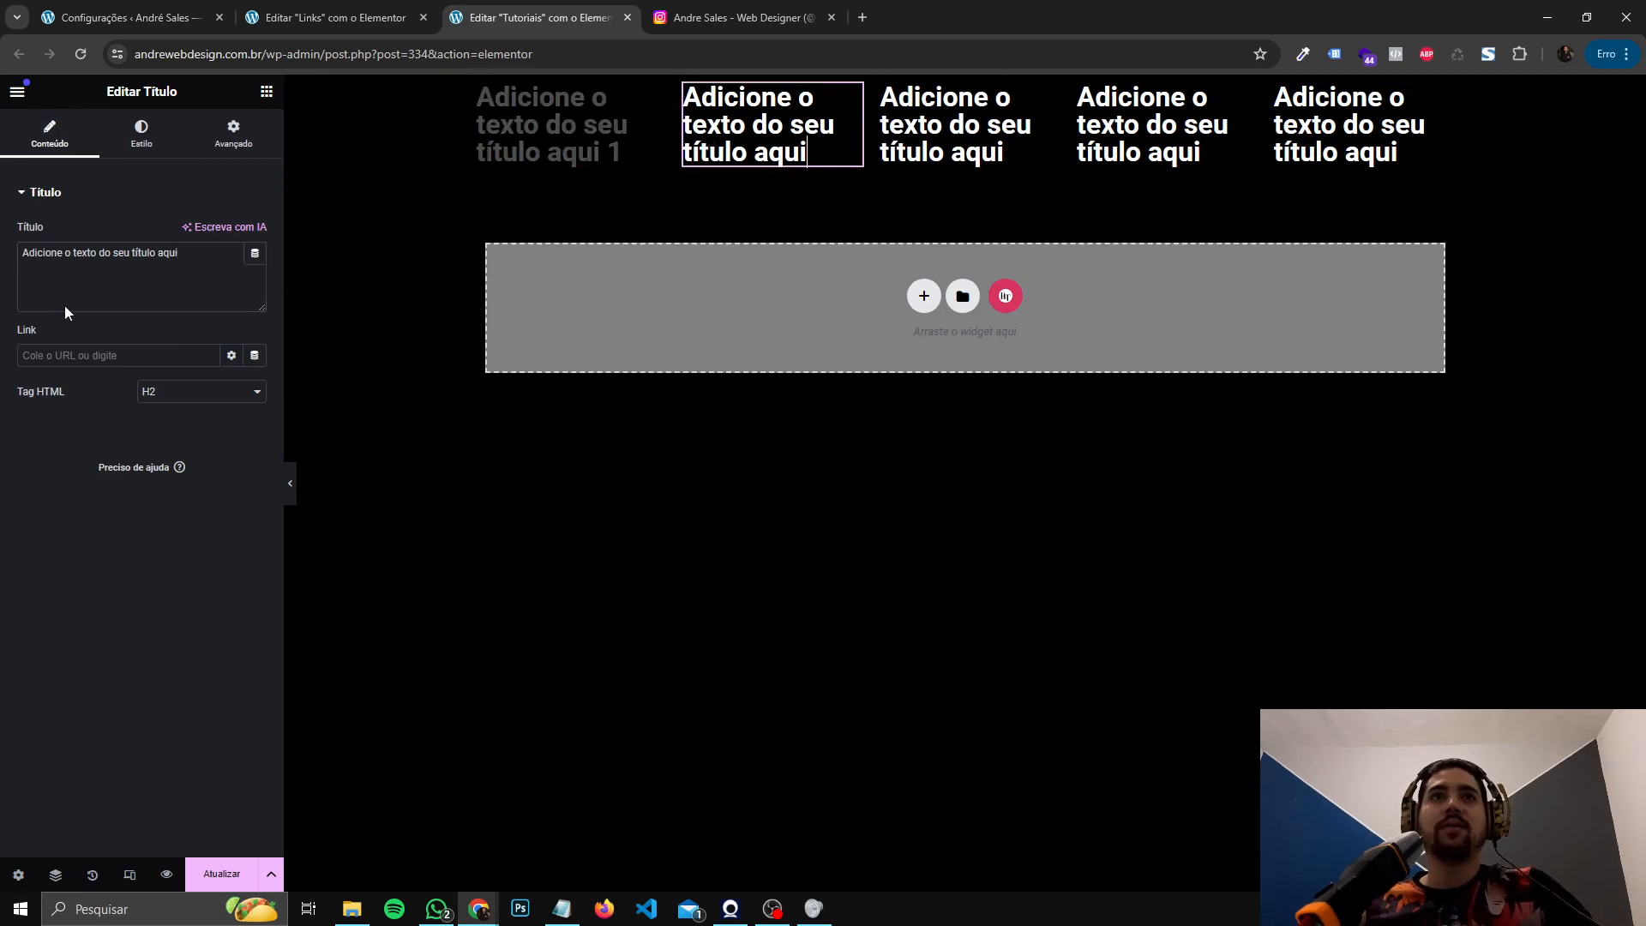
left_click(214, 279)
type("2")
- Append the numbers 3, 4 and 5 to the texts of the third, fourth and fifth titles
left_click(1036, 137)
left_click(215, 270)
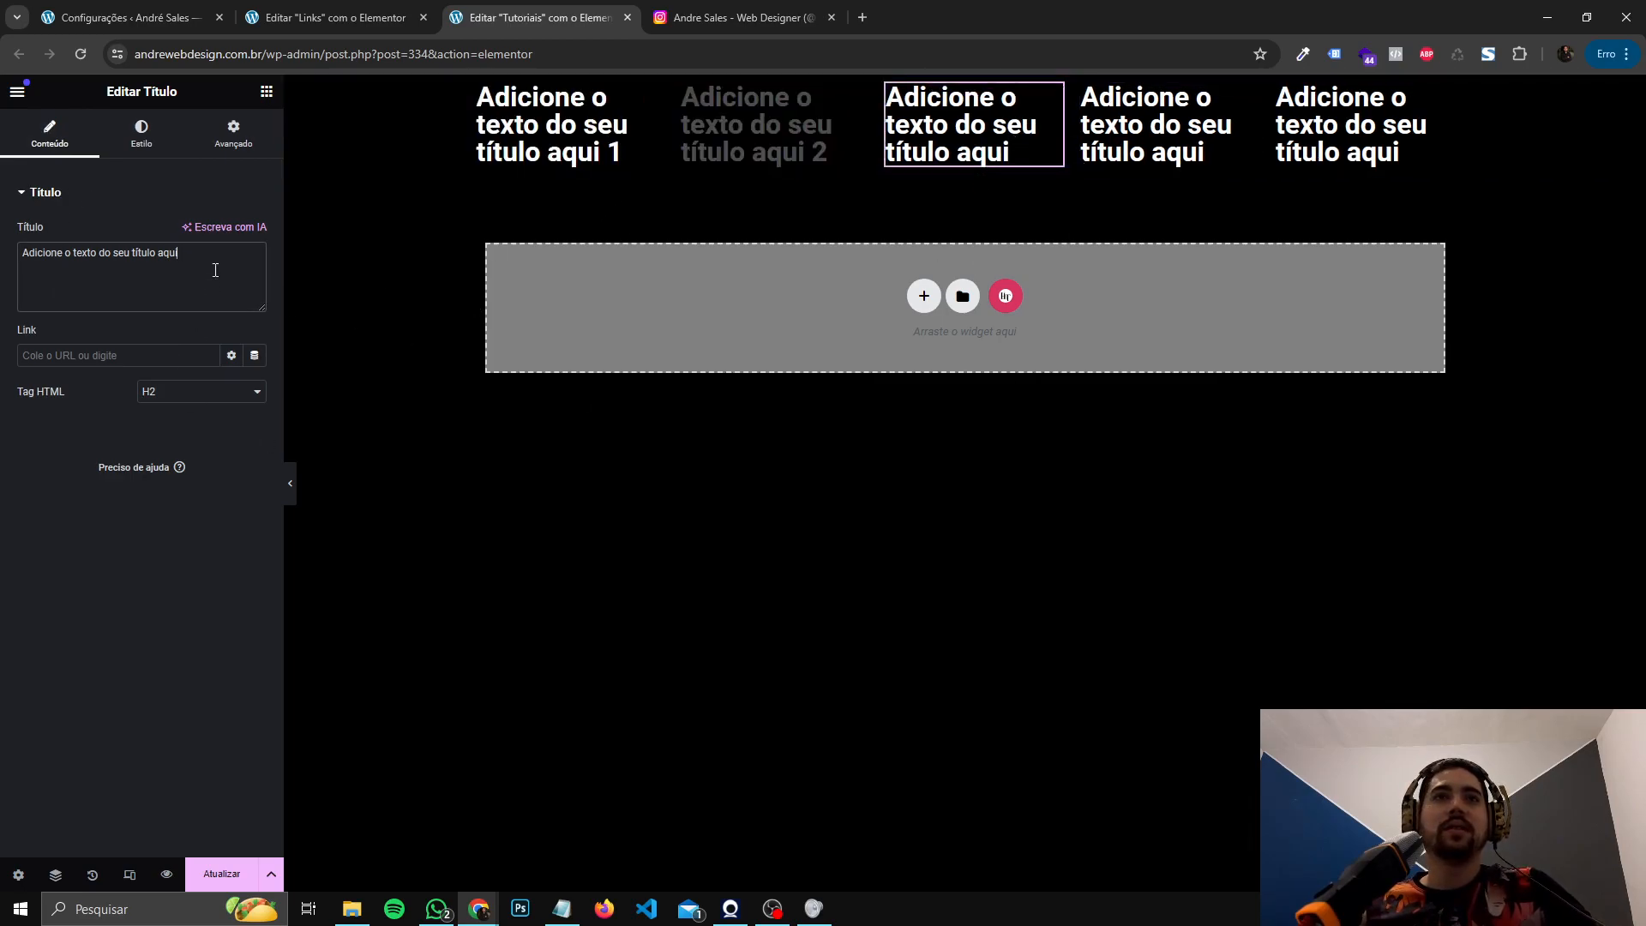
type("3")
left_click(1157, 137)
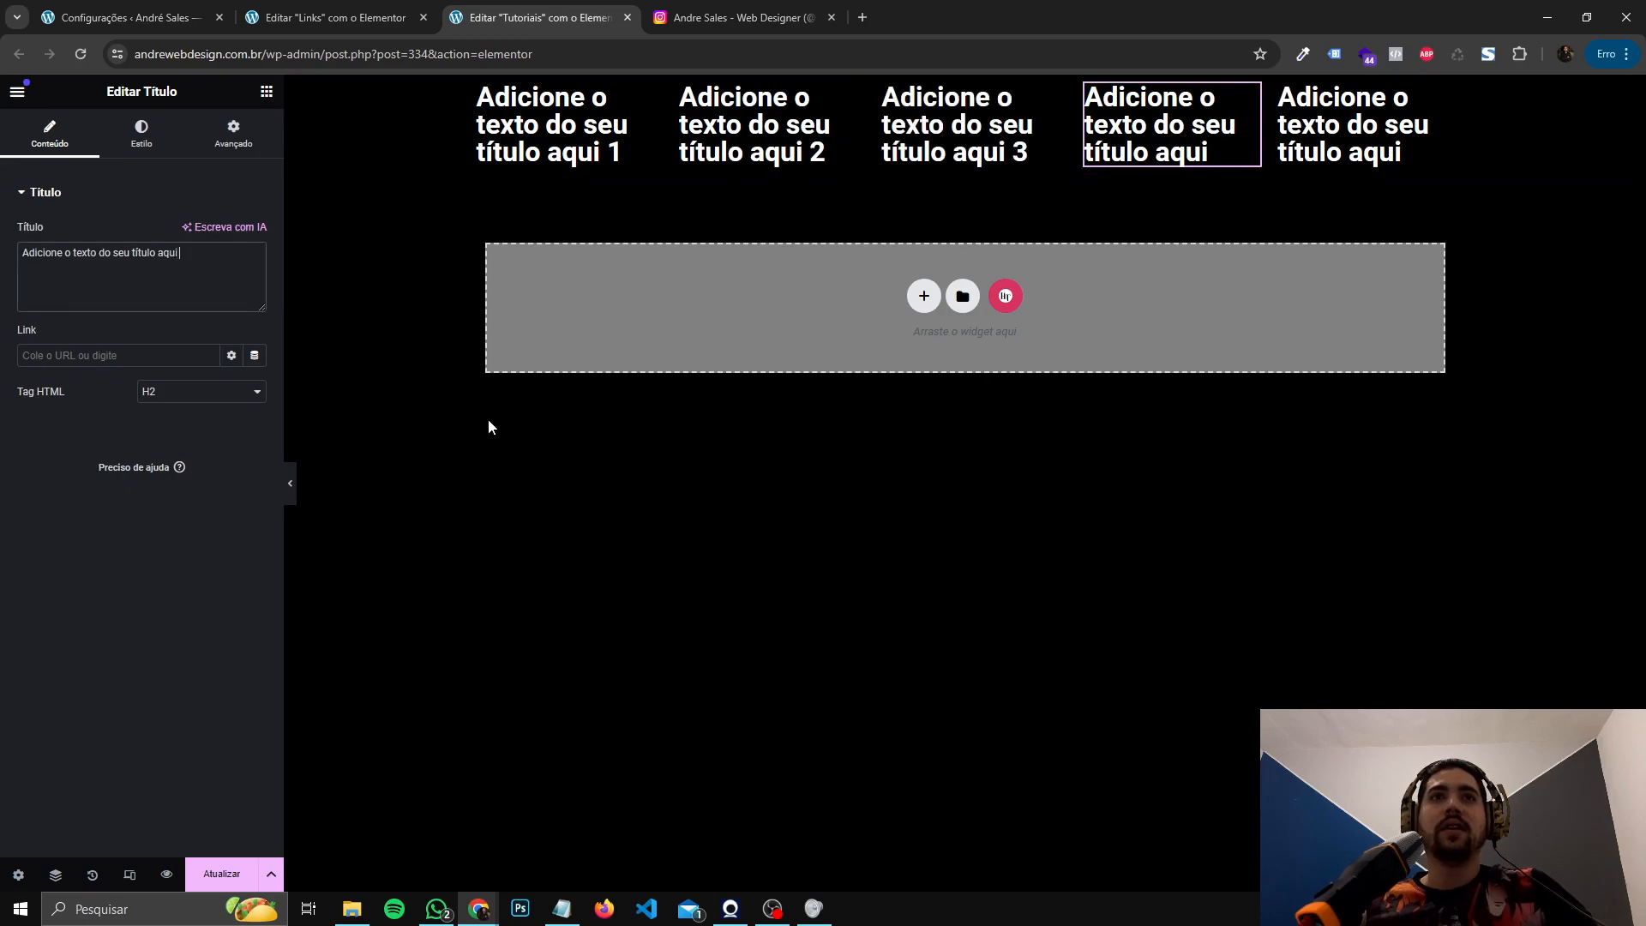
type("4")
left_click(1355, 137)
left_click(207, 272)
type("5")
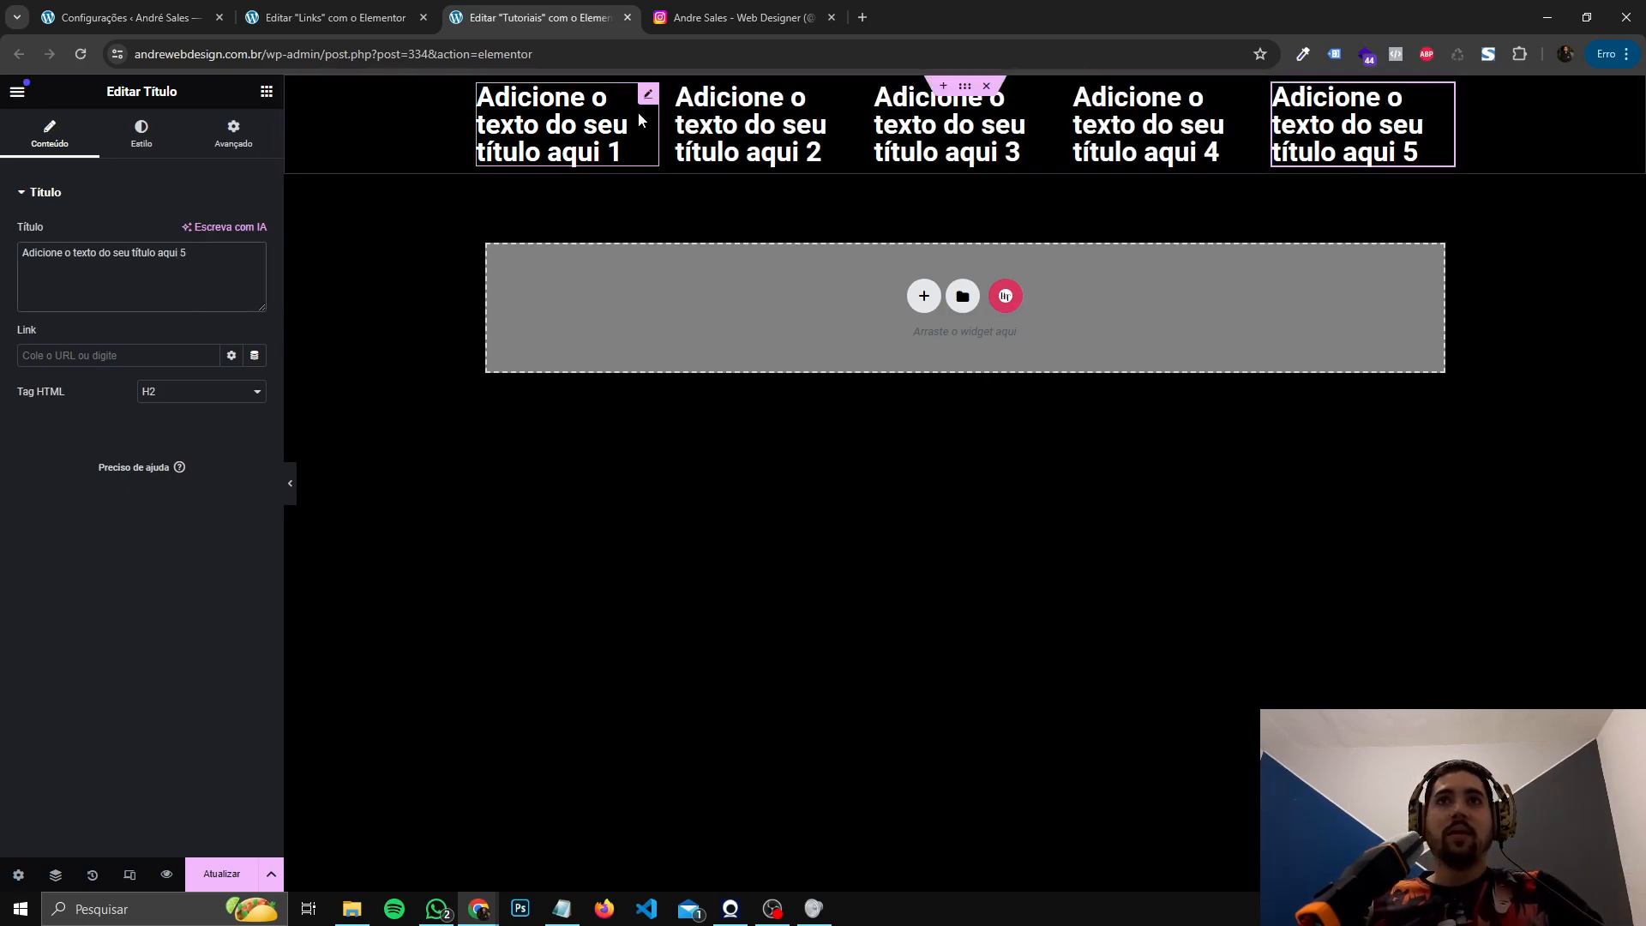
- Try the vertical, reversed and horizontal directions on the titles' container, and set it to Coluna - vertical
left_click(967, 91)
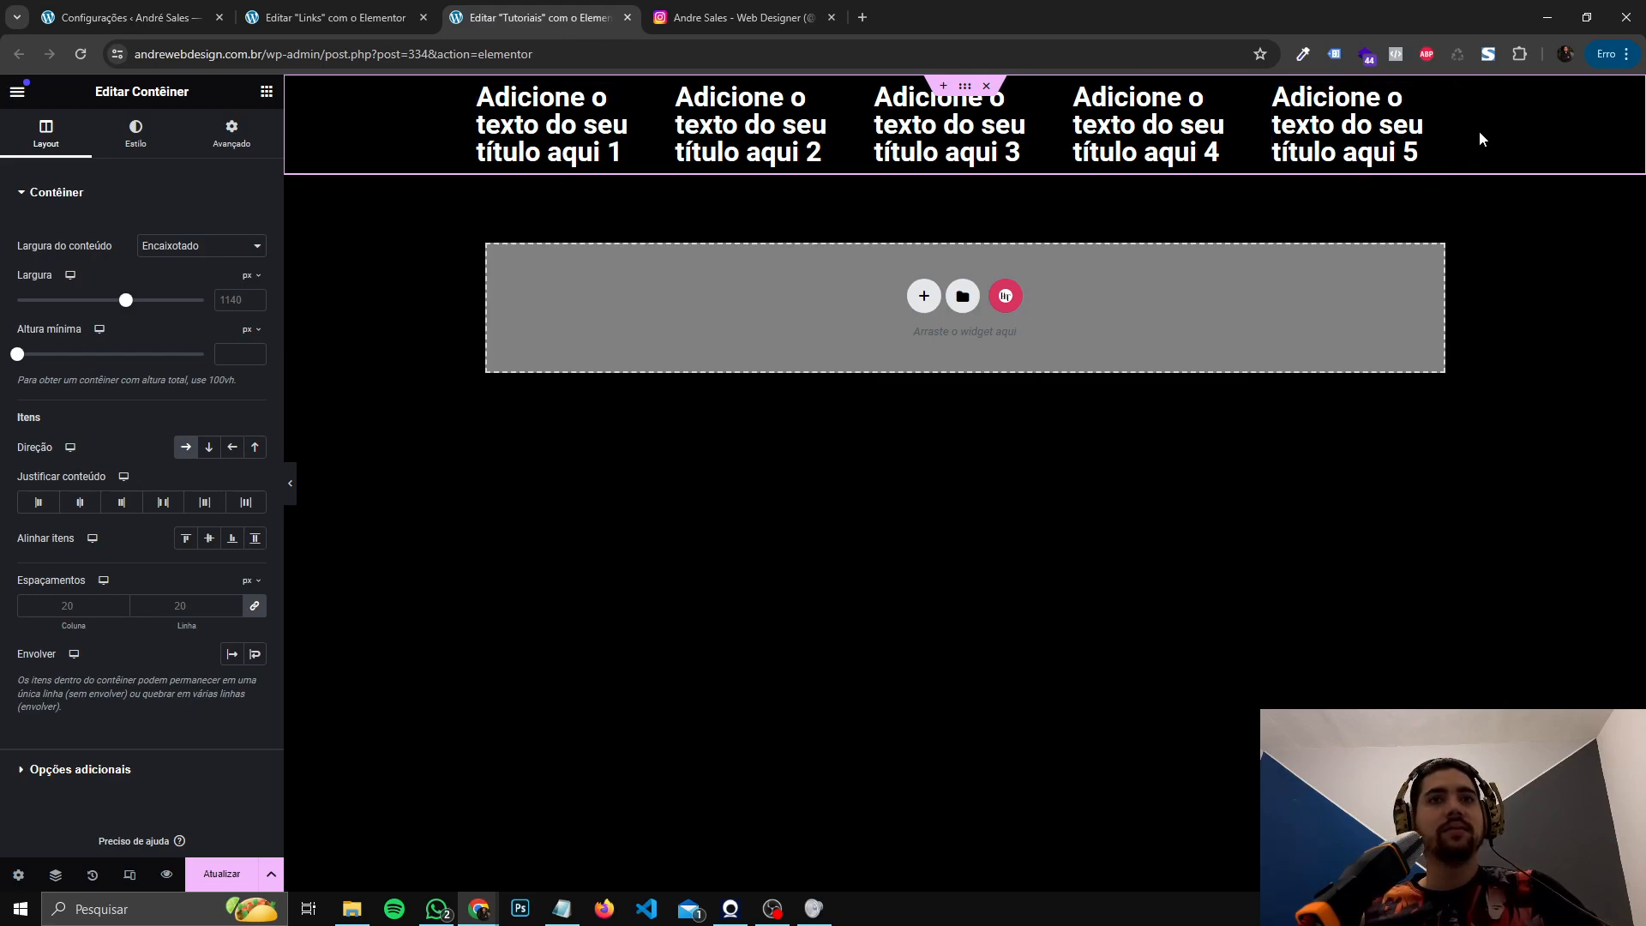
left_click(208, 446)
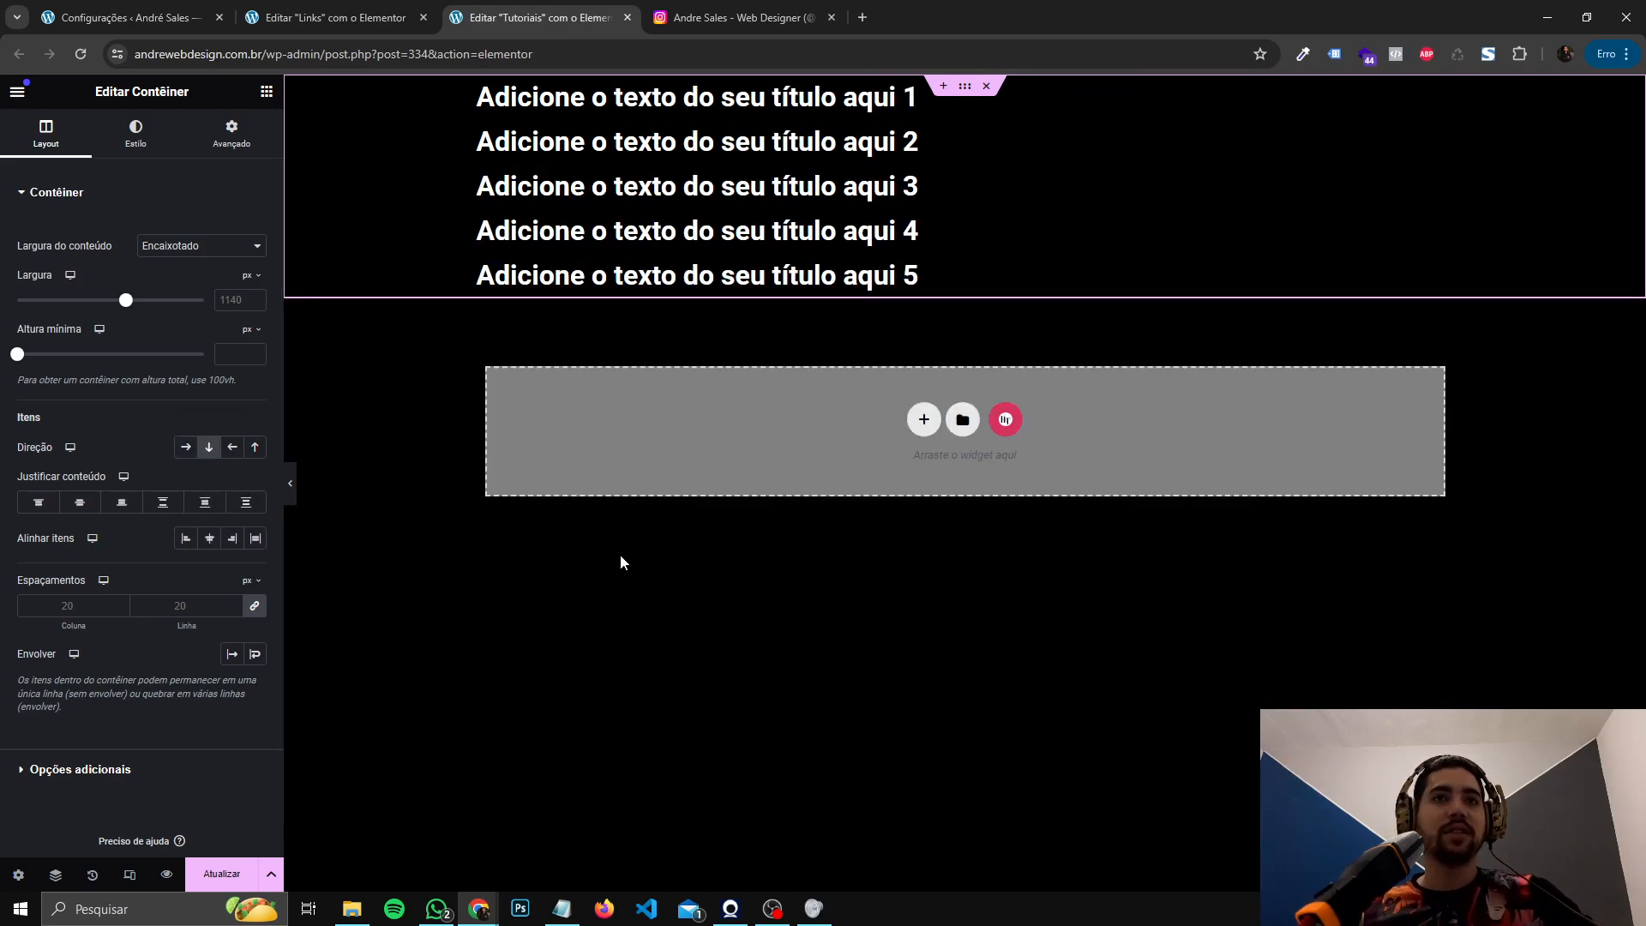
left_click(234, 448)
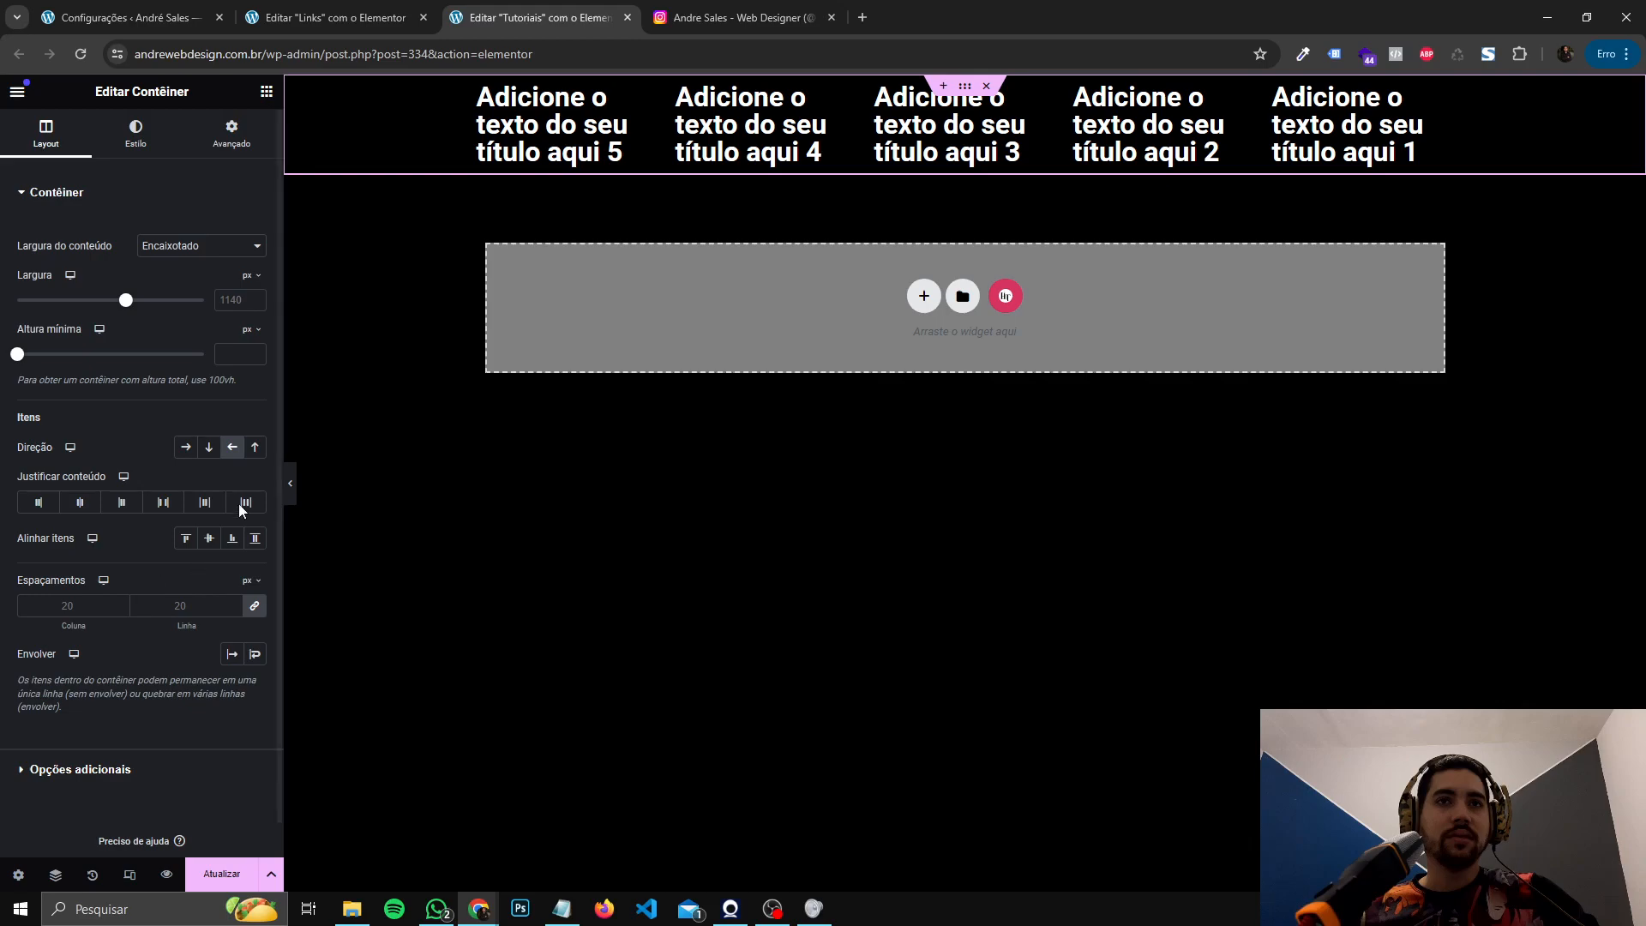
left_click(255, 446)
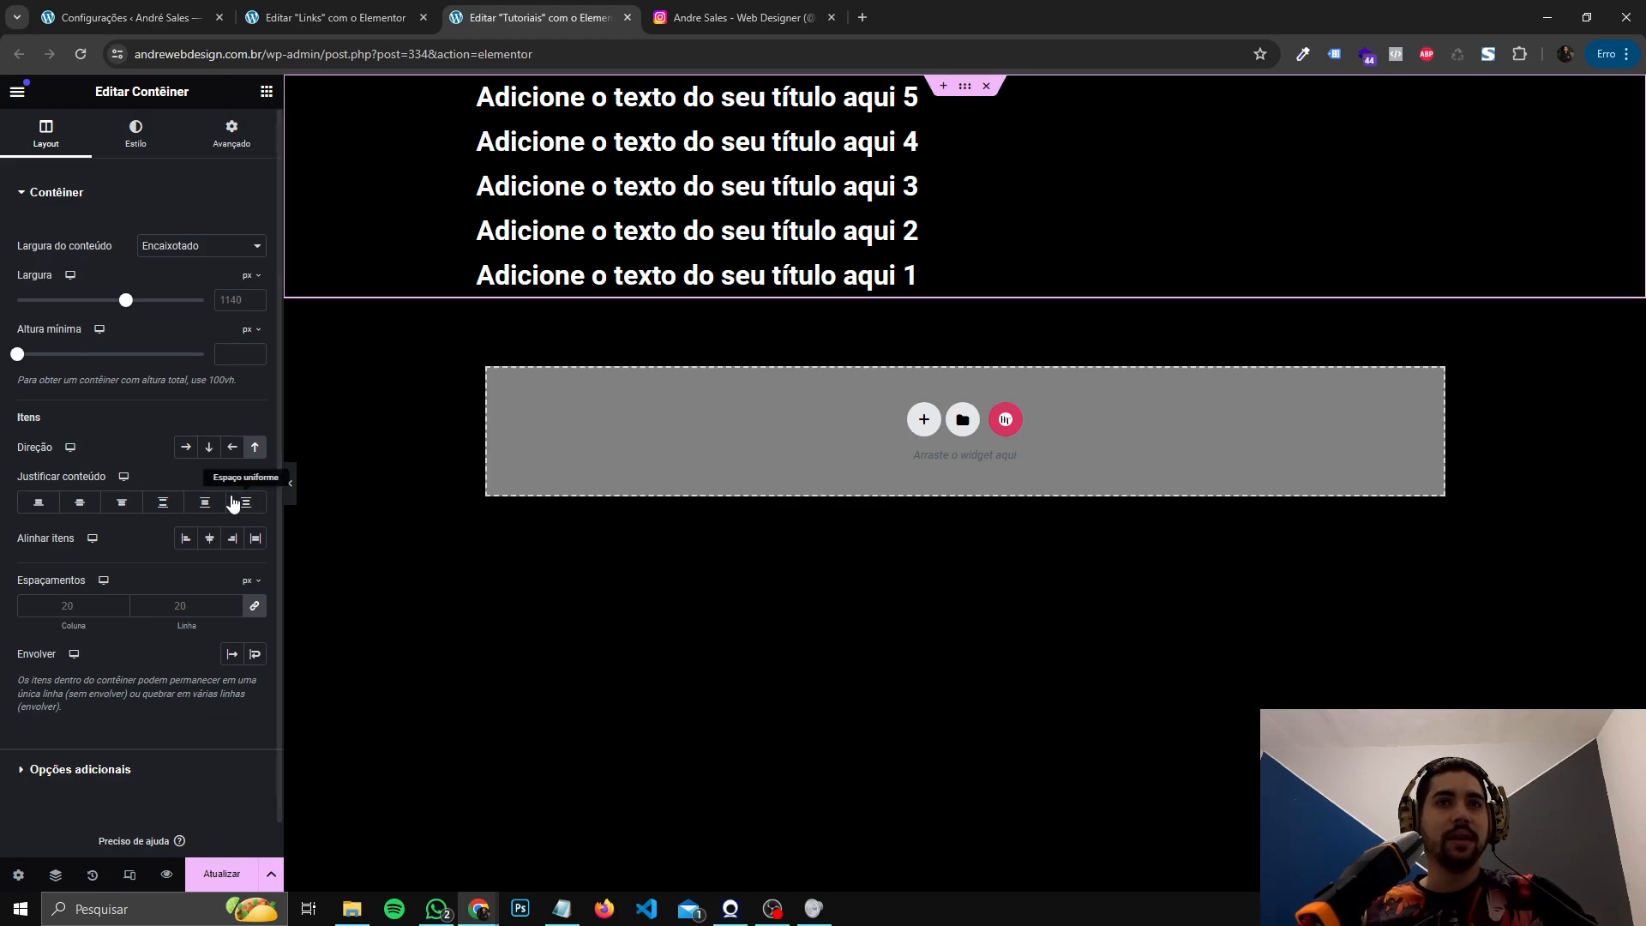
left_click(186, 452)
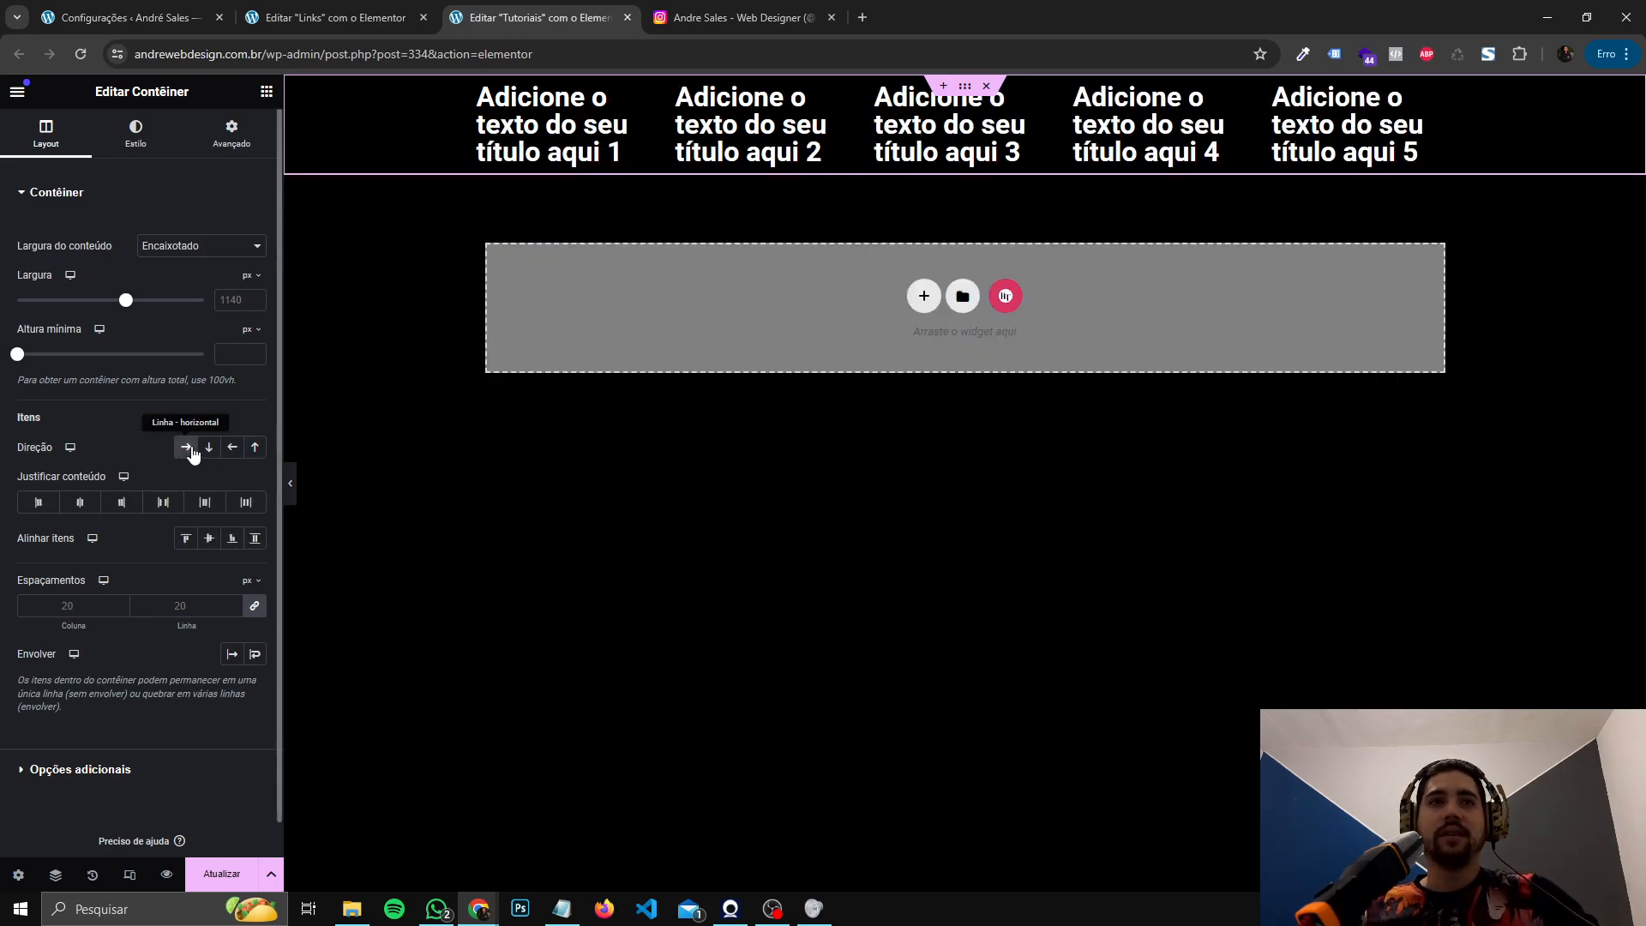
left_click(207, 448)
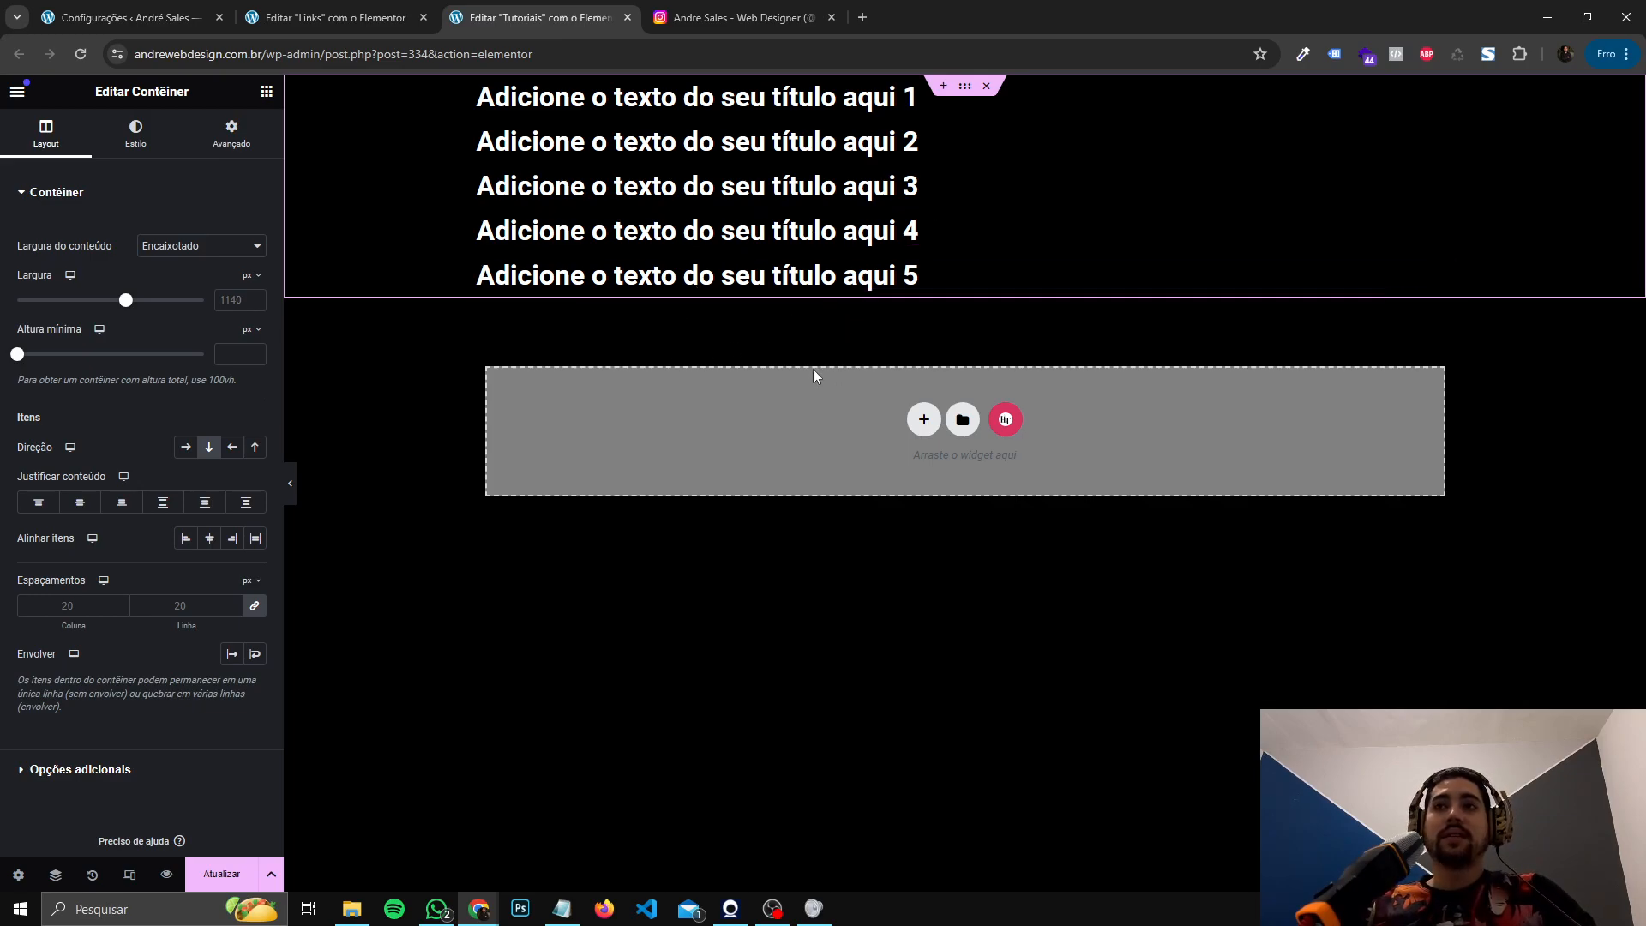
left_click(924, 420)
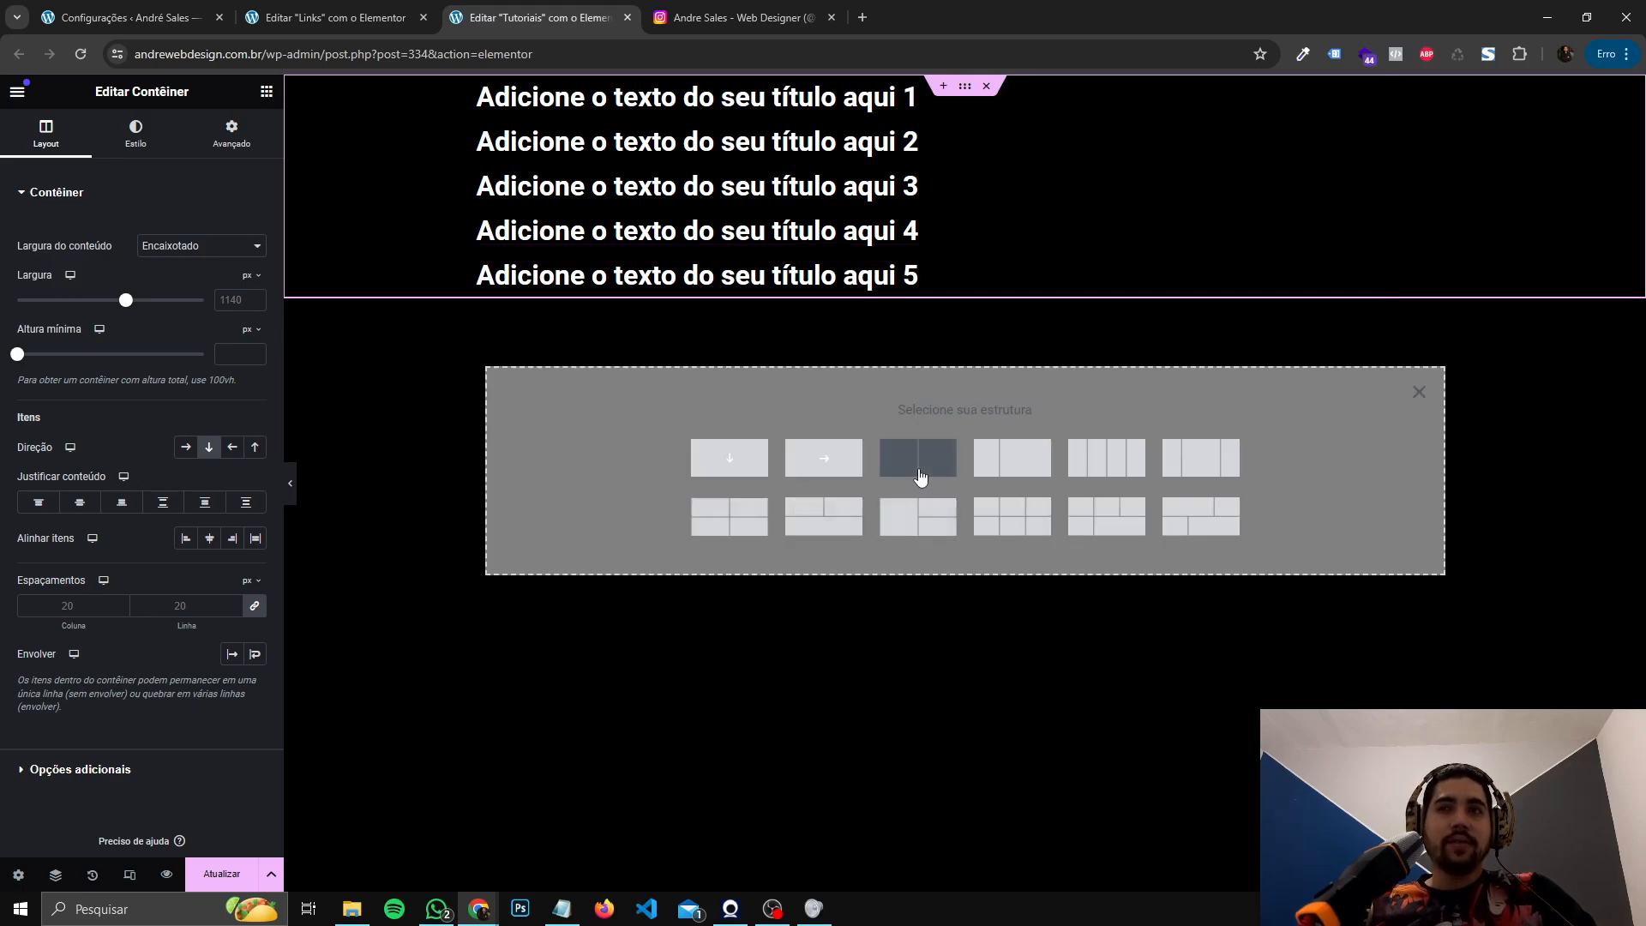
left_click_drag(1405, 397, 1319, 414)
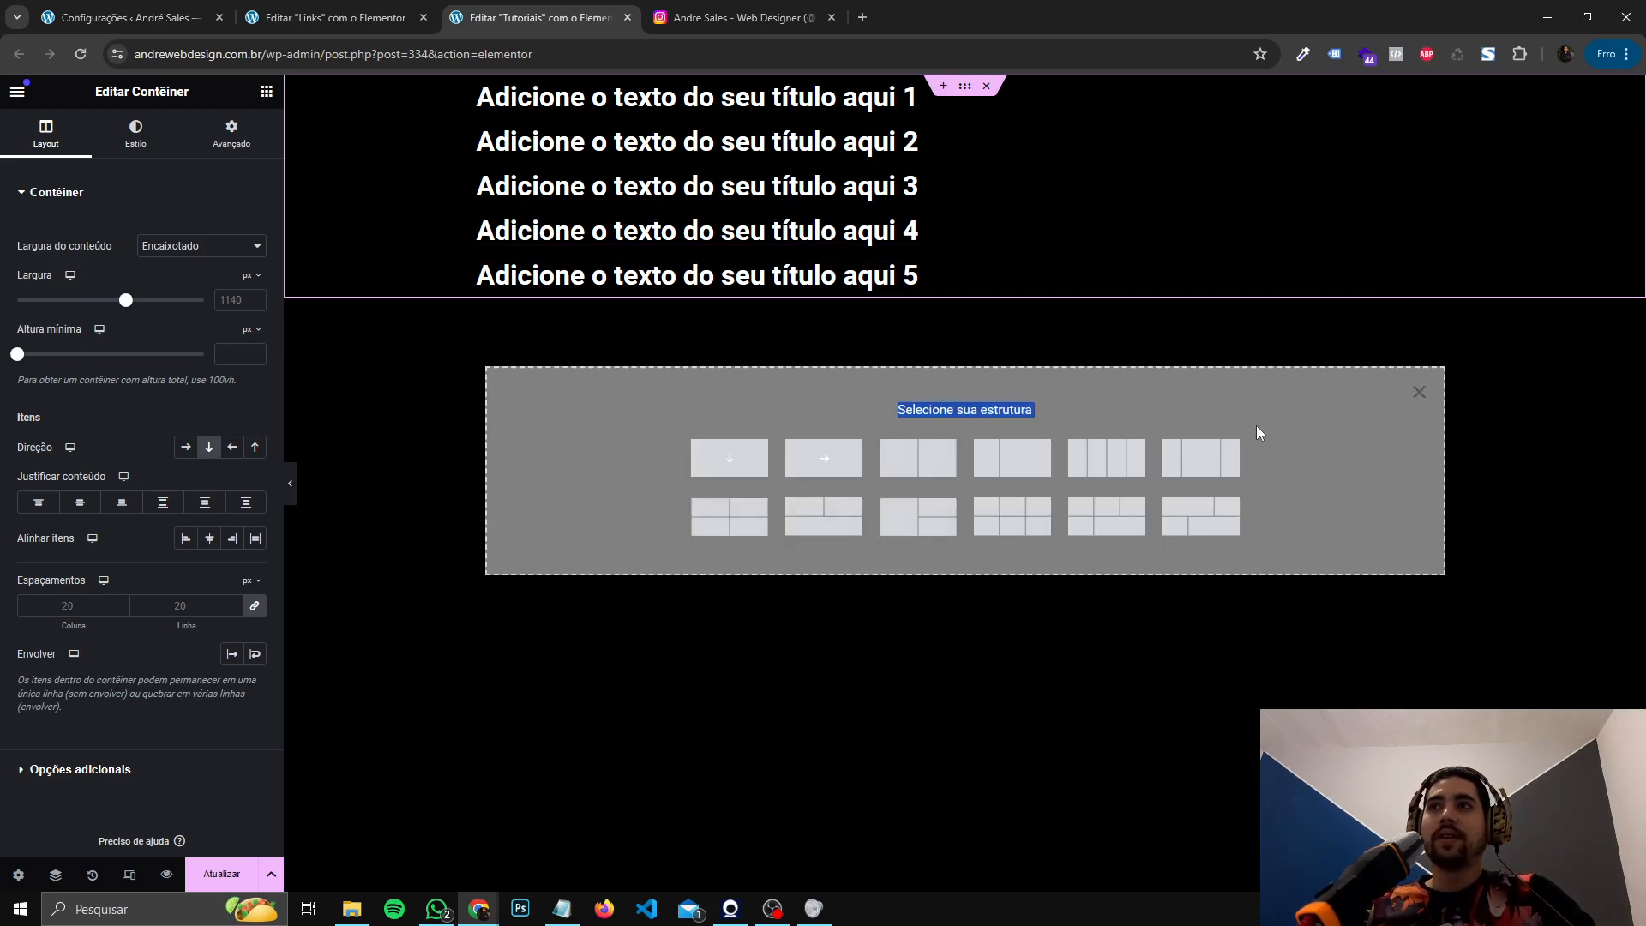
left_click(1419, 392)
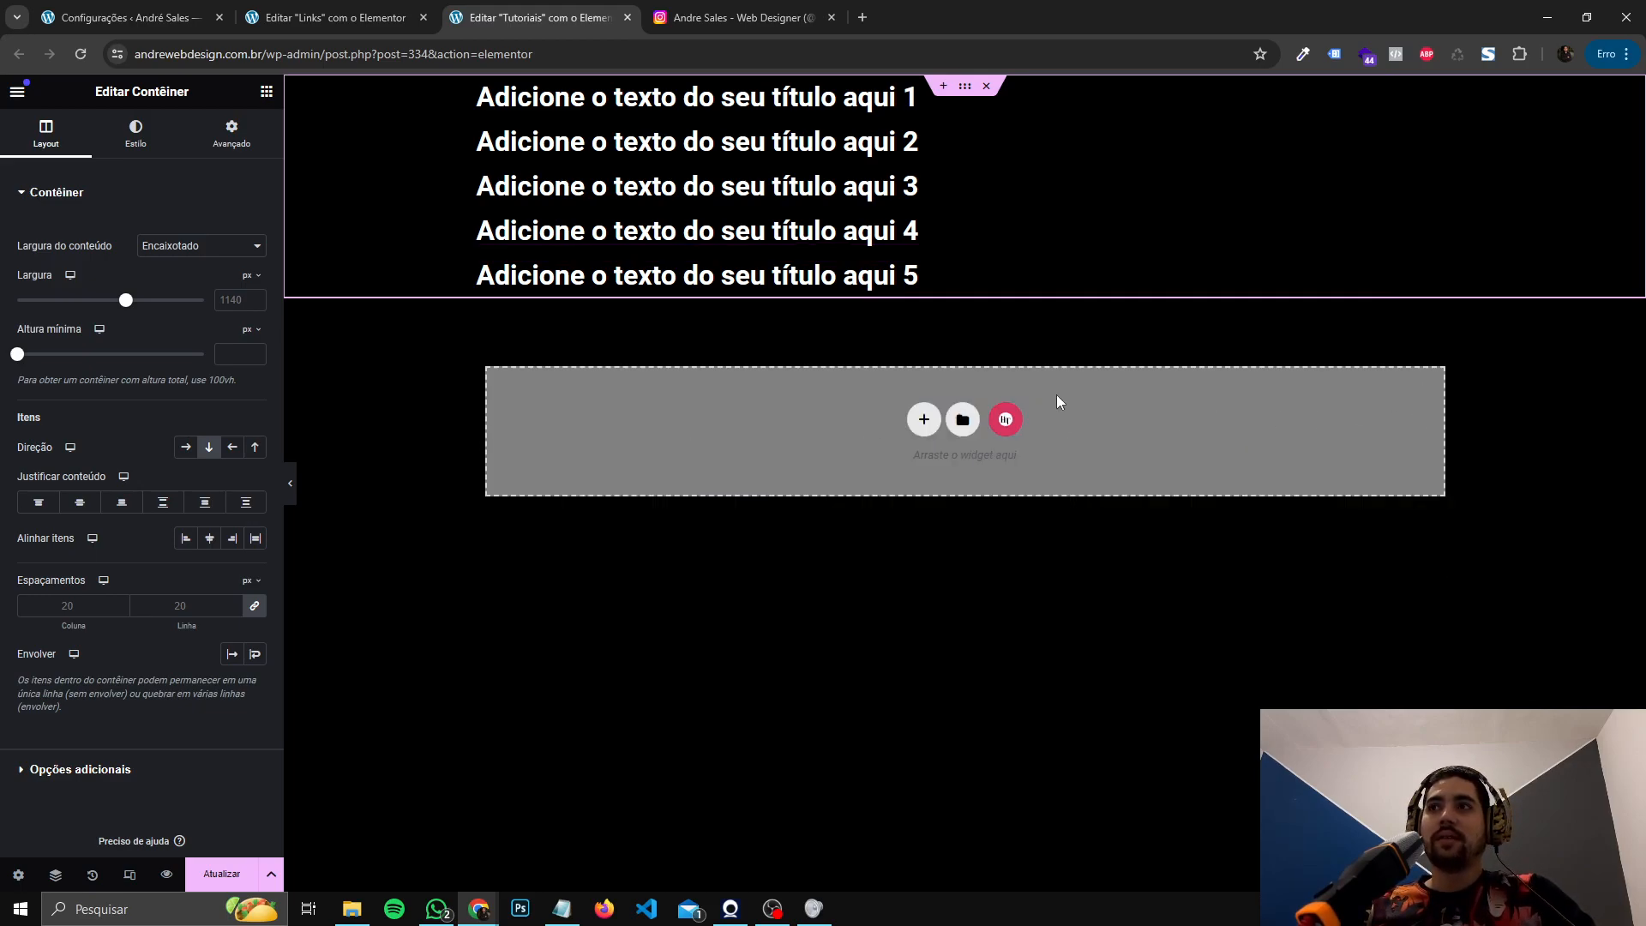
- Insert a Contêiner widget below the titles' container and set its direction to Linha - horizontal
left_click(267, 90)
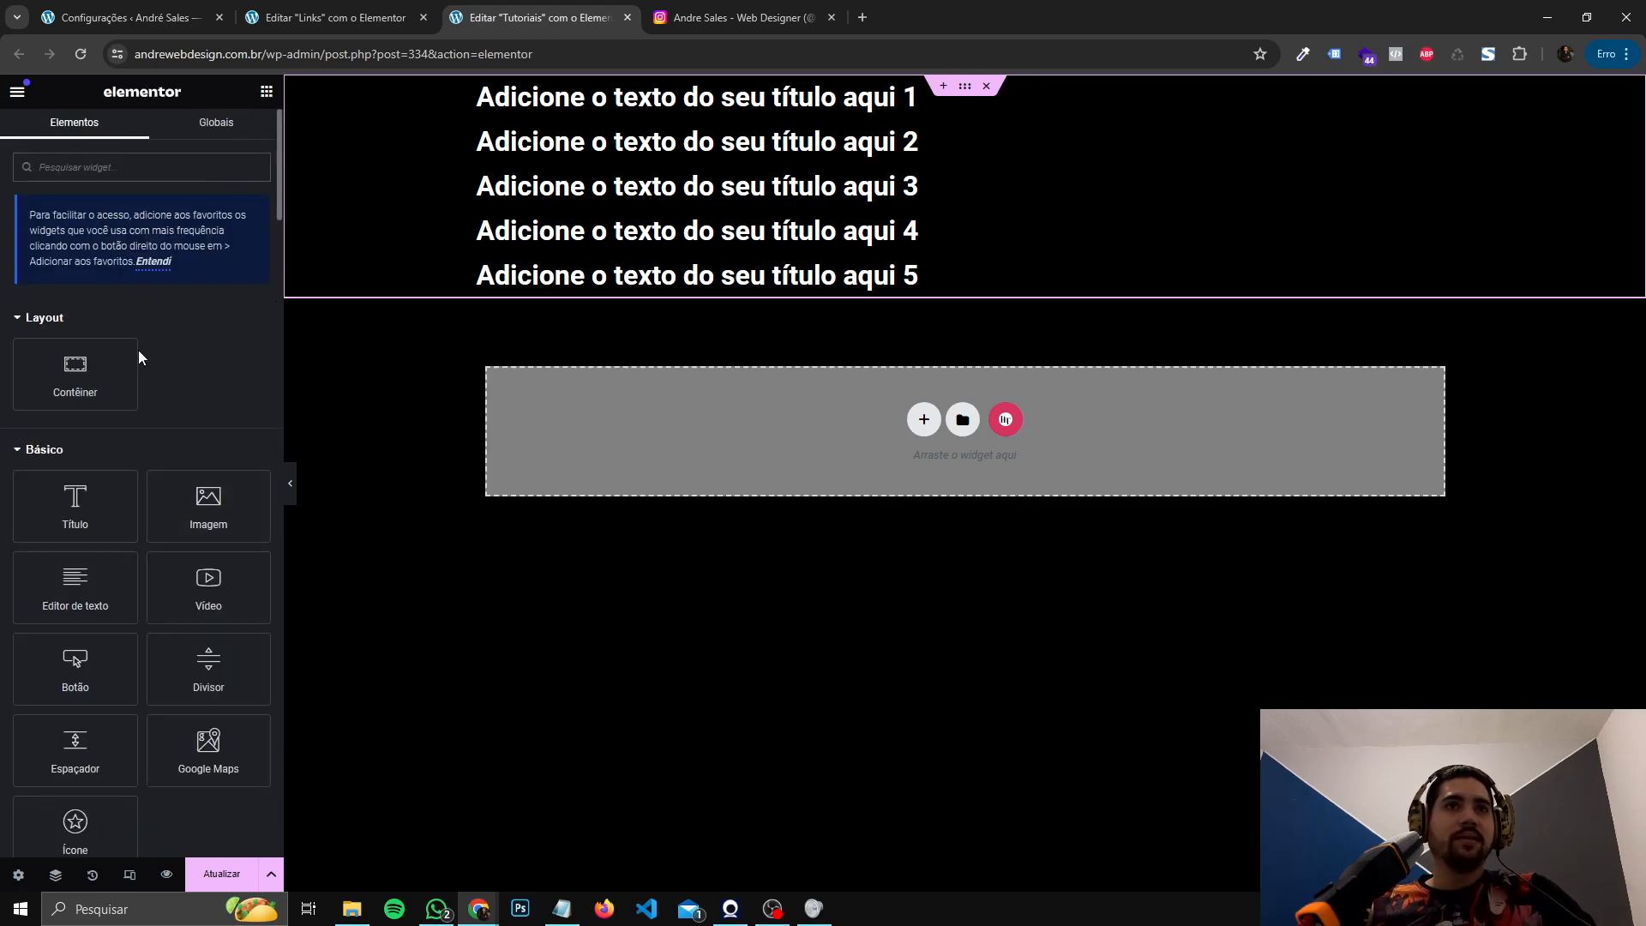
left_click_drag(76, 378, 735, 424)
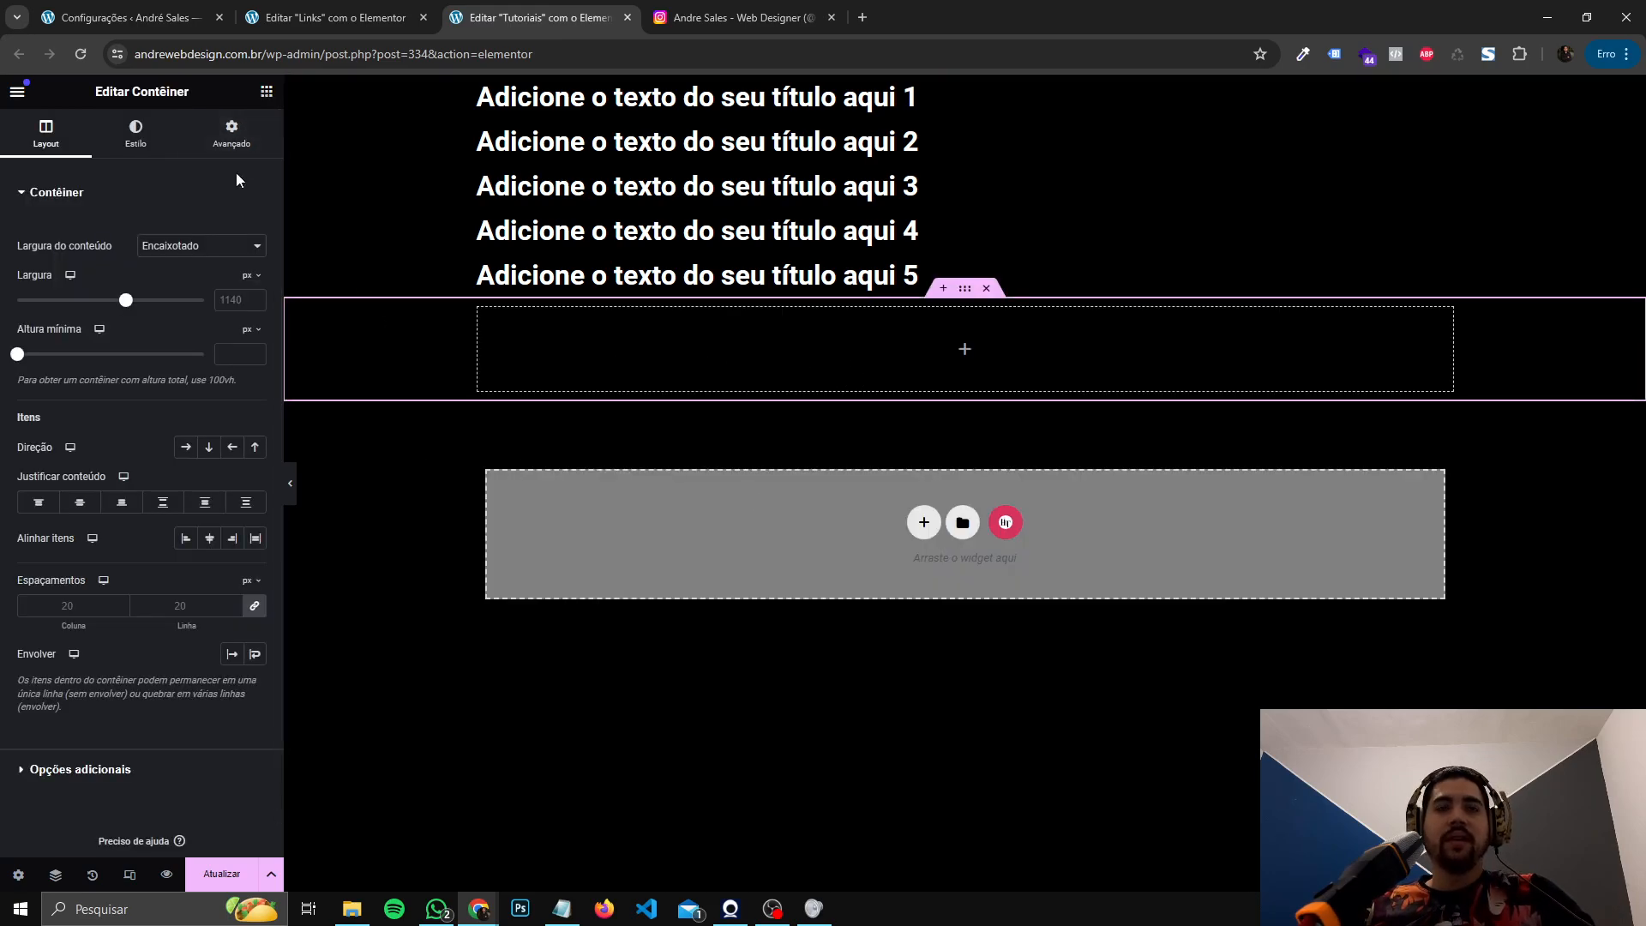
left_click(181, 453)
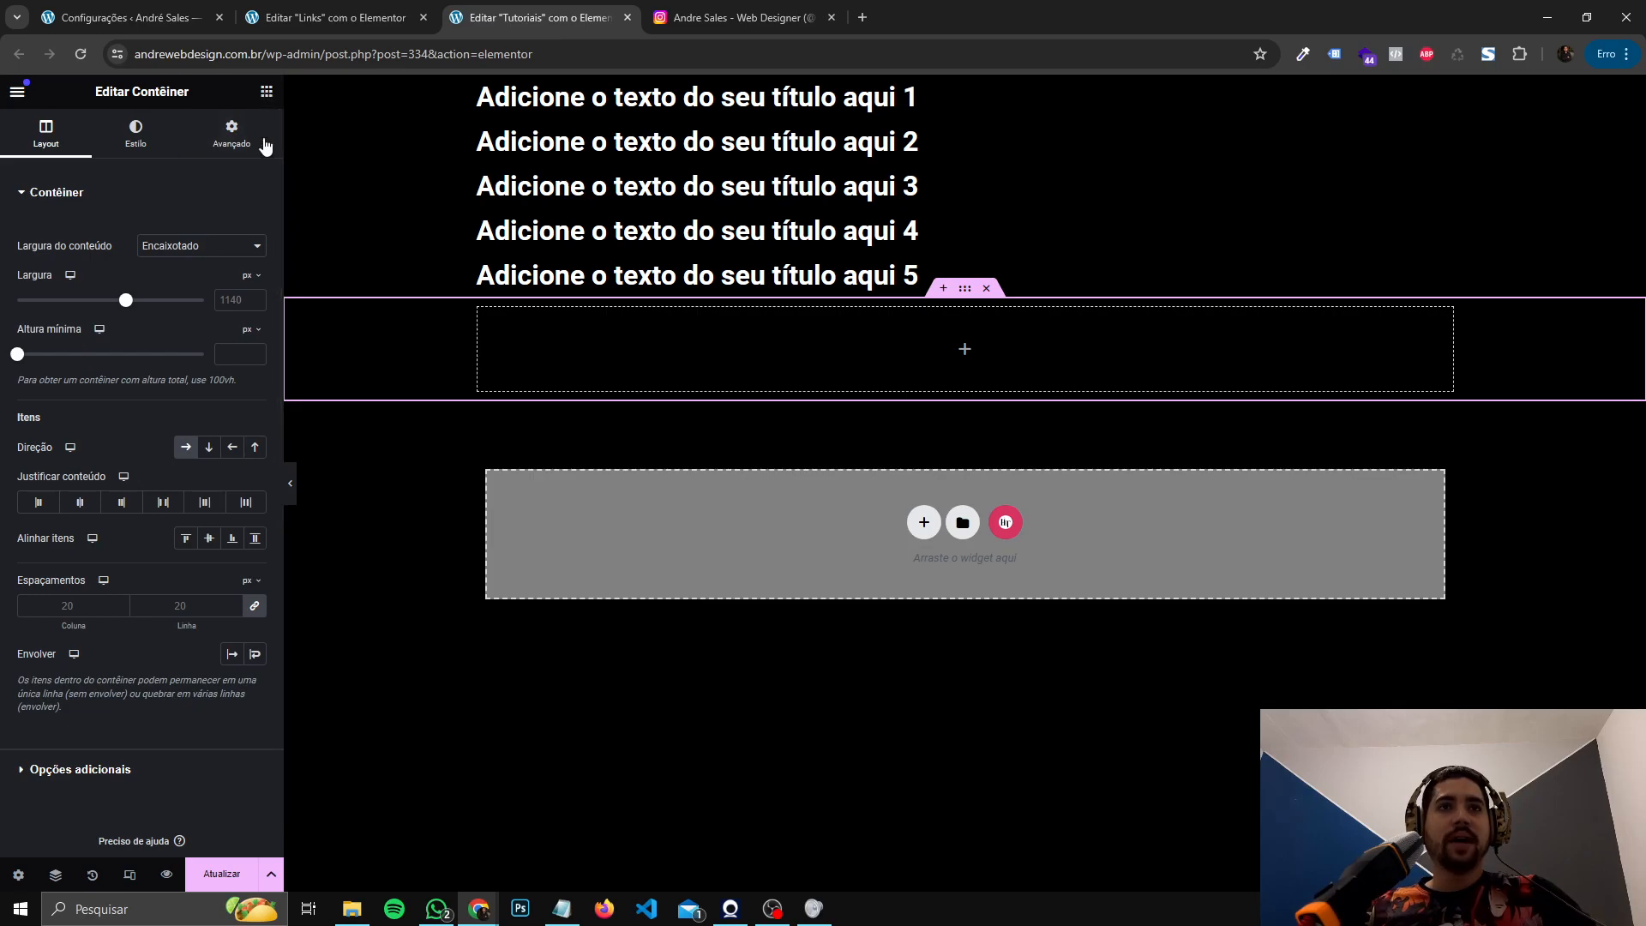
- Insert a Contêiner widget inside the empty horizontal container and duplicate it to make two inner containers
left_click(266, 91)
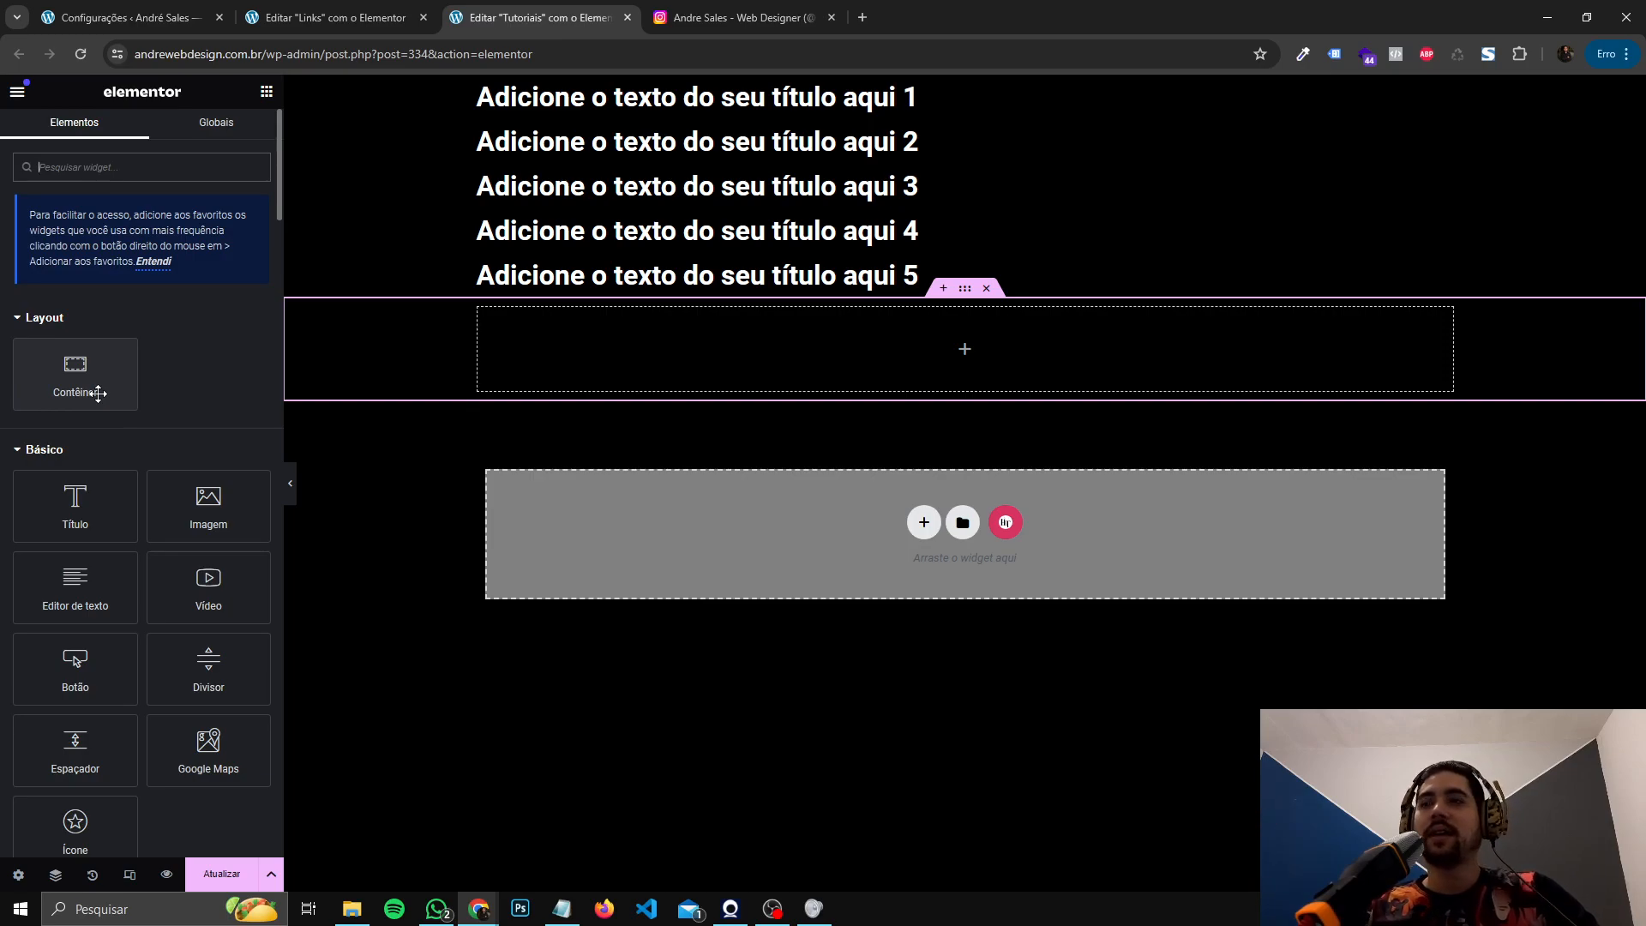
left_click_drag(99, 393, 694, 386)
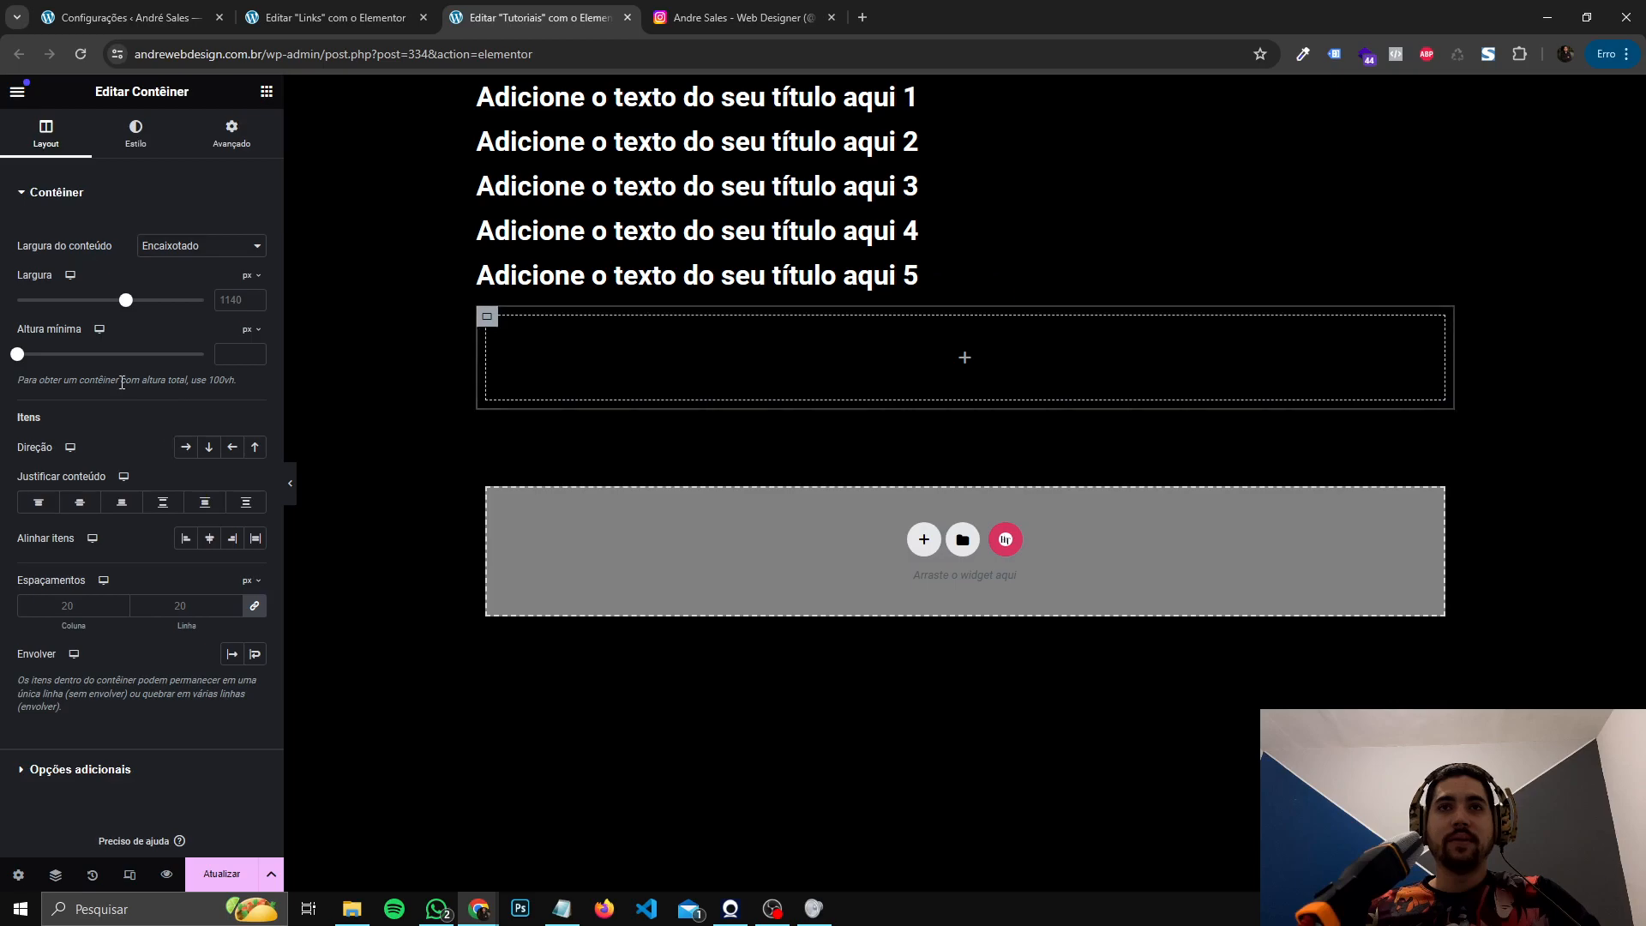
right_click(487, 319)
left_click(532, 372)
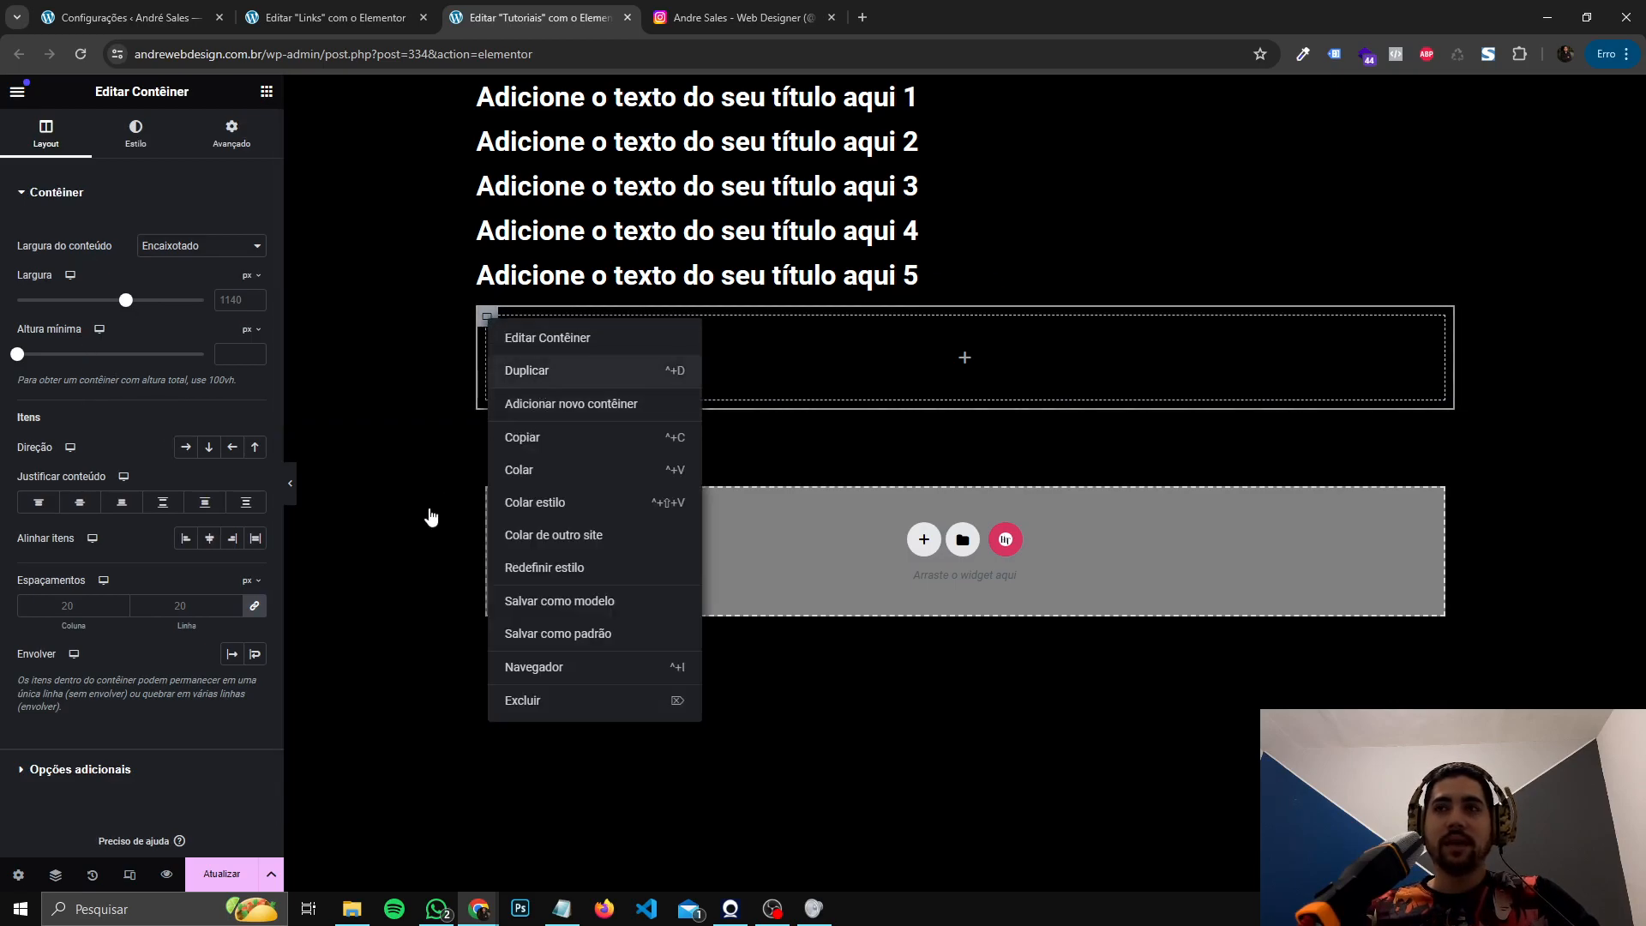
left_click(967, 314)
left_click(488, 330)
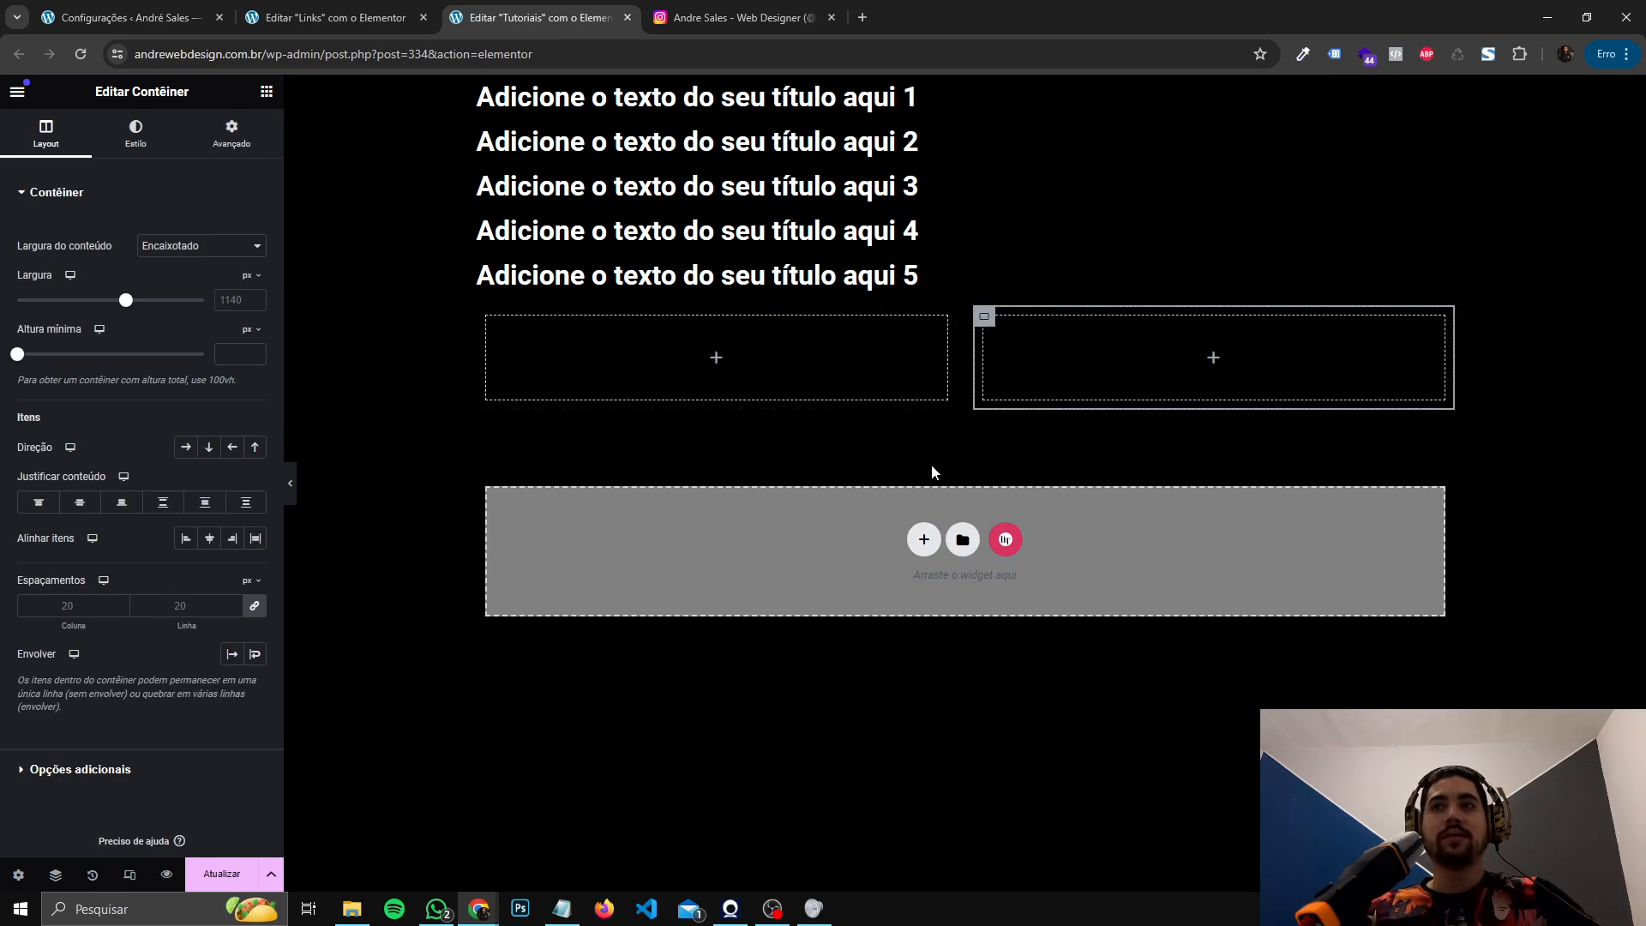
- Duplicate the second inner container to make three side by side in the horizontal container
left_click(966, 297)
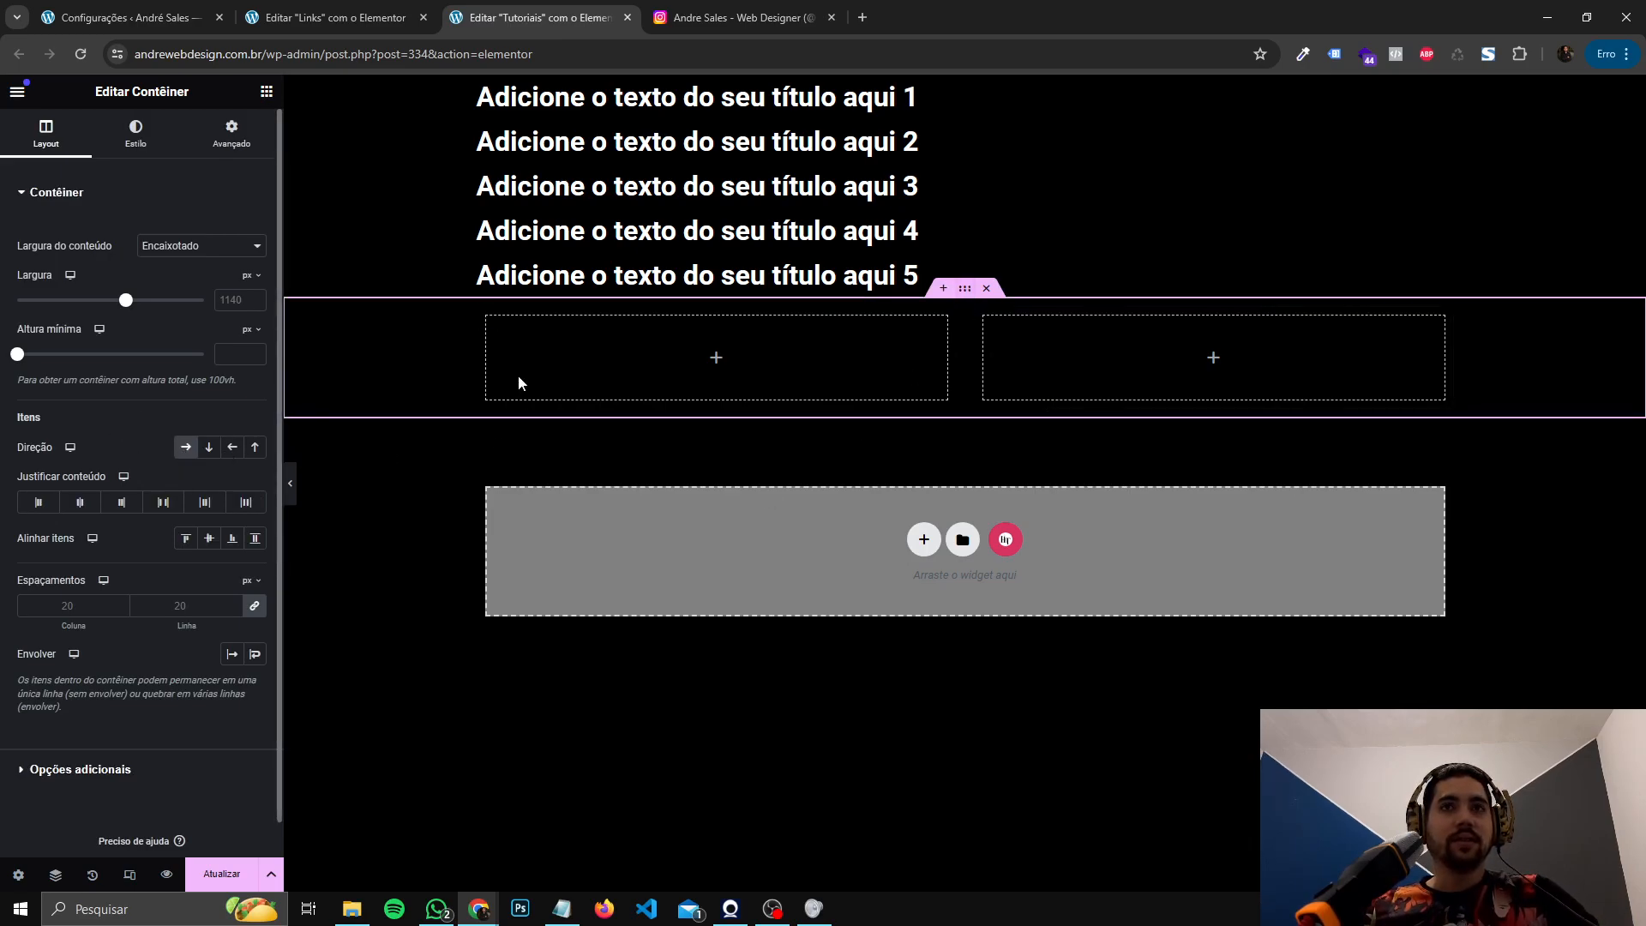
left_click(813, 333)
left_click(986, 320)
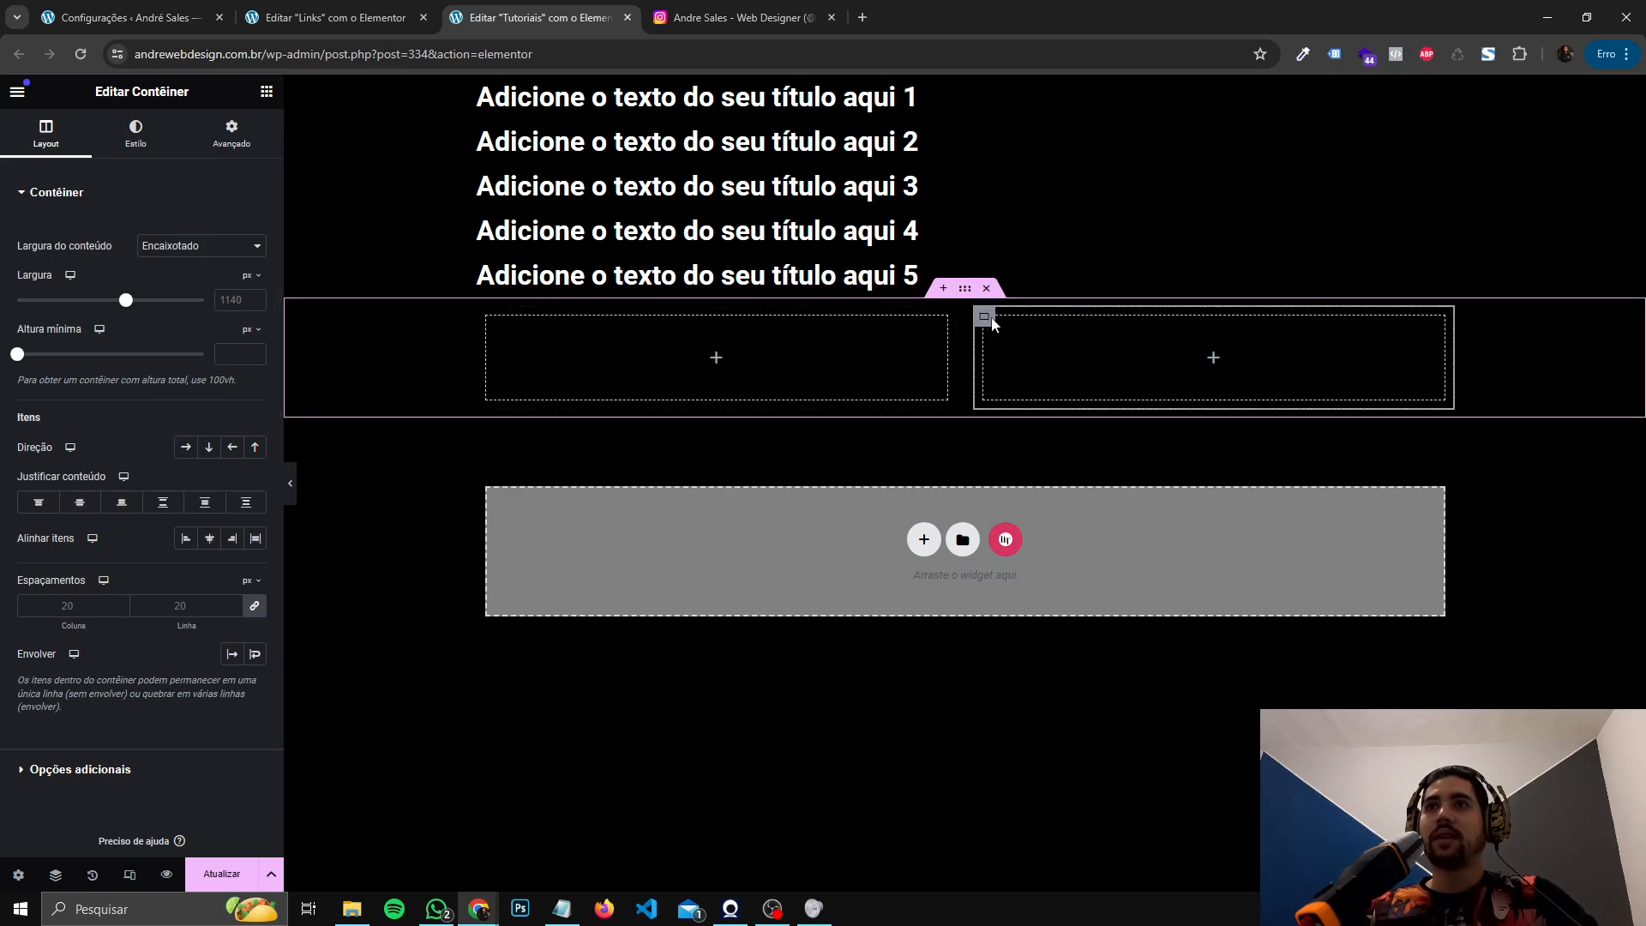
right_click(986, 319)
left_click(1004, 371)
- Duplicate the third inner container and delete the extra copy
right_click(1150, 319)
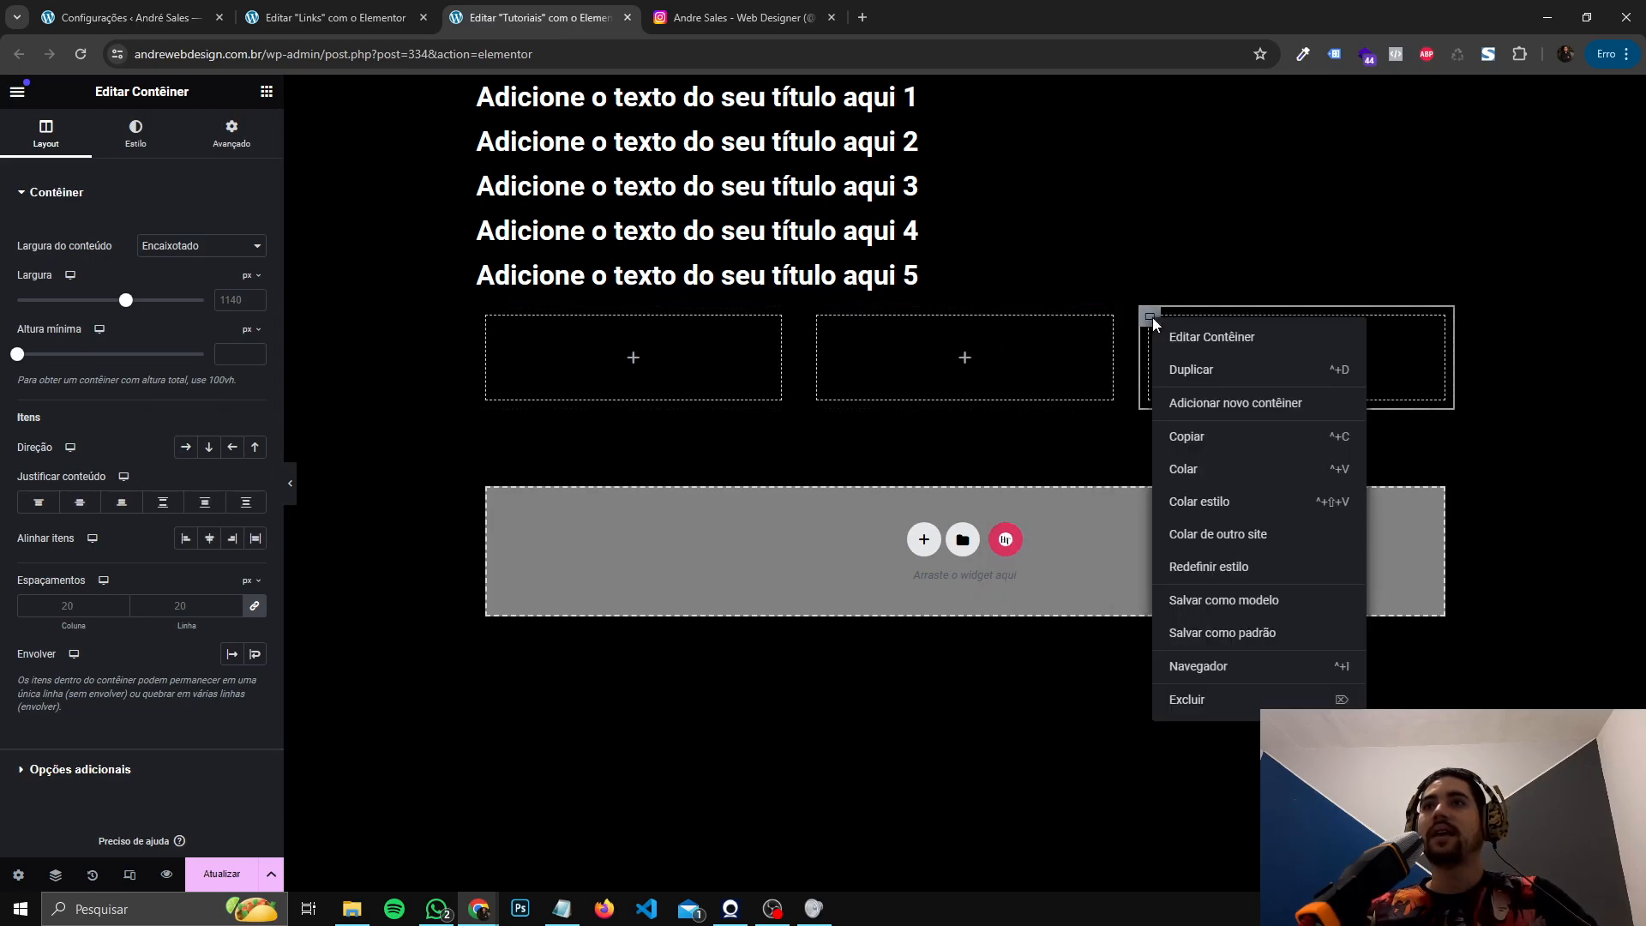
left_click(1183, 370)
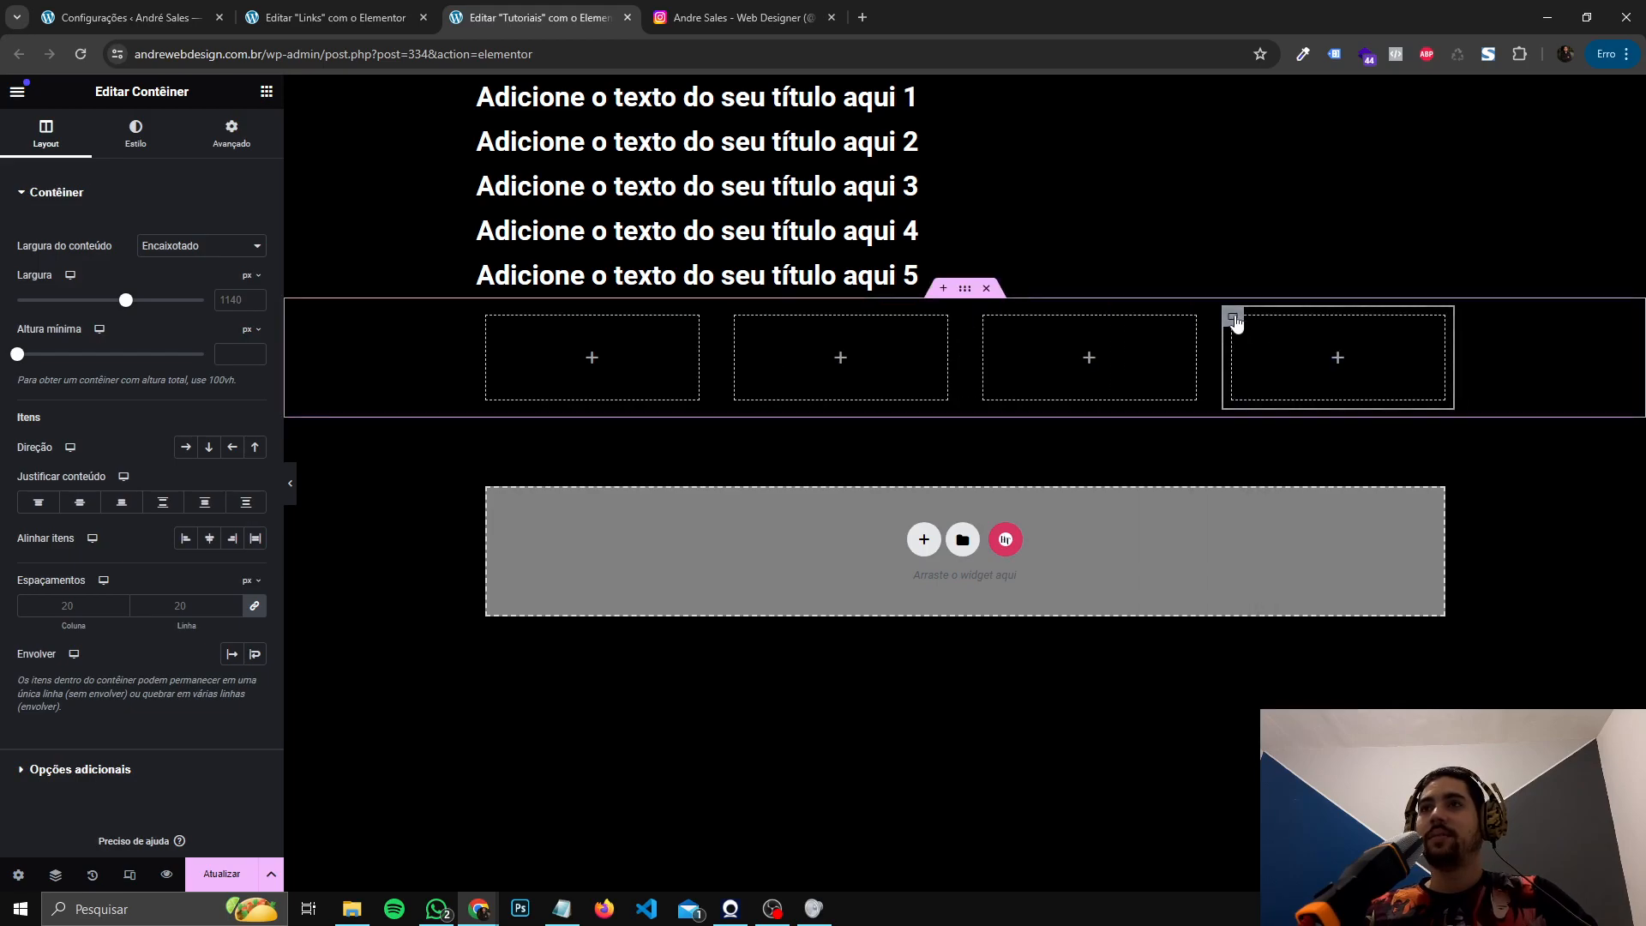
right_click(1235, 319)
left_click(1265, 697)
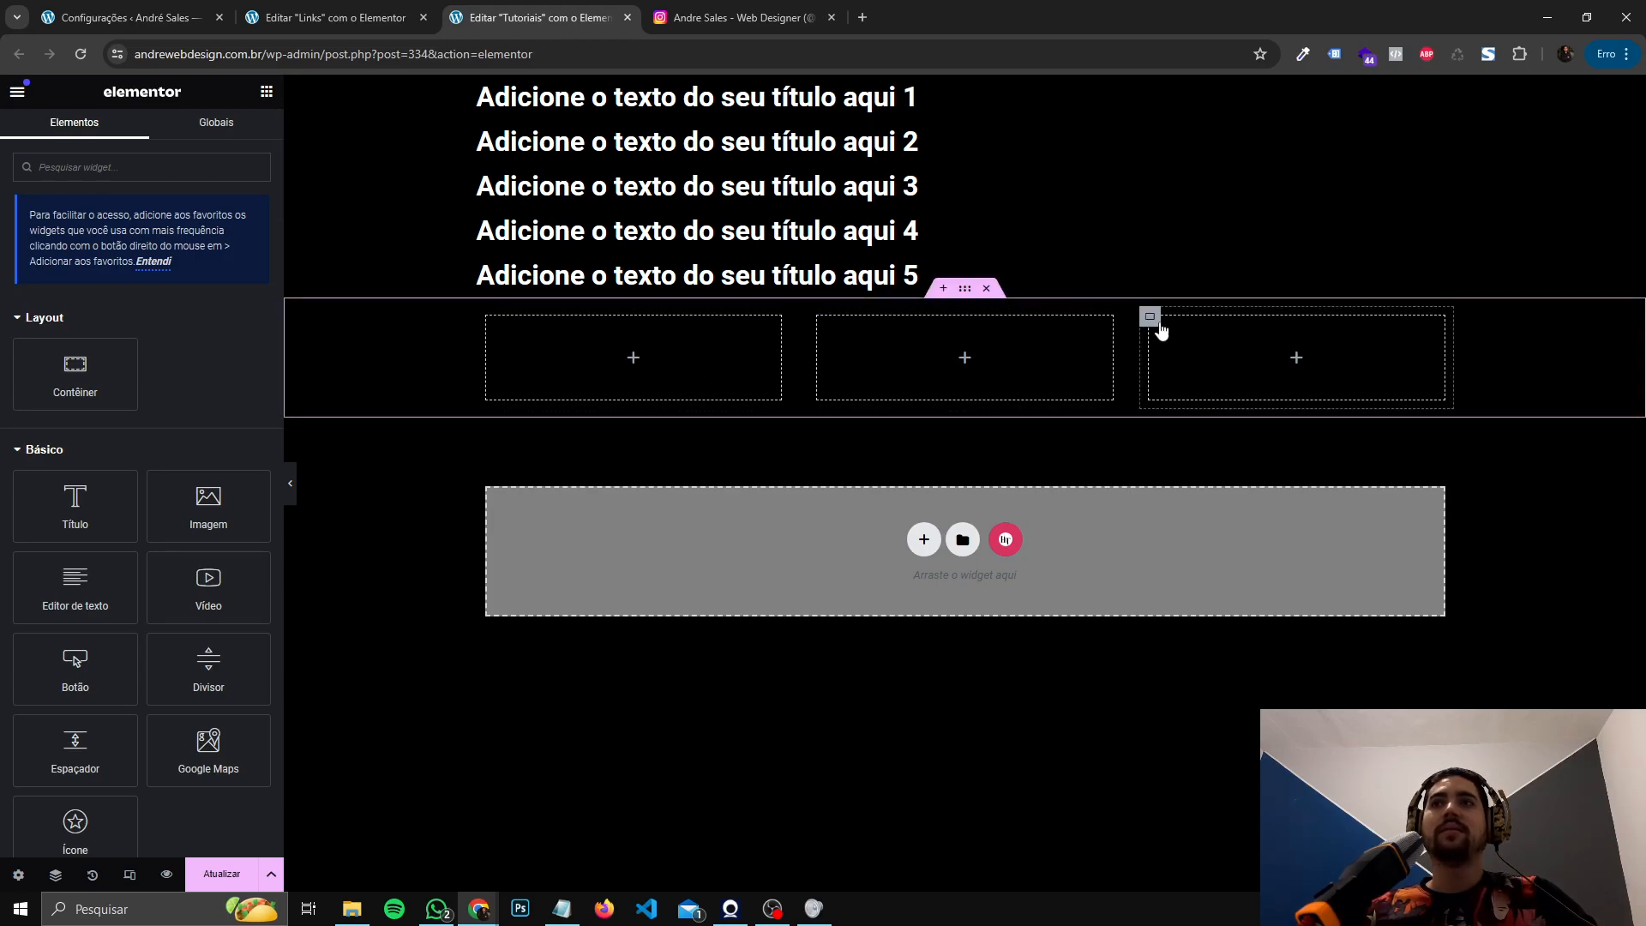
- Set the first inner container's content width to Largura total and its width to 33,3%
left_click(488, 319)
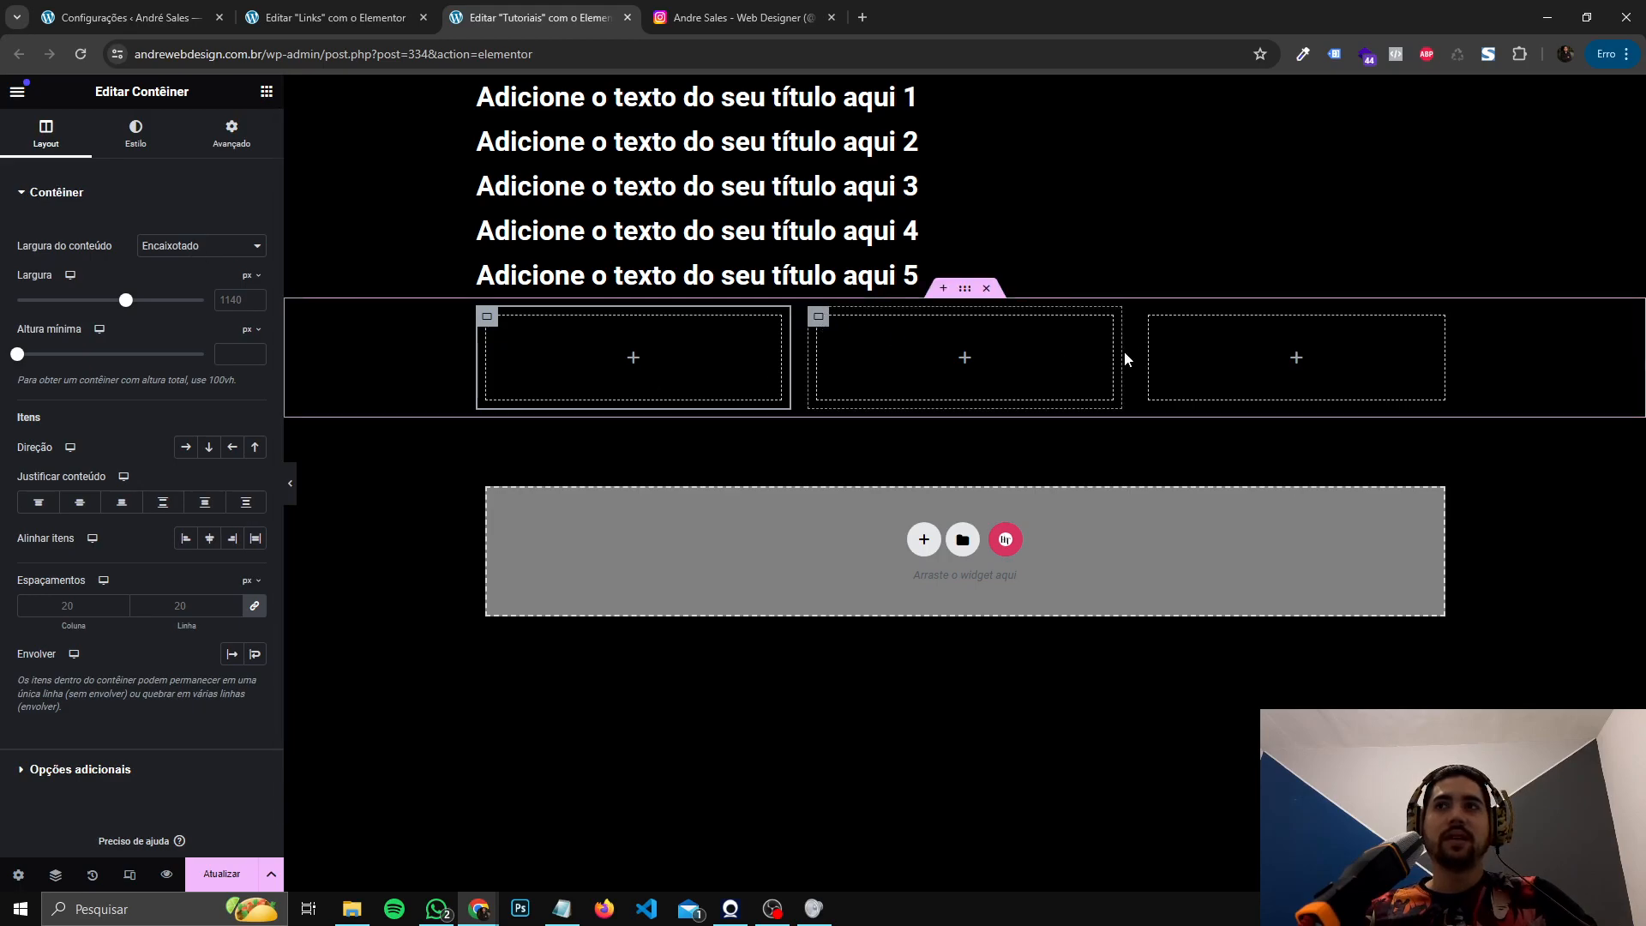
left_click(1150, 317)
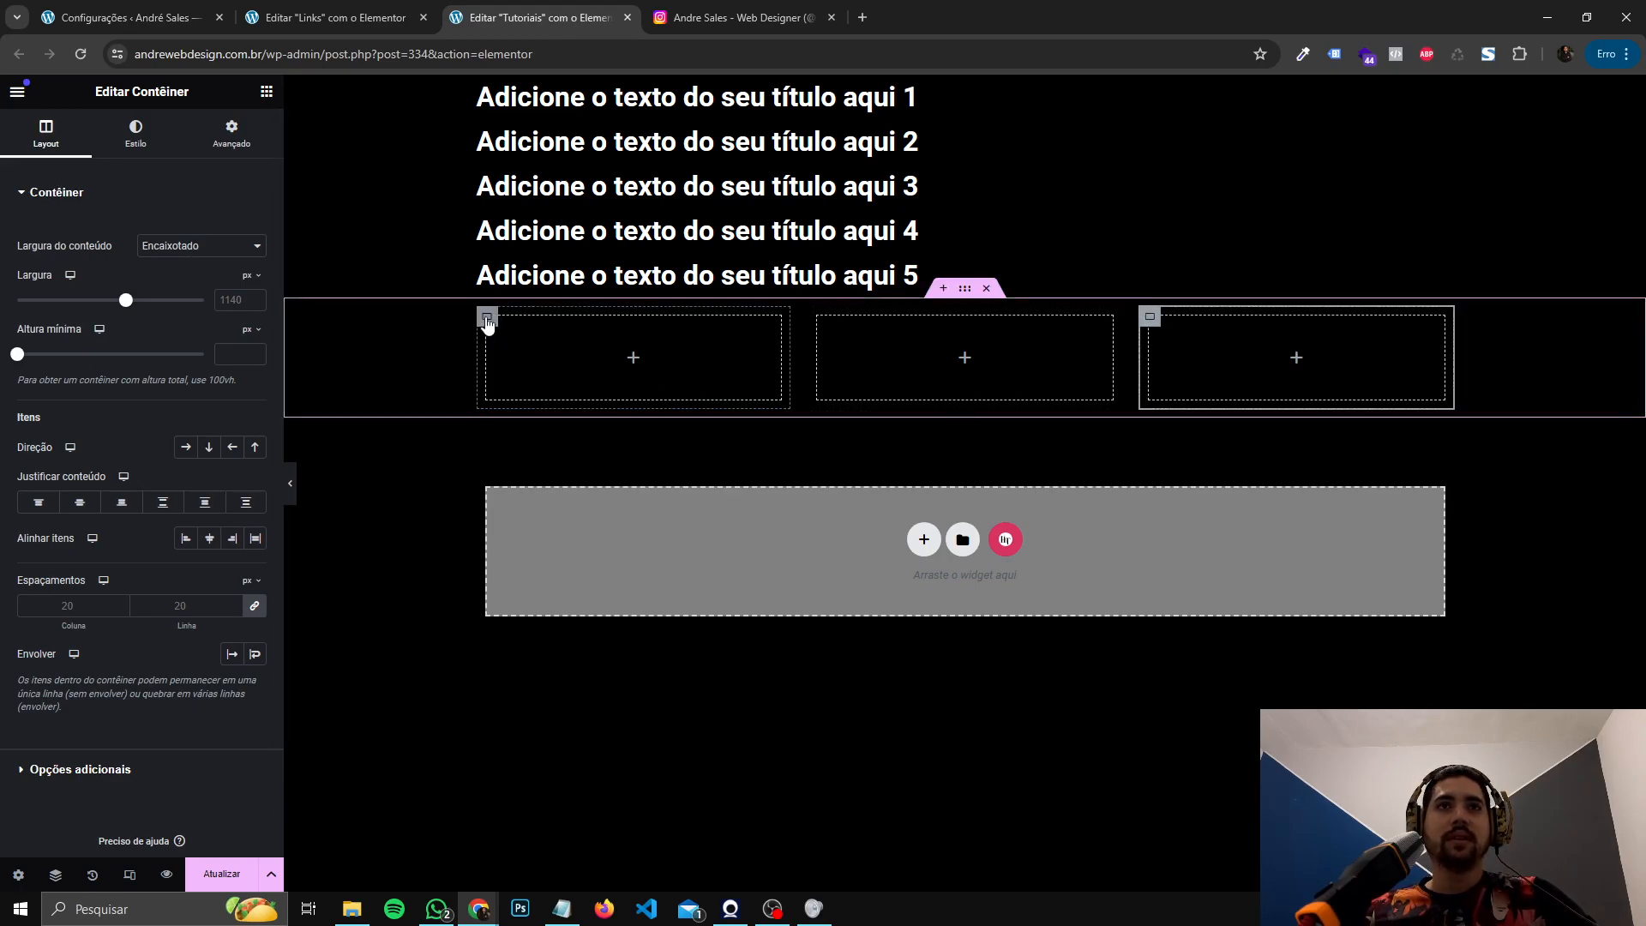
left_click(487, 318)
left_click(199, 246)
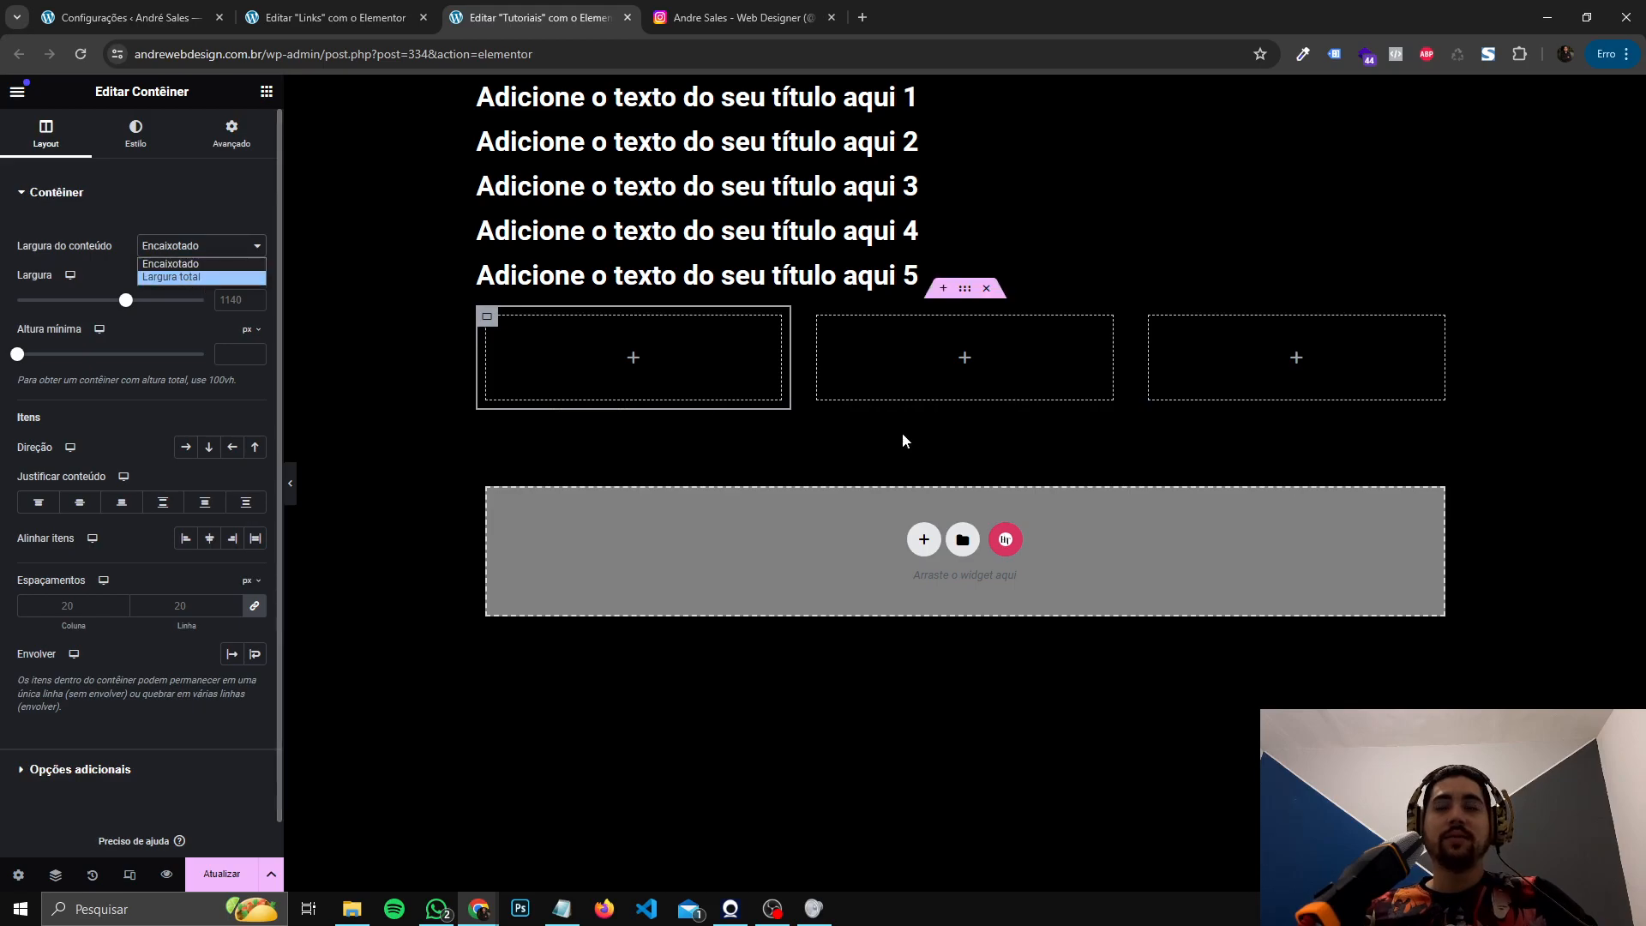
left_click(966, 291)
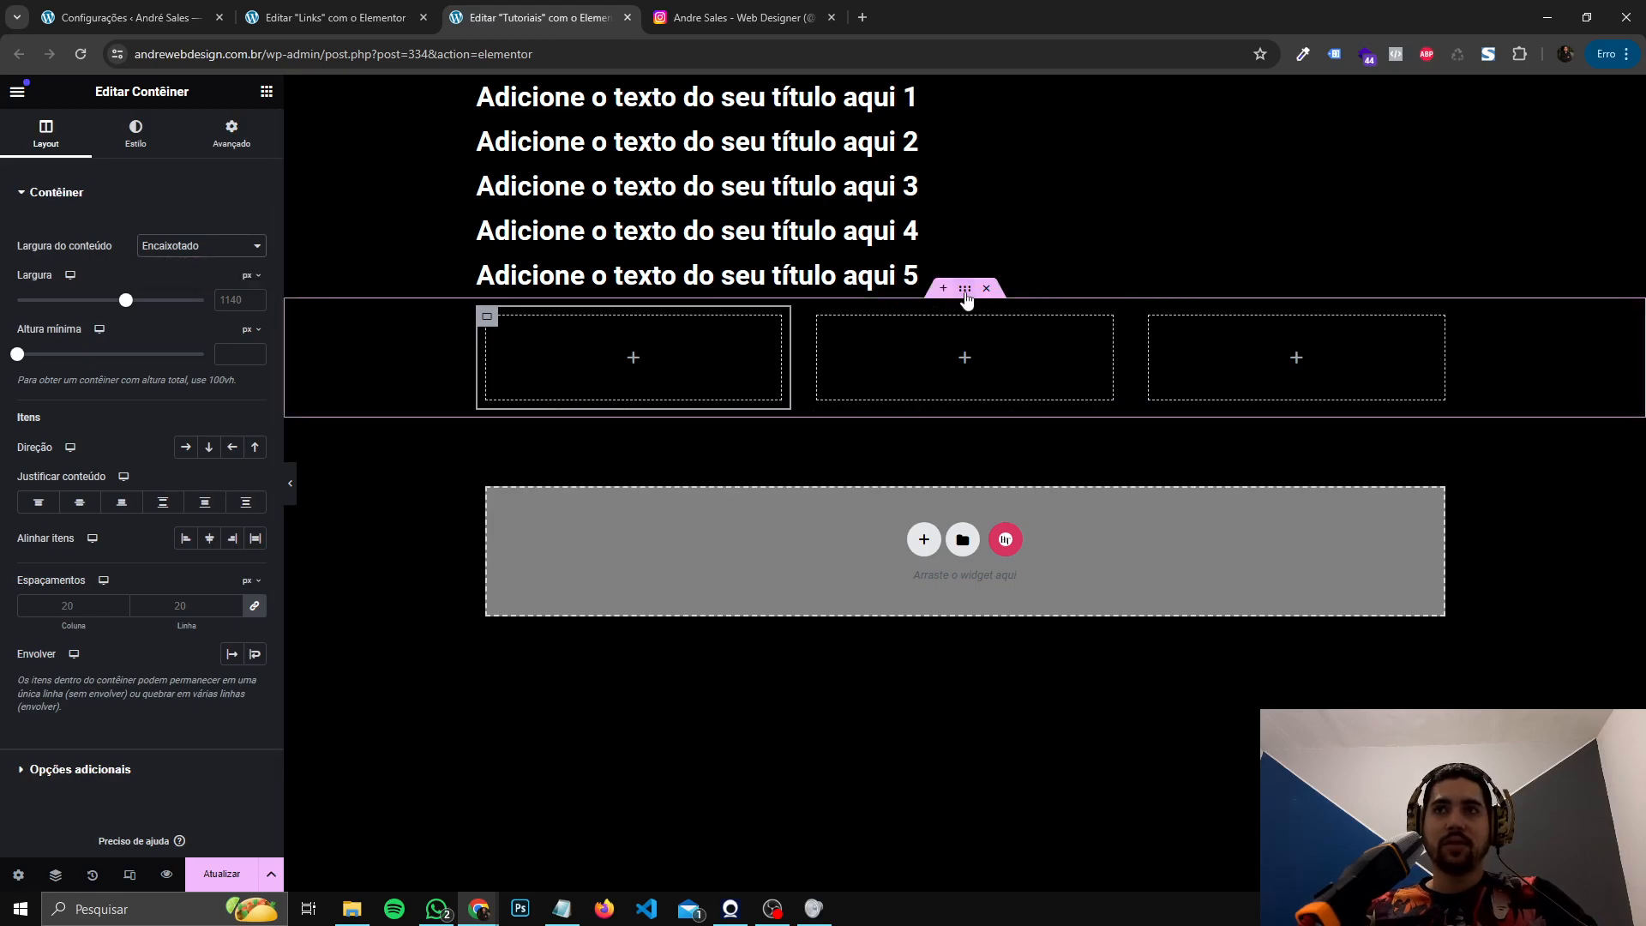
left_click(489, 325)
left_click(199, 246)
left_click(171, 276)
double_click(225, 299)
type("33,3")
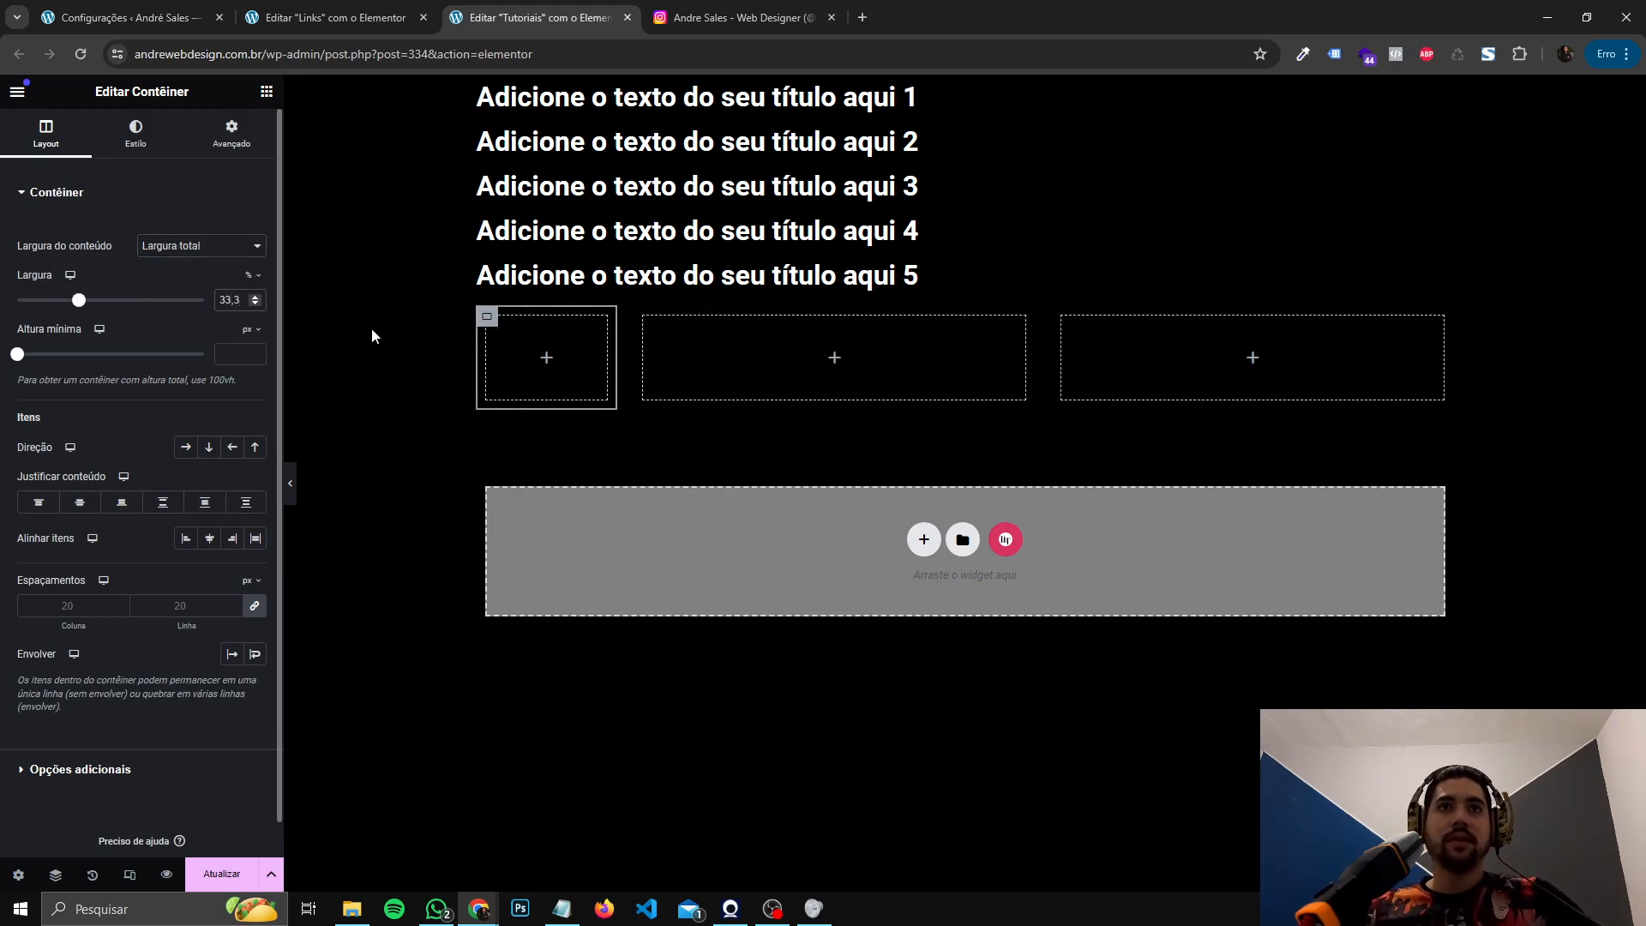
- Set the second inner container's content width to Largura total and its width to 33,3%
left_click(646, 323)
left_click(197, 246)
left_click(225, 277)
left_click(230, 300)
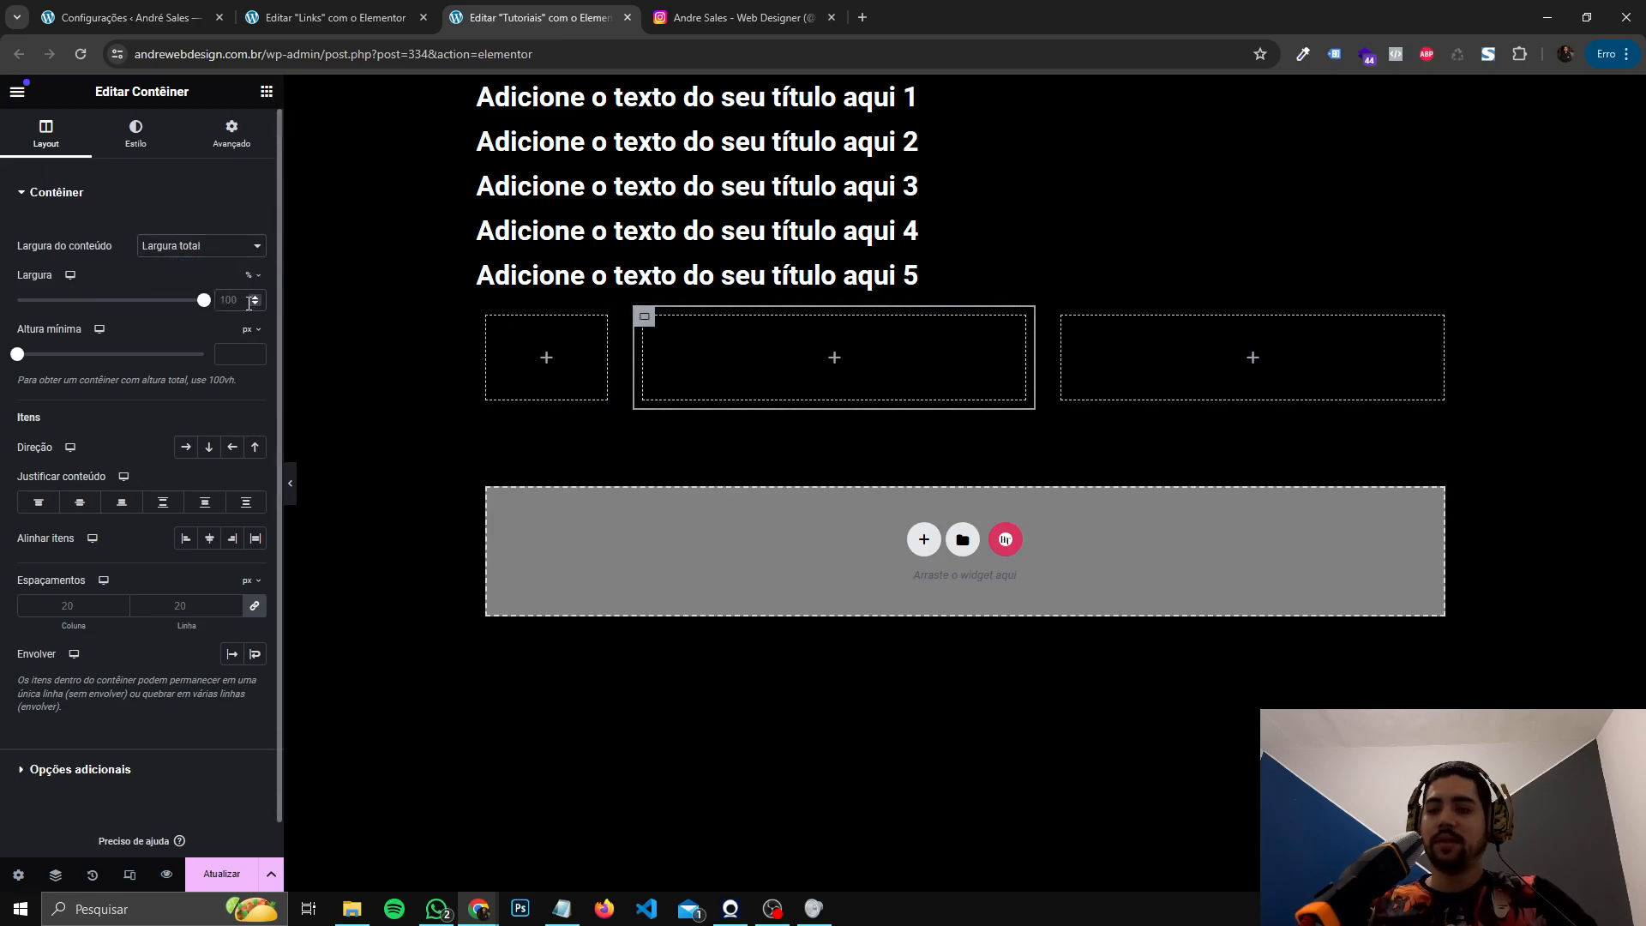
type("33,3")
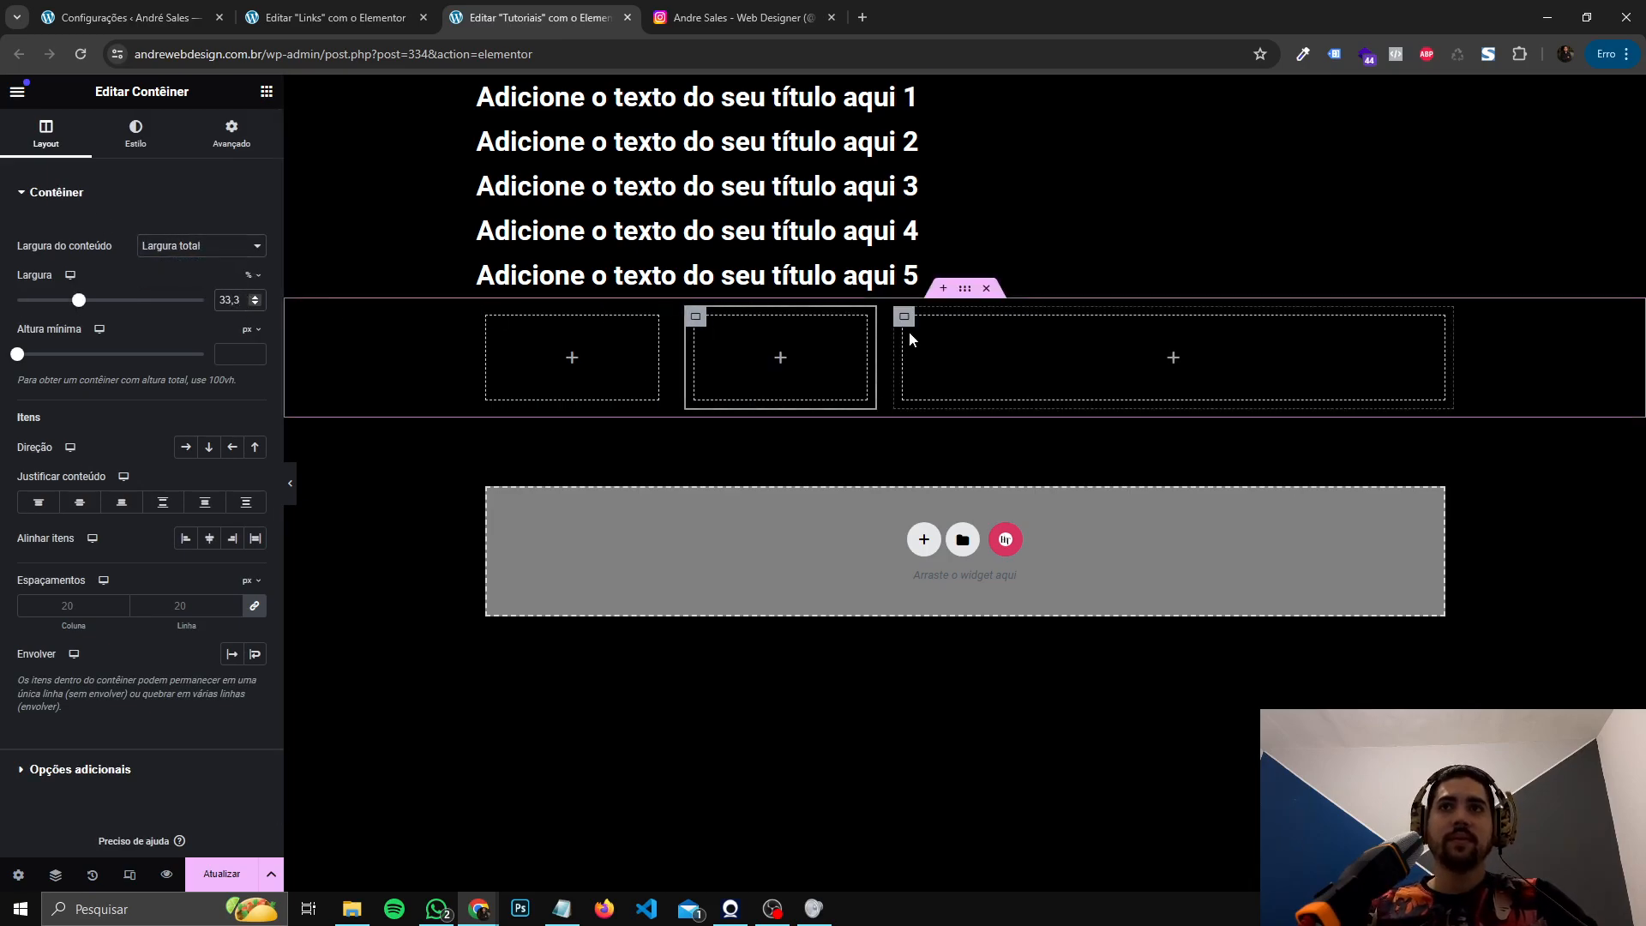
- Set the third inner container's content width to Largura total and its width to 33,3%
left_click(904, 317)
left_click(197, 246)
left_click(176, 258)
left_click(237, 303)
type("33,3")
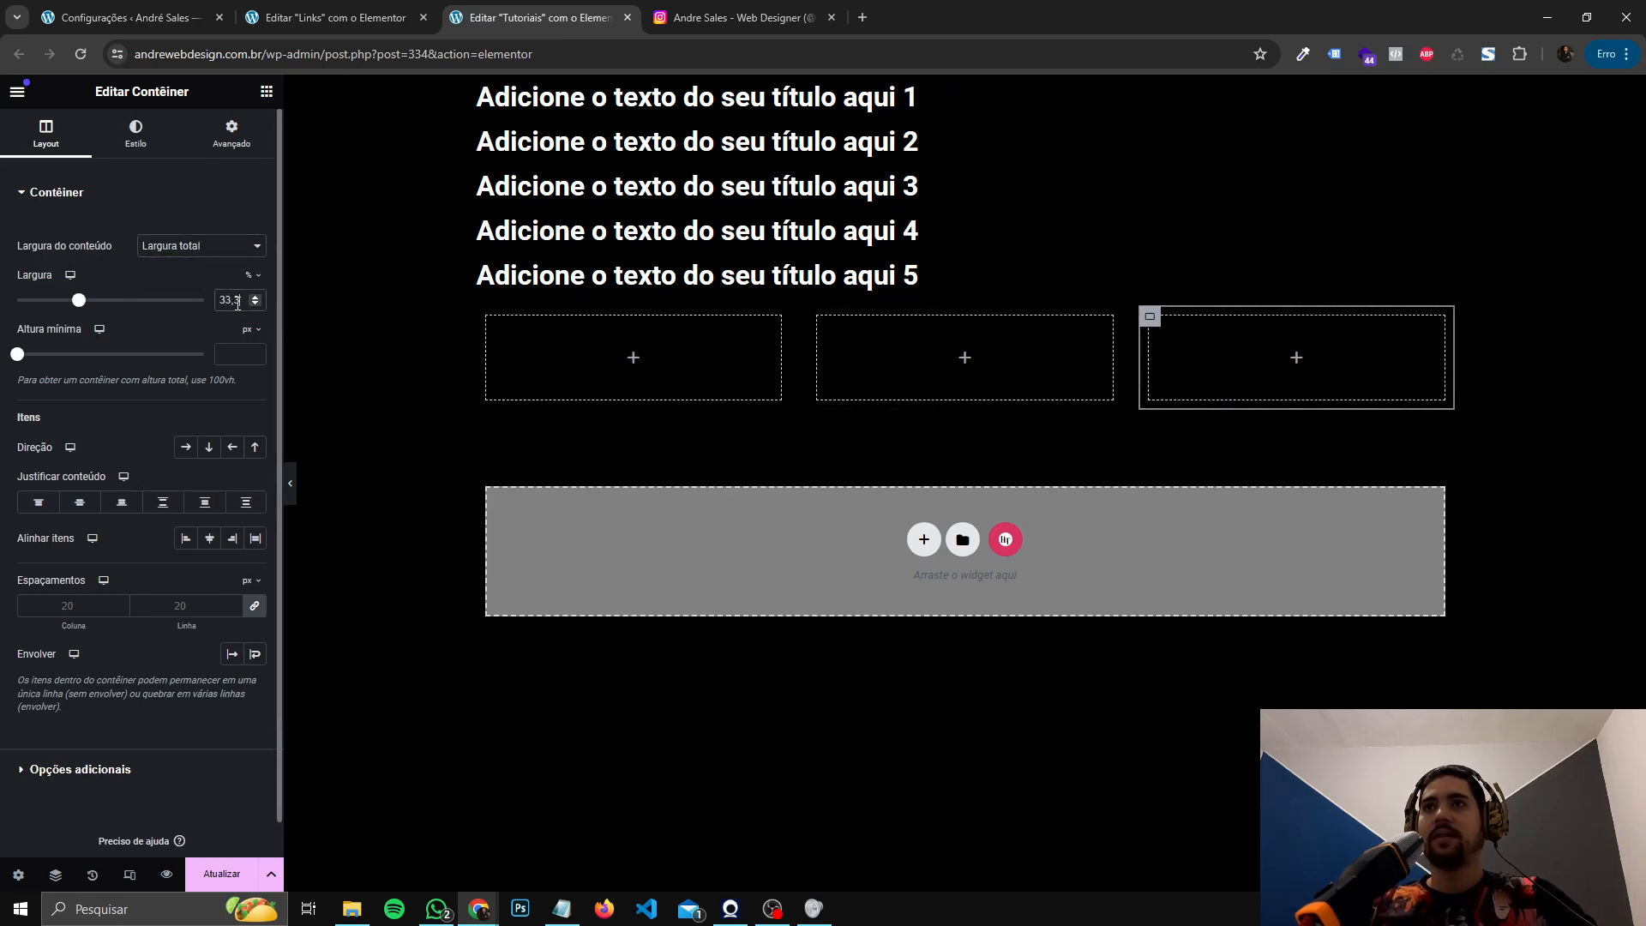
- Duplicate the third inner container and set the parent container's Envolver option to wrap items onto multiple lines
right_click(1150, 316)
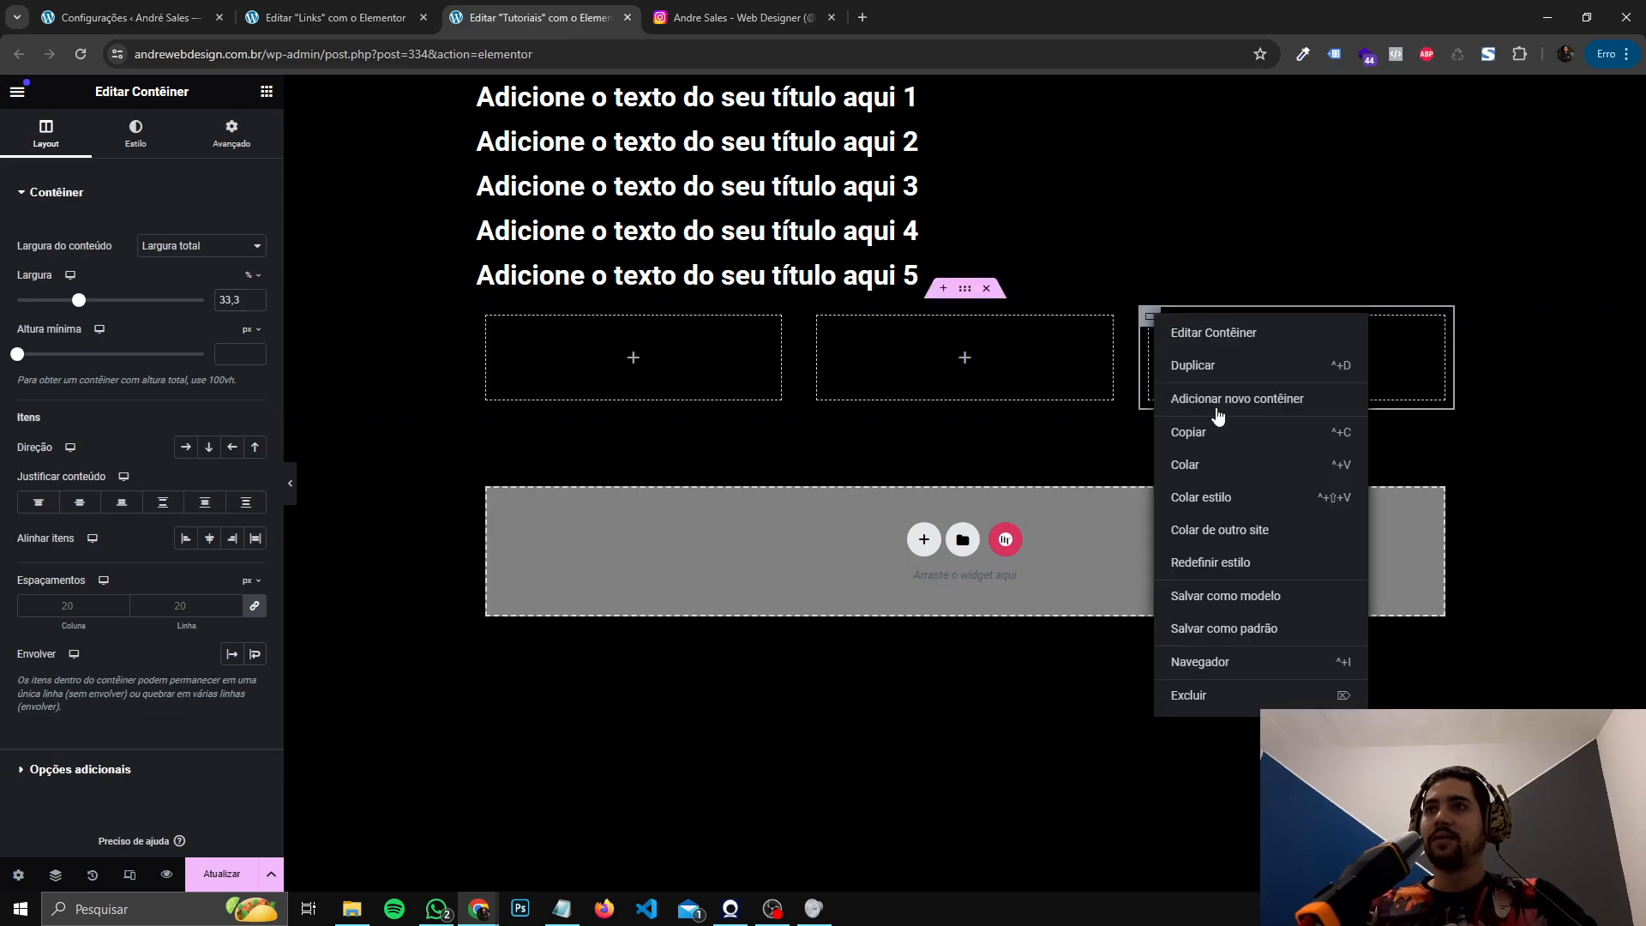
left_click(1214, 366)
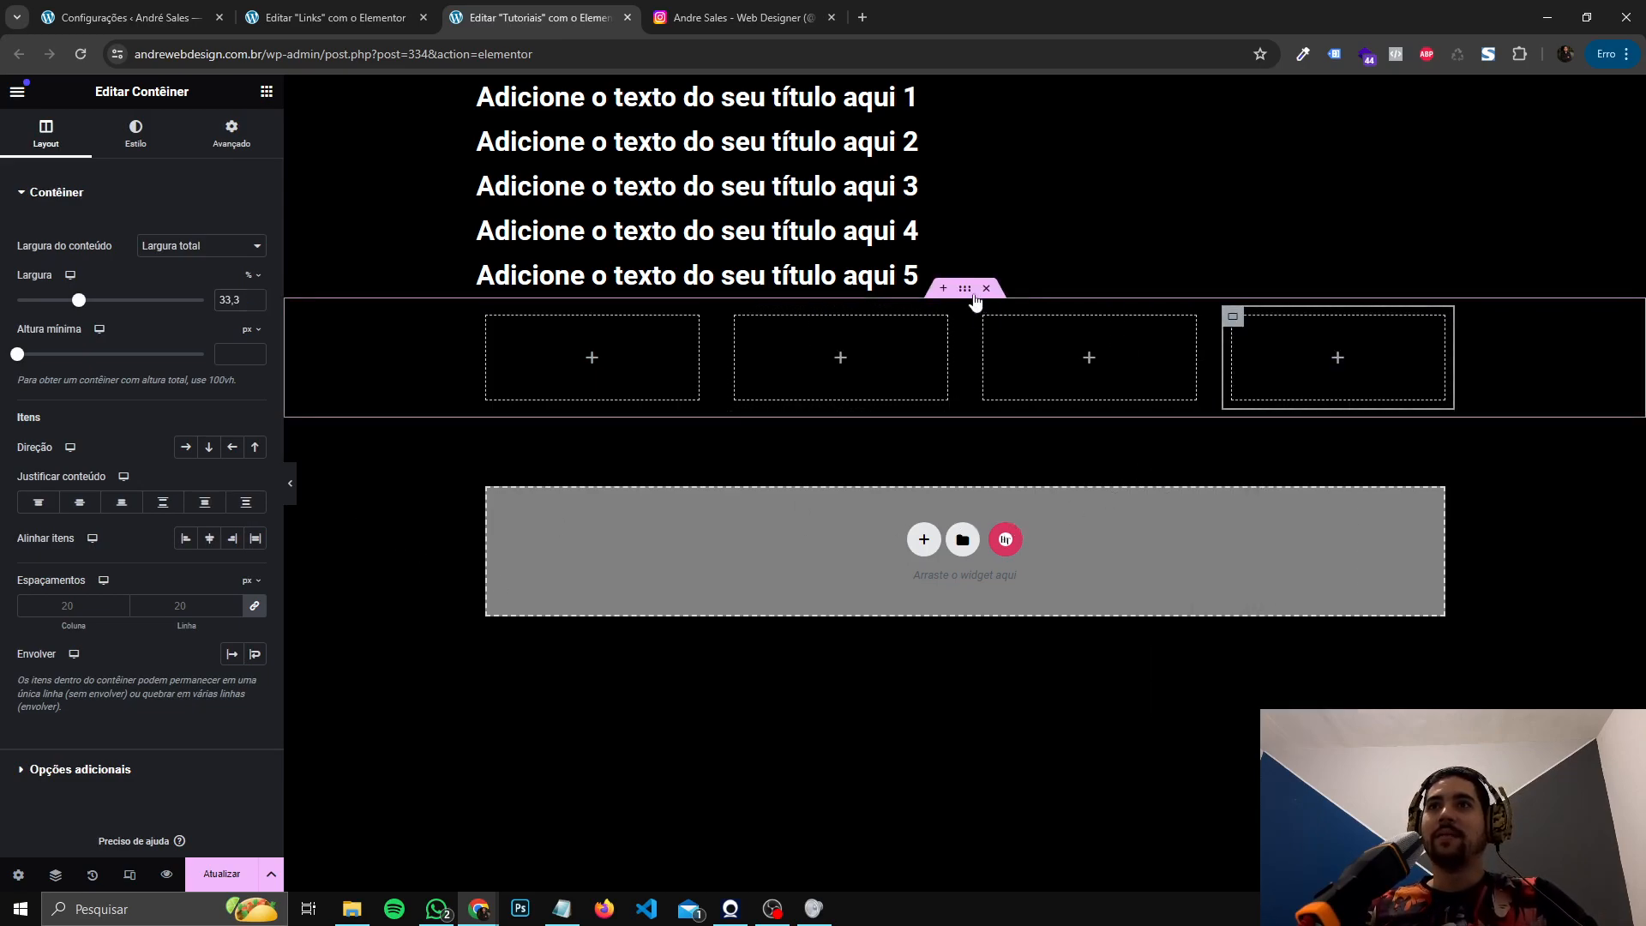
left_click(965, 288)
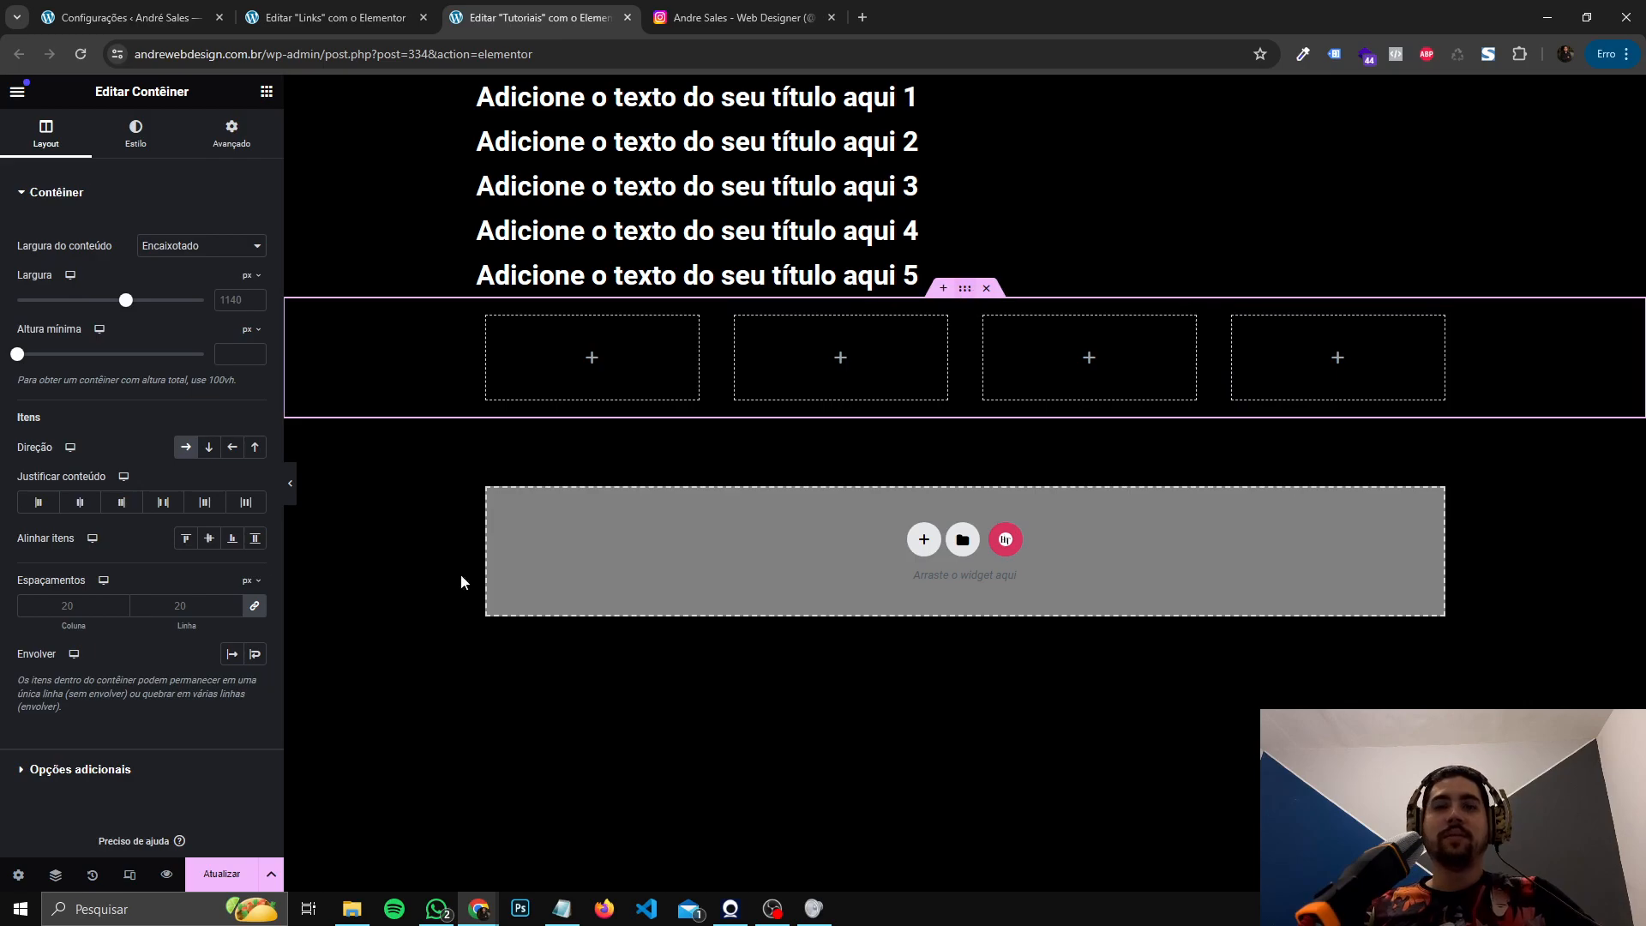
left_click(256, 655)
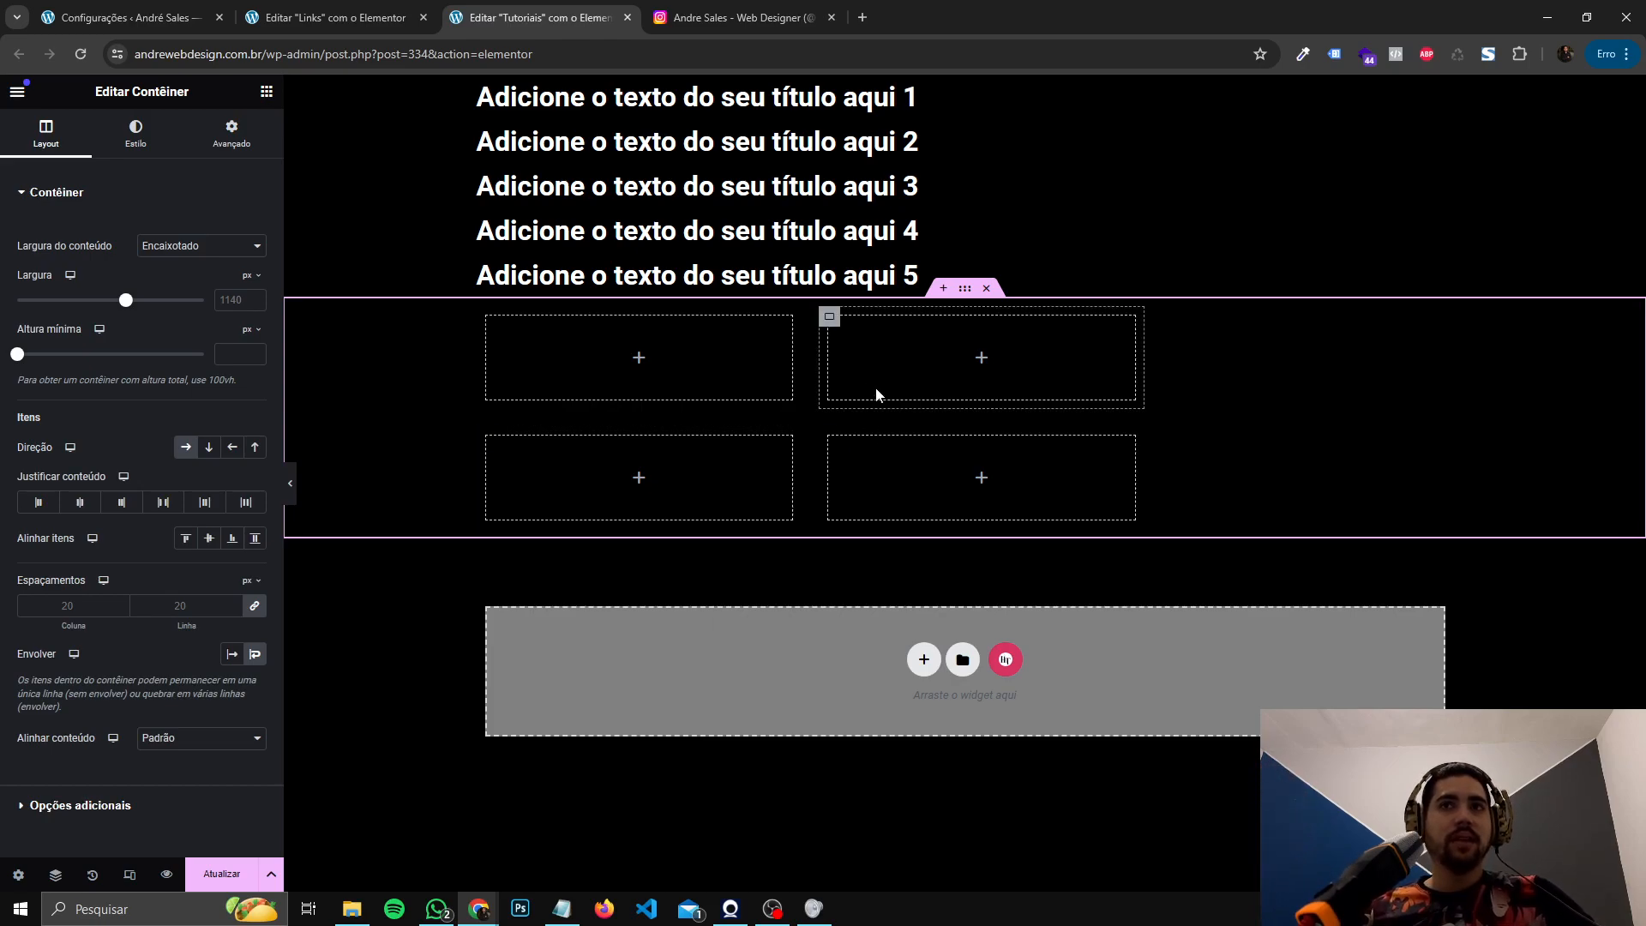
- Set the parent container's column and row gaps (Espaçamentos) to 0 px
left_click(487, 316)
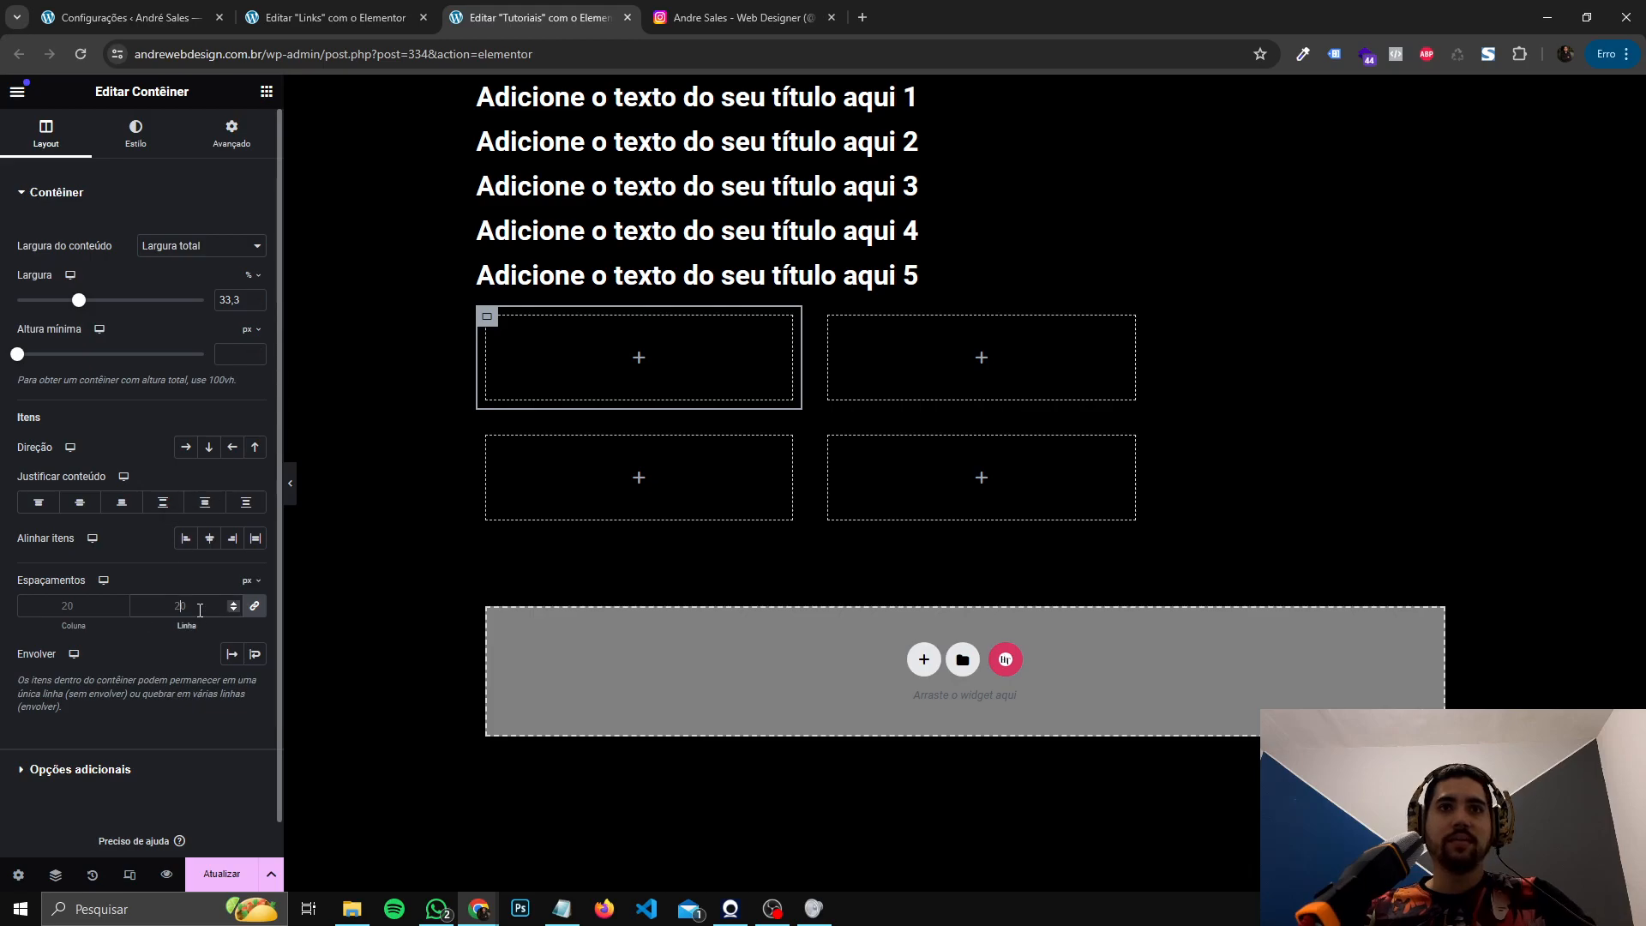
left_click(965, 288)
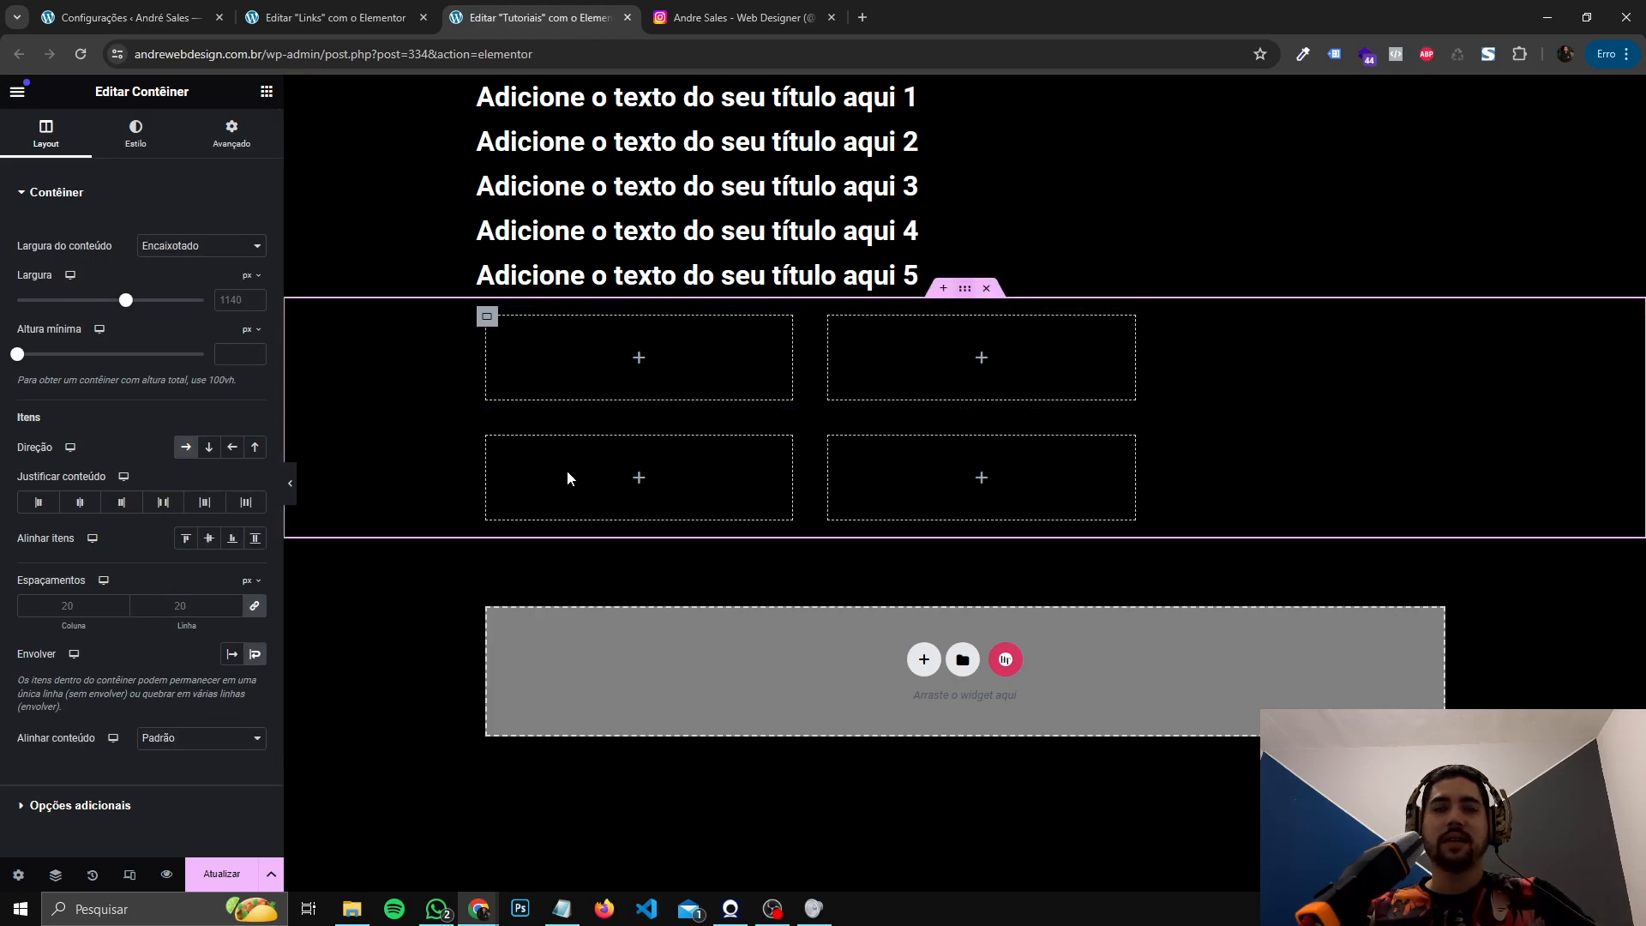
left_click(187, 602)
type("0")
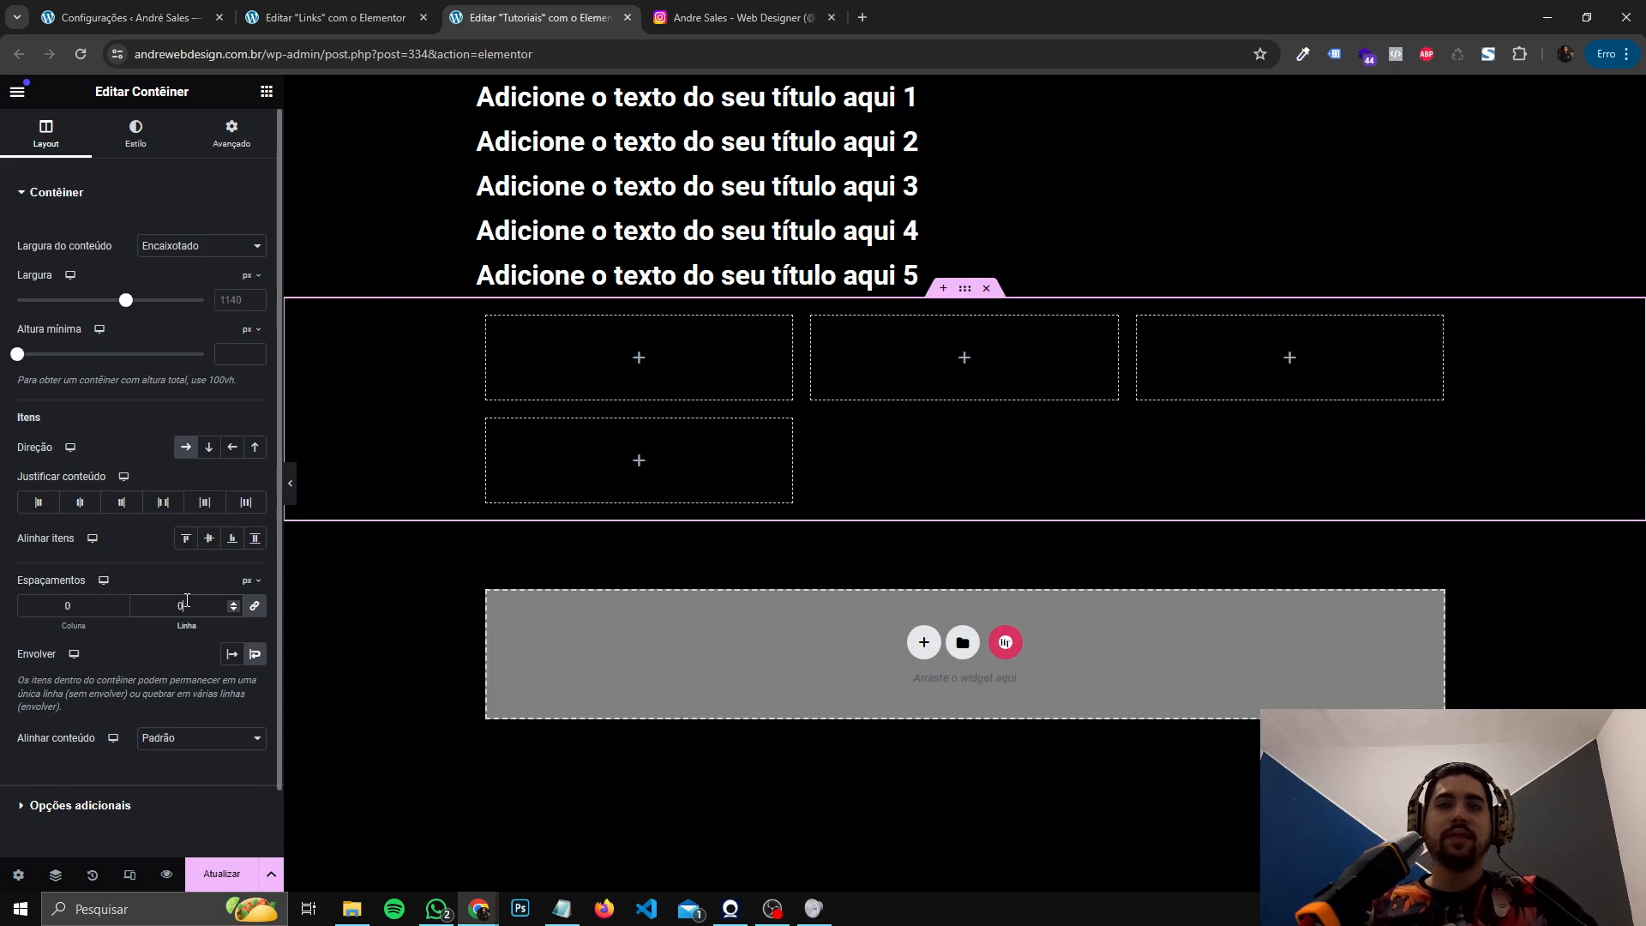
- Check the inner containers' widths and duplicate the last one twice to complete a second row of three
left_click(488, 318)
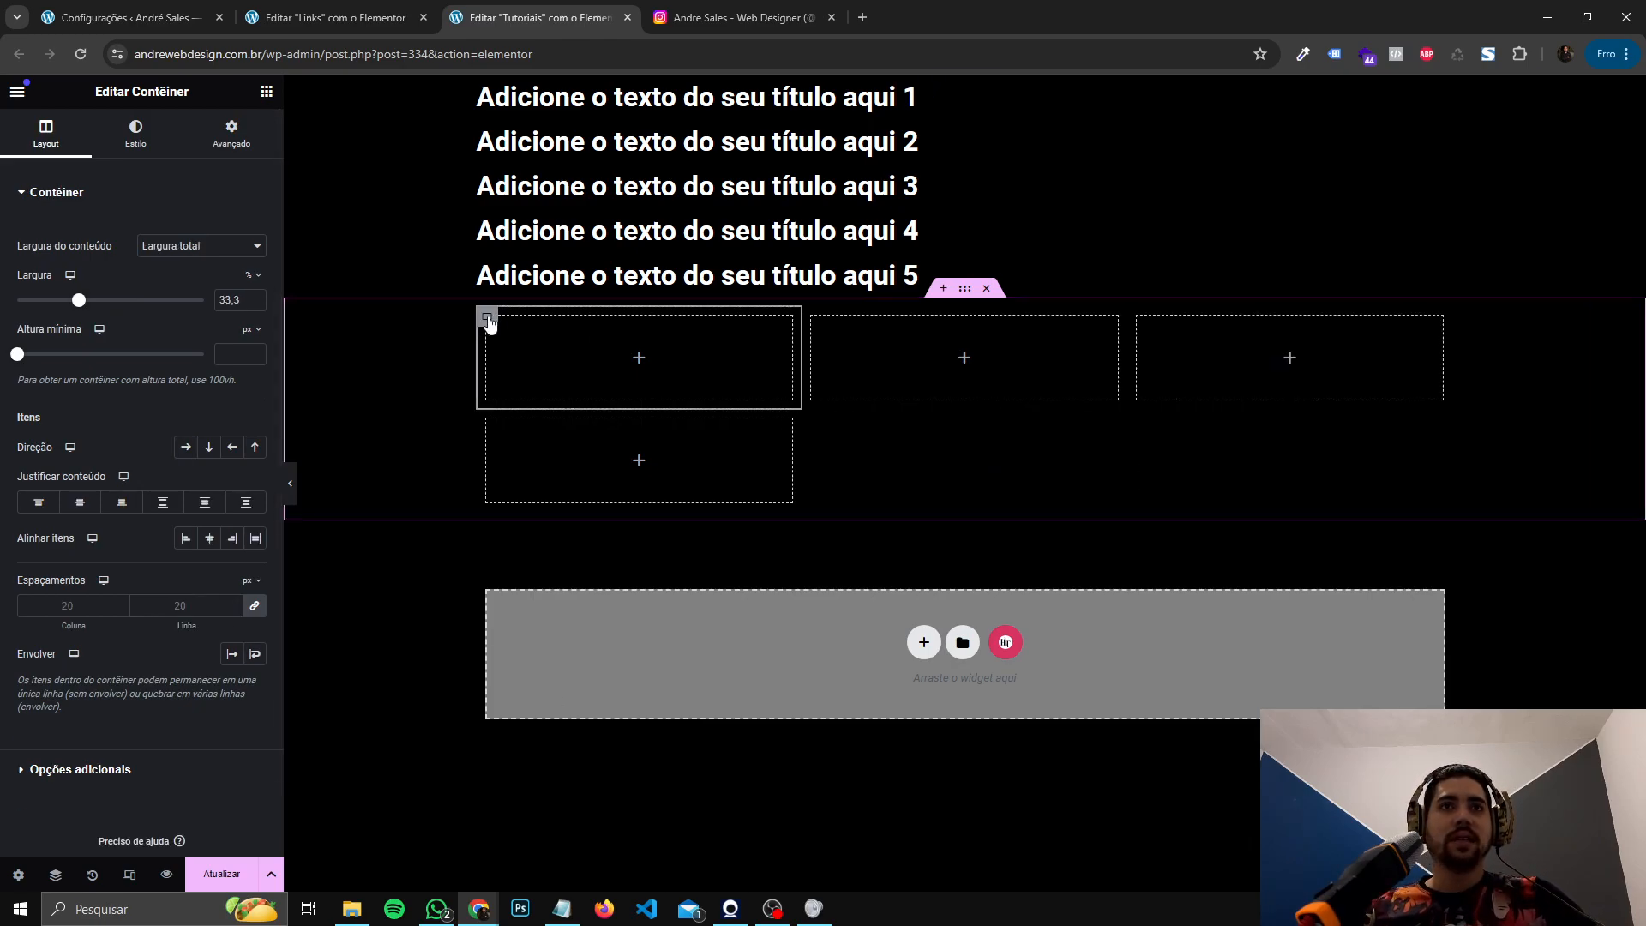
left_click(833, 355)
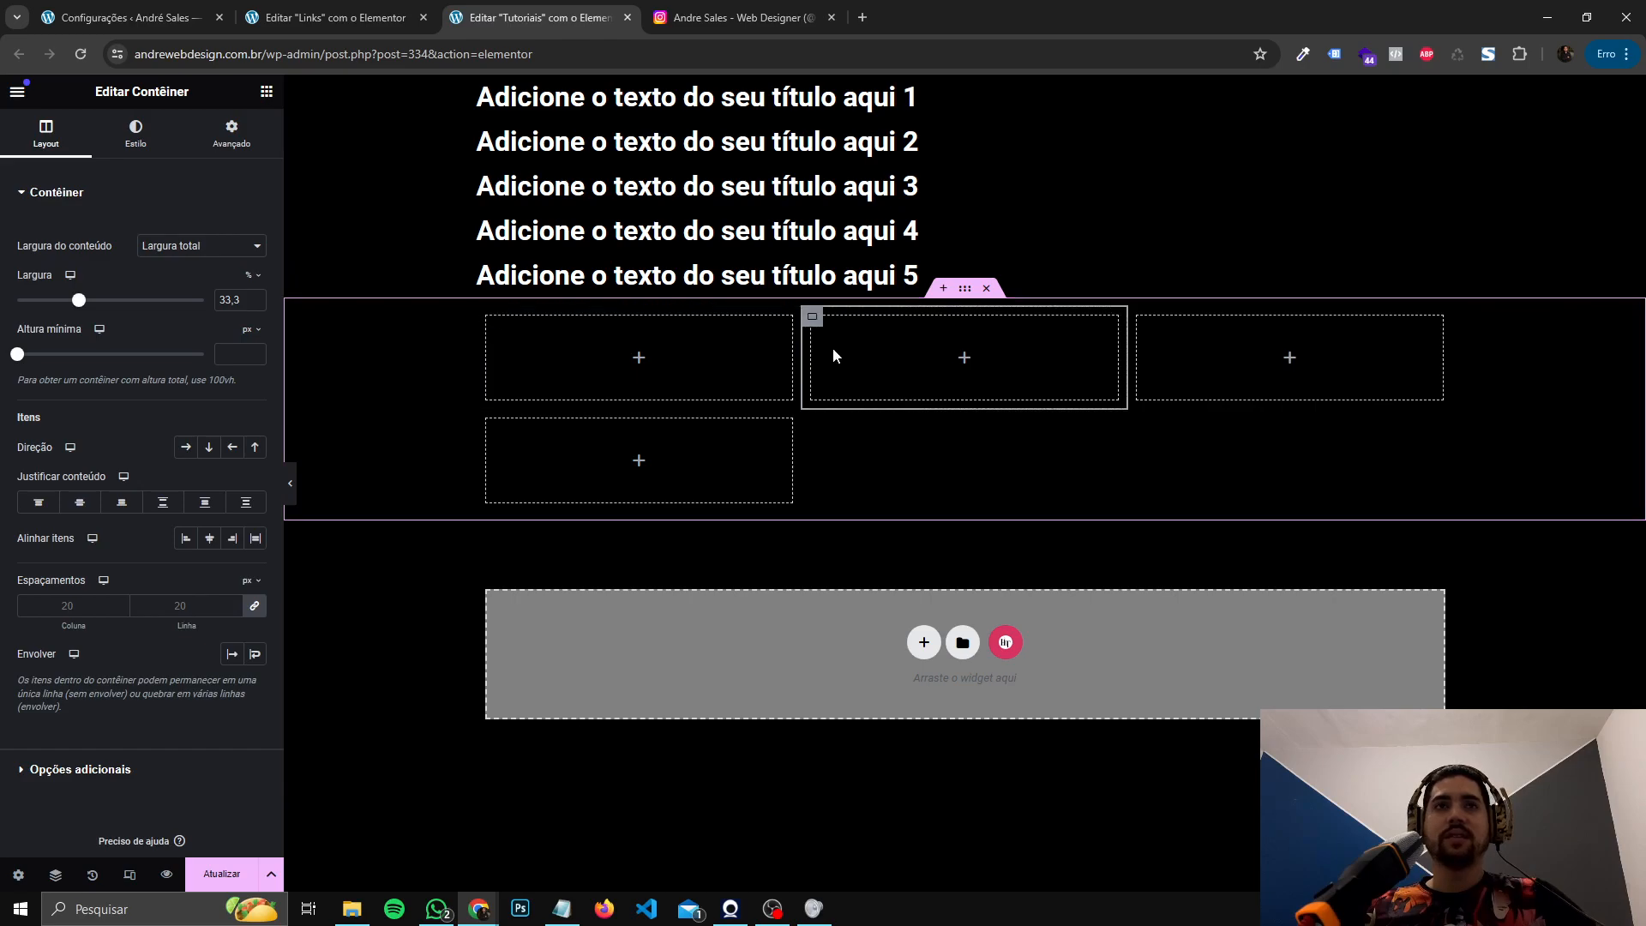
left_click(1140, 319)
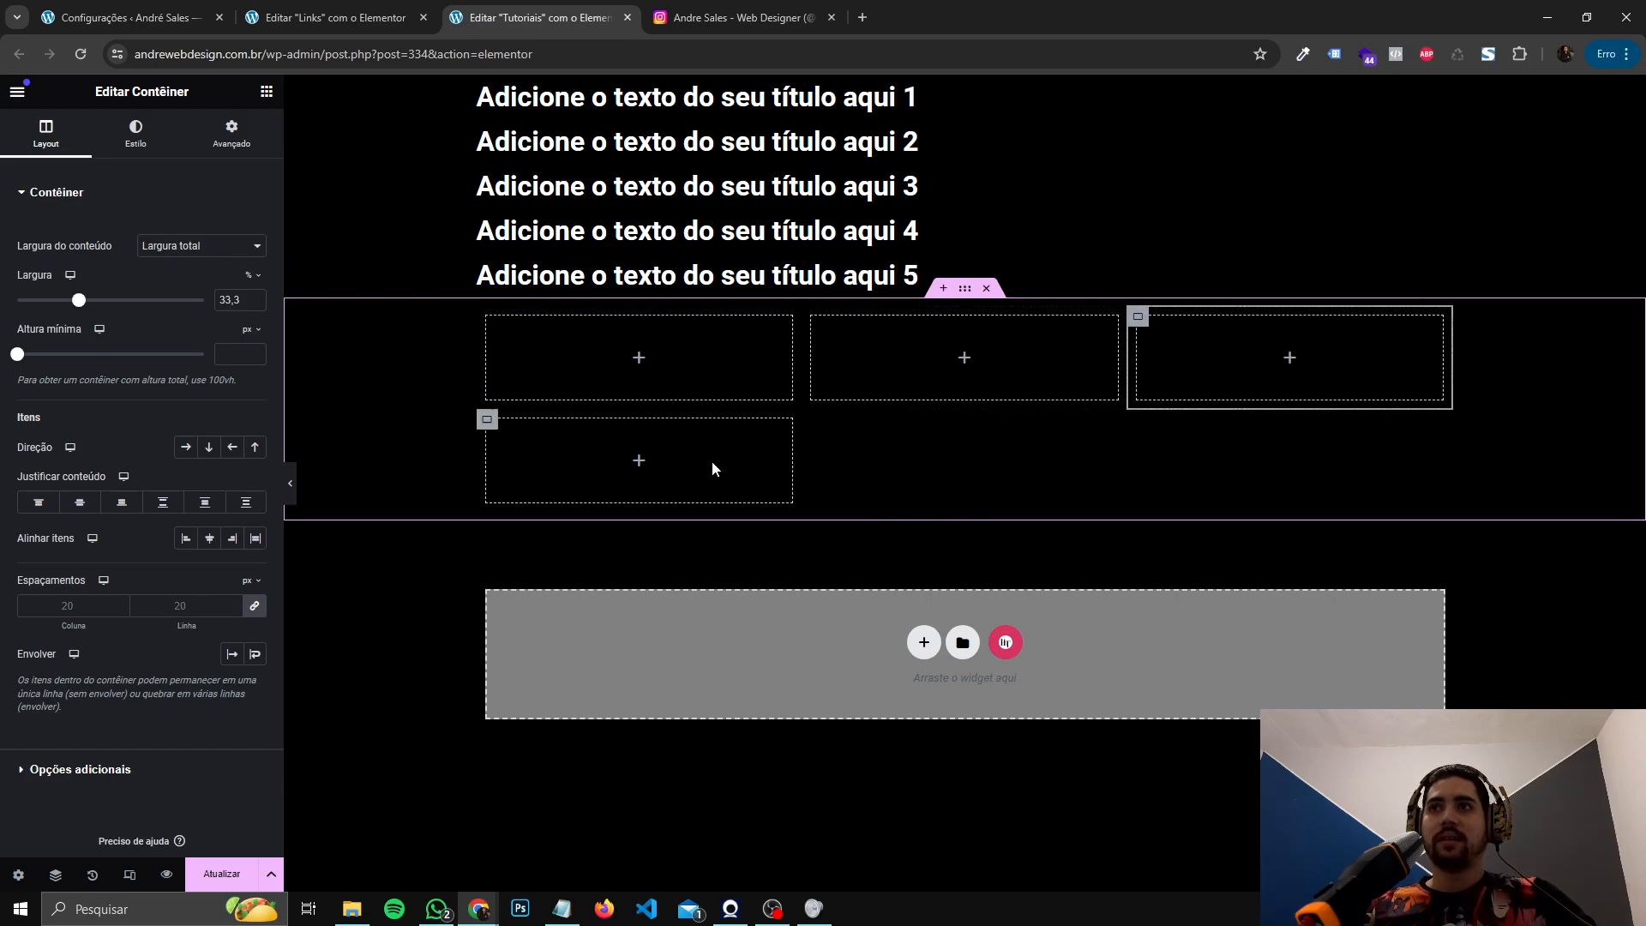
left_click(487, 422)
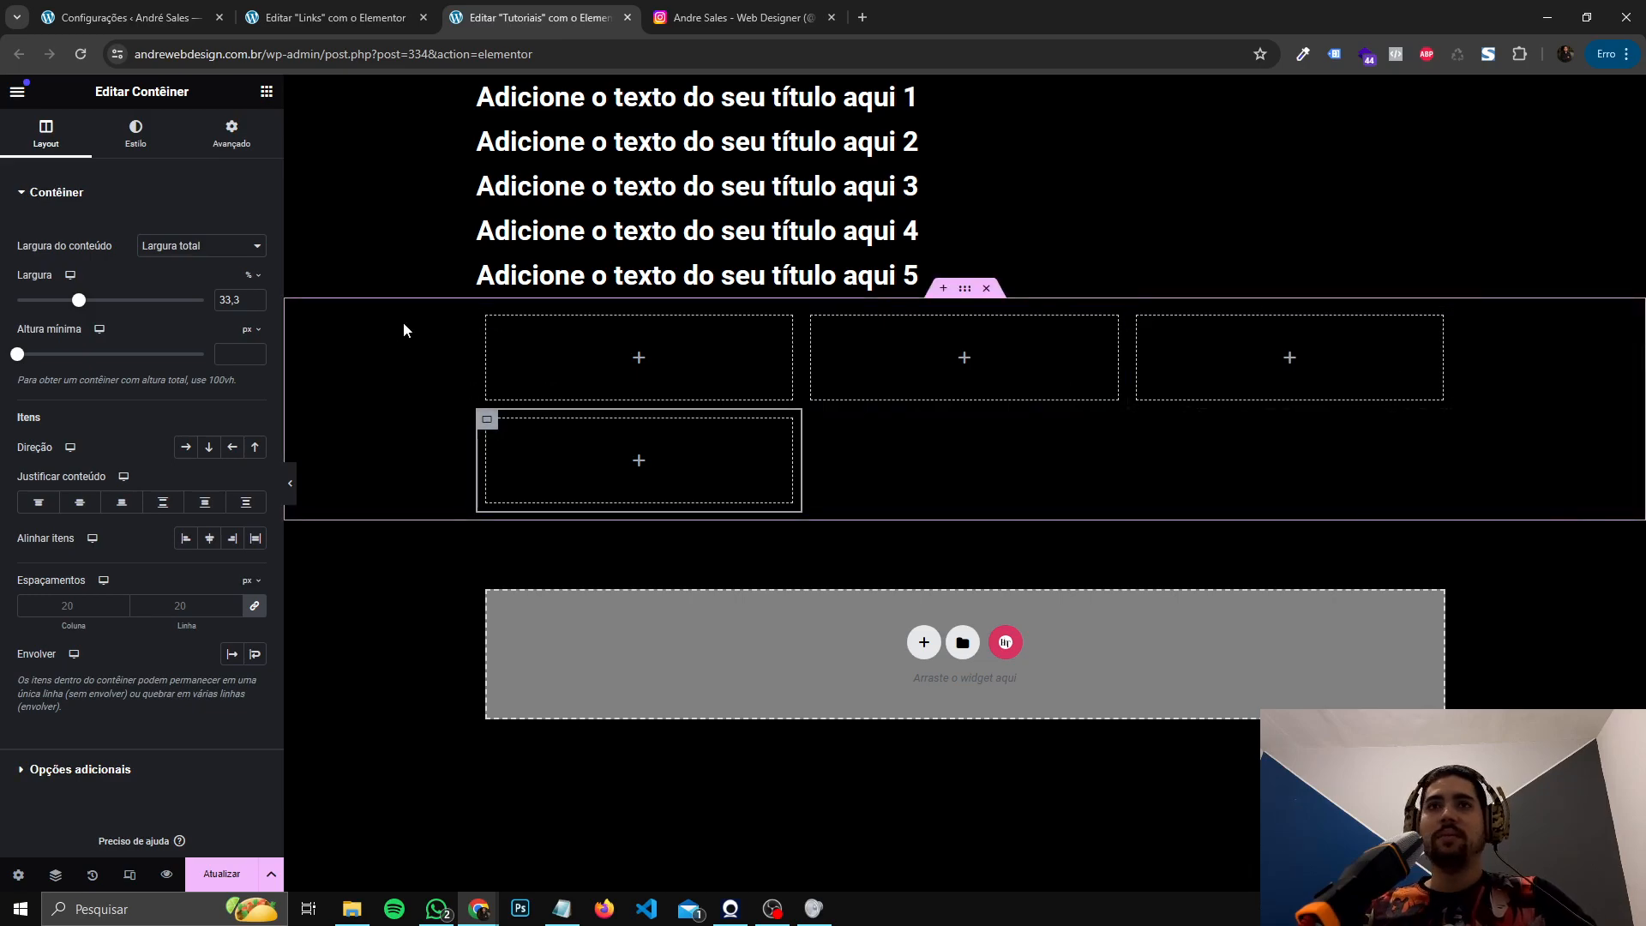
right_click(488, 429)
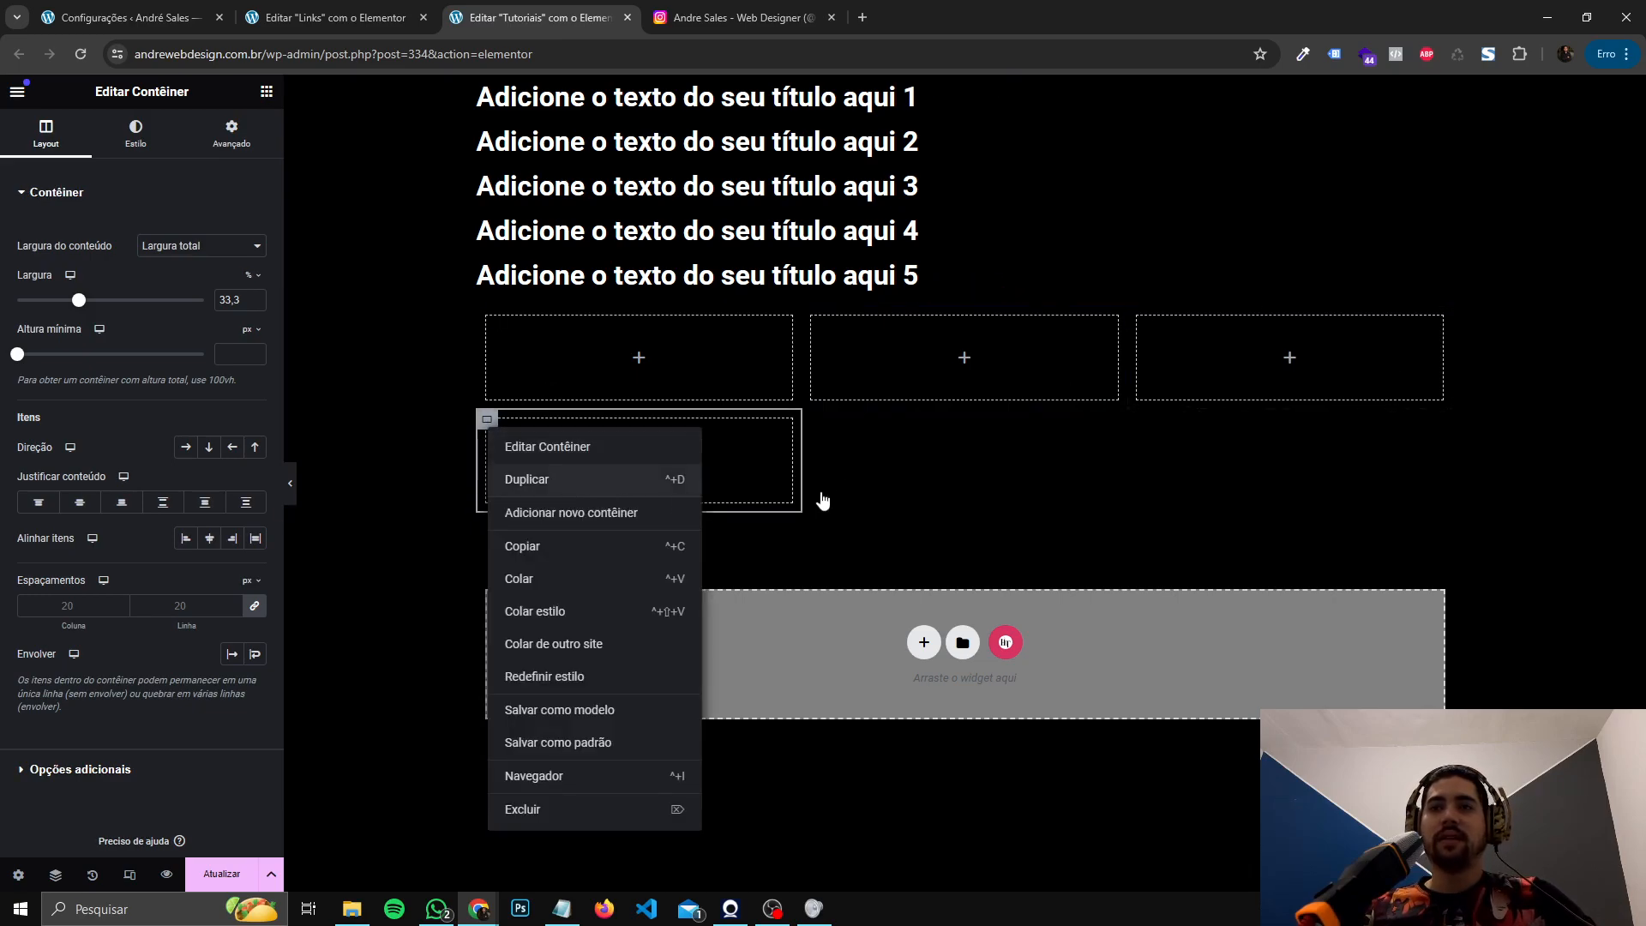
key("ctrl+d")
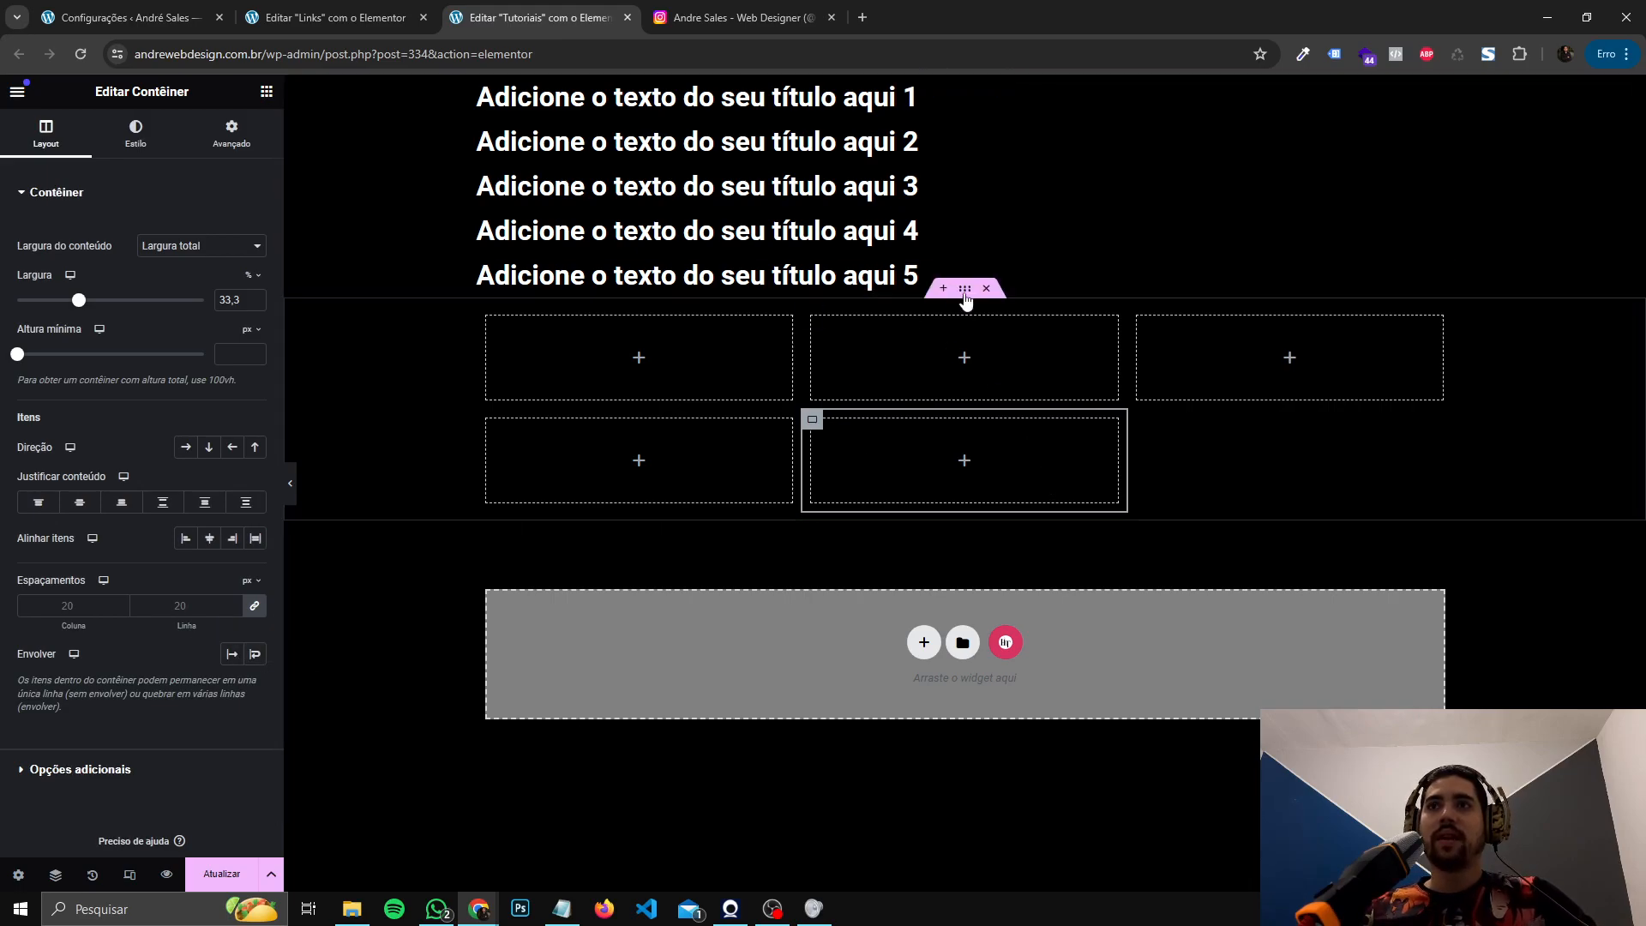
left_click(965, 288)
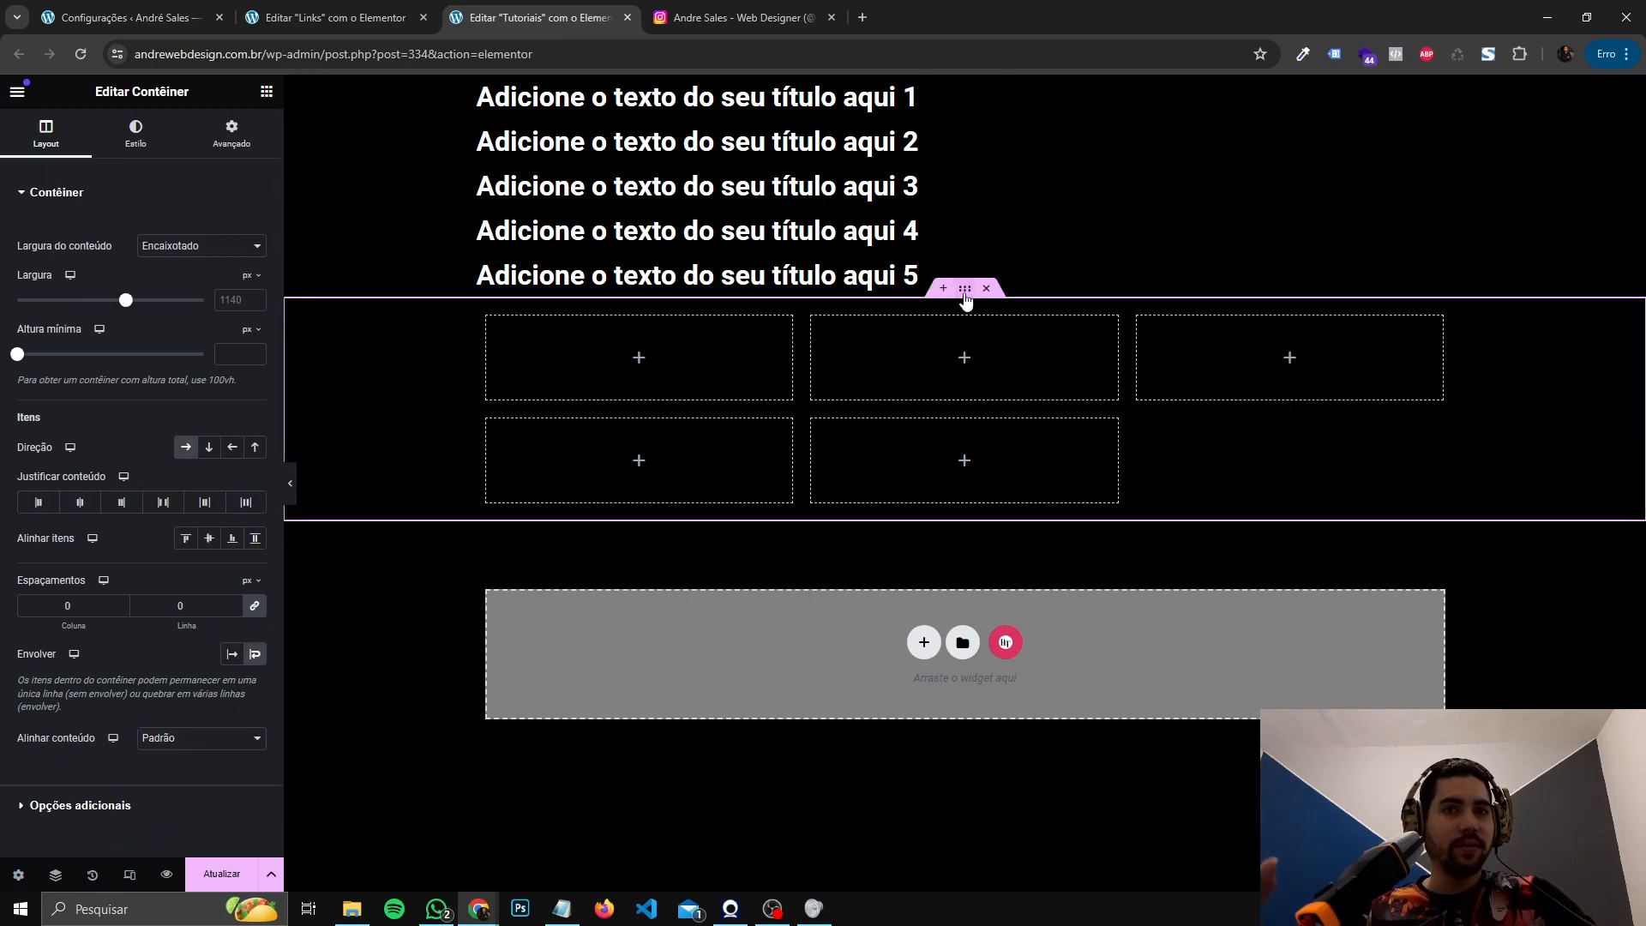
right_click(814, 422)
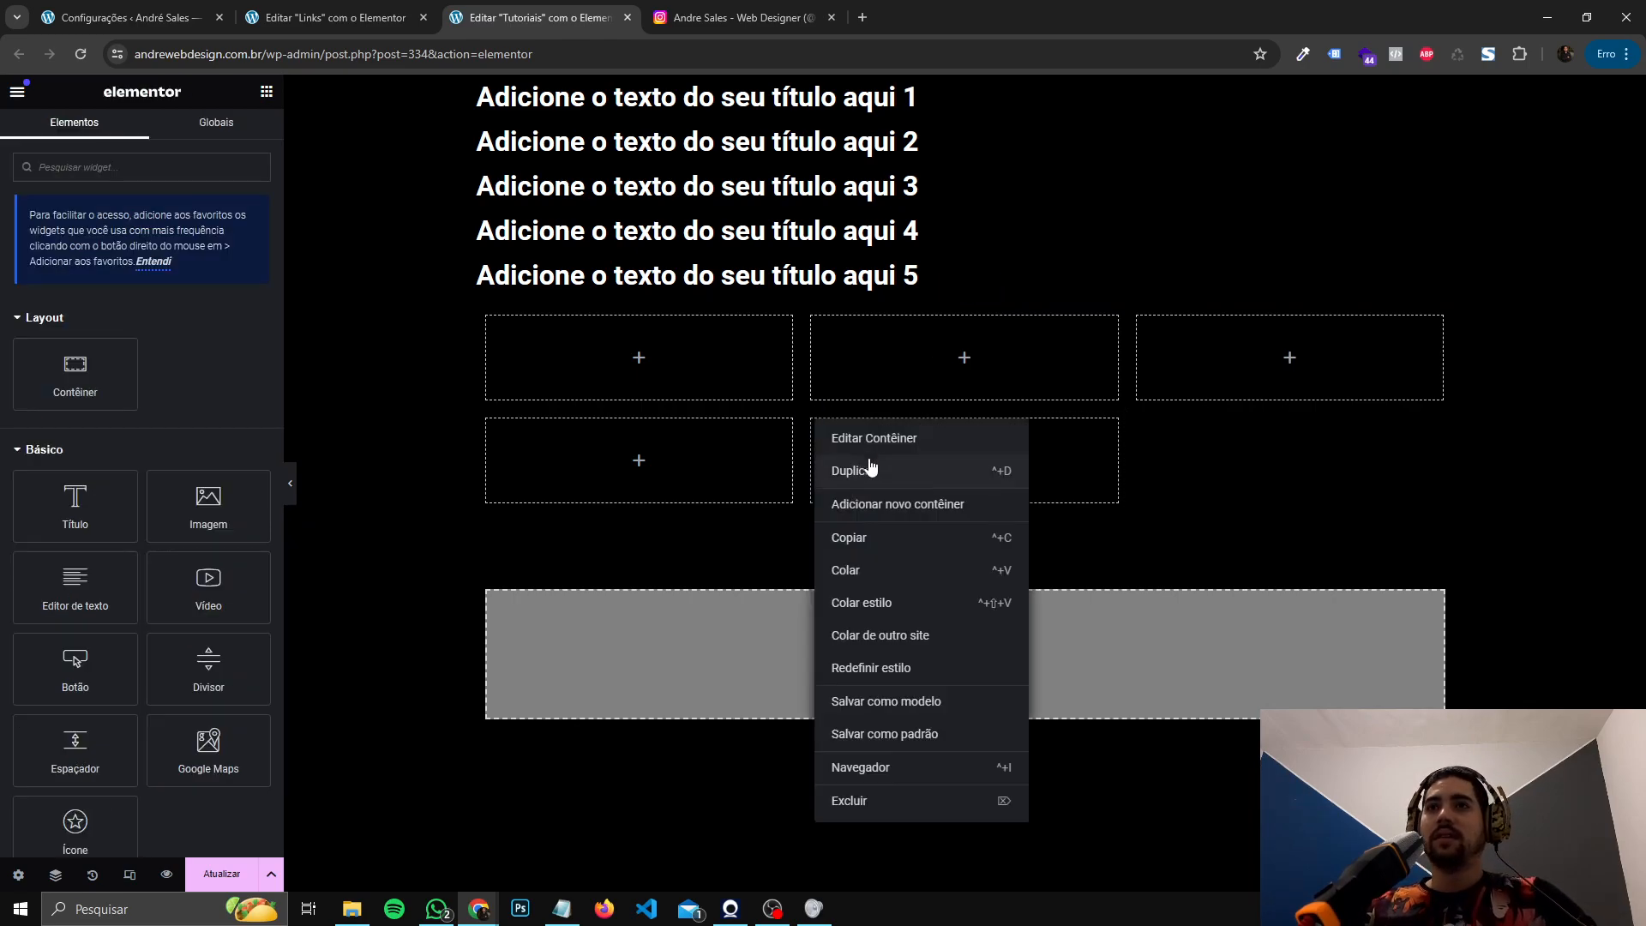
left_click(829, 504)
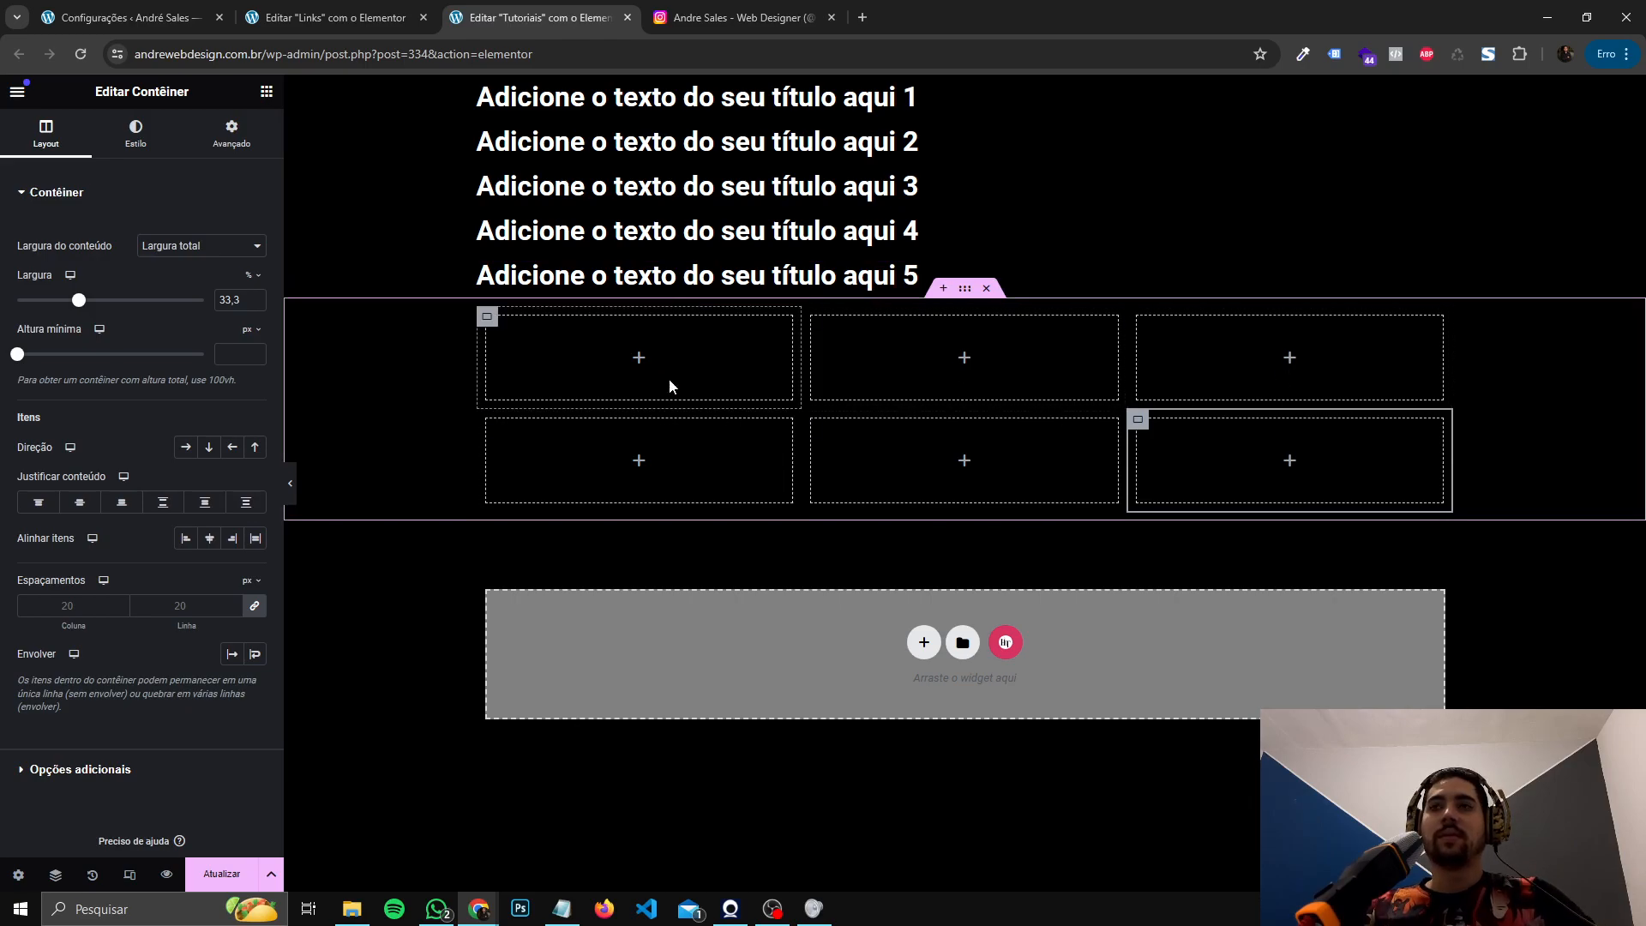
- Set the first inner container's direction to horizontal and place two side-by-side Contêiner widgets inside it
left_click(488, 319)
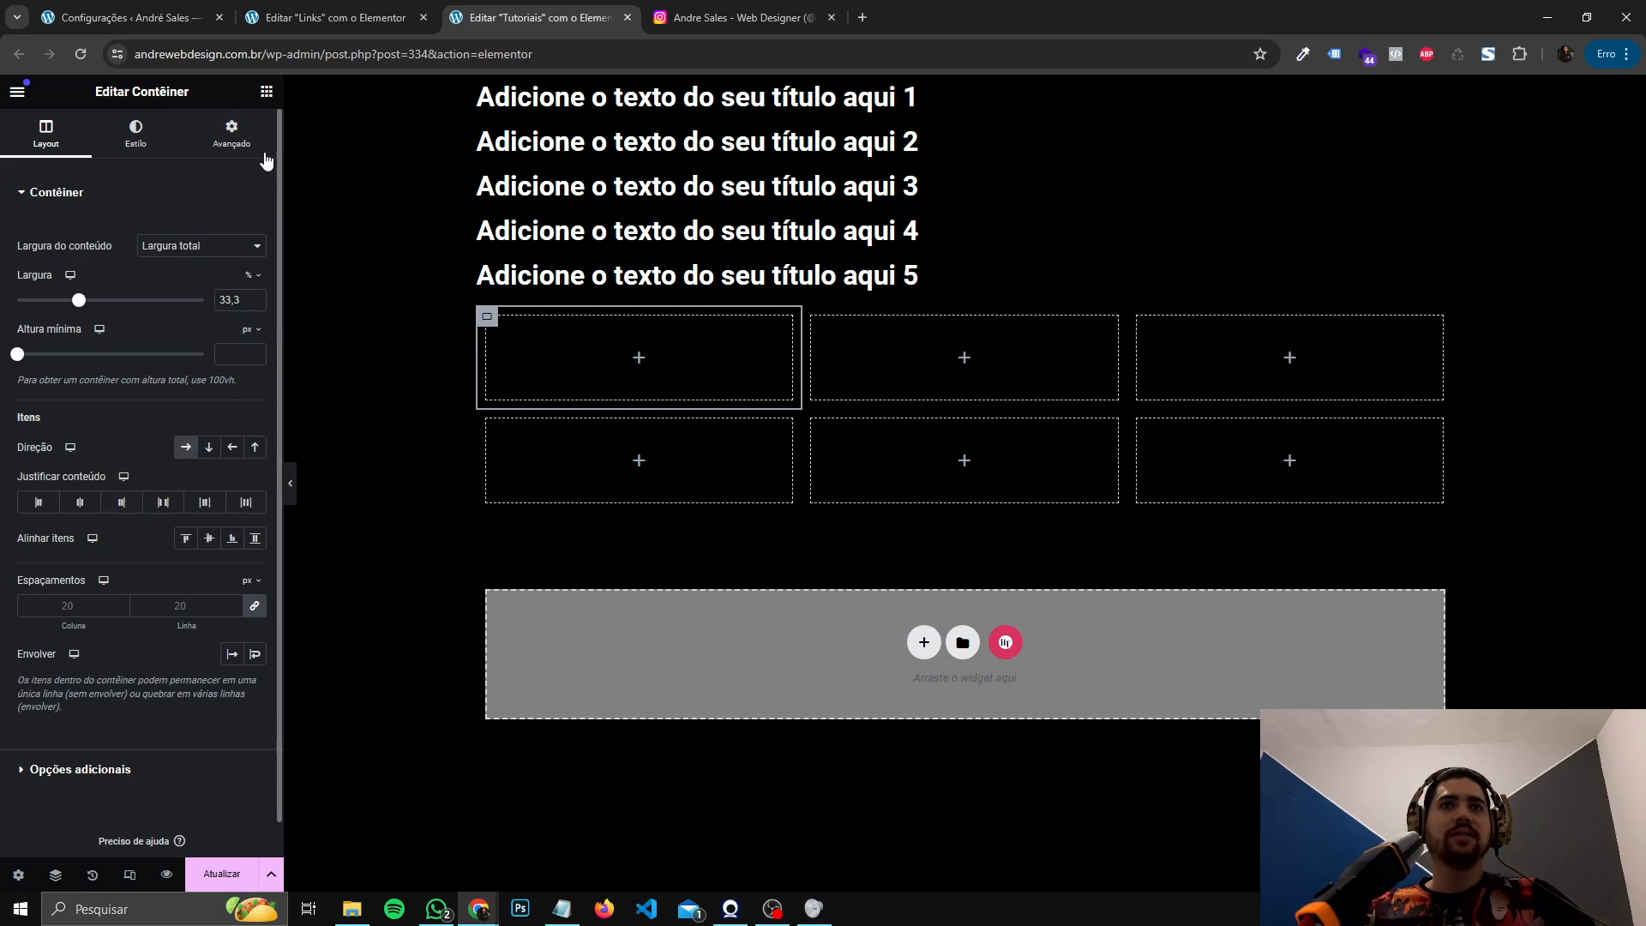
left_click(266, 90)
left_click_drag(85, 390, 617, 356)
right_click(509, 332)
left_click(549, 384)
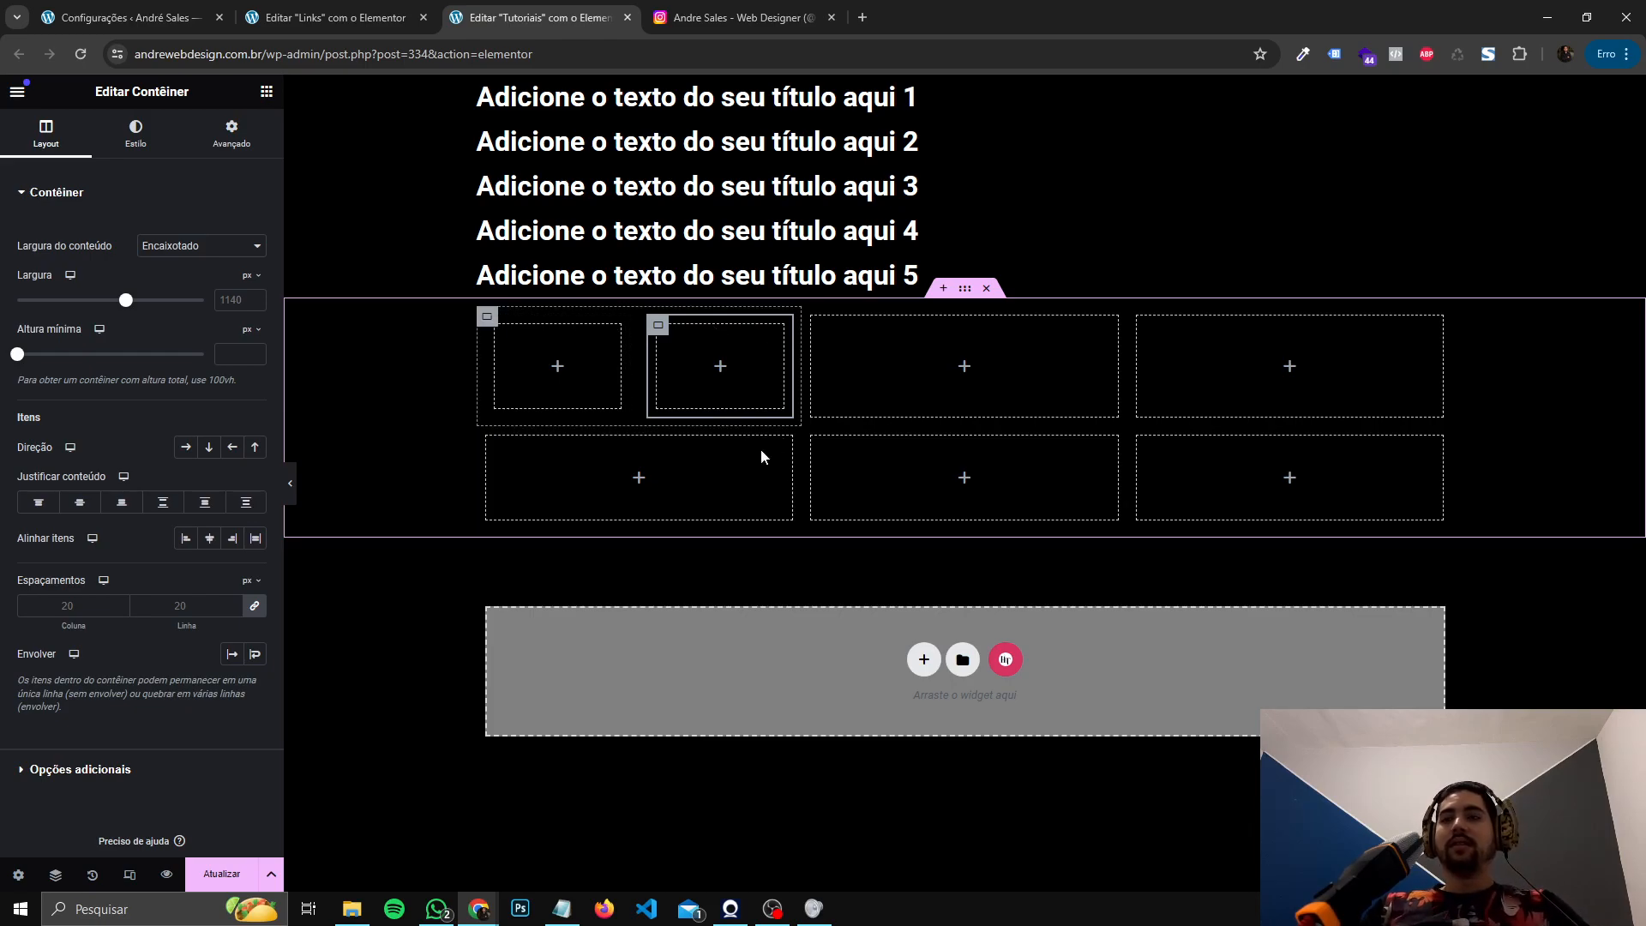
- Delete the first inner container with its nested pair and duplicate the last container to complete two rows of three
right_click(487, 322)
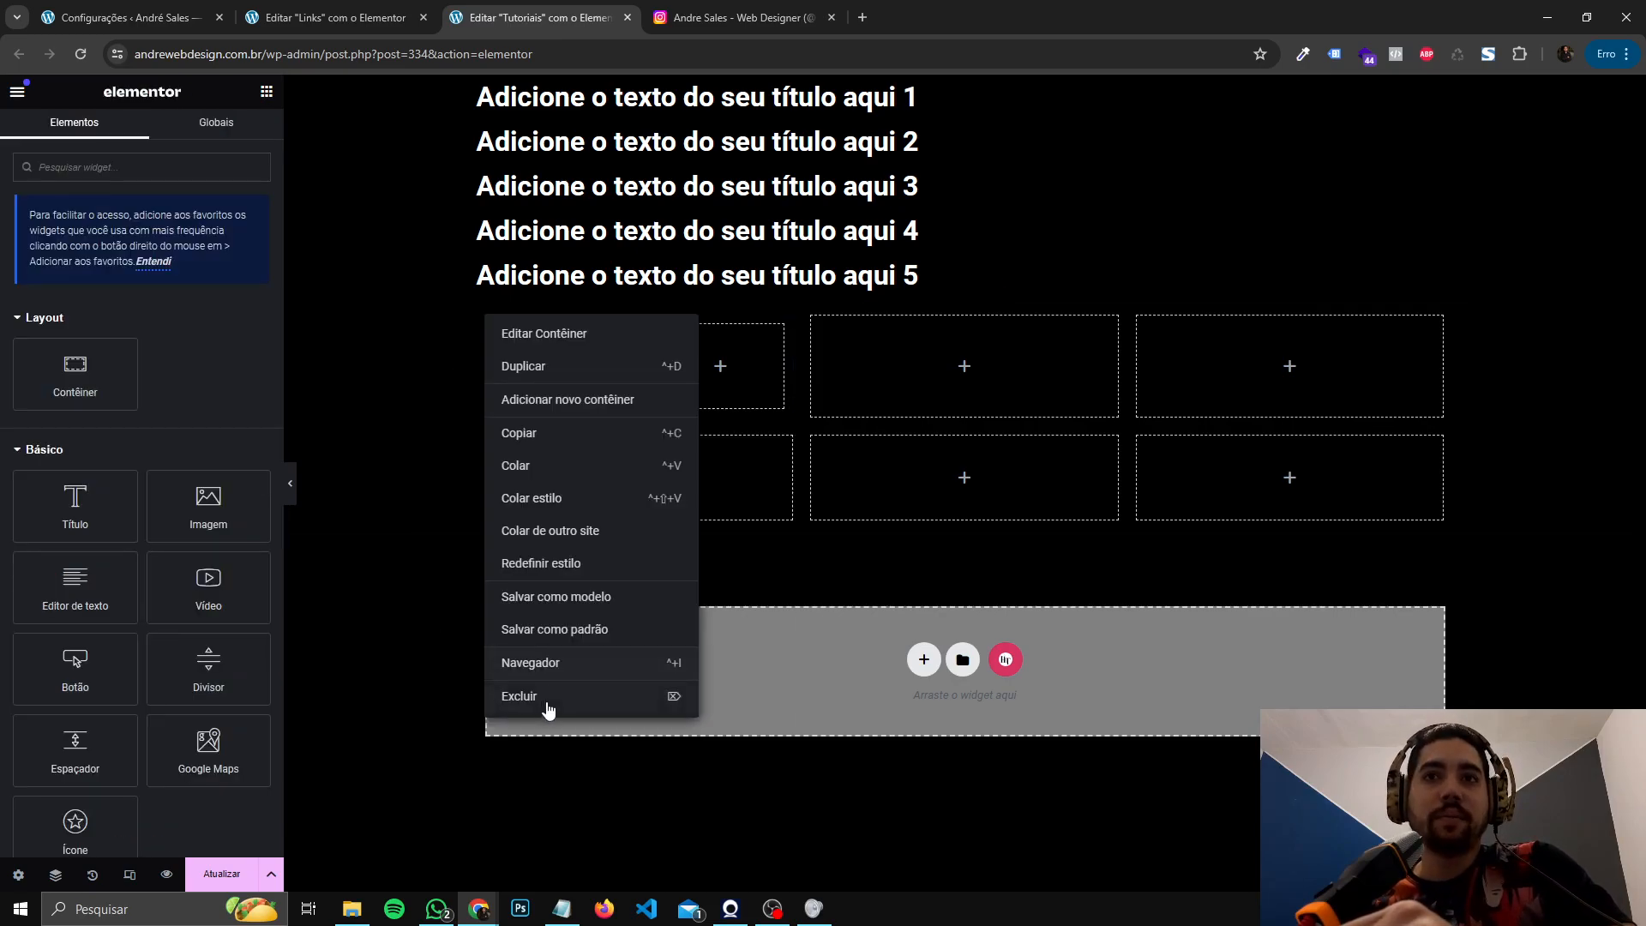
left_click(546, 696)
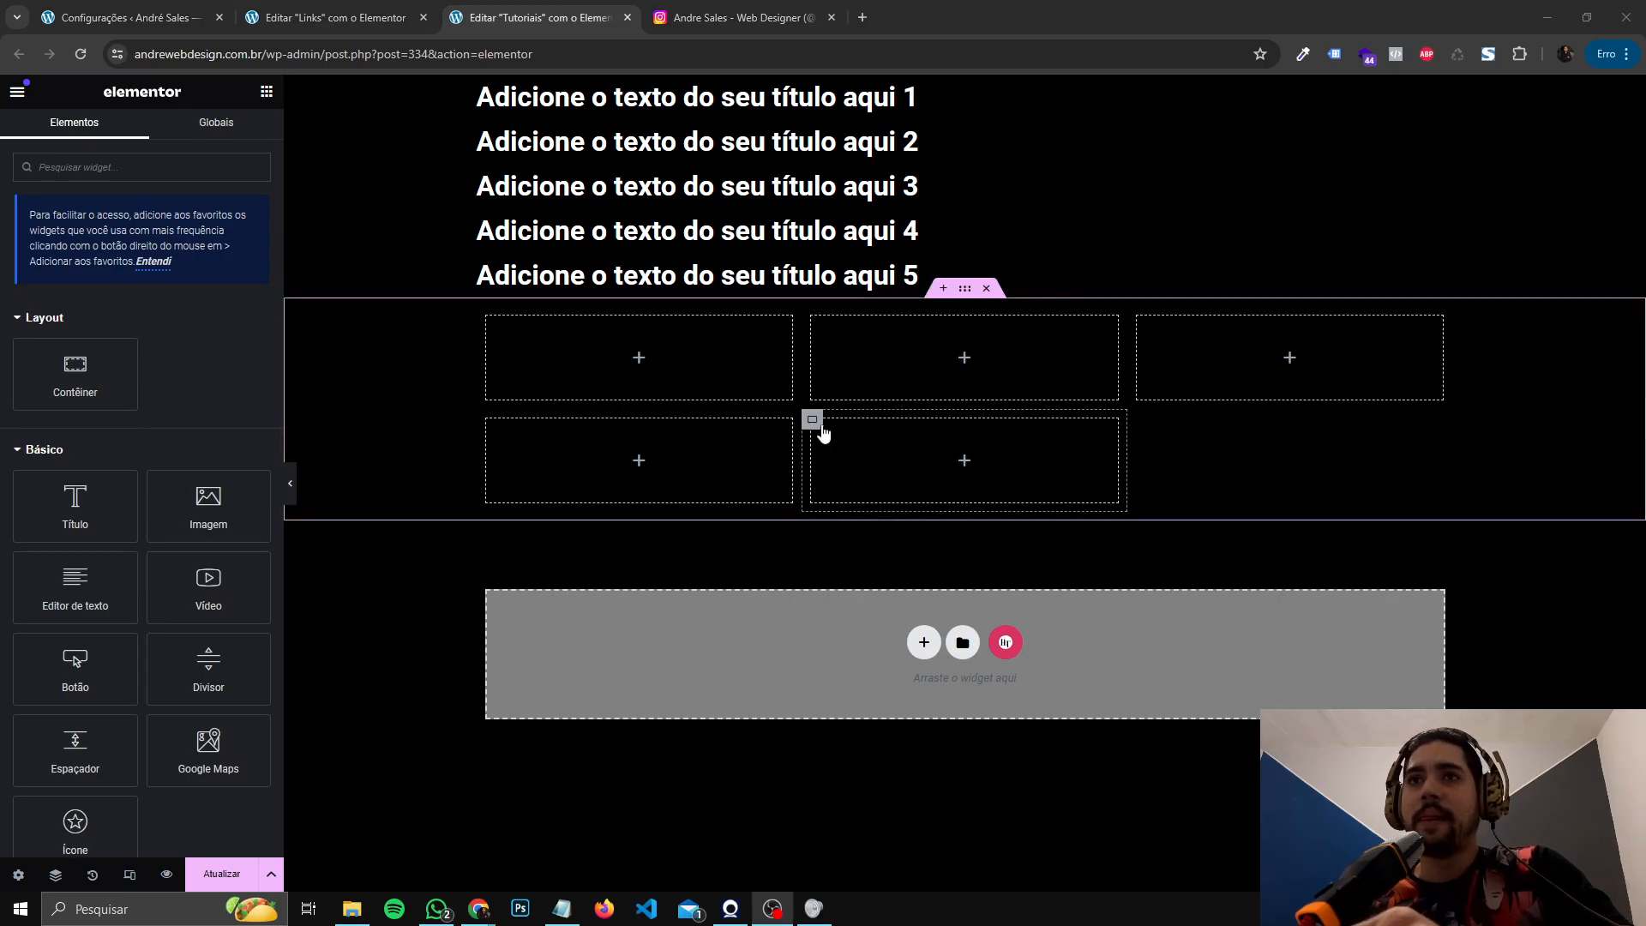
right_click(813, 424)
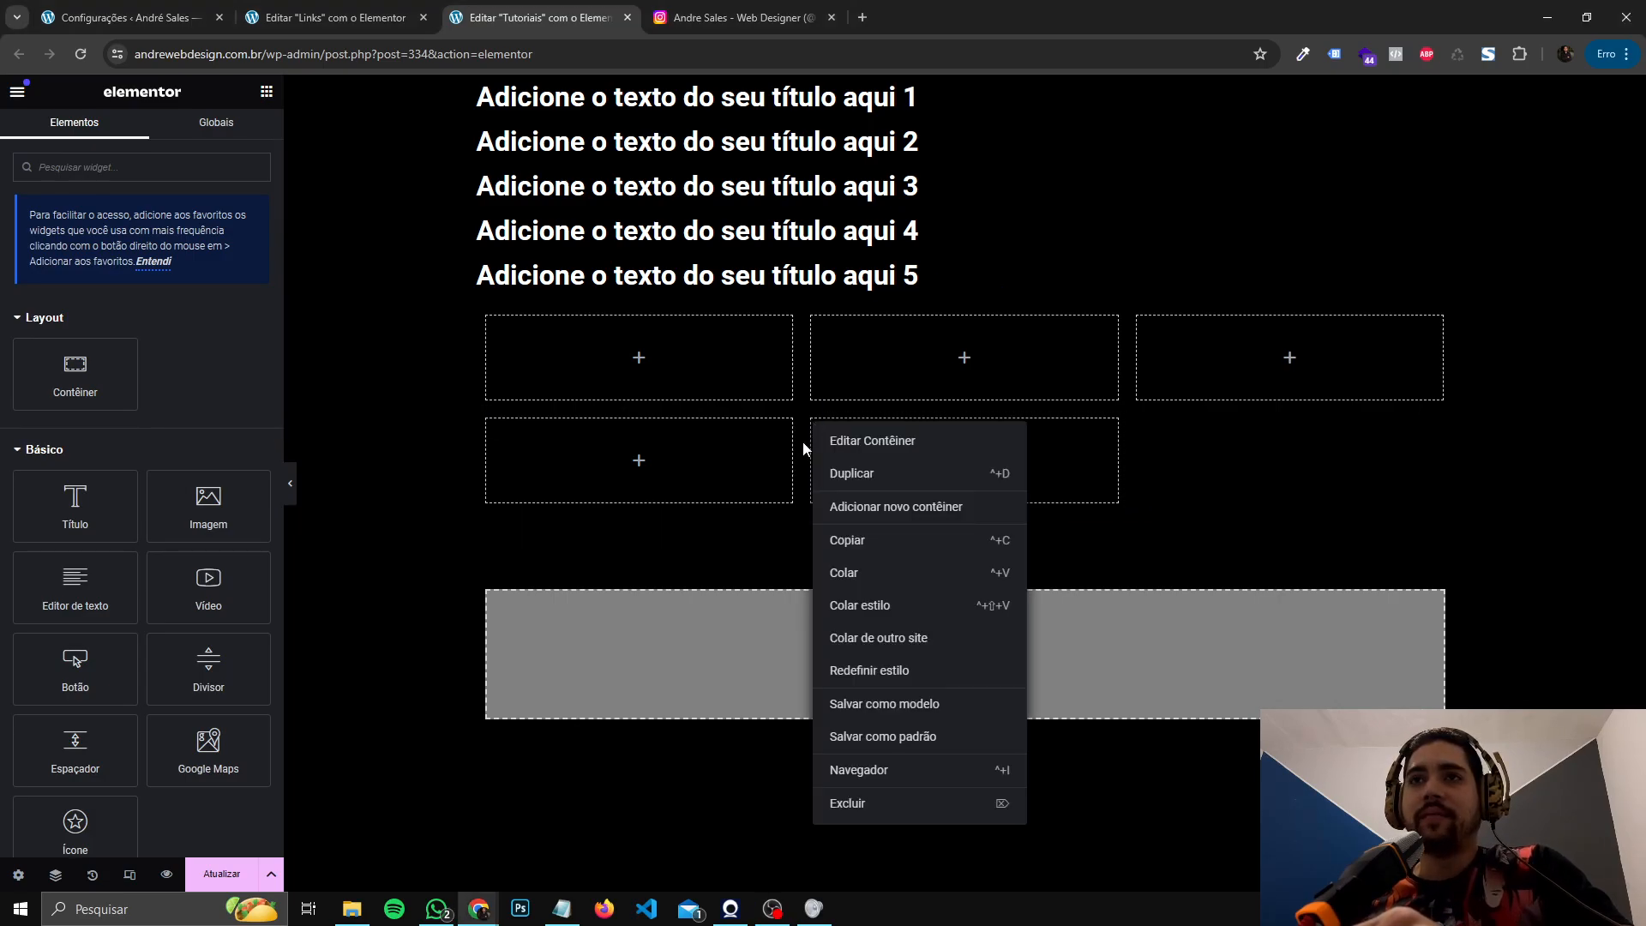
left_click(849, 473)
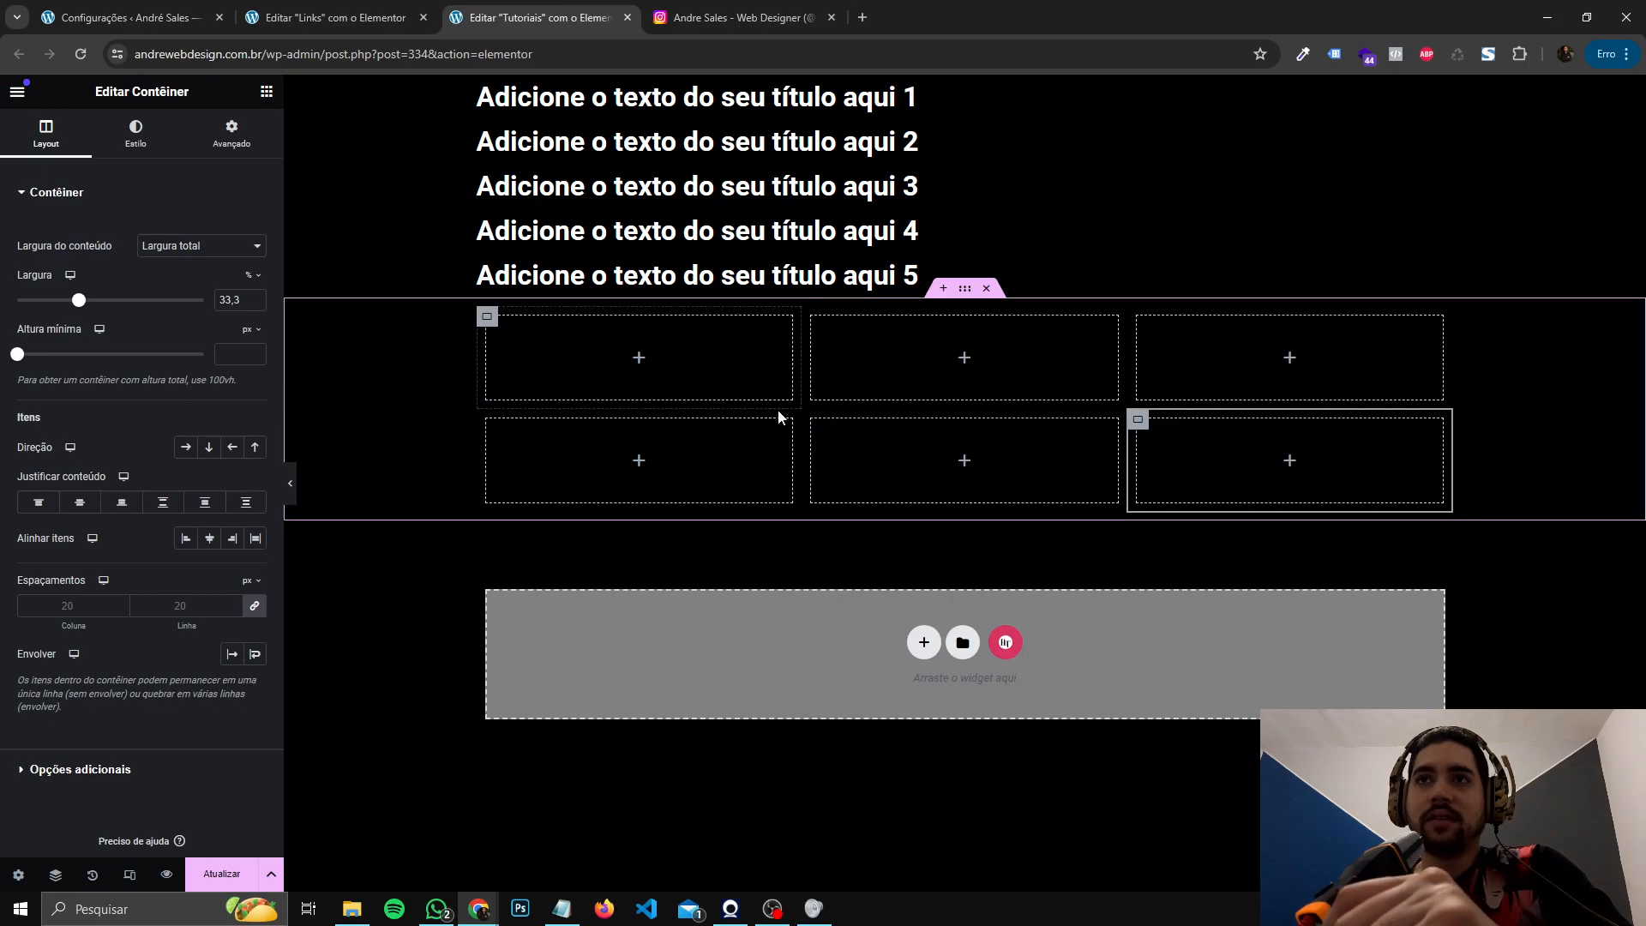
- Delete the middle container of the second row and set the parent container's Justificar conteúdo to centre
right_click(812, 420)
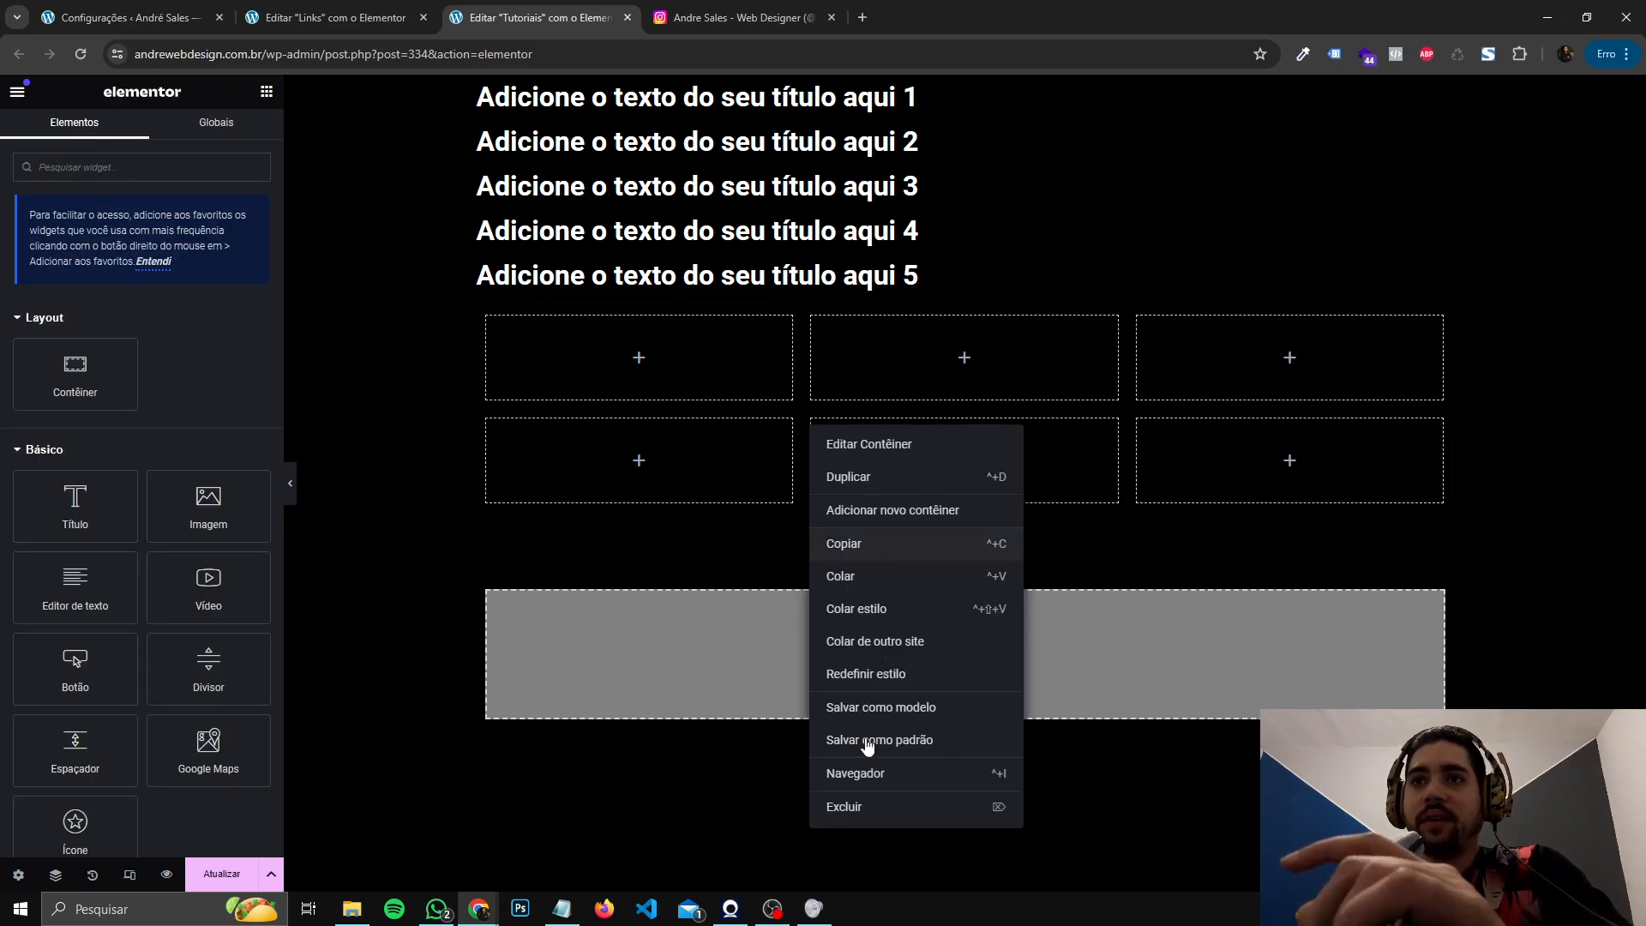
left_click(849, 810)
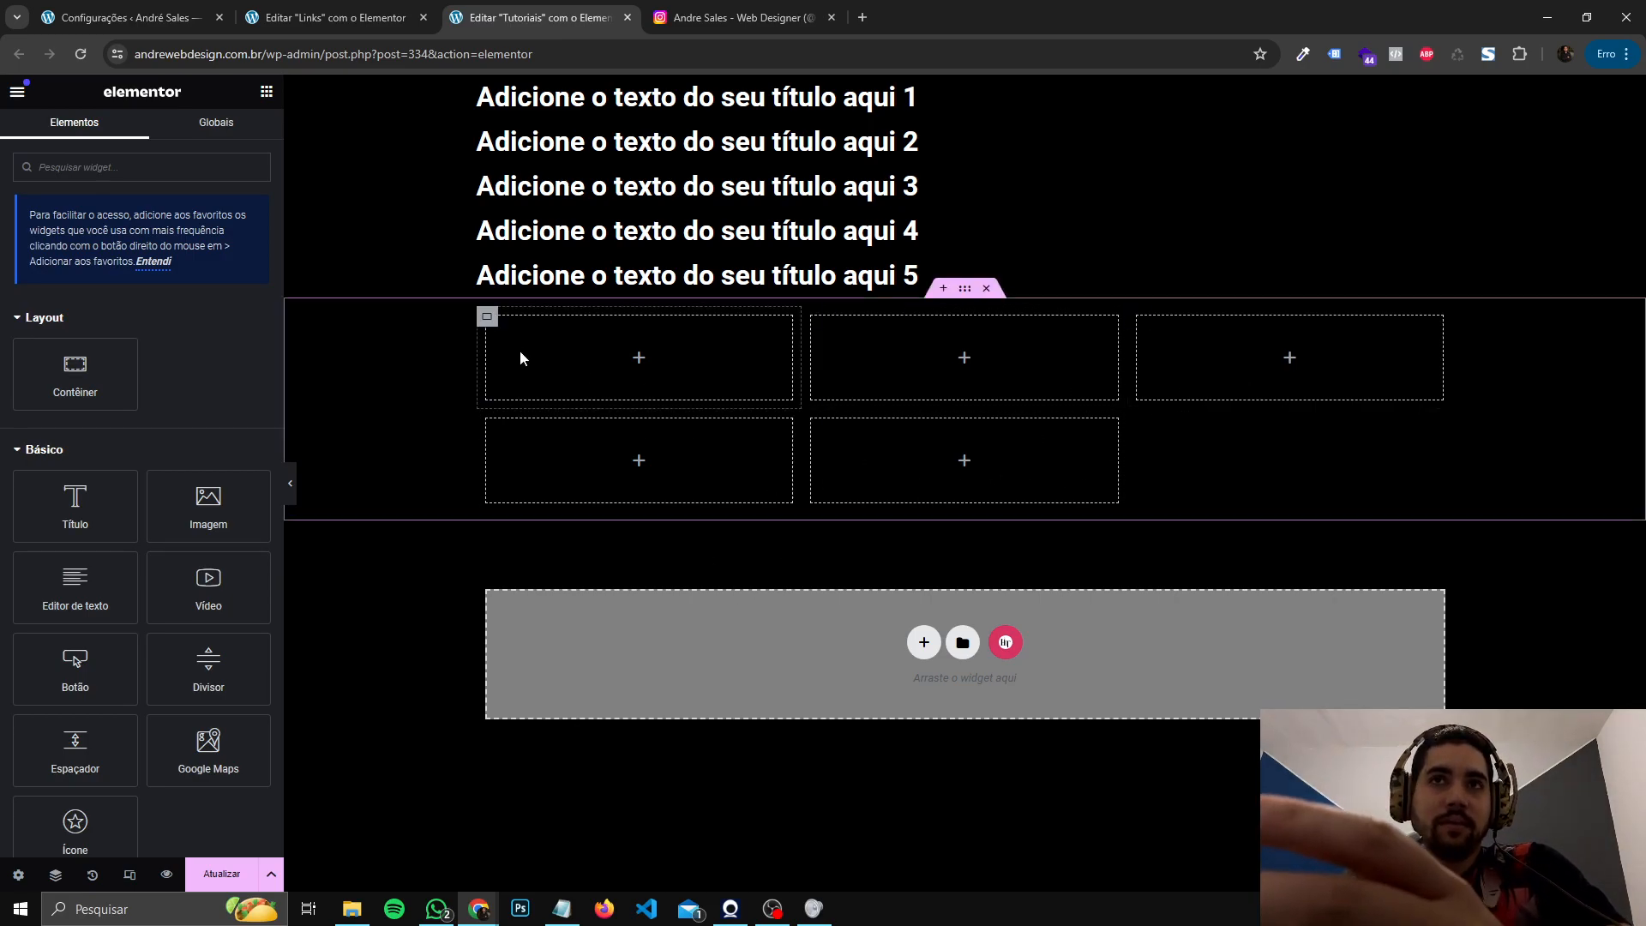
left_click(967, 295)
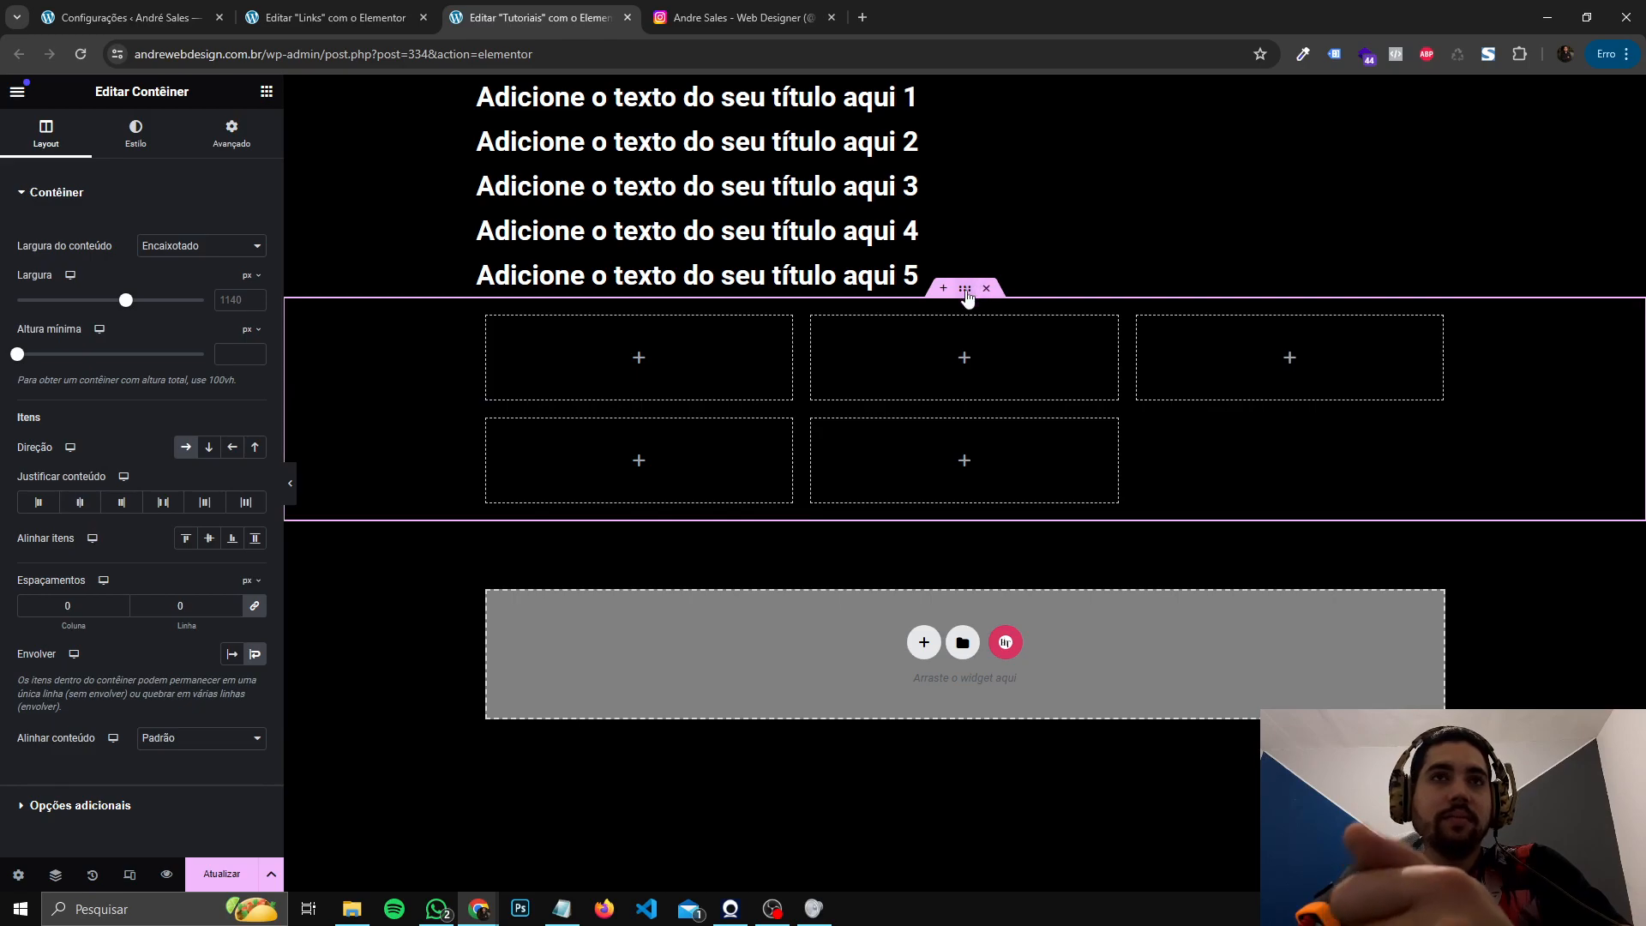
left_click(80, 503)
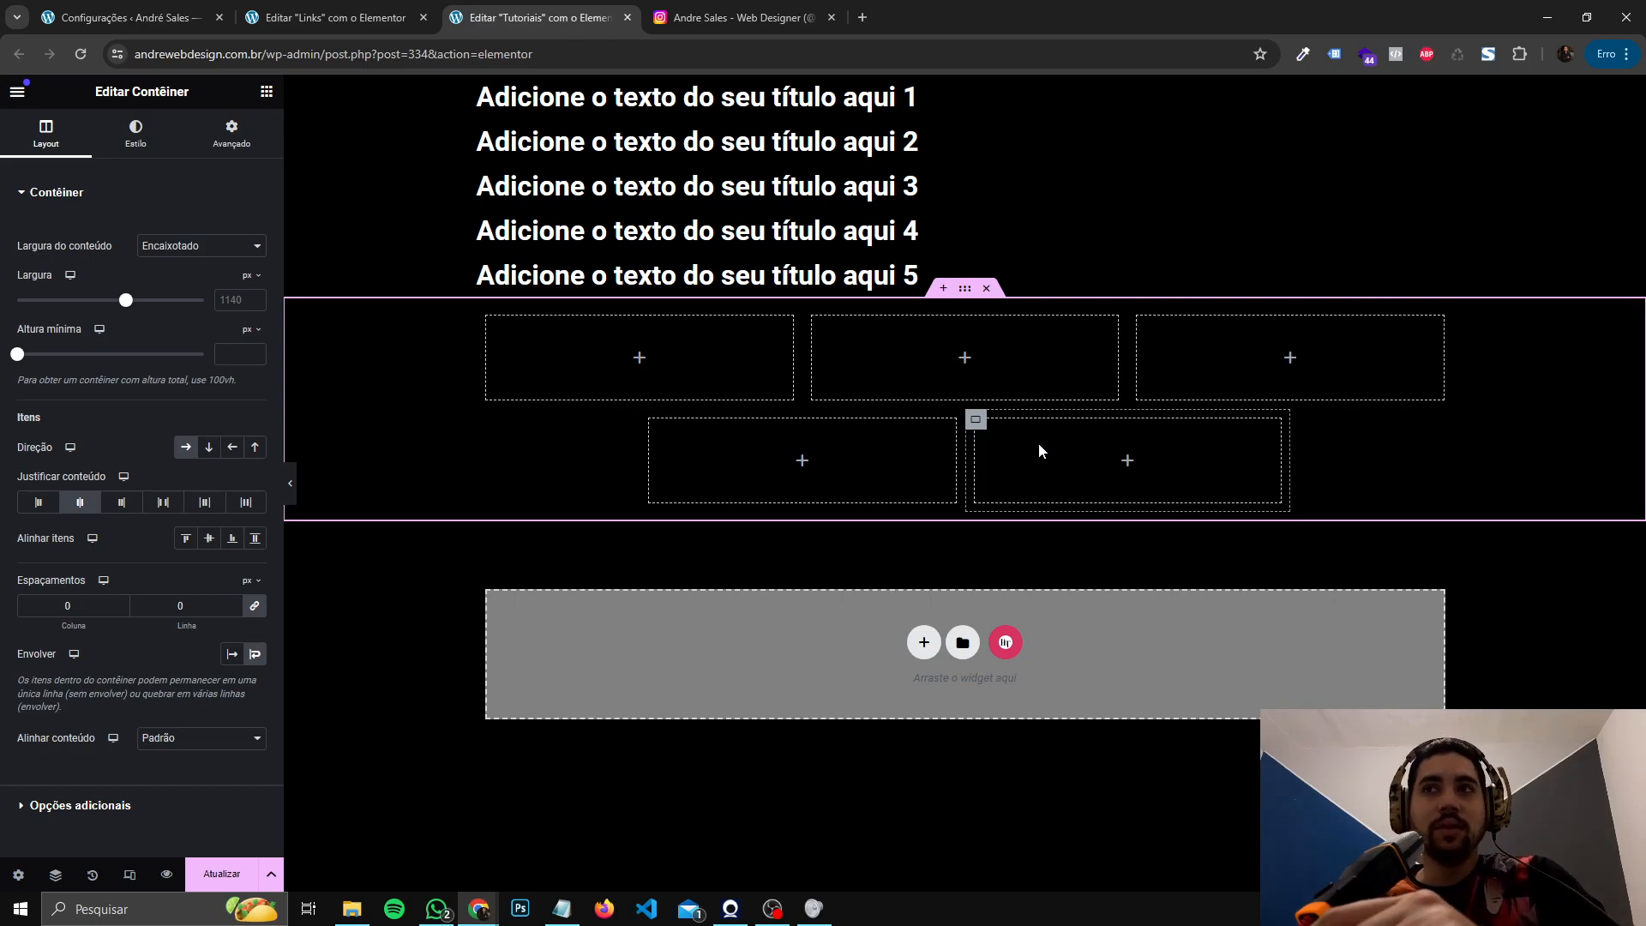
- Delete the grid container and add the preset structure with one tall container beside two stacked ones
left_click(986, 288)
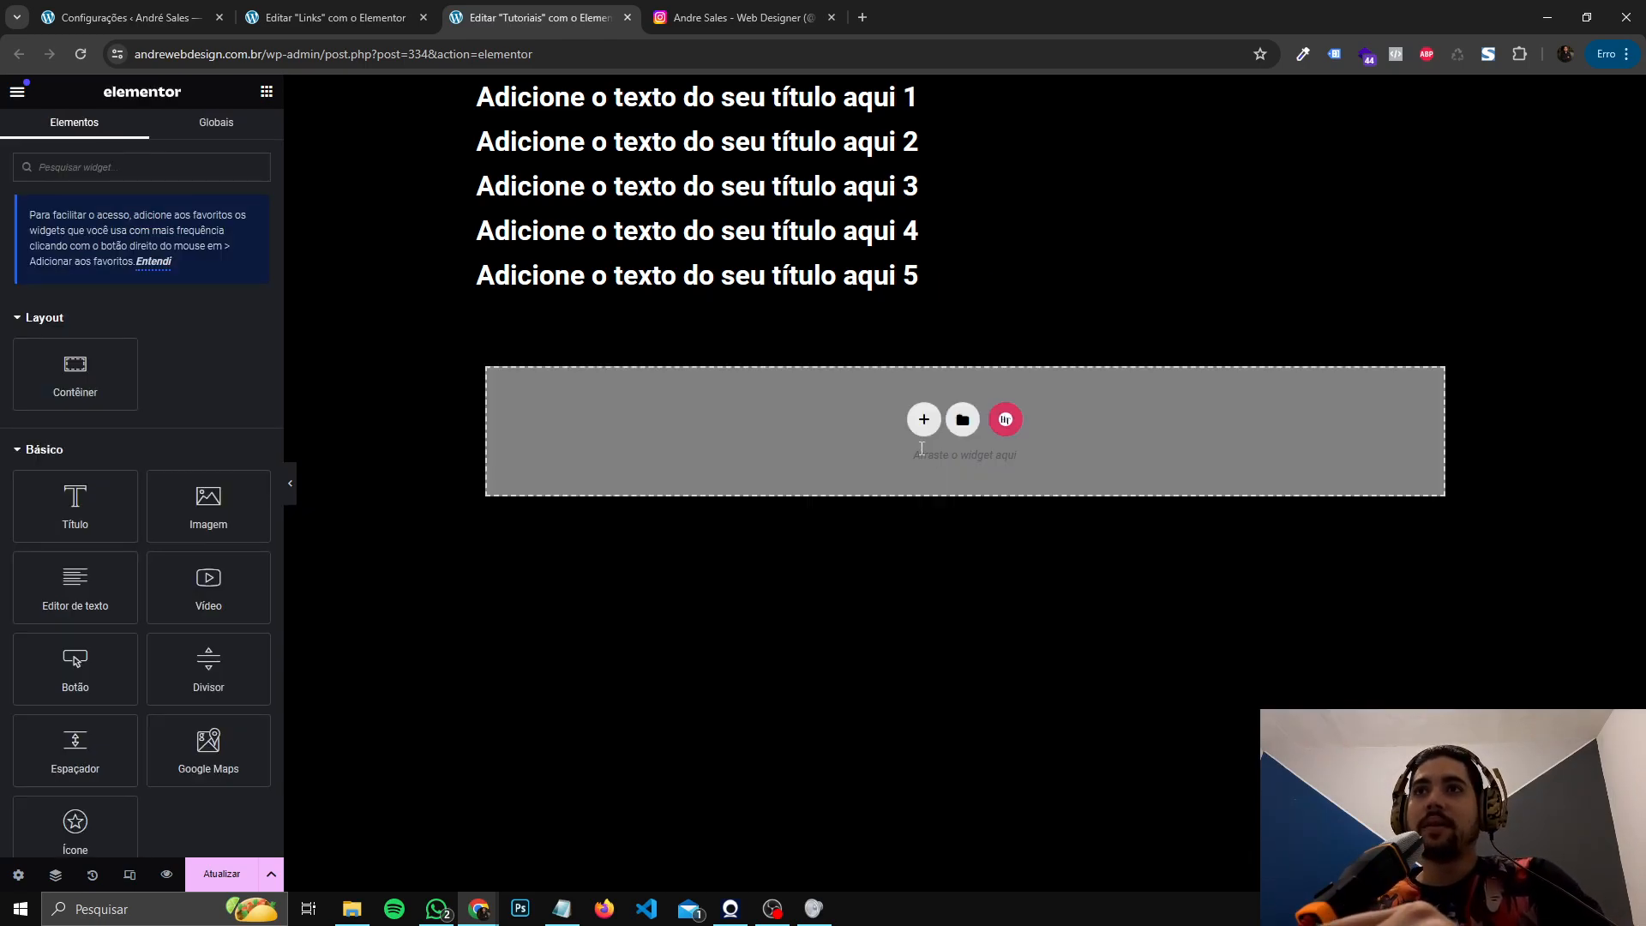
left_click(923, 420)
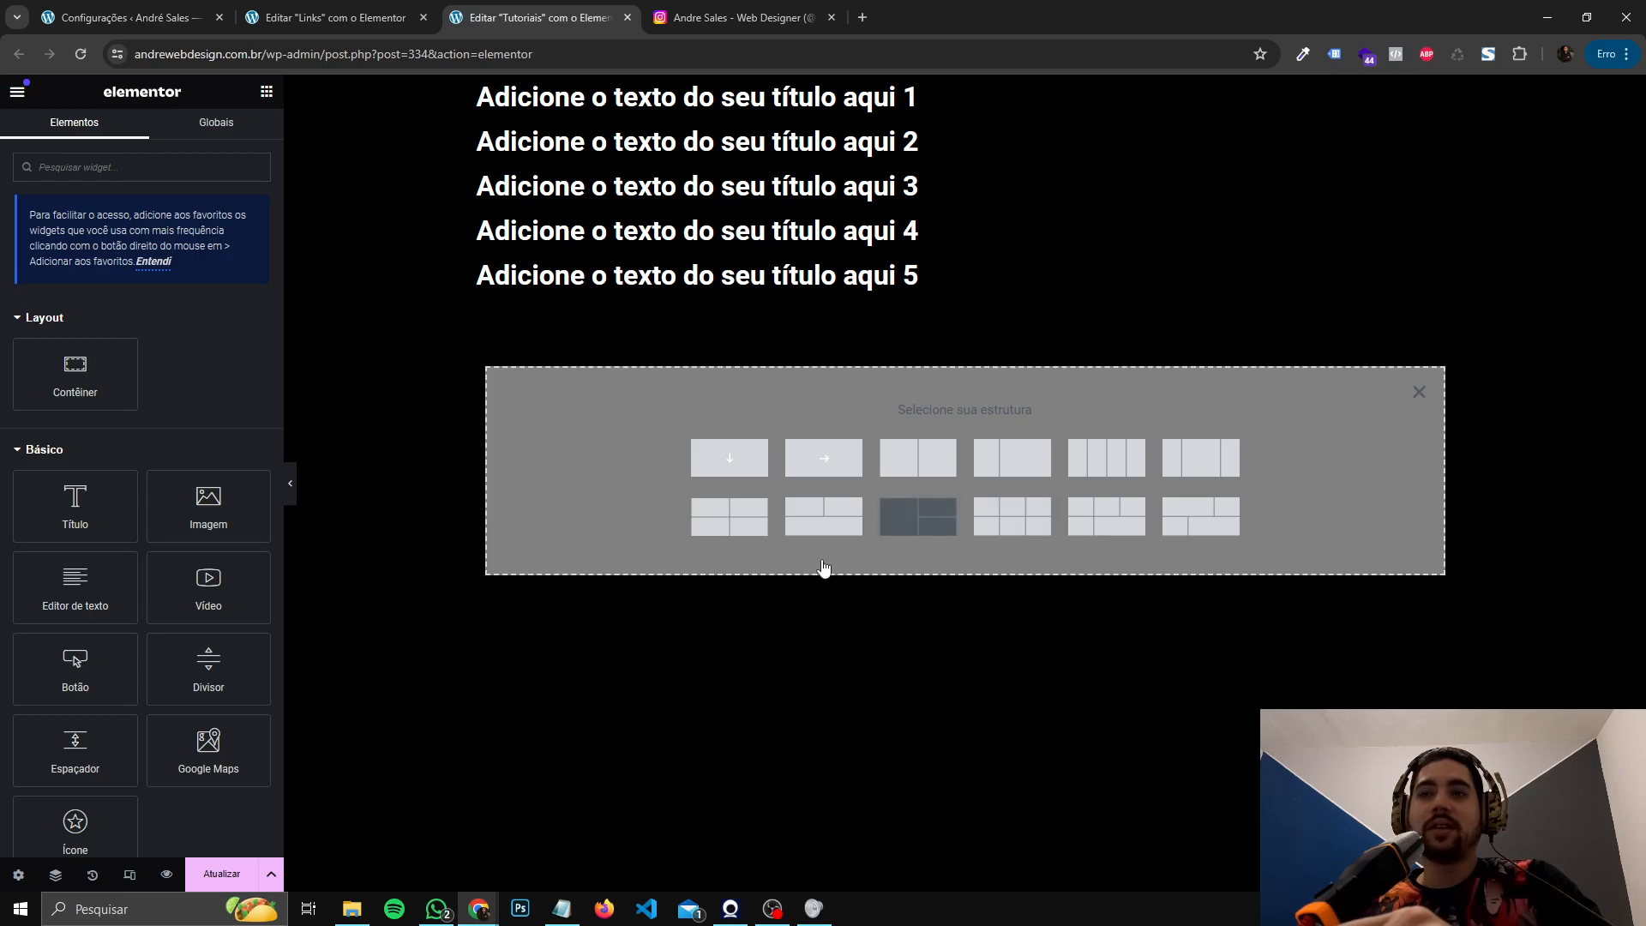
left_click(919, 516)
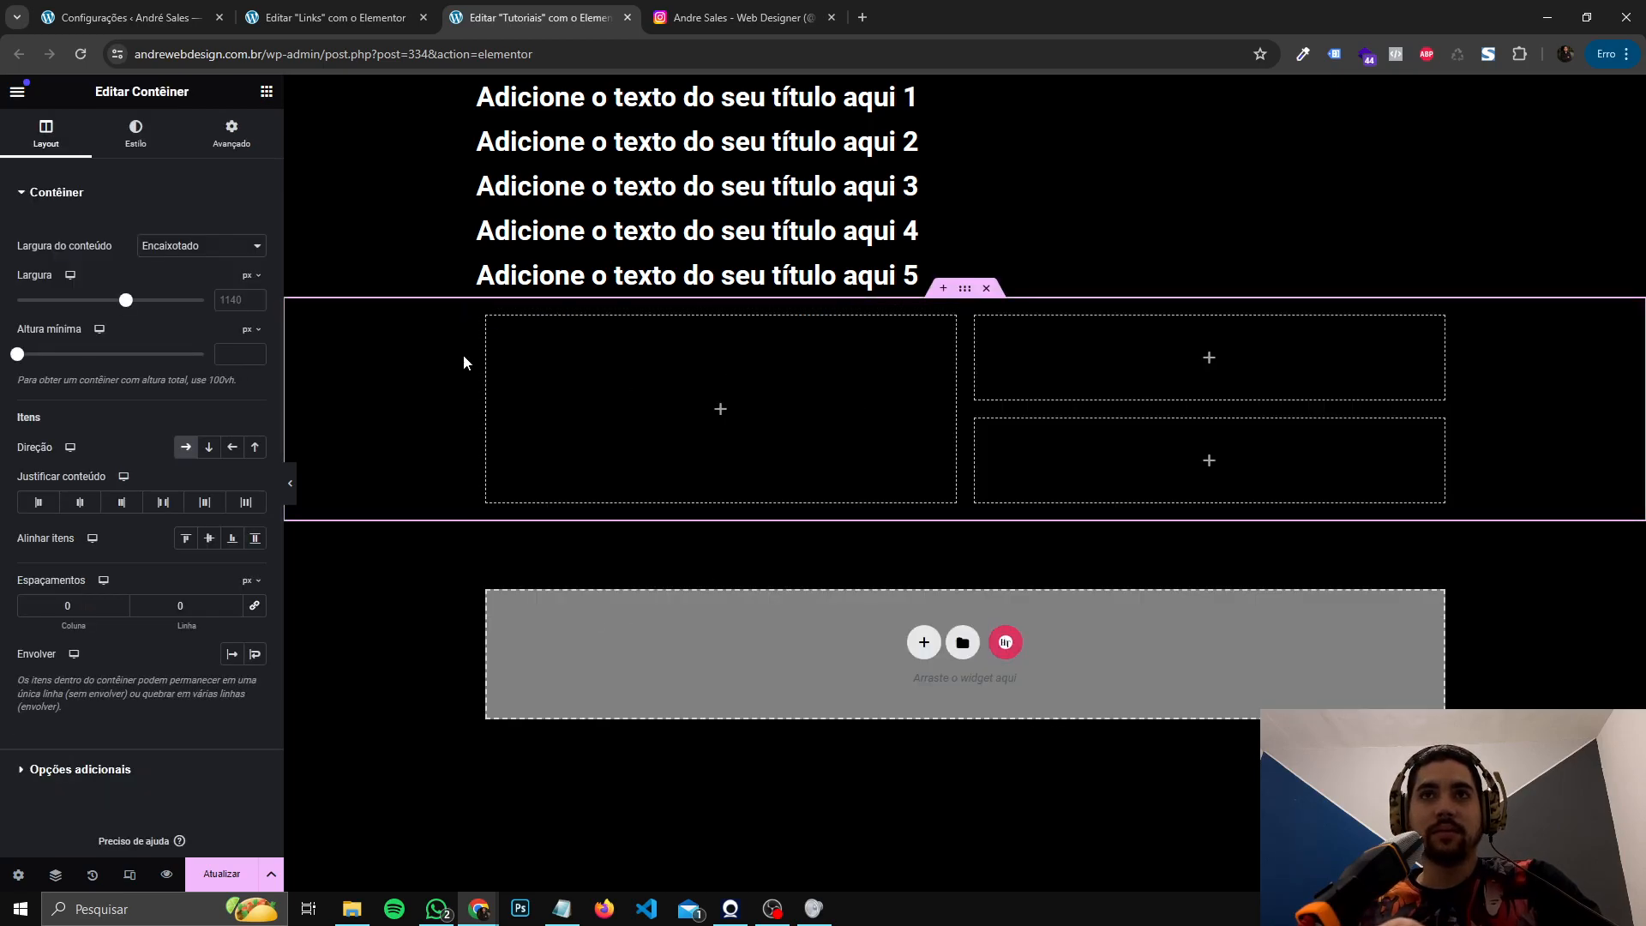
- Examine the layout settings of the new structure's parent and inner containers, and delete the whole structure
left_click(487, 324)
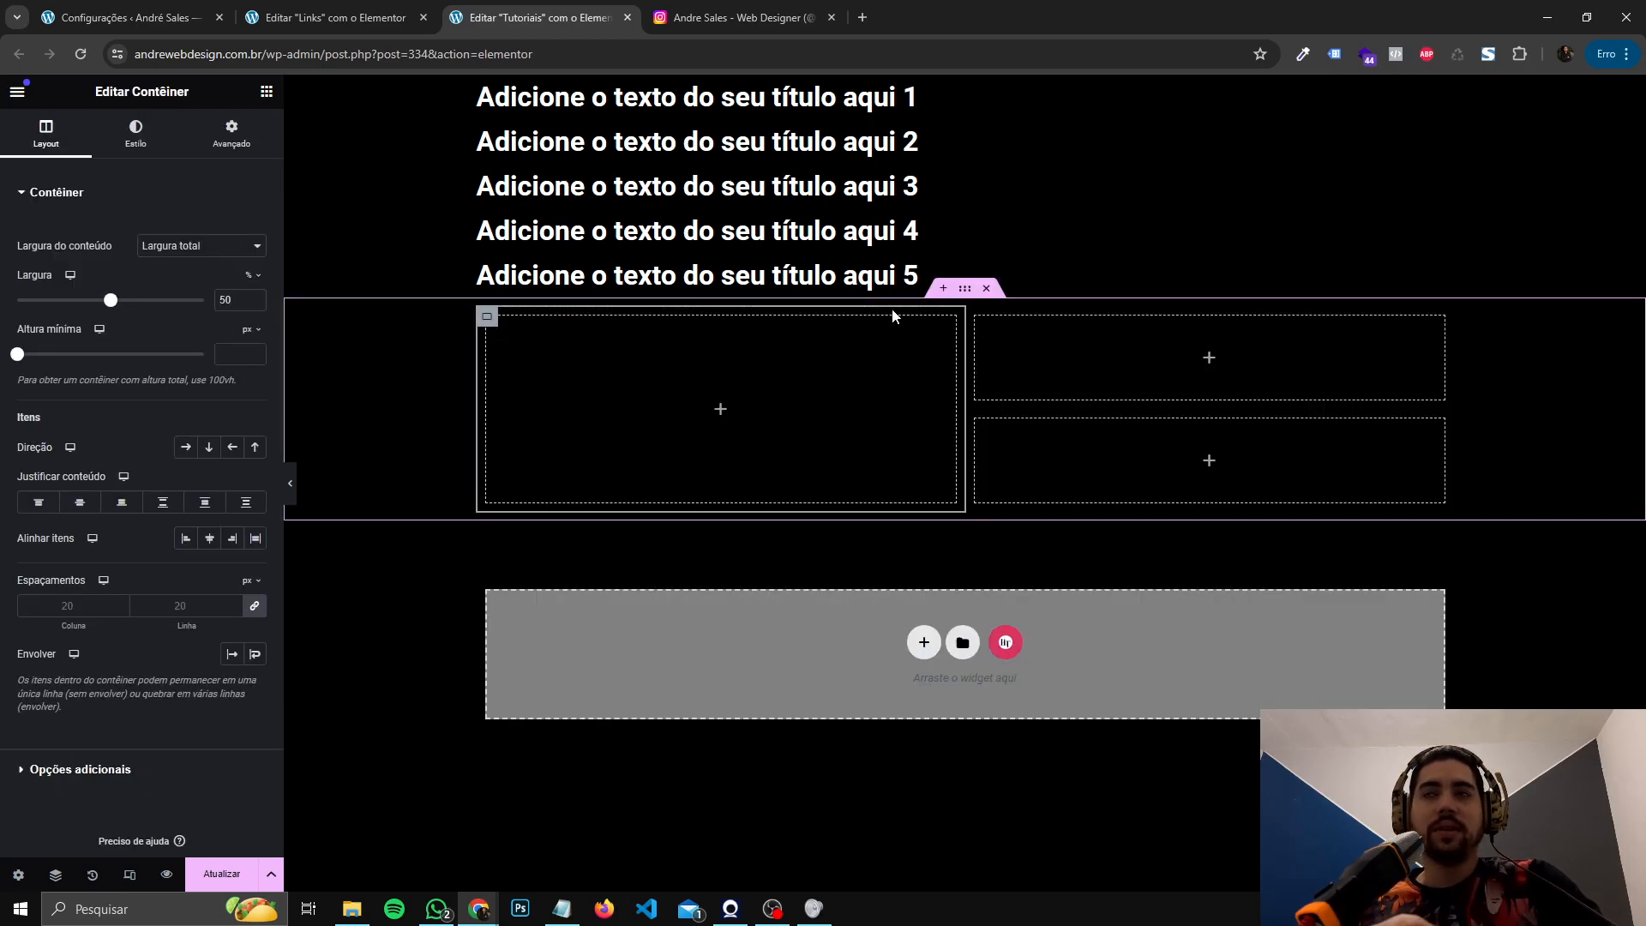
left_click(961, 296)
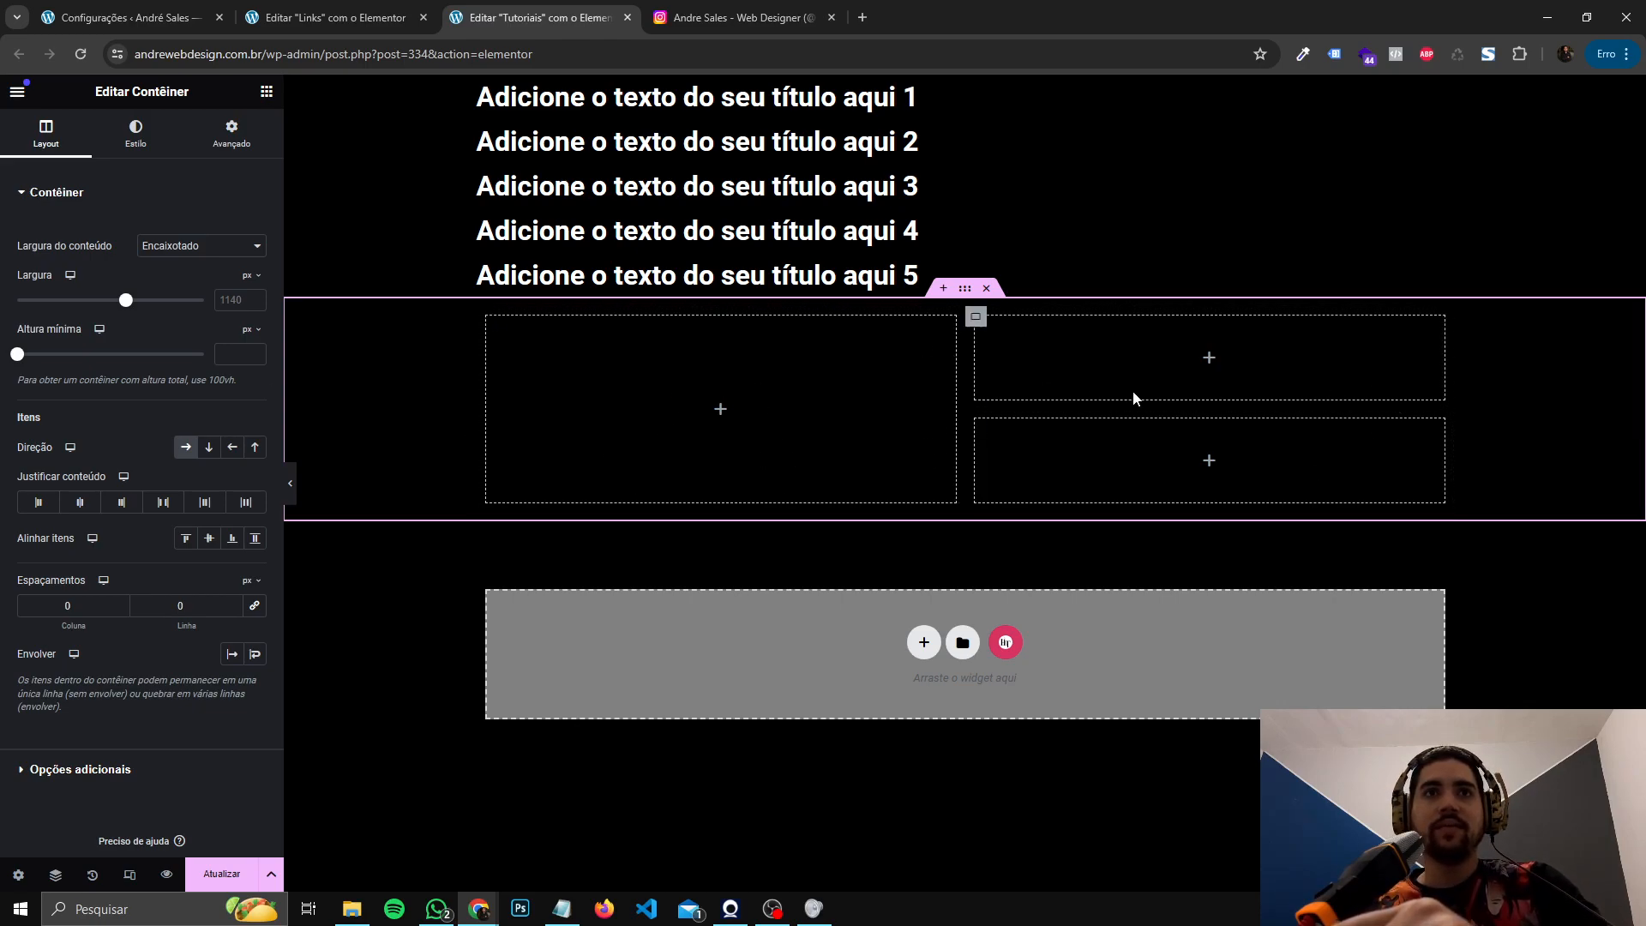
left_click(976, 316)
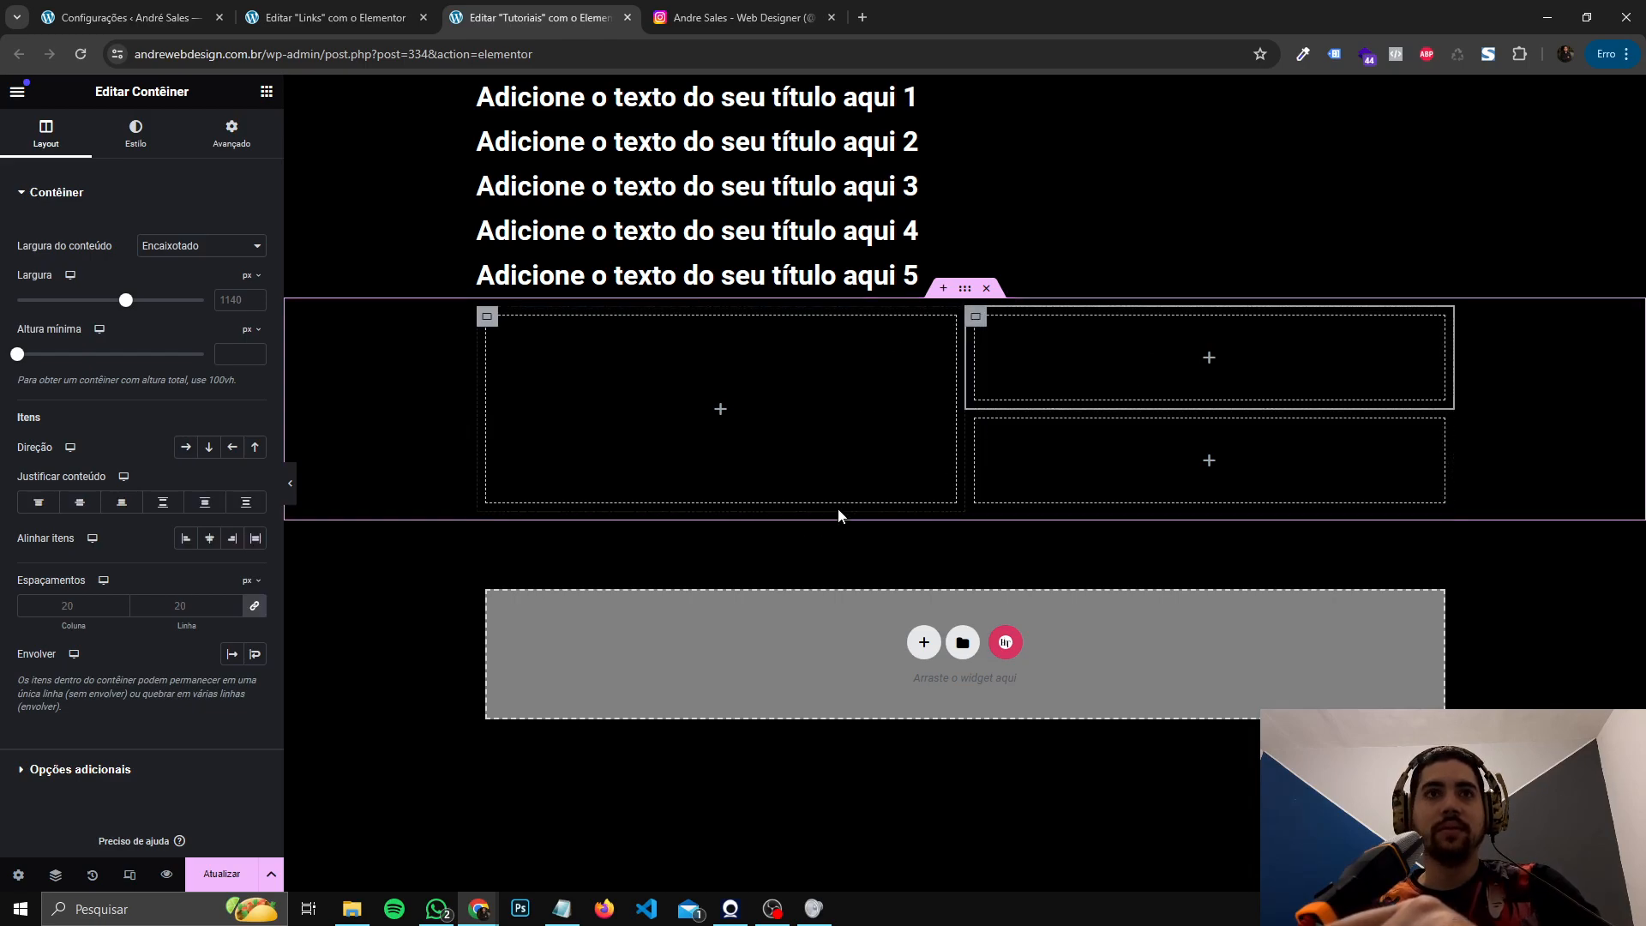
left_click(986, 440)
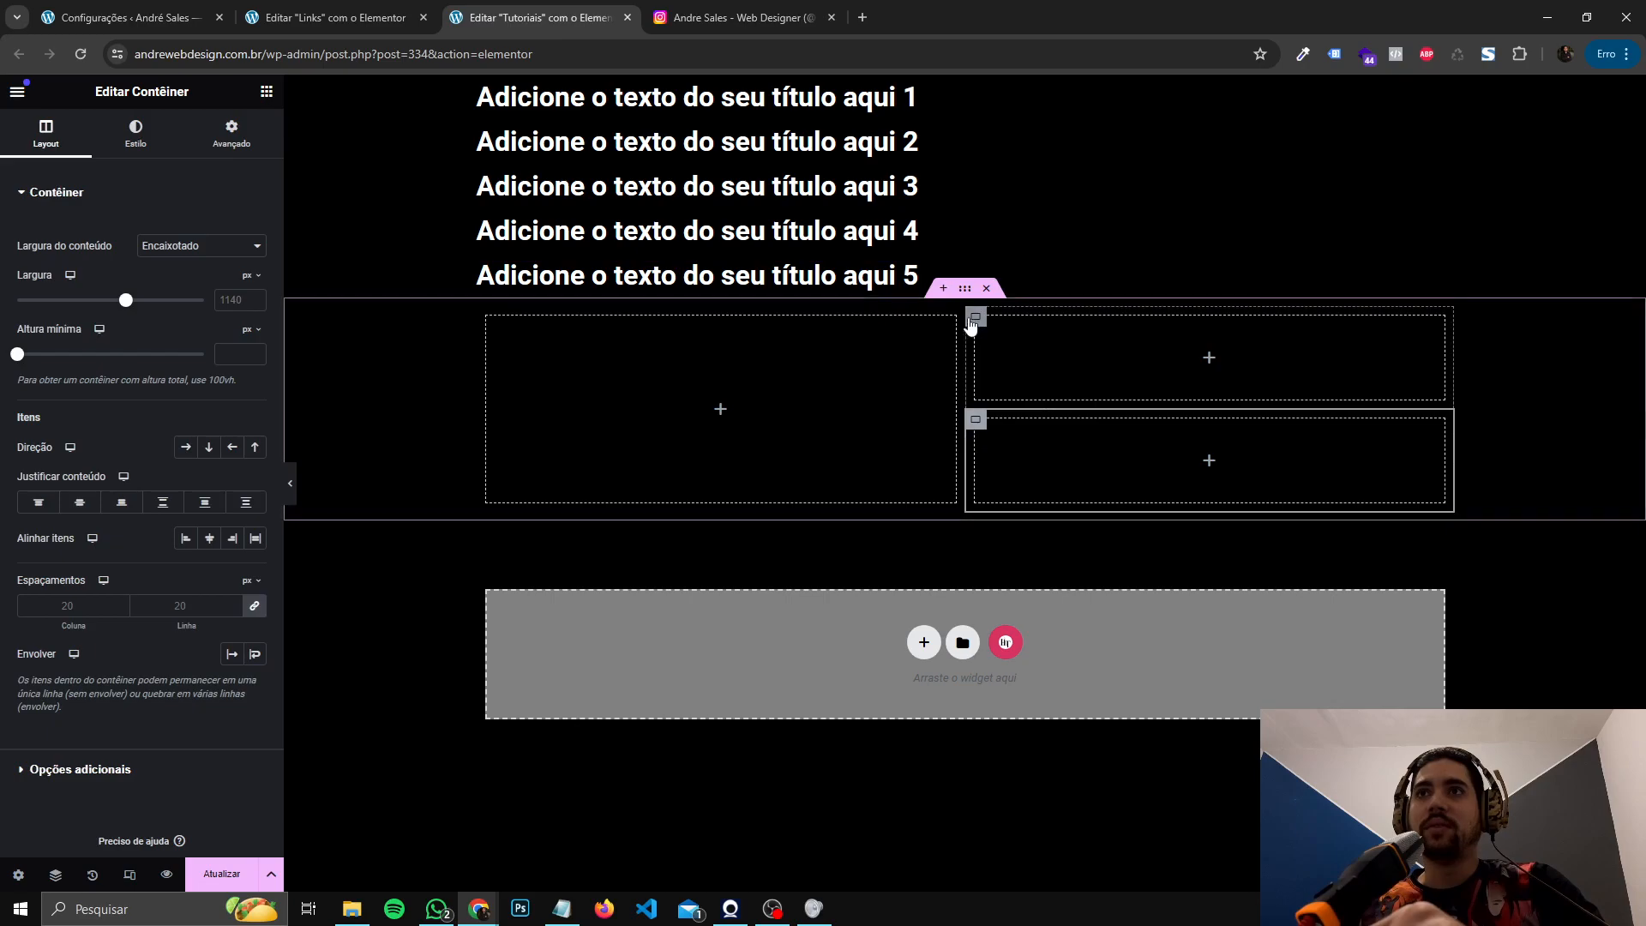
left_click(986, 290)
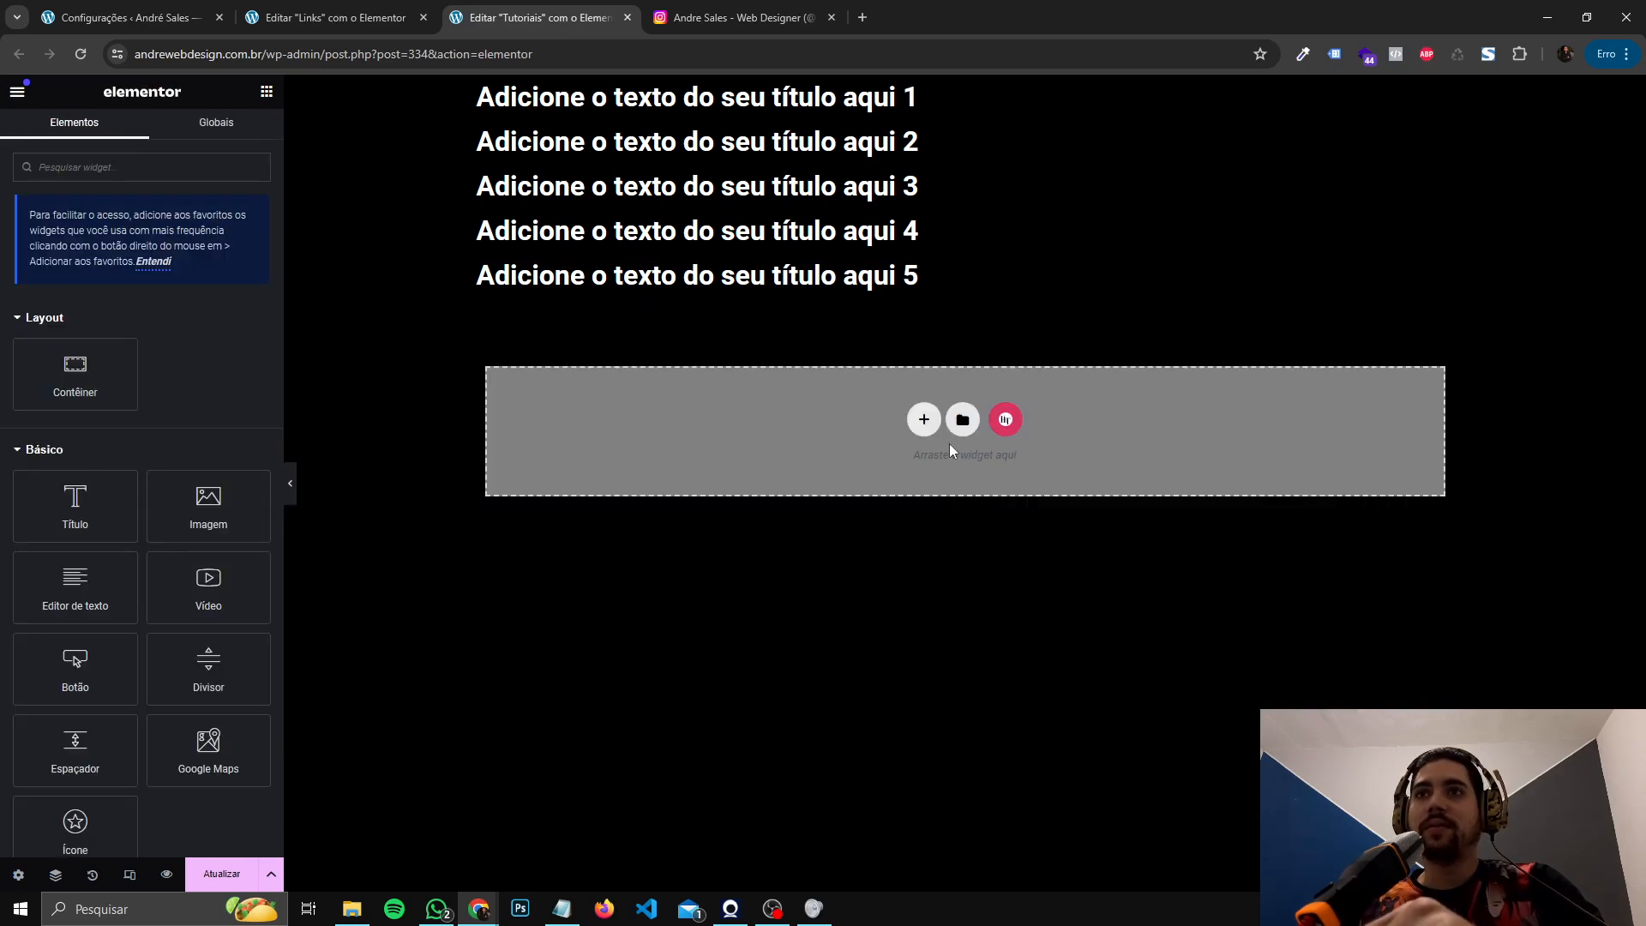
- Try the preset structures with wide and narrow containers alternating over two rows and with two containers above one, deleting each
left_click(926, 422)
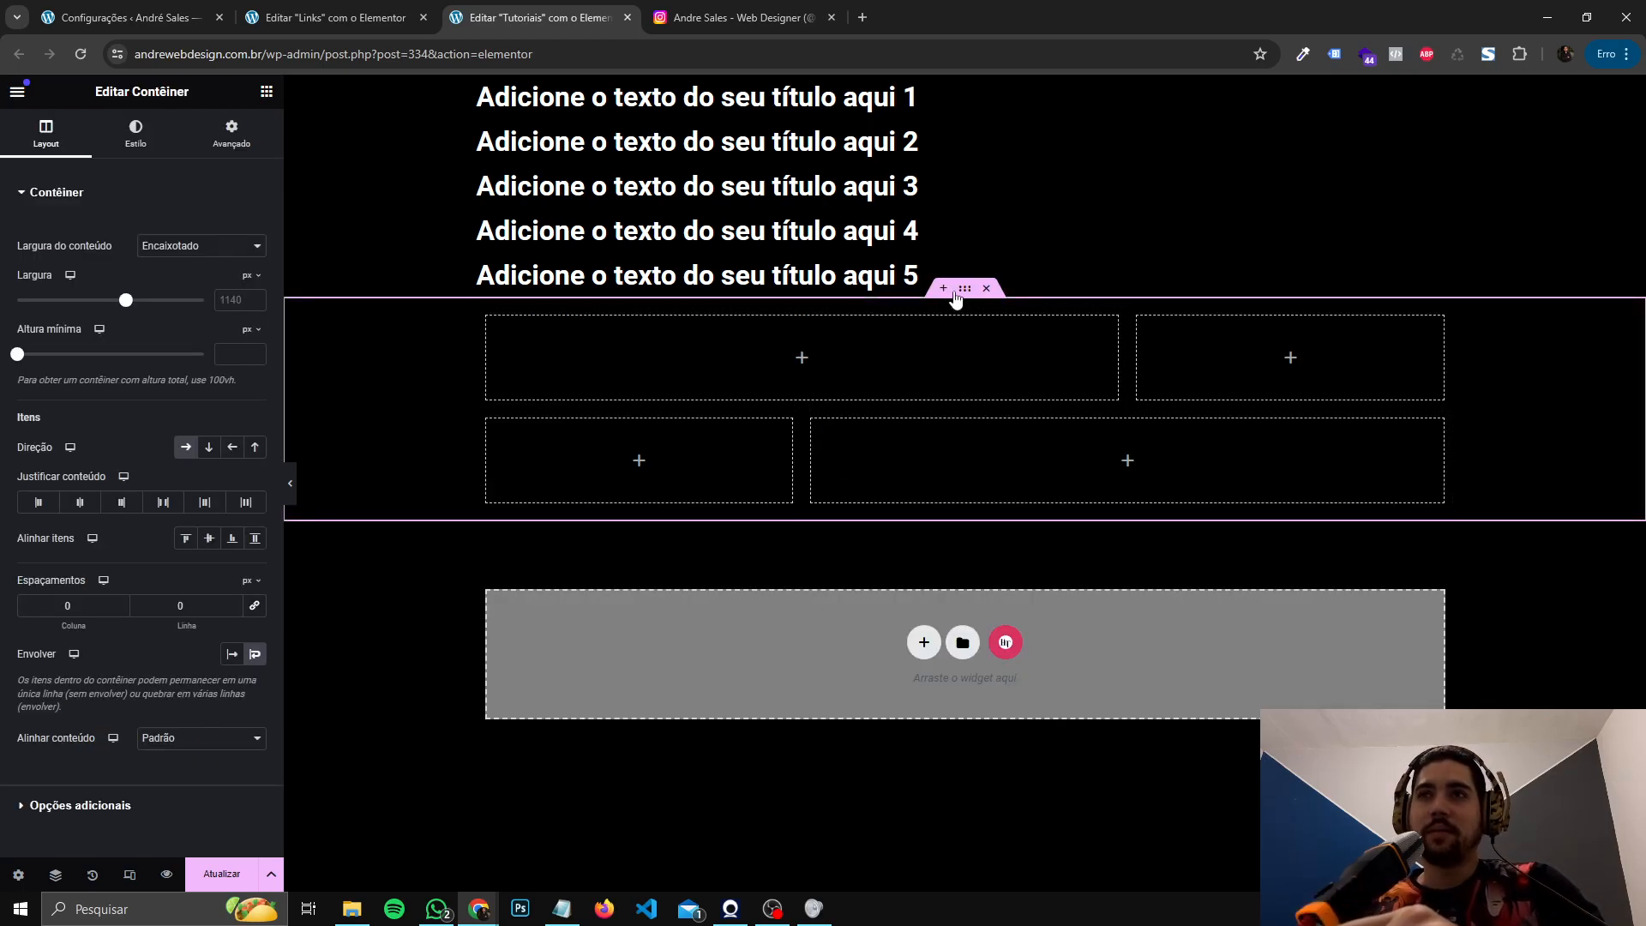
left_click(988, 289)
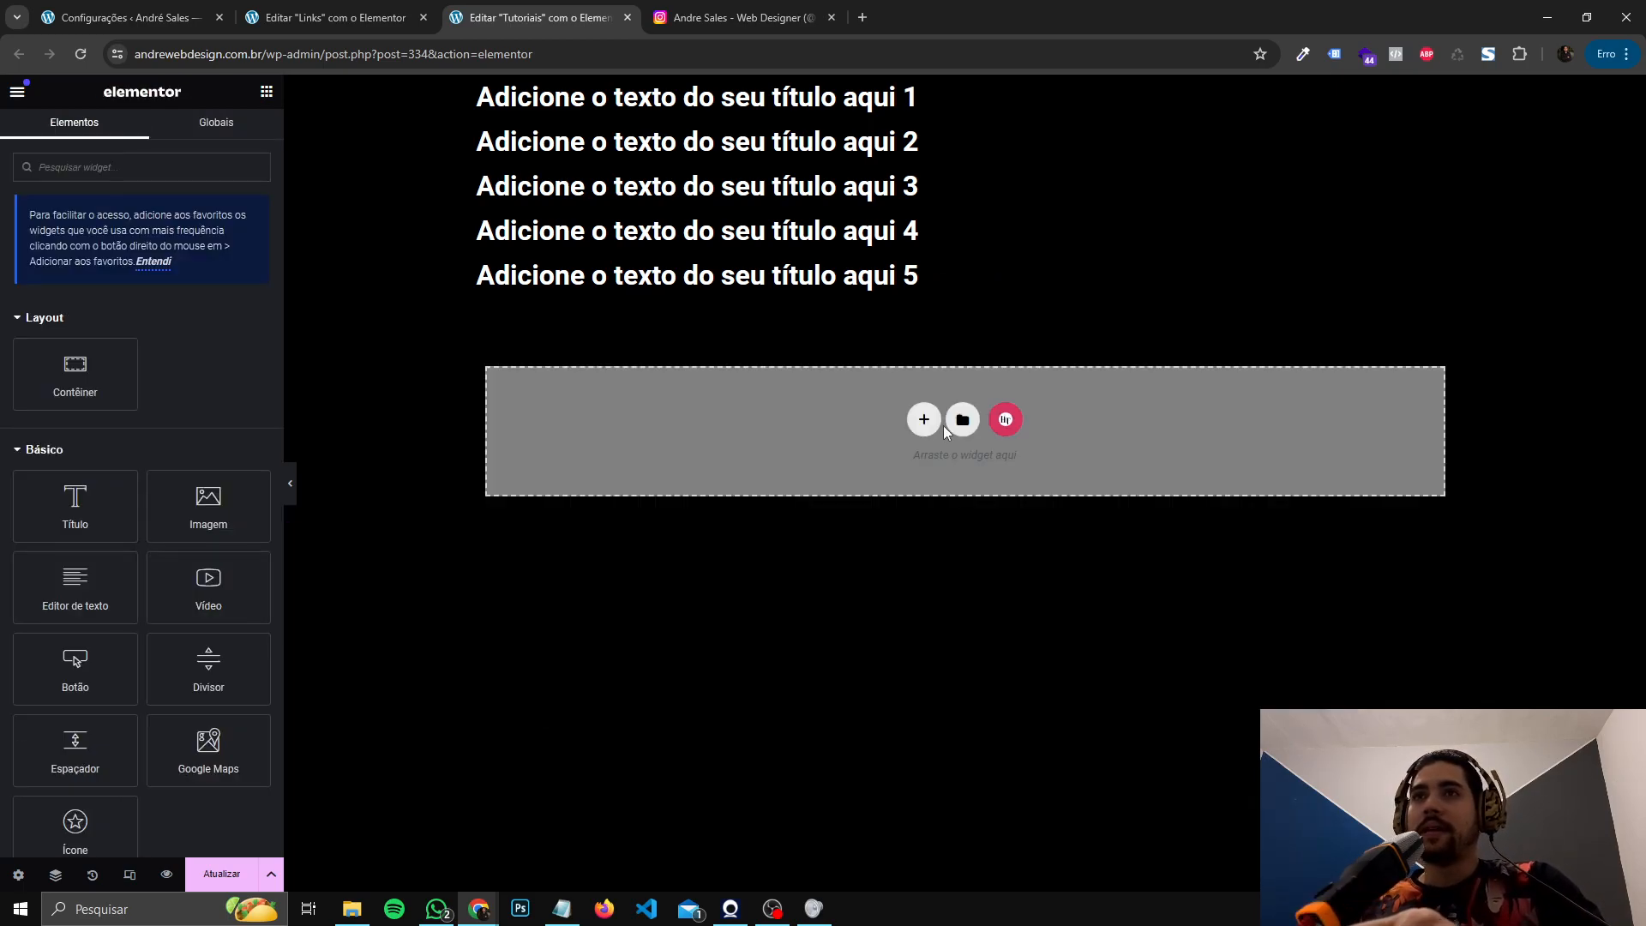
left_click(924, 419)
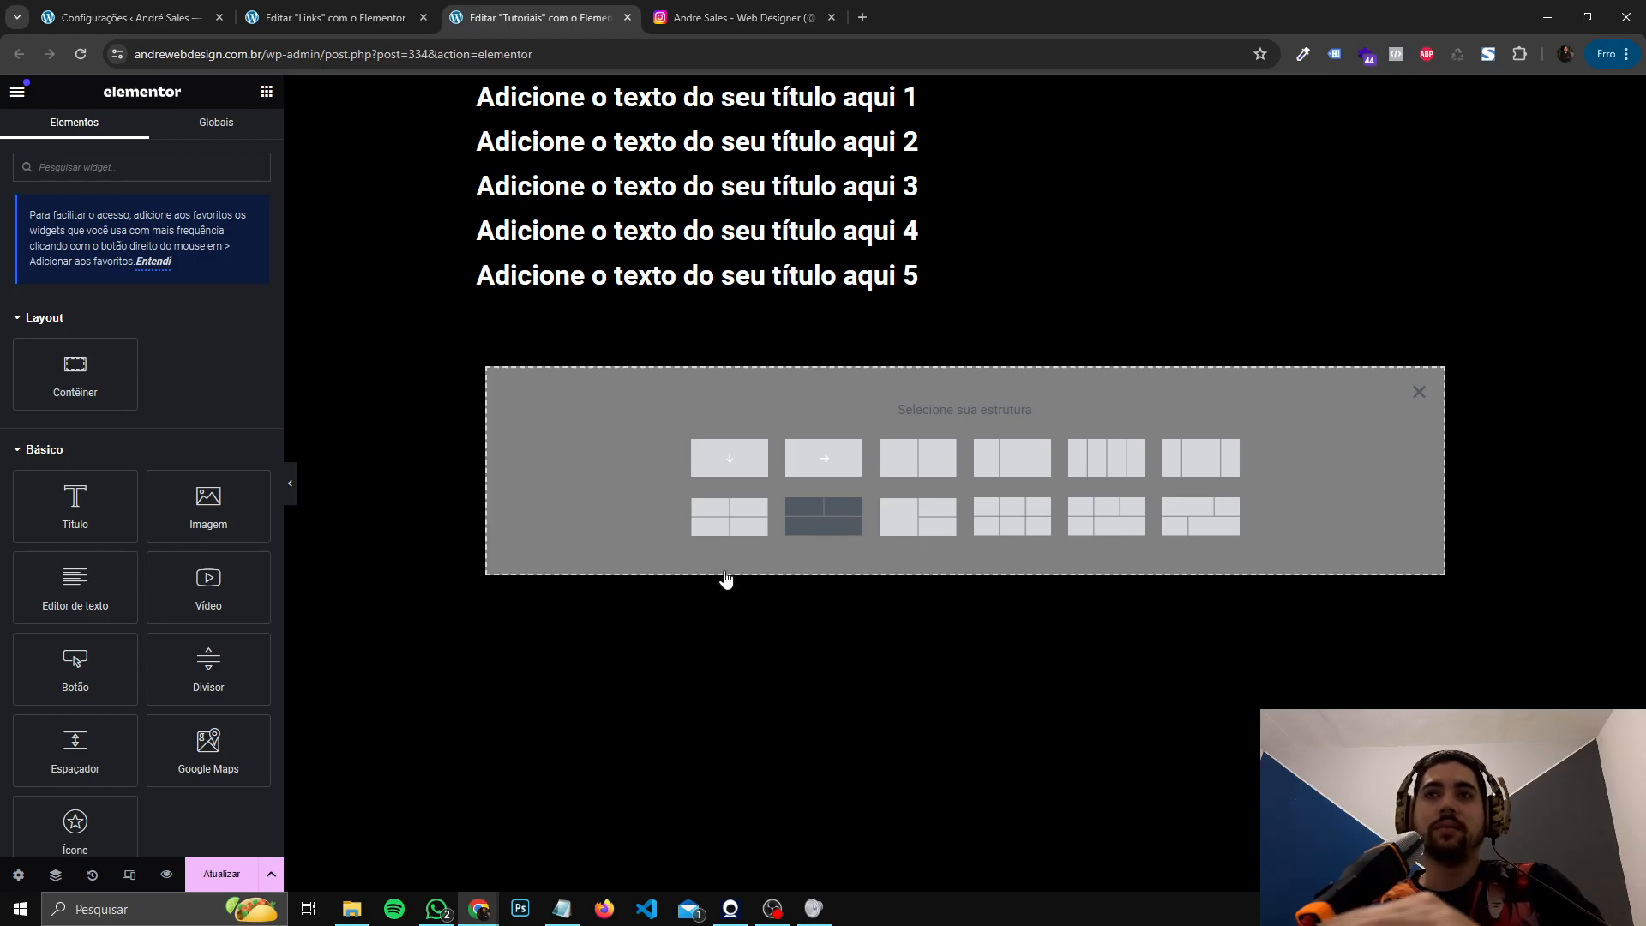
left_click(823, 516)
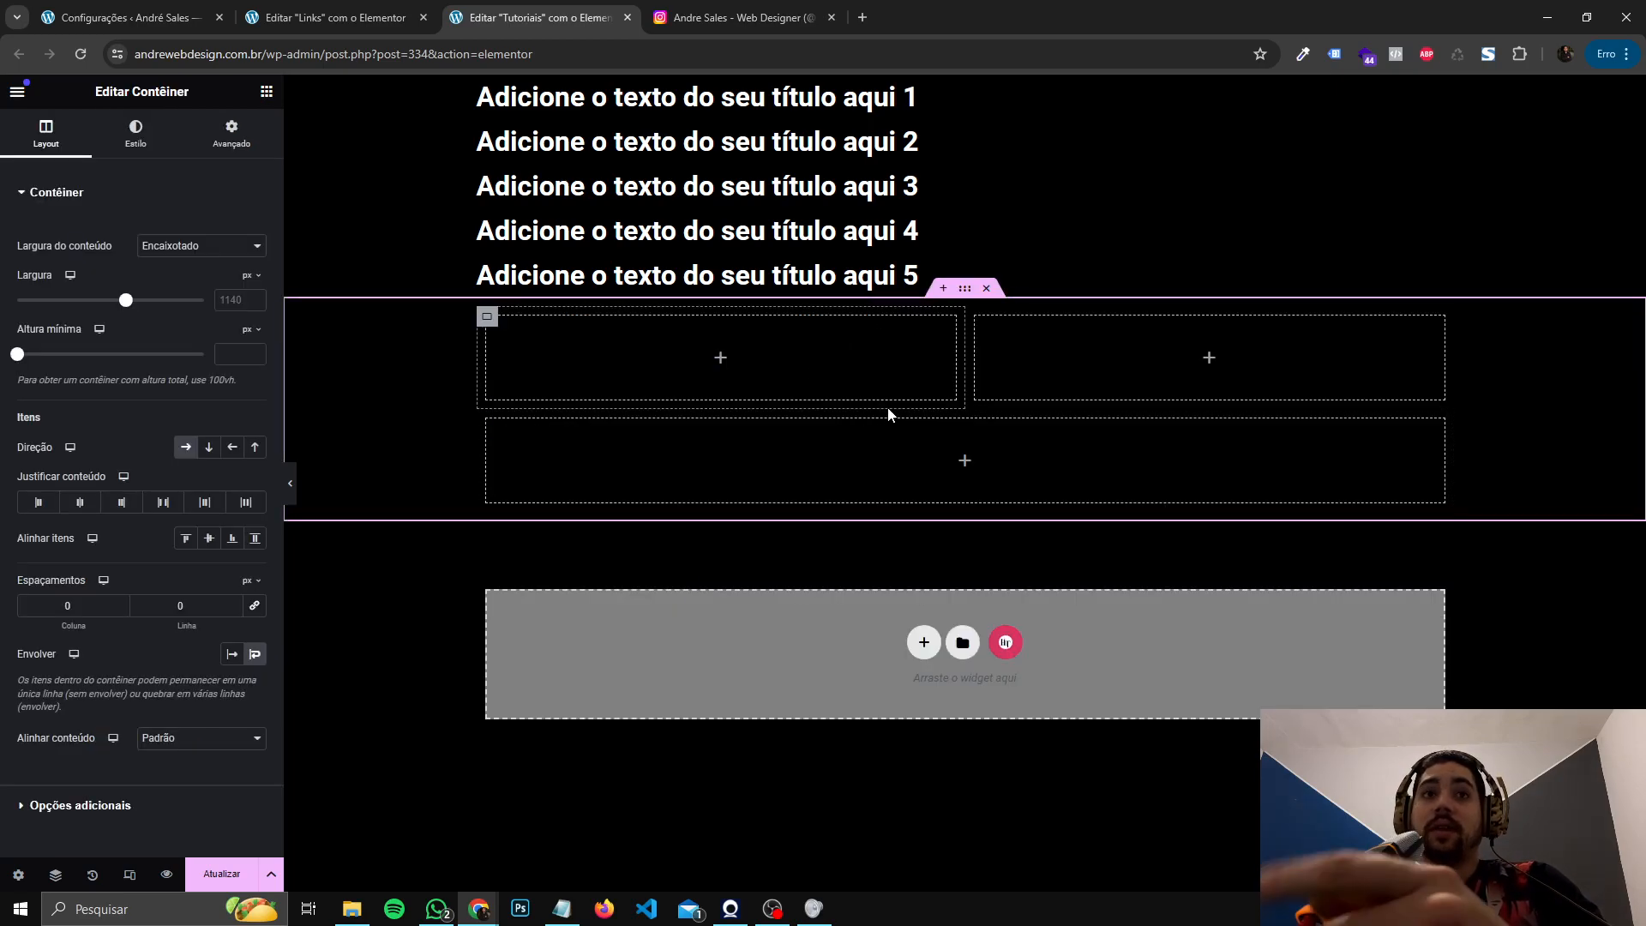
left_click(988, 290)
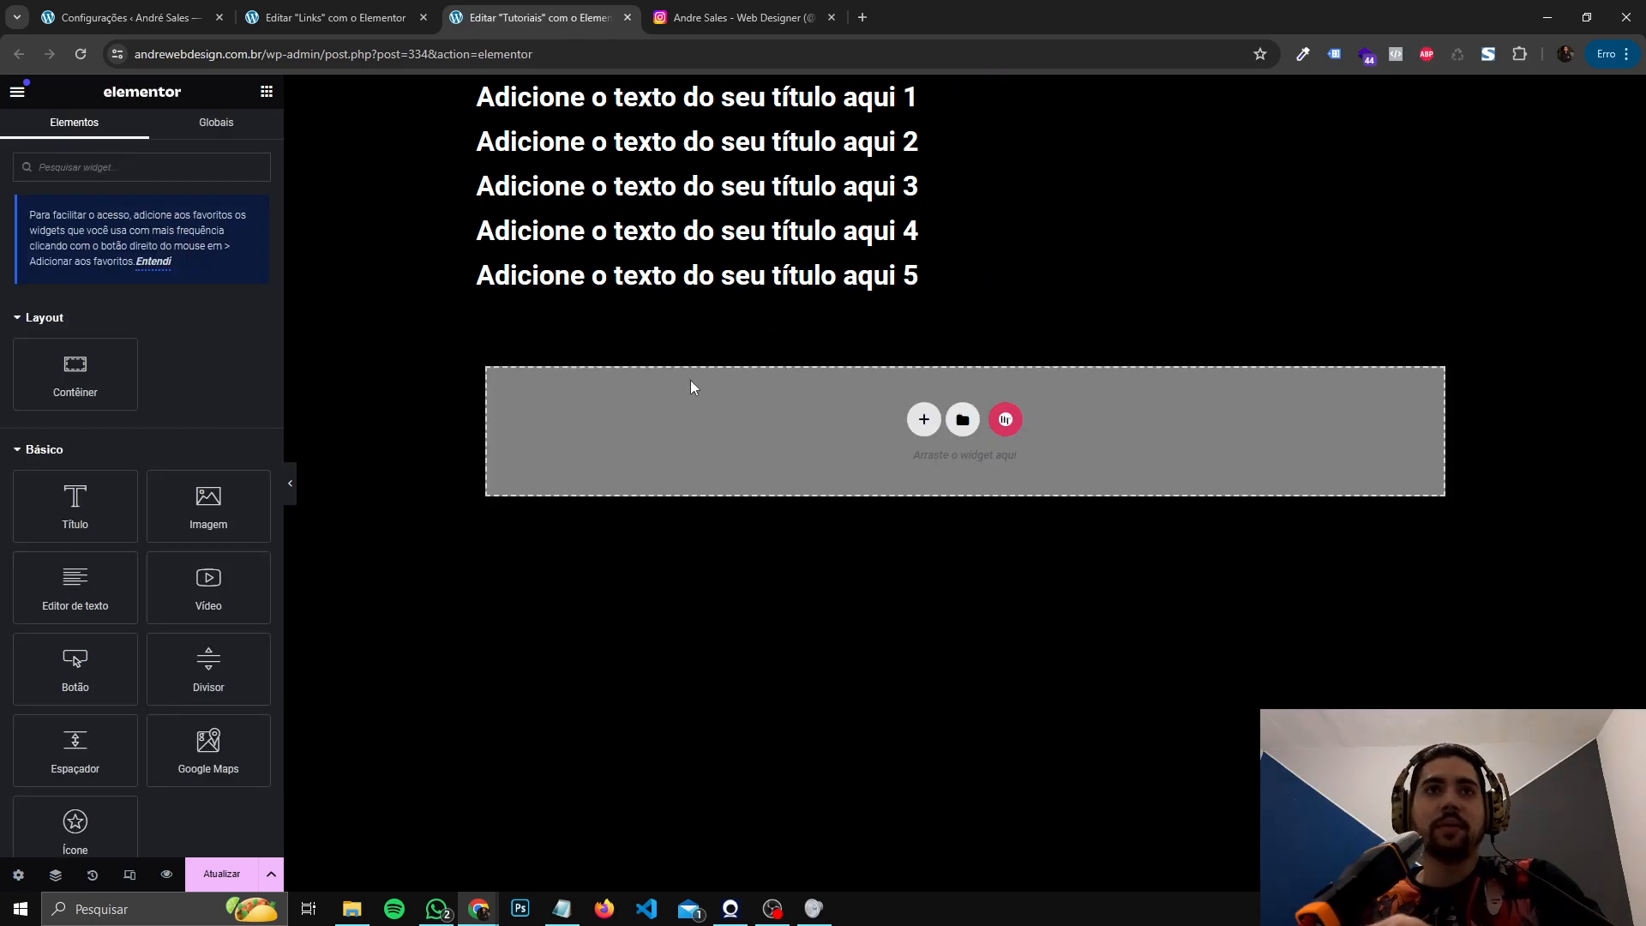
- Add a vertical-direction container below the titles and move the heading "Adicione o texto do seu título aqui 5" into it
left_click(923, 420)
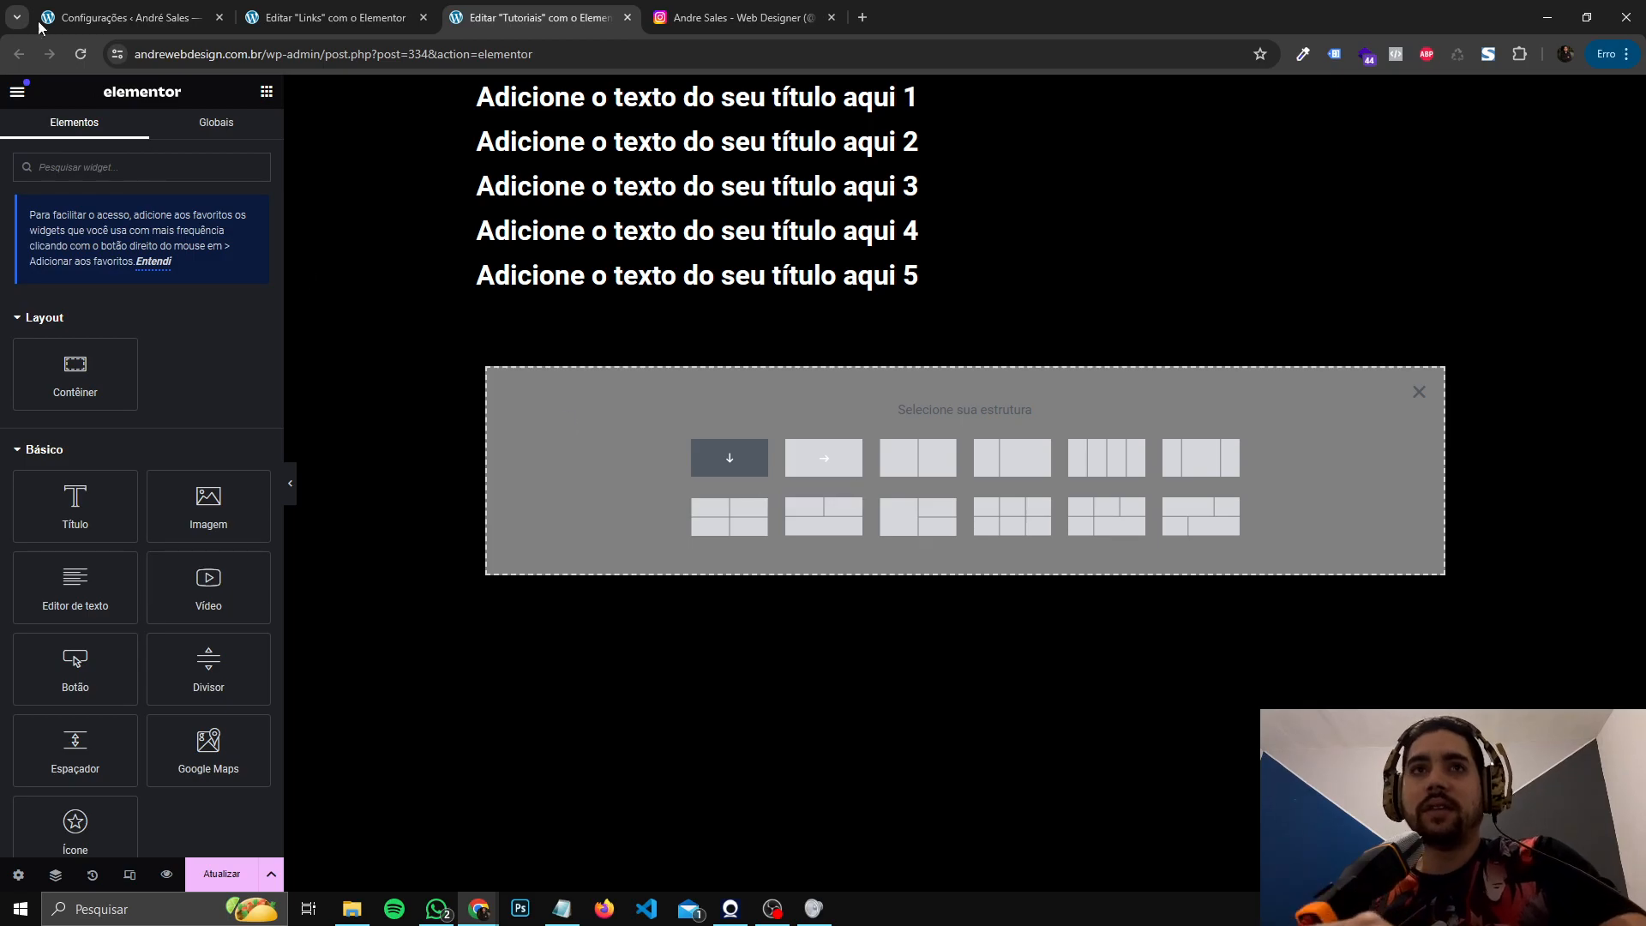
left_click(232, 134)
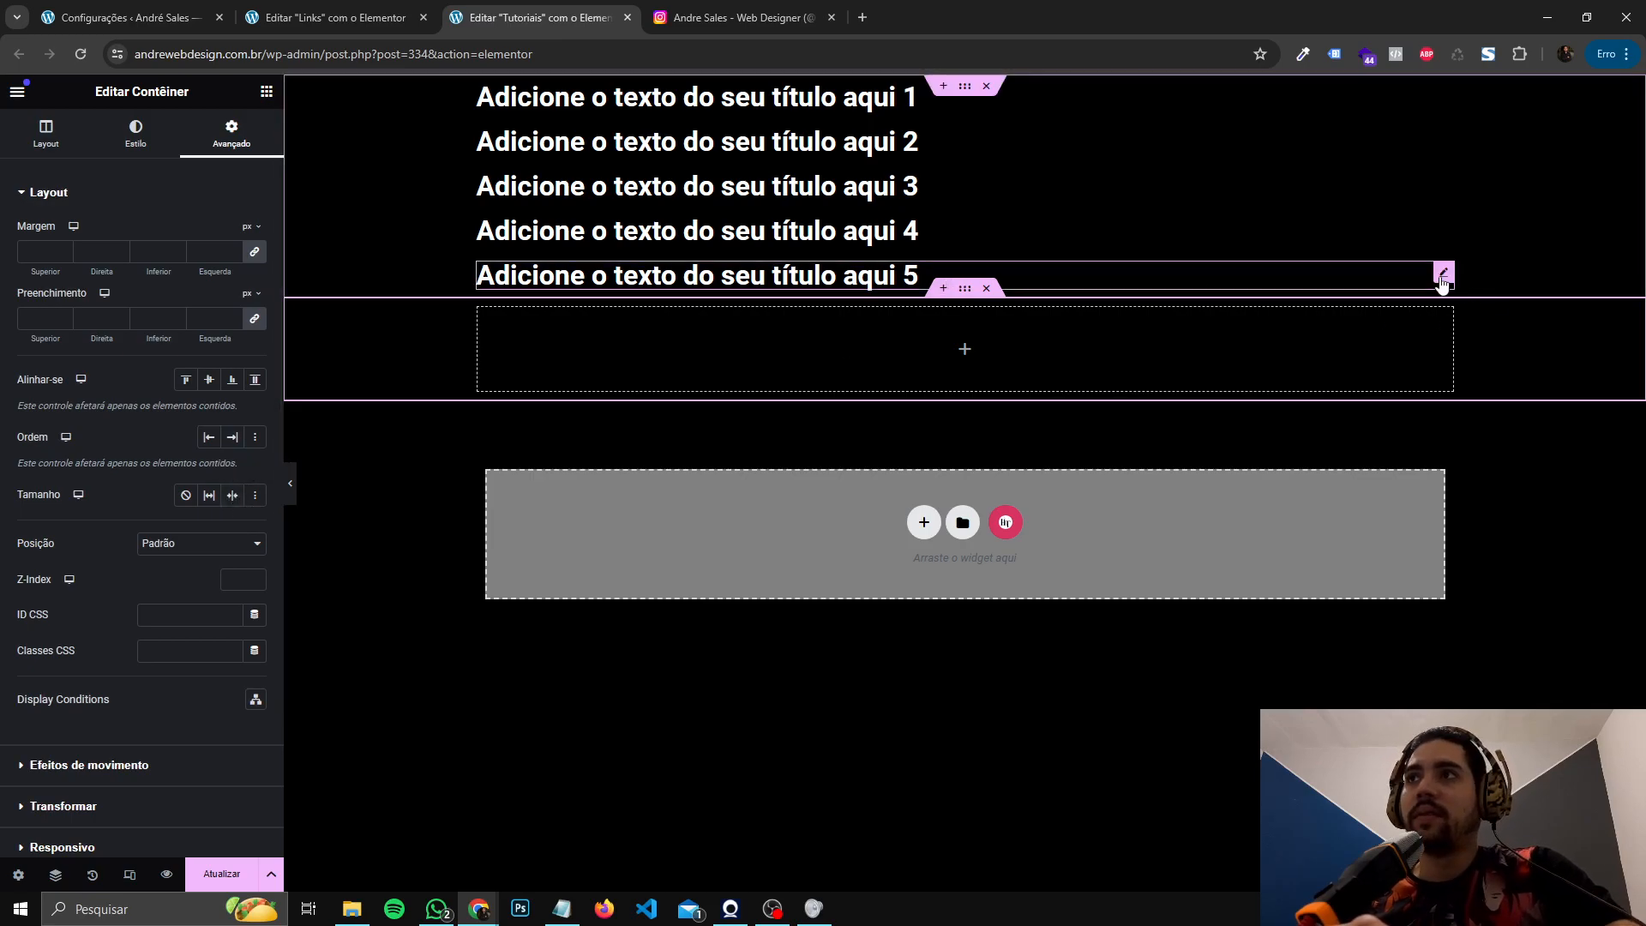
left_click_drag(1381, 295, 900, 343)
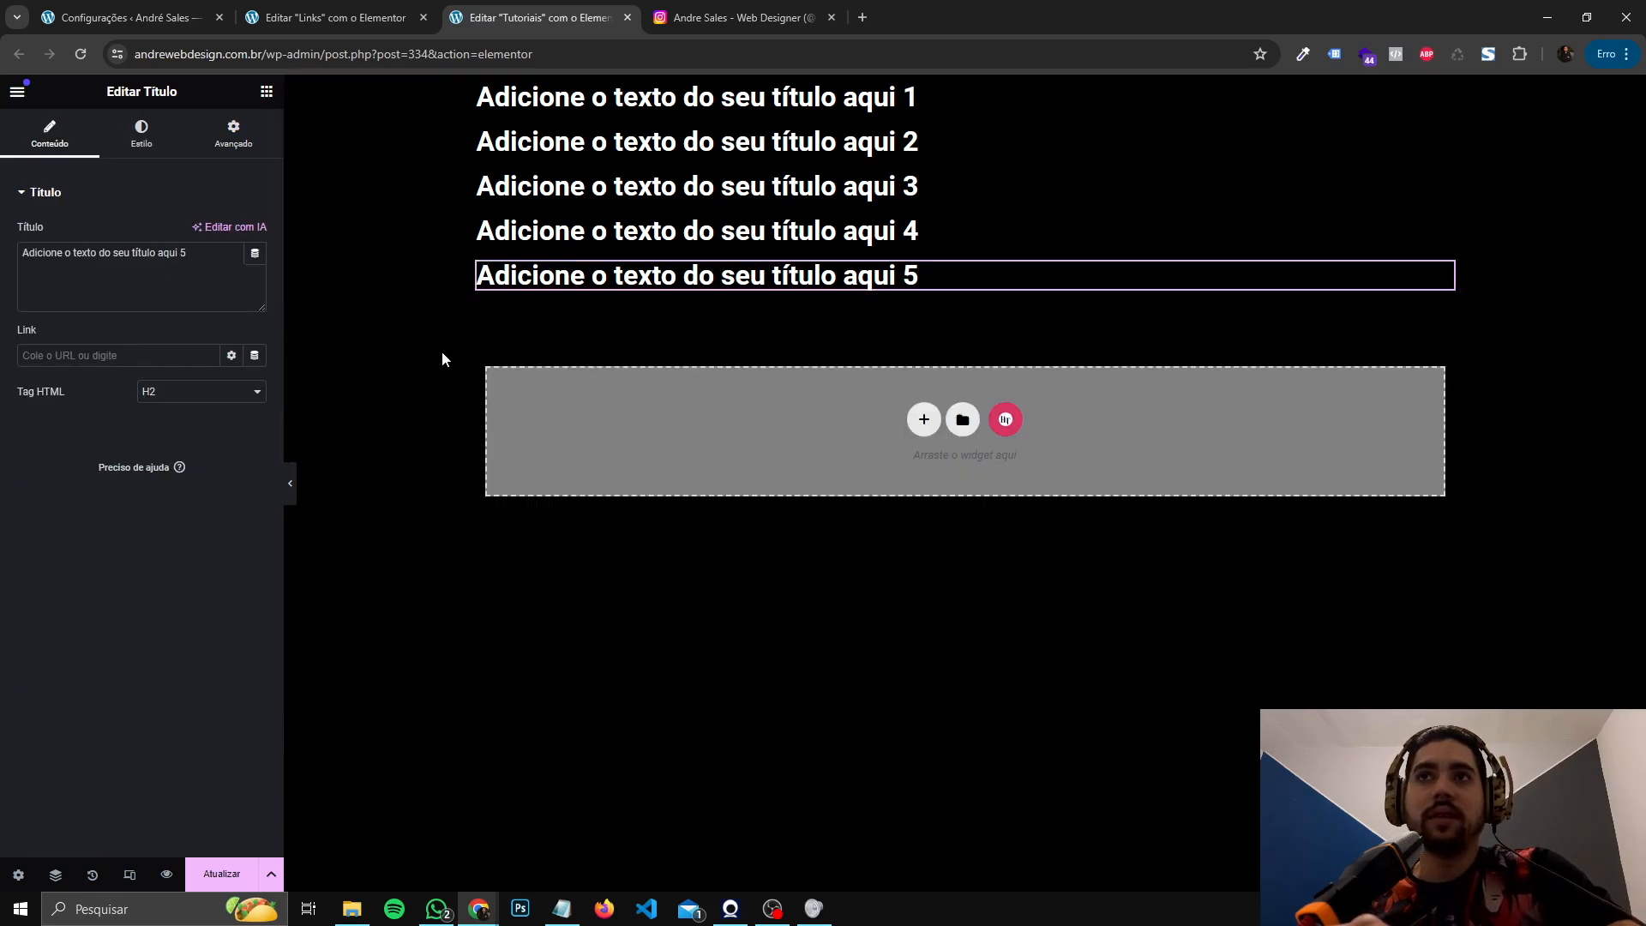
- Move the title 5 heading into another new vertical-direction container and delete the emptied container above it
left_click(923, 421)
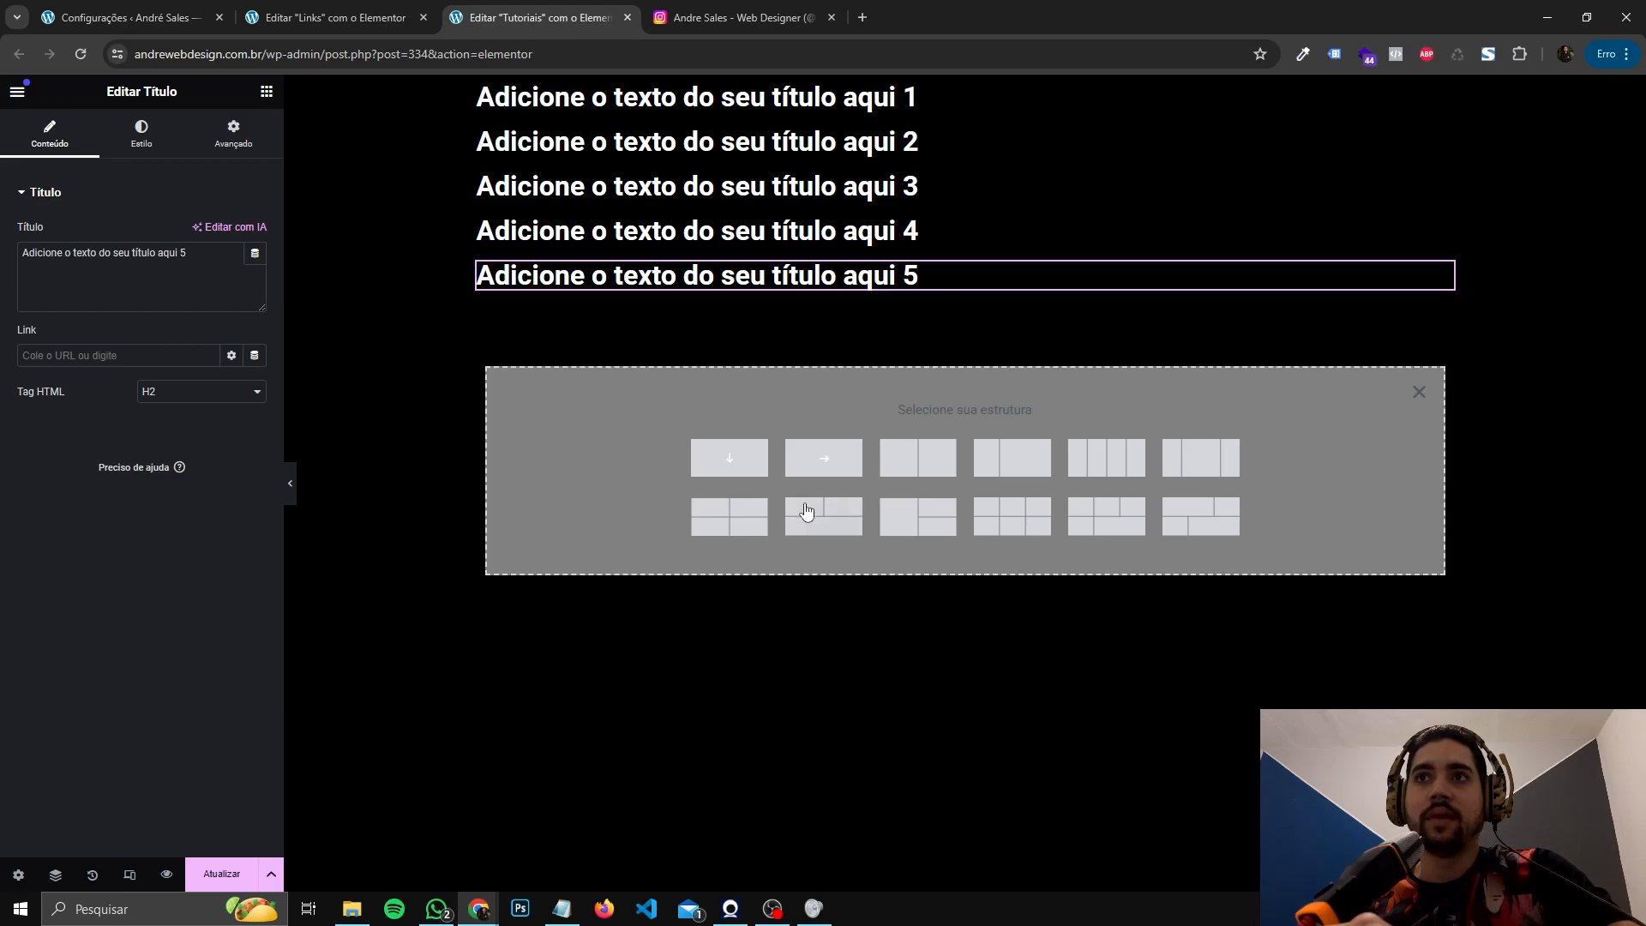
left_click(733, 462)
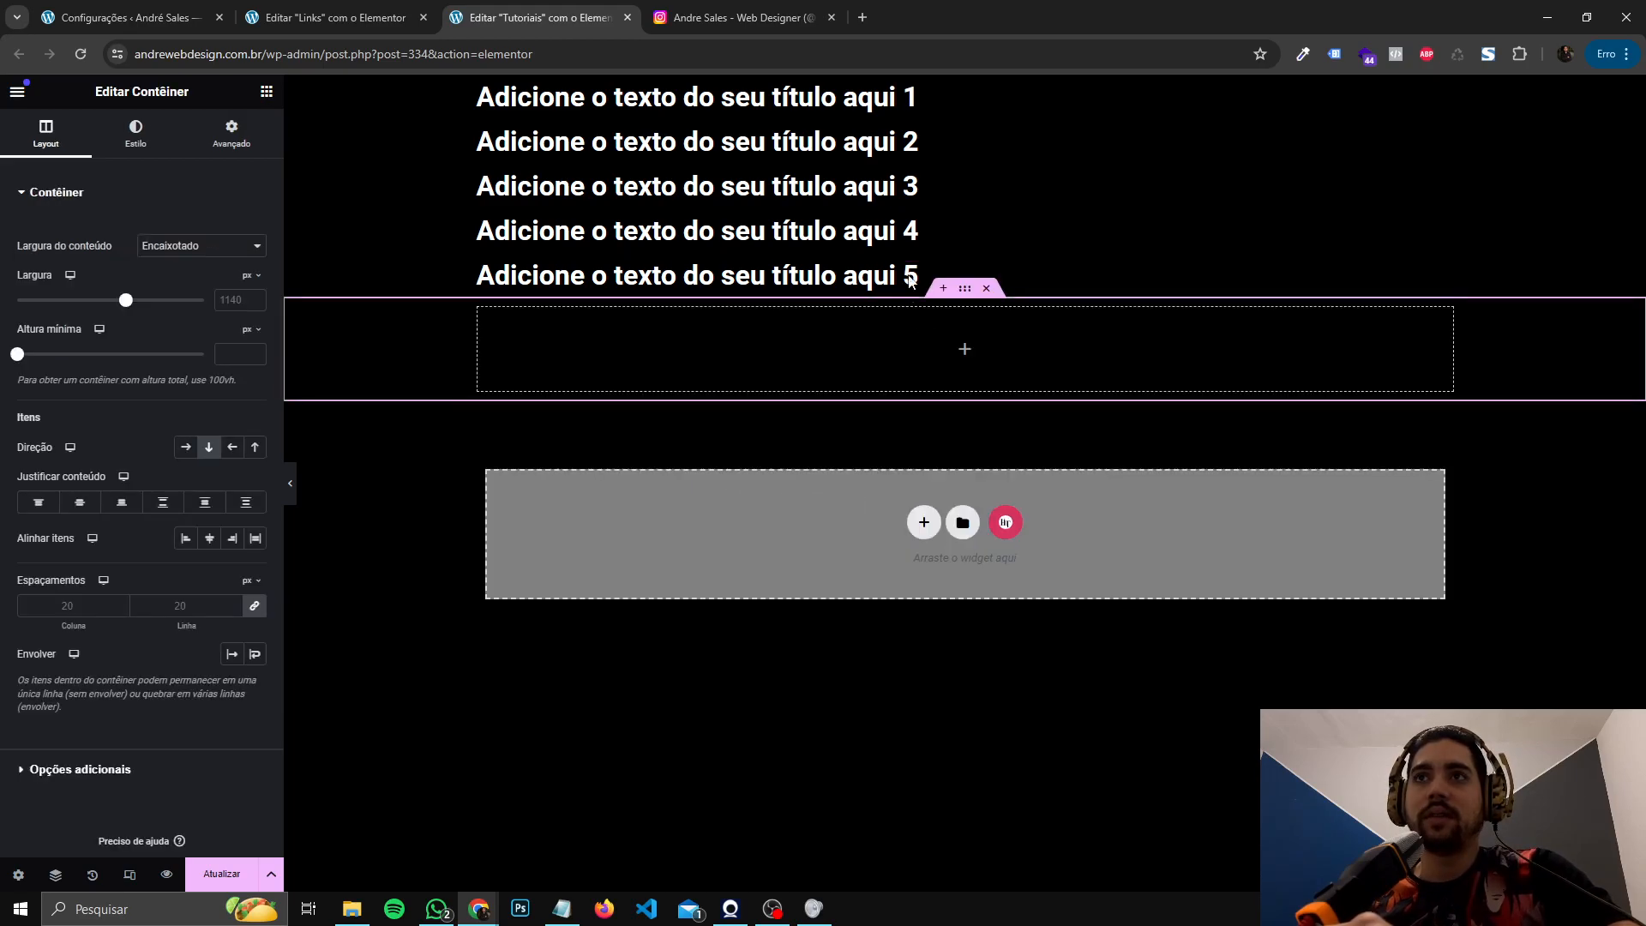
left_click_drag(1443, 282, 569, 442)
left_click_drag(1443, 374, 540, 429)
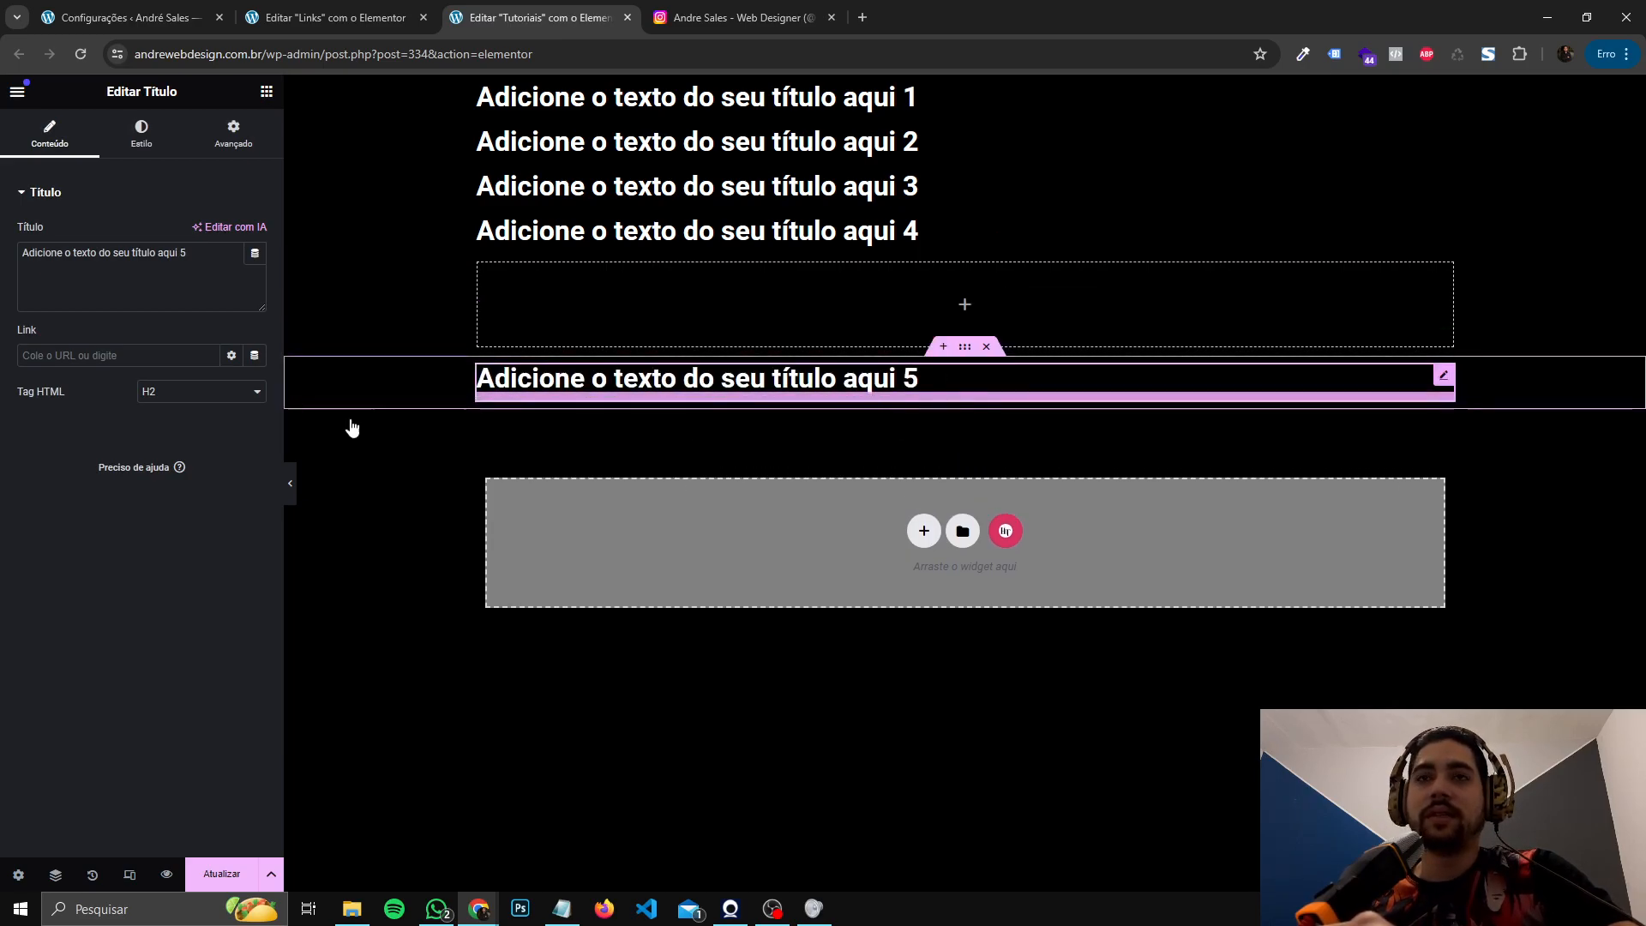
left_click(985, 244)
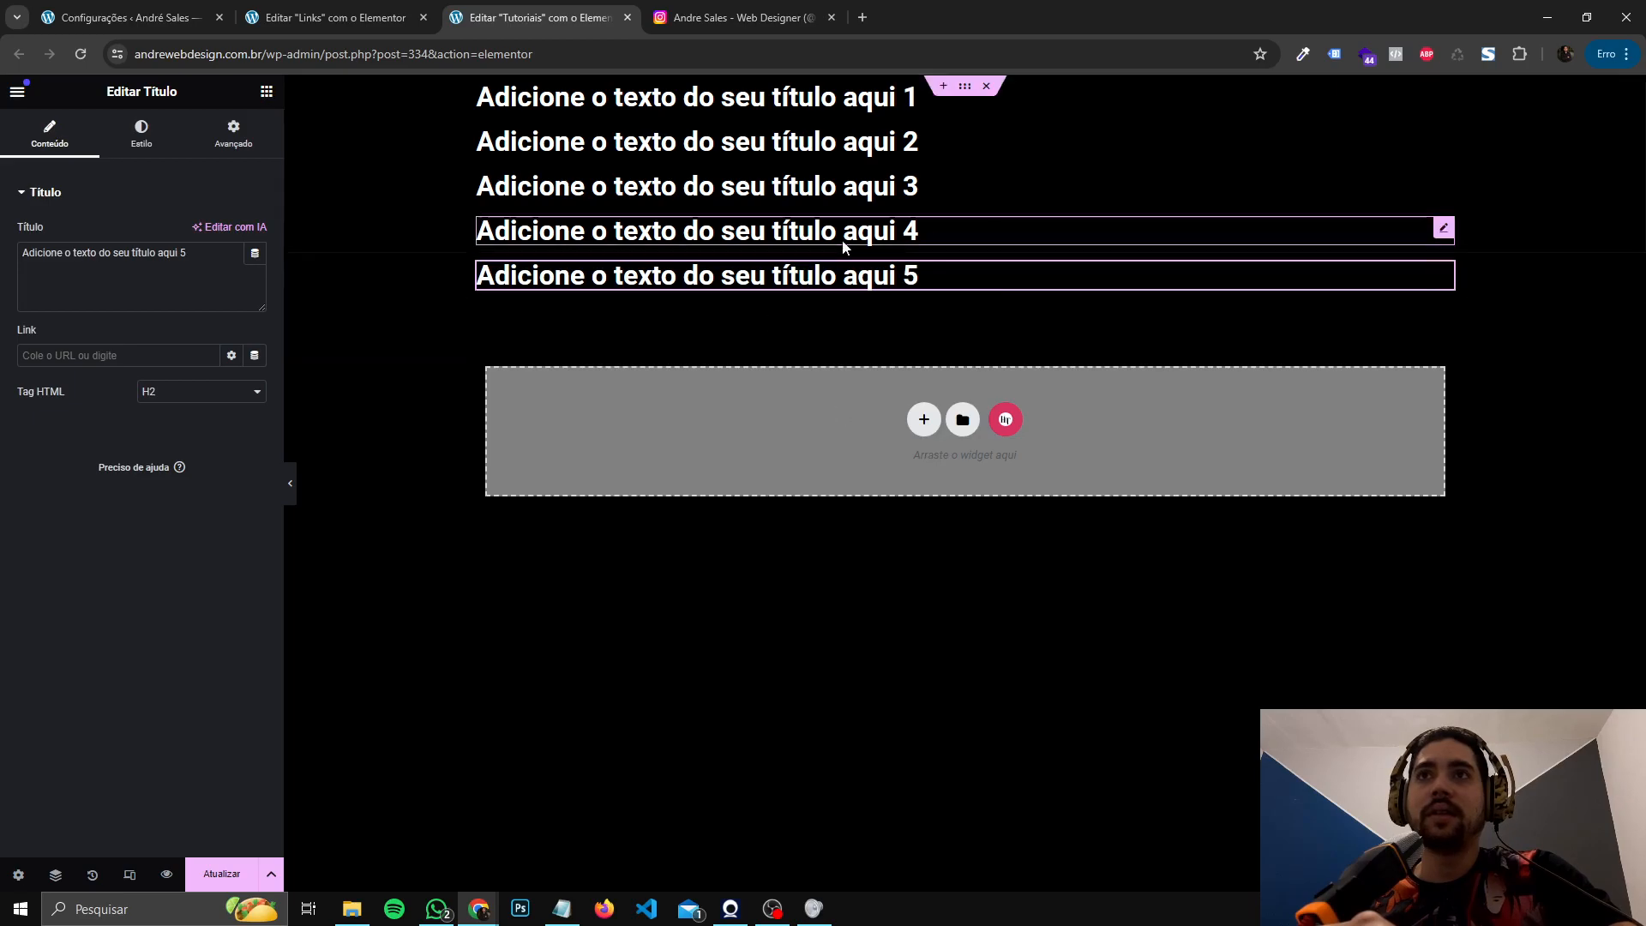
- Switch the title 5 container's padding (Preenchimento) to em, unlink its sides and set the top padding to 7
left_click(965, 243)
left_click(232, 134)
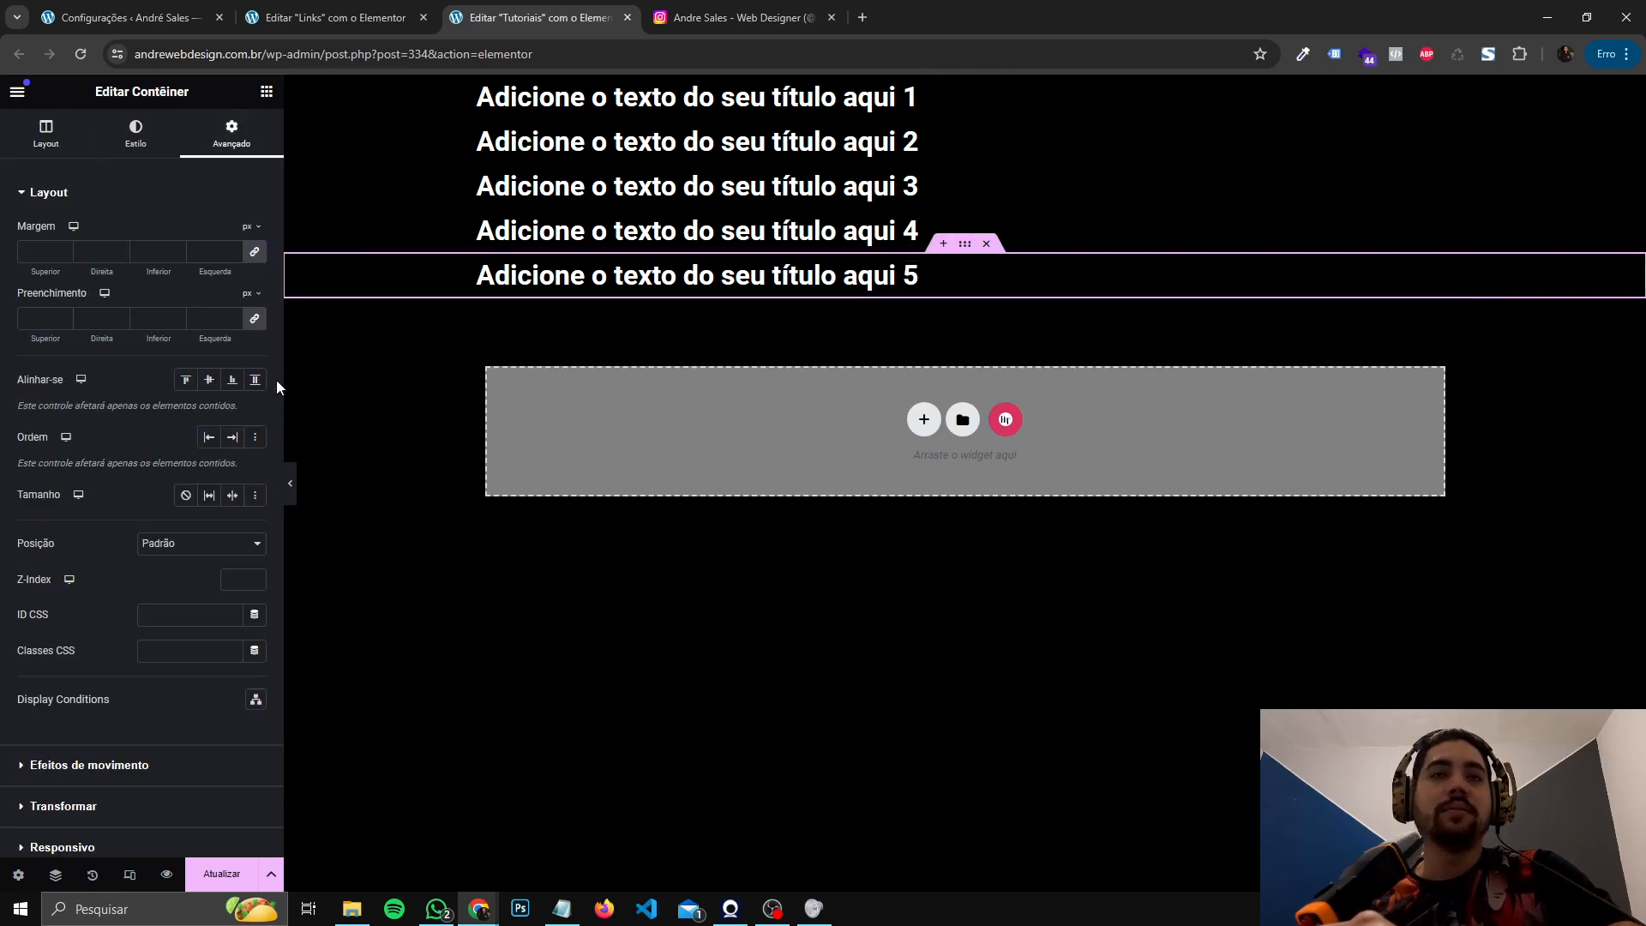
left_click(252, 345)
left_click(250, 322)
left_click(61, 317)
left_click(61, 316)
left_click(61, 317)
left_click(61, 316)
left_click(61, 317)
left_click(60, 316)
left_click(61, 316)
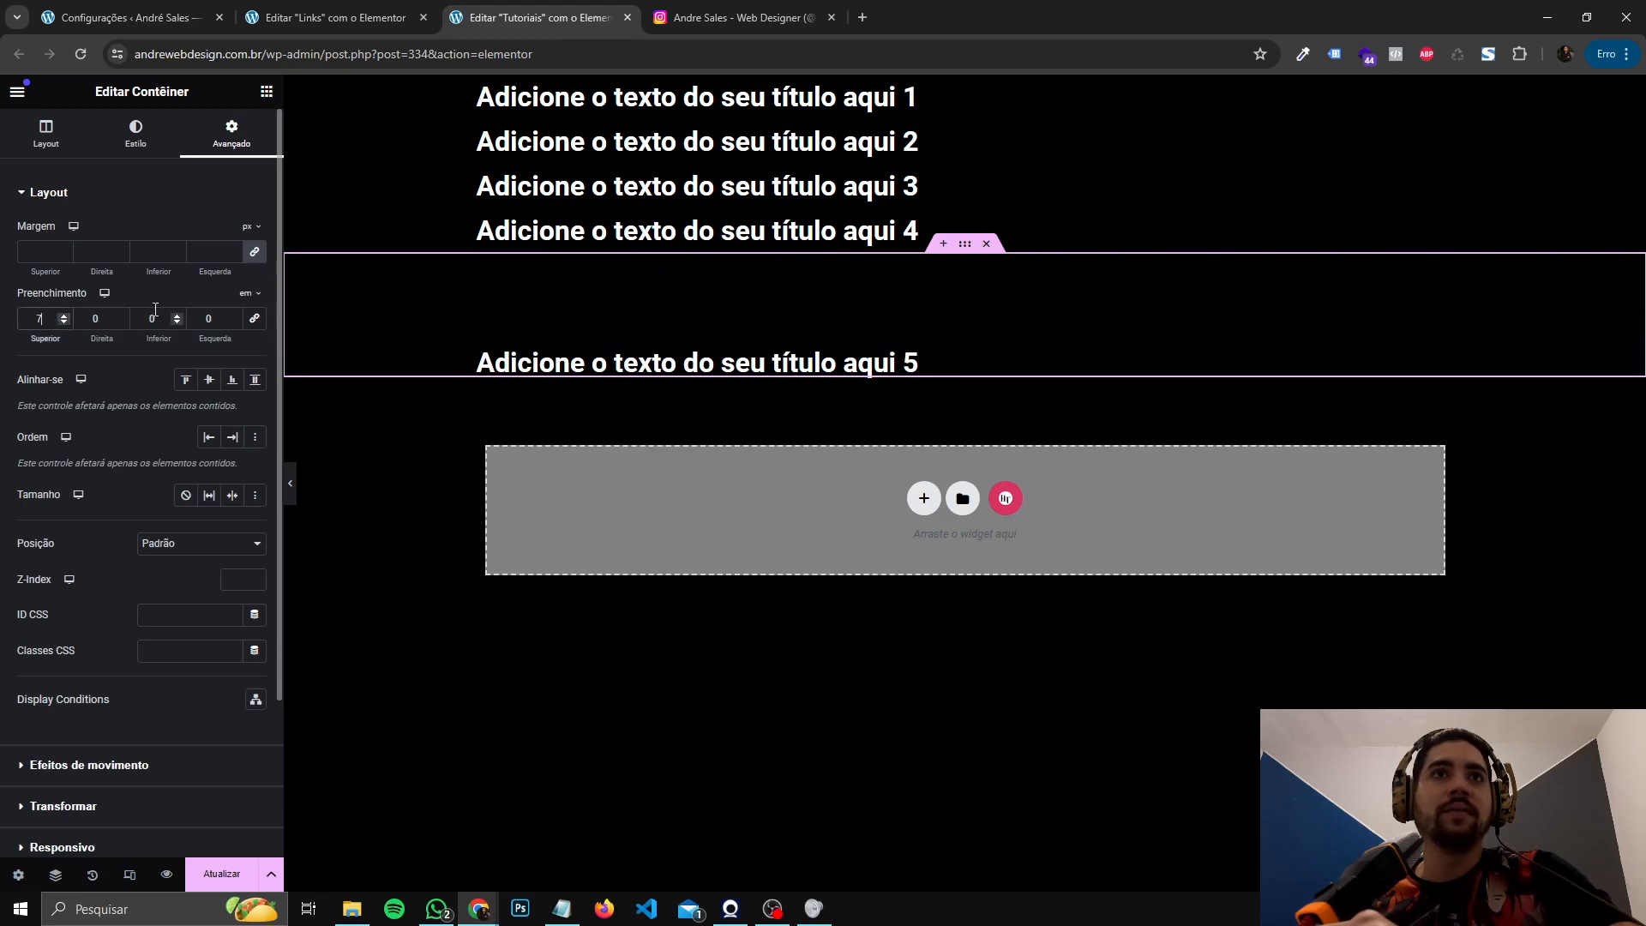
- Set the title 5 container's bottom padding (Inferior) to 7 em
left_click(177, 316)
left_click(176, 317)
left_click(177, 316)
left_click(176, 317)
left_click(177, 317)
left_click(177, 316)
left_click(177, 316)
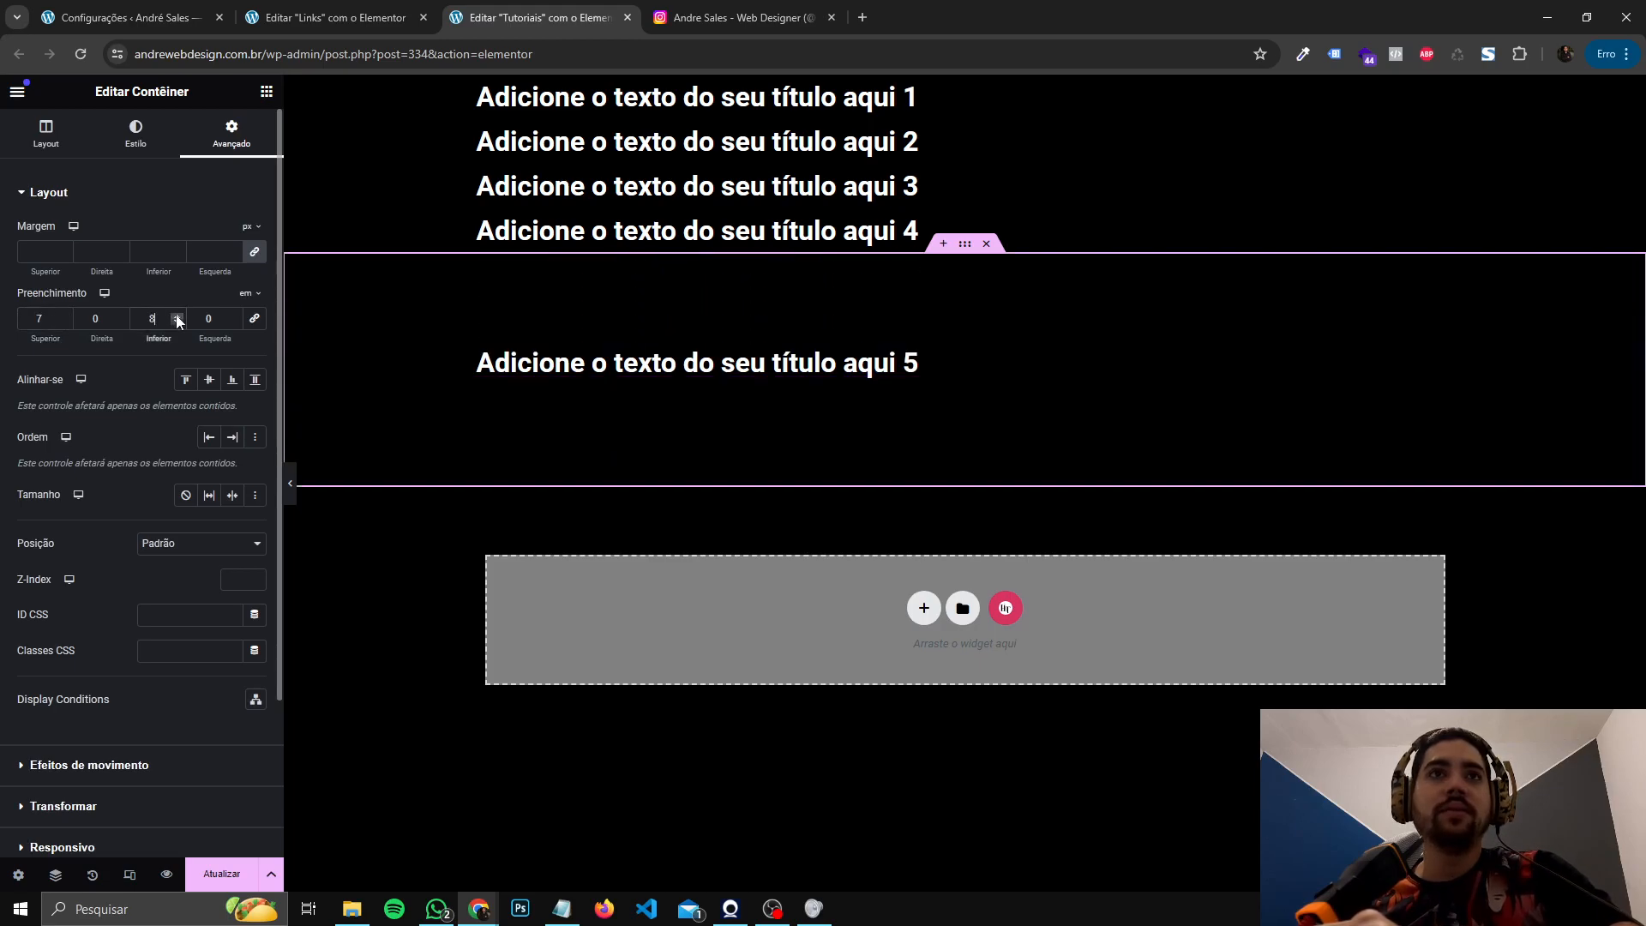
- Centre-align the title 5 heading in its style settings
left_click(943, 355)
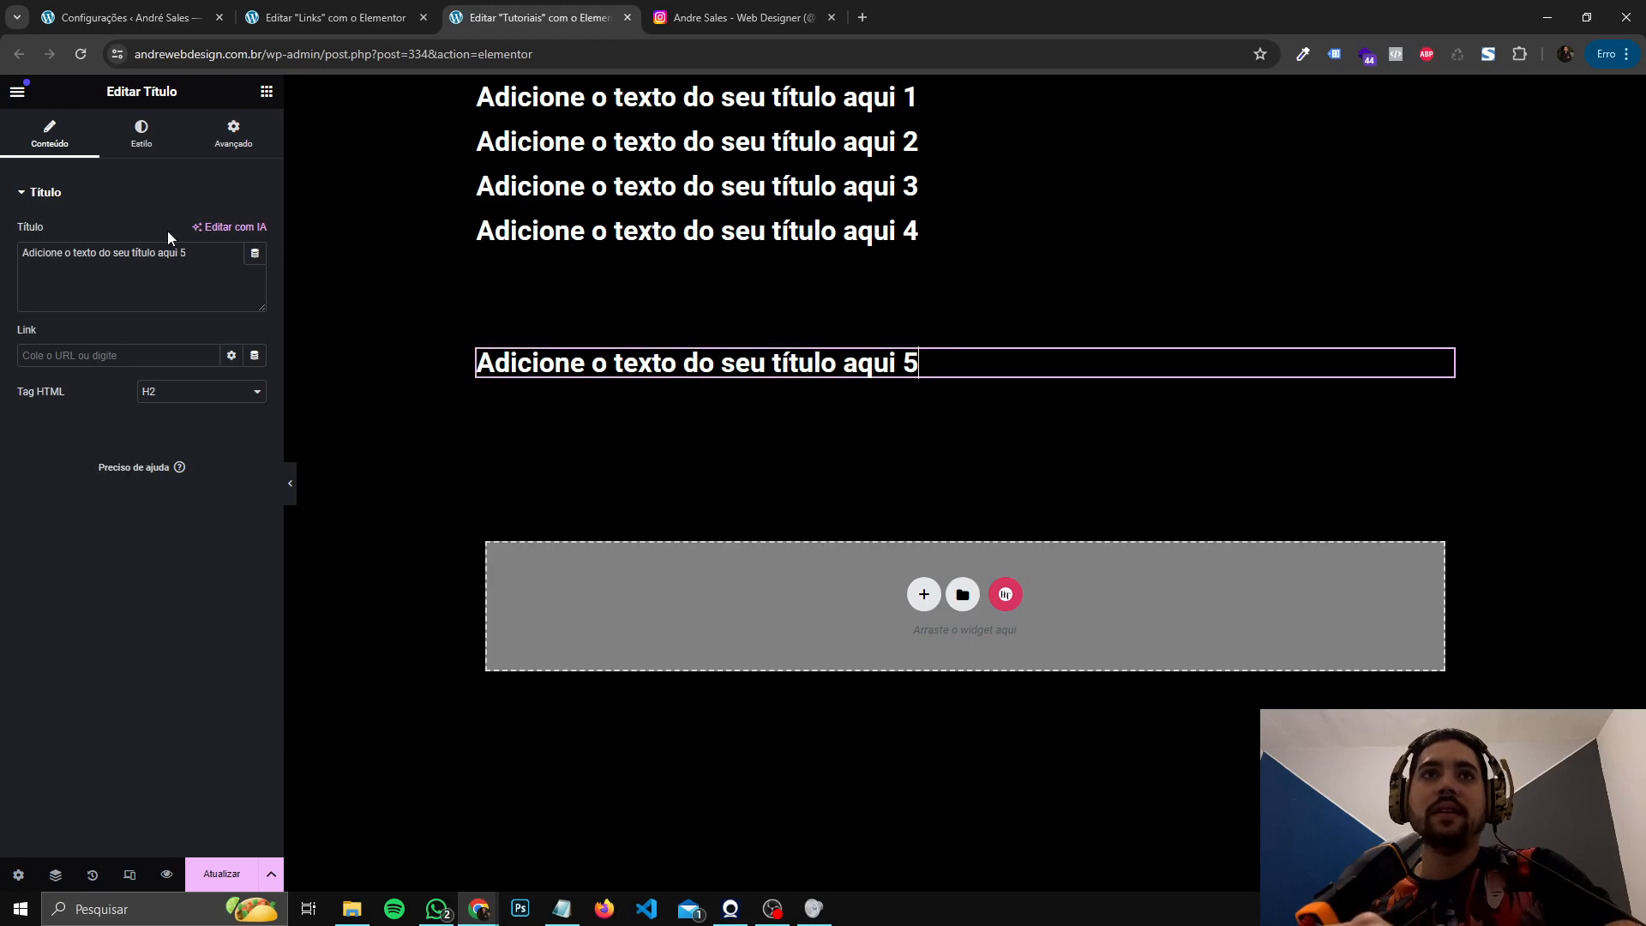
left_click(144, 139)
left_click(200, 233)
- Replace the title 5 heading's text with "Esse é um tutorial de containers básico"
left_click(50, 137)
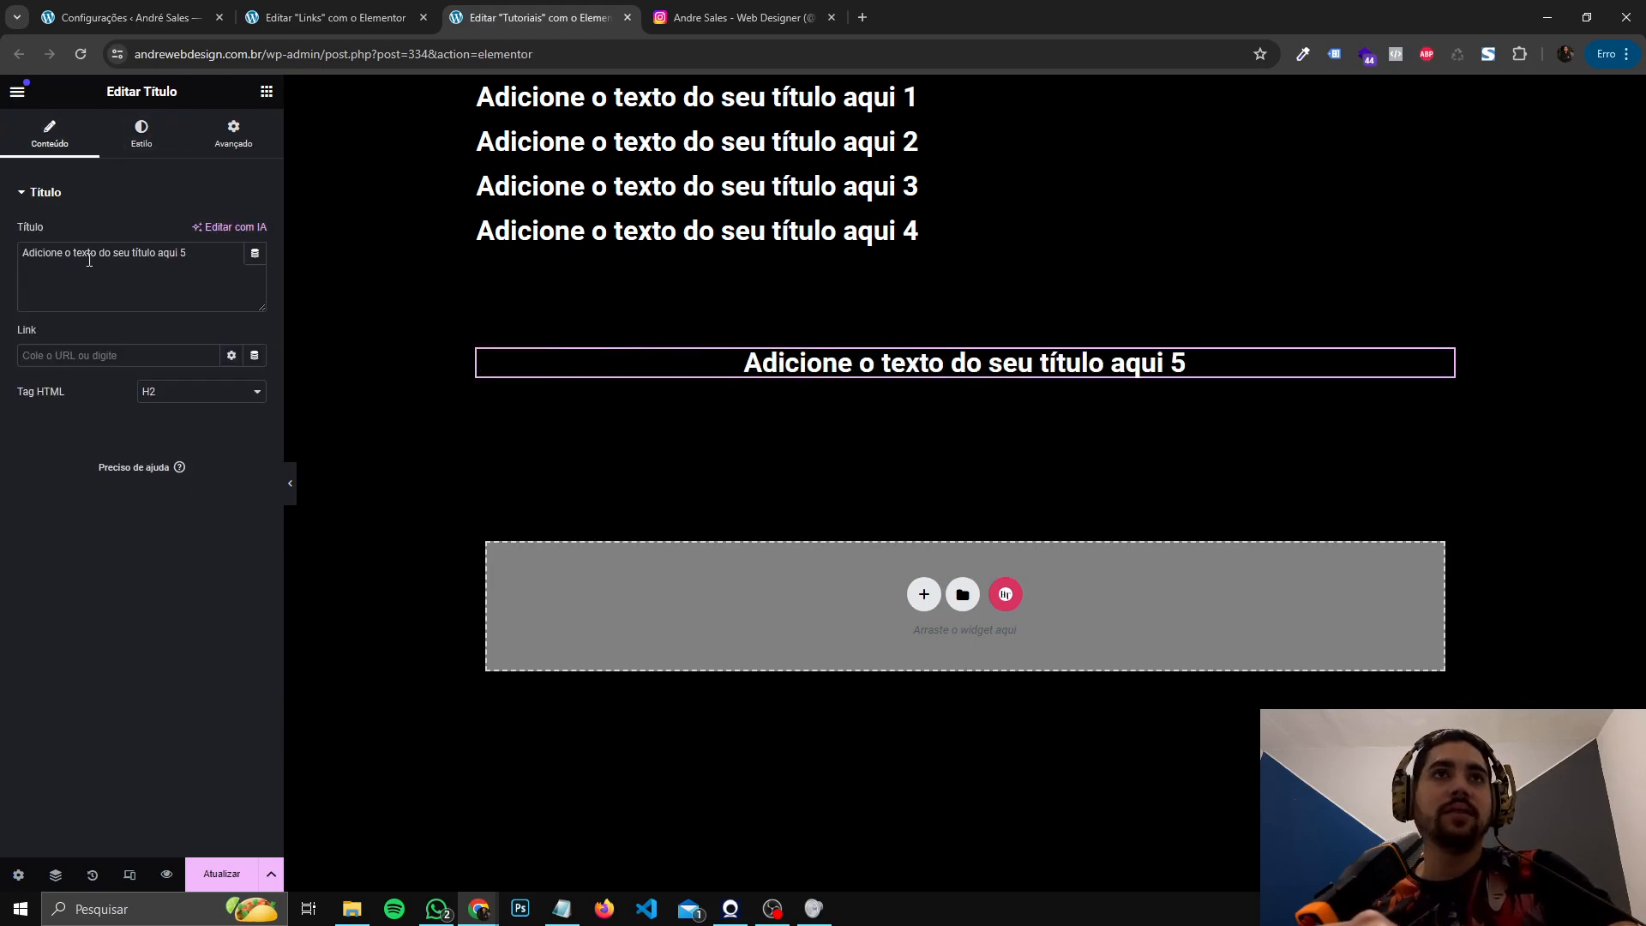
key("ctrl+a")
type("E")
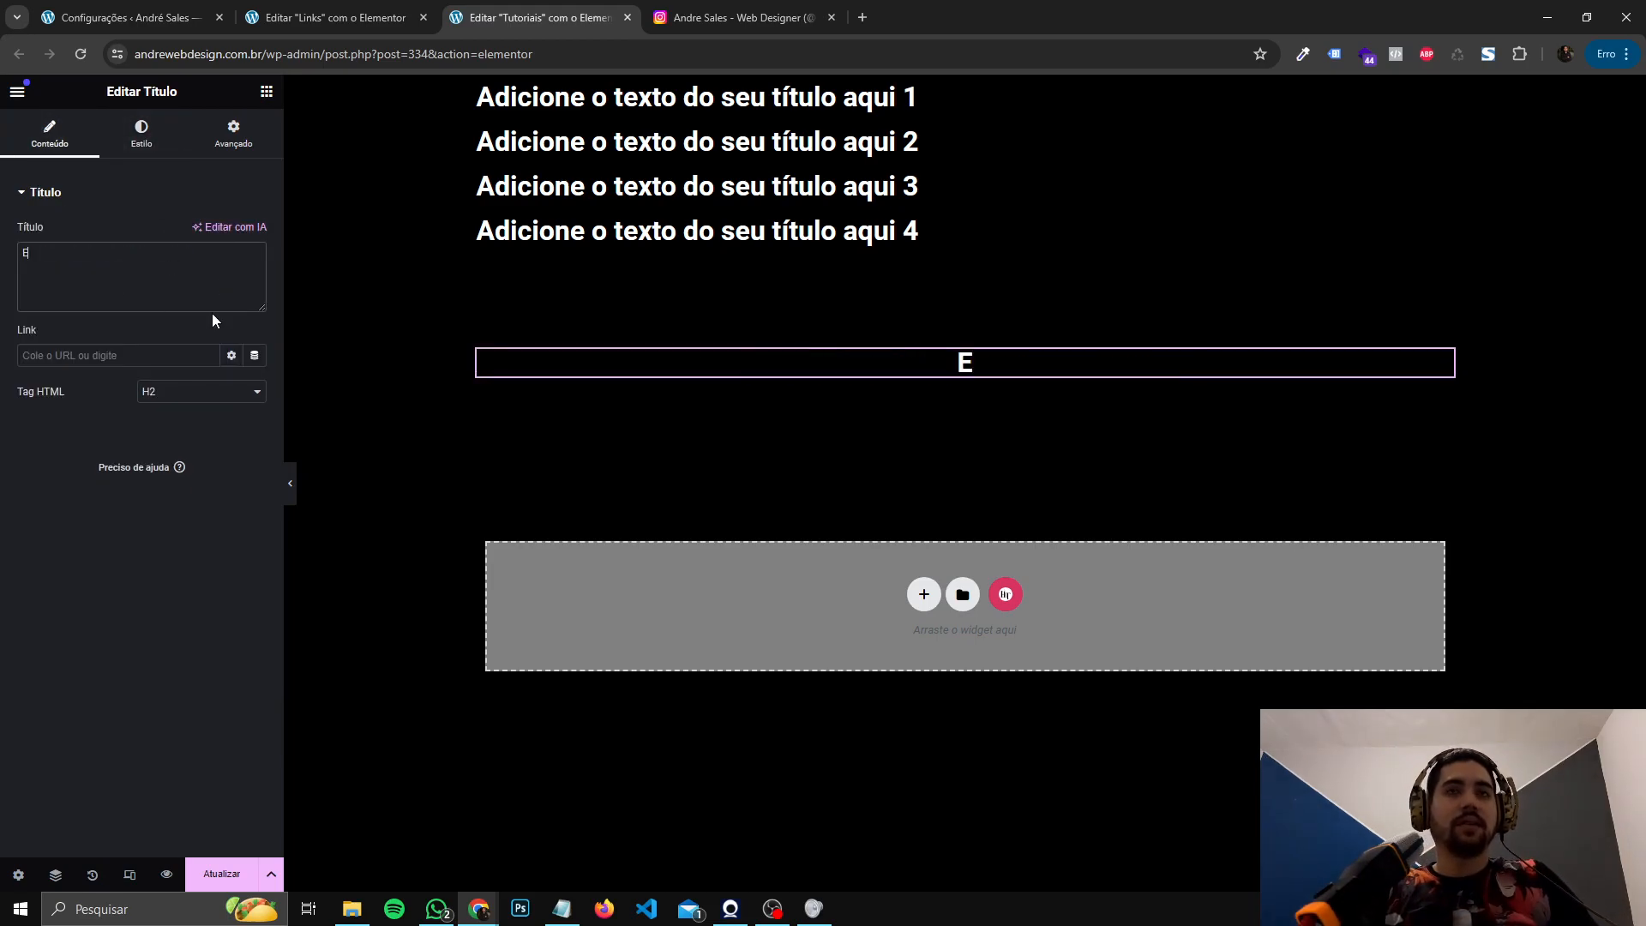
type("sse é um tu")
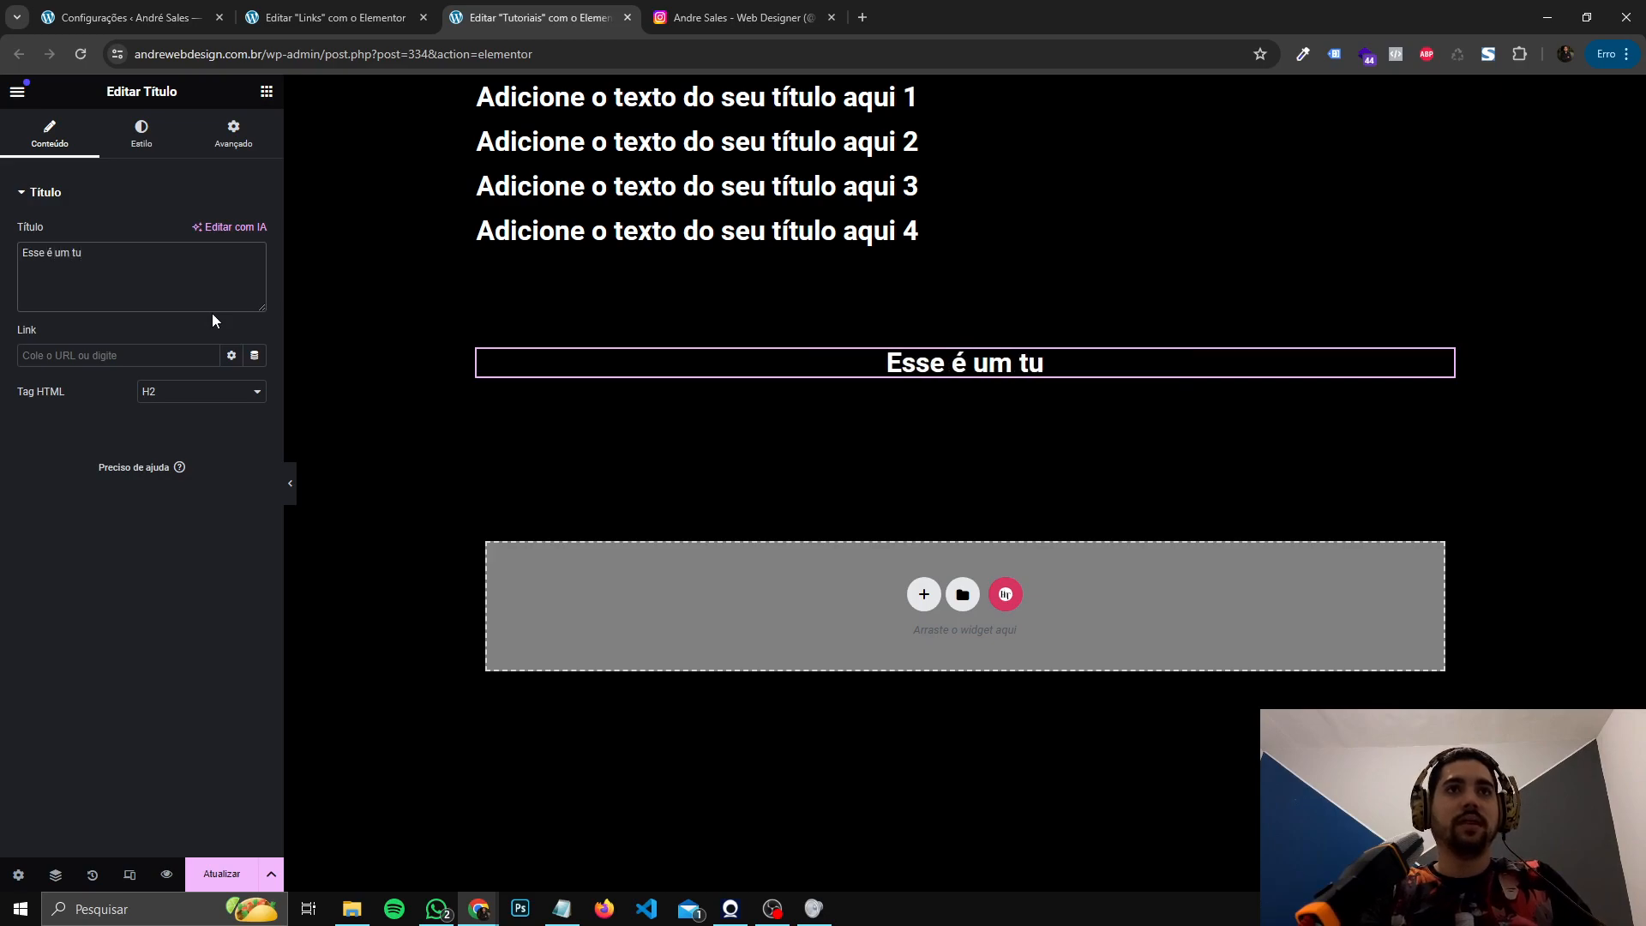
type("torial de containers")
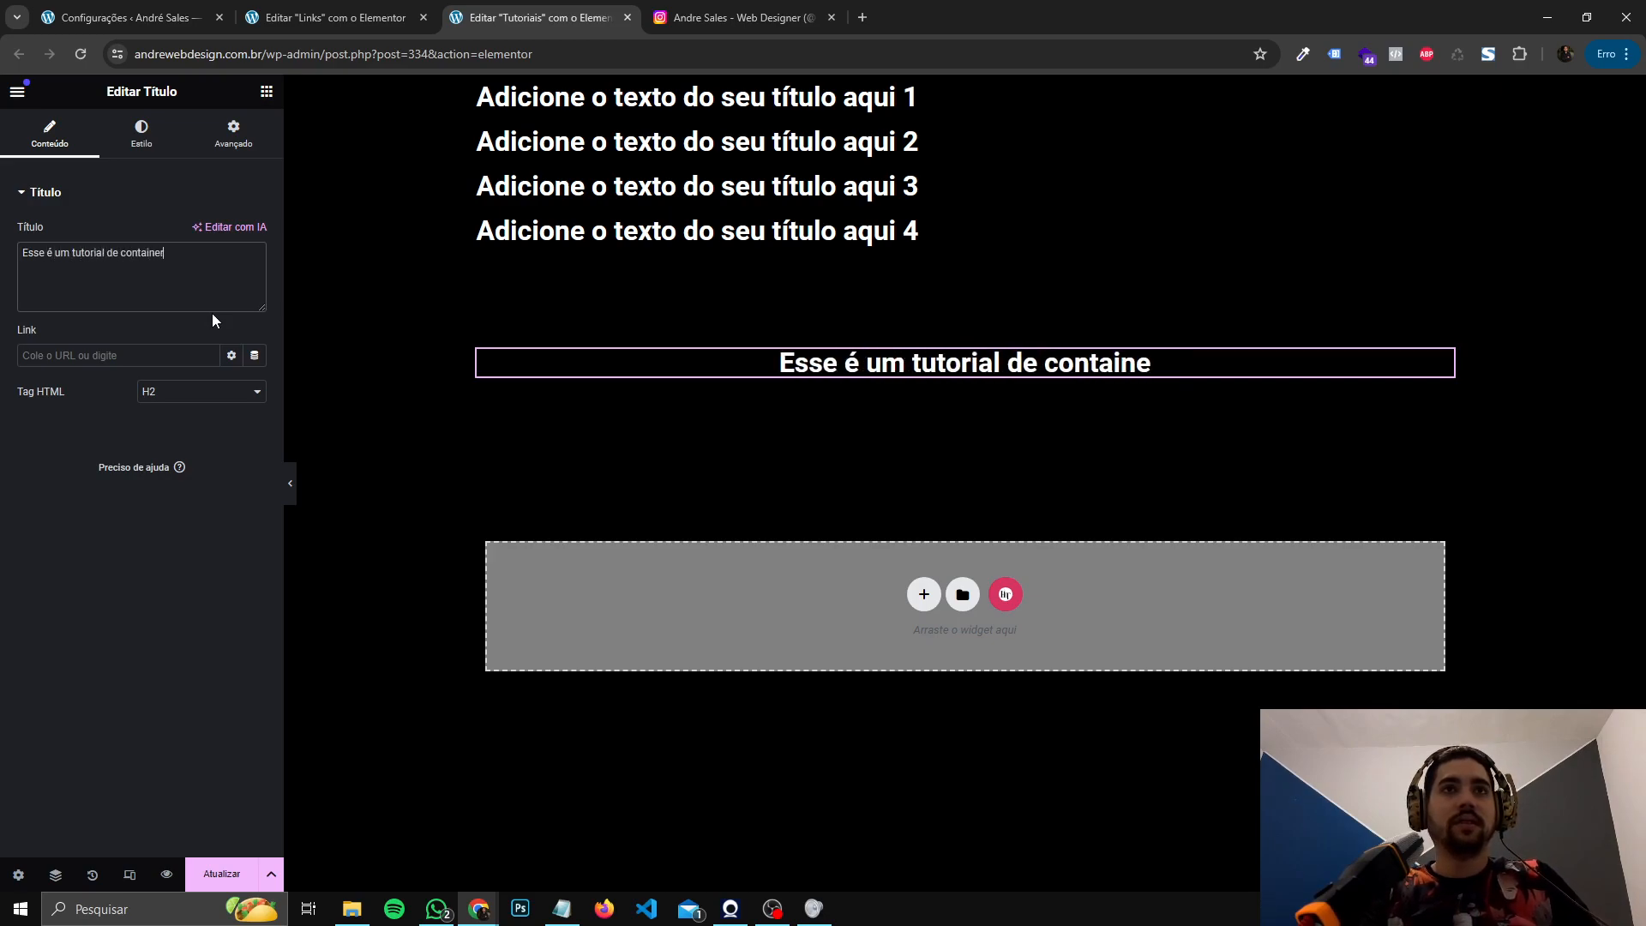
type(" básico")
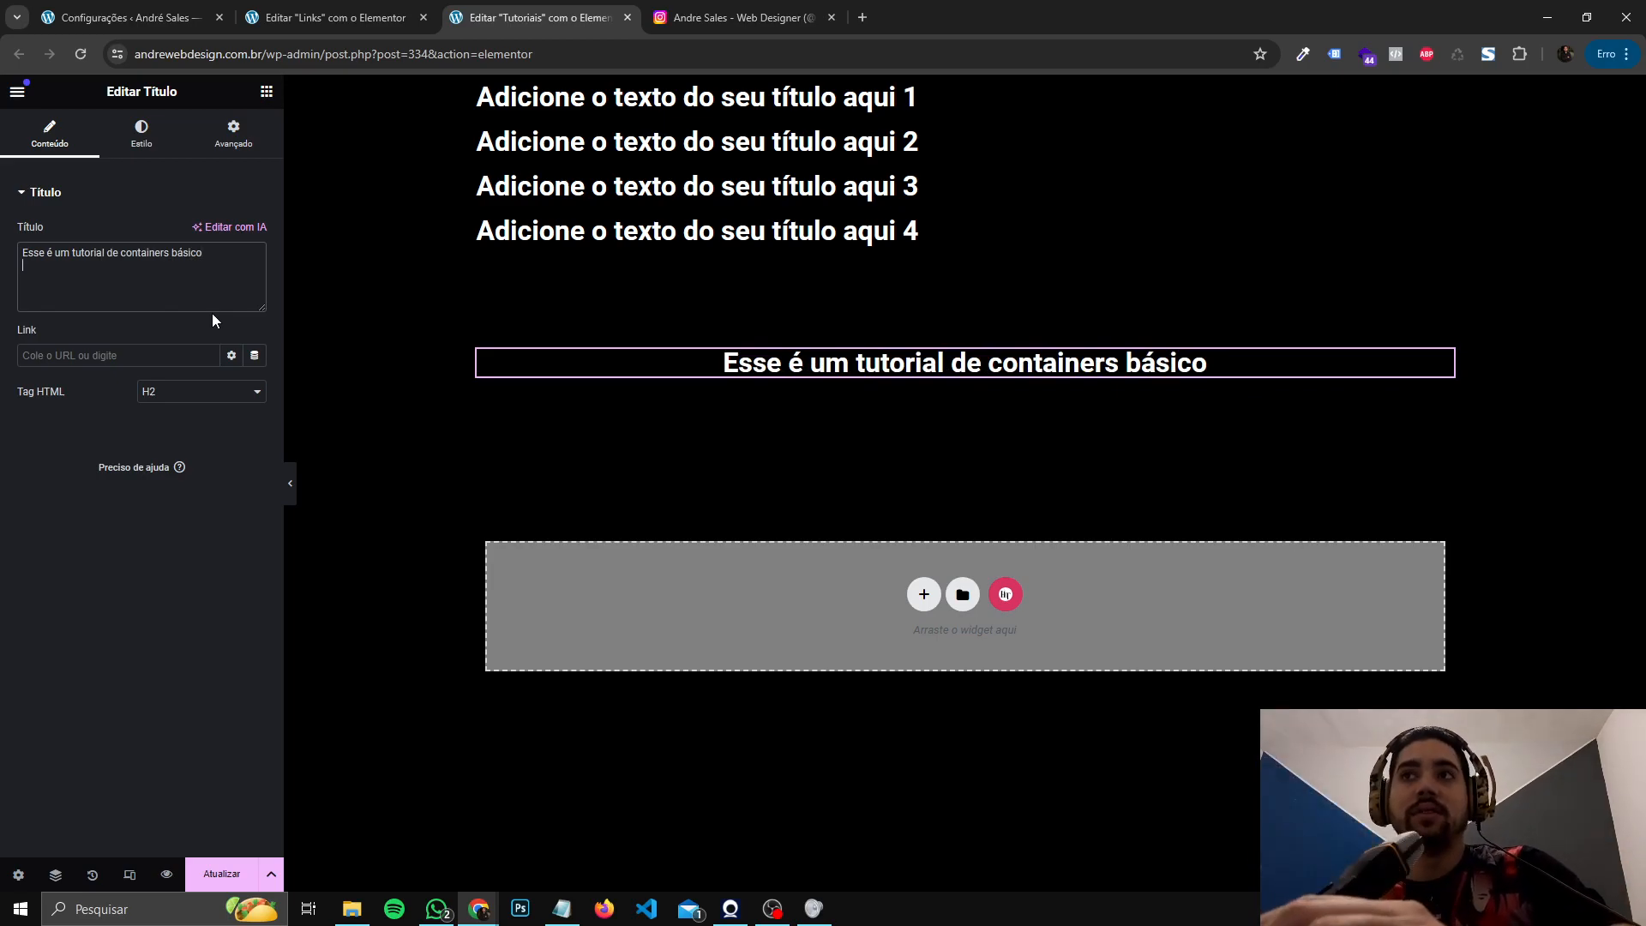
- Switch the heading's width (Largura) to Personalizado and set the custom width to 36%
left_click(234, 137)
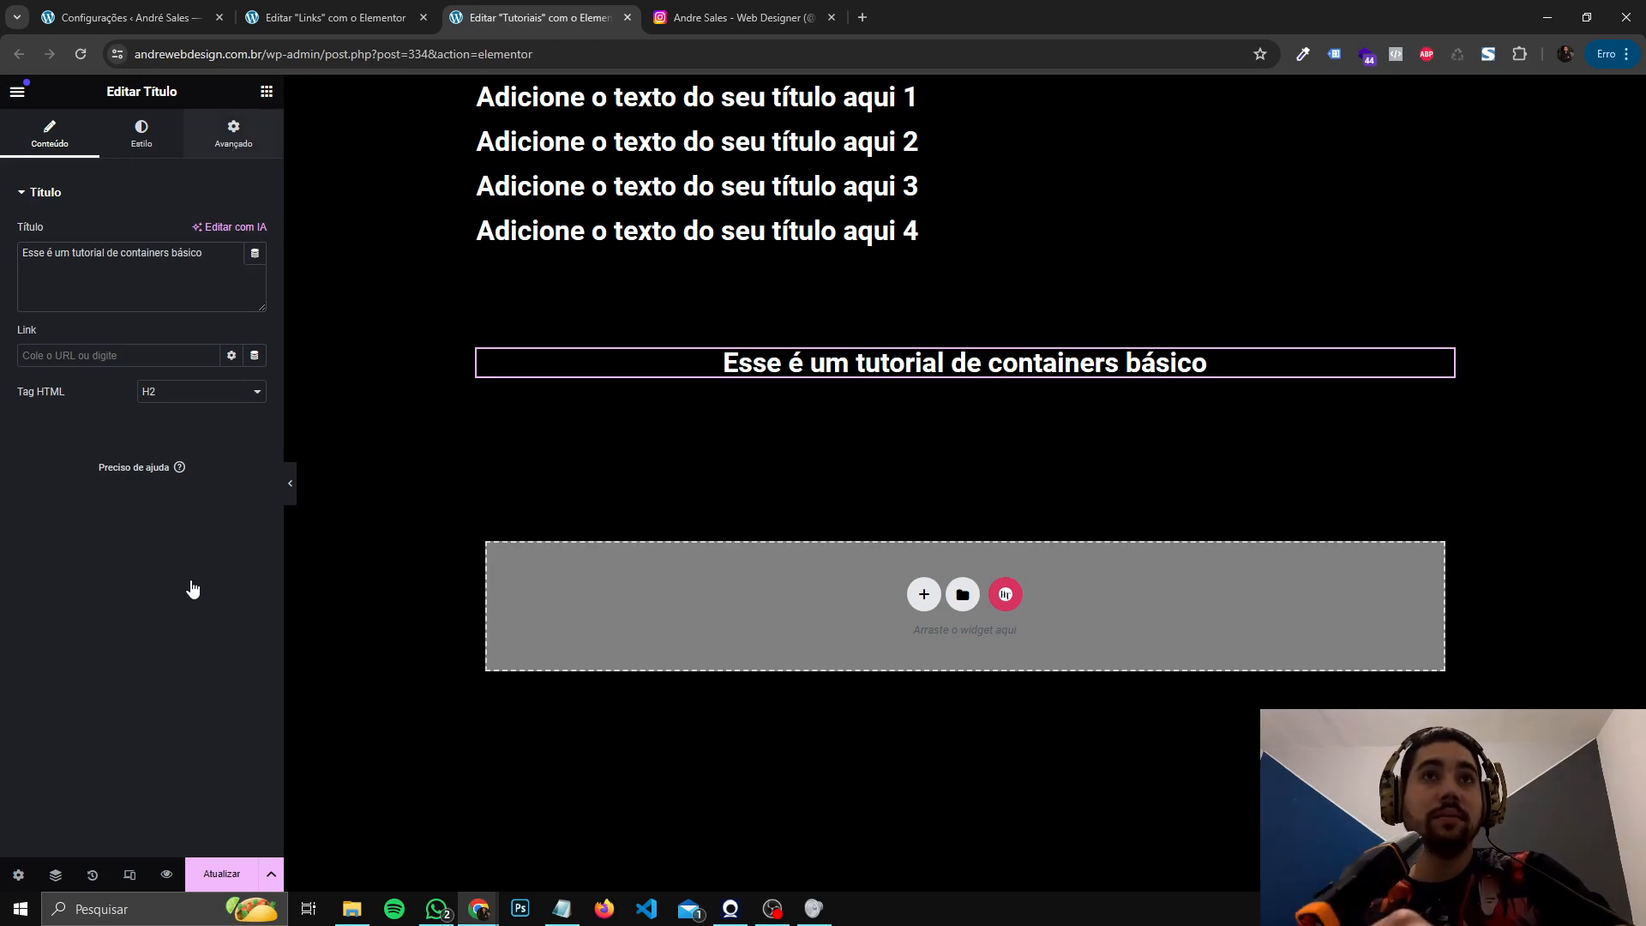
left_click(184, 374)
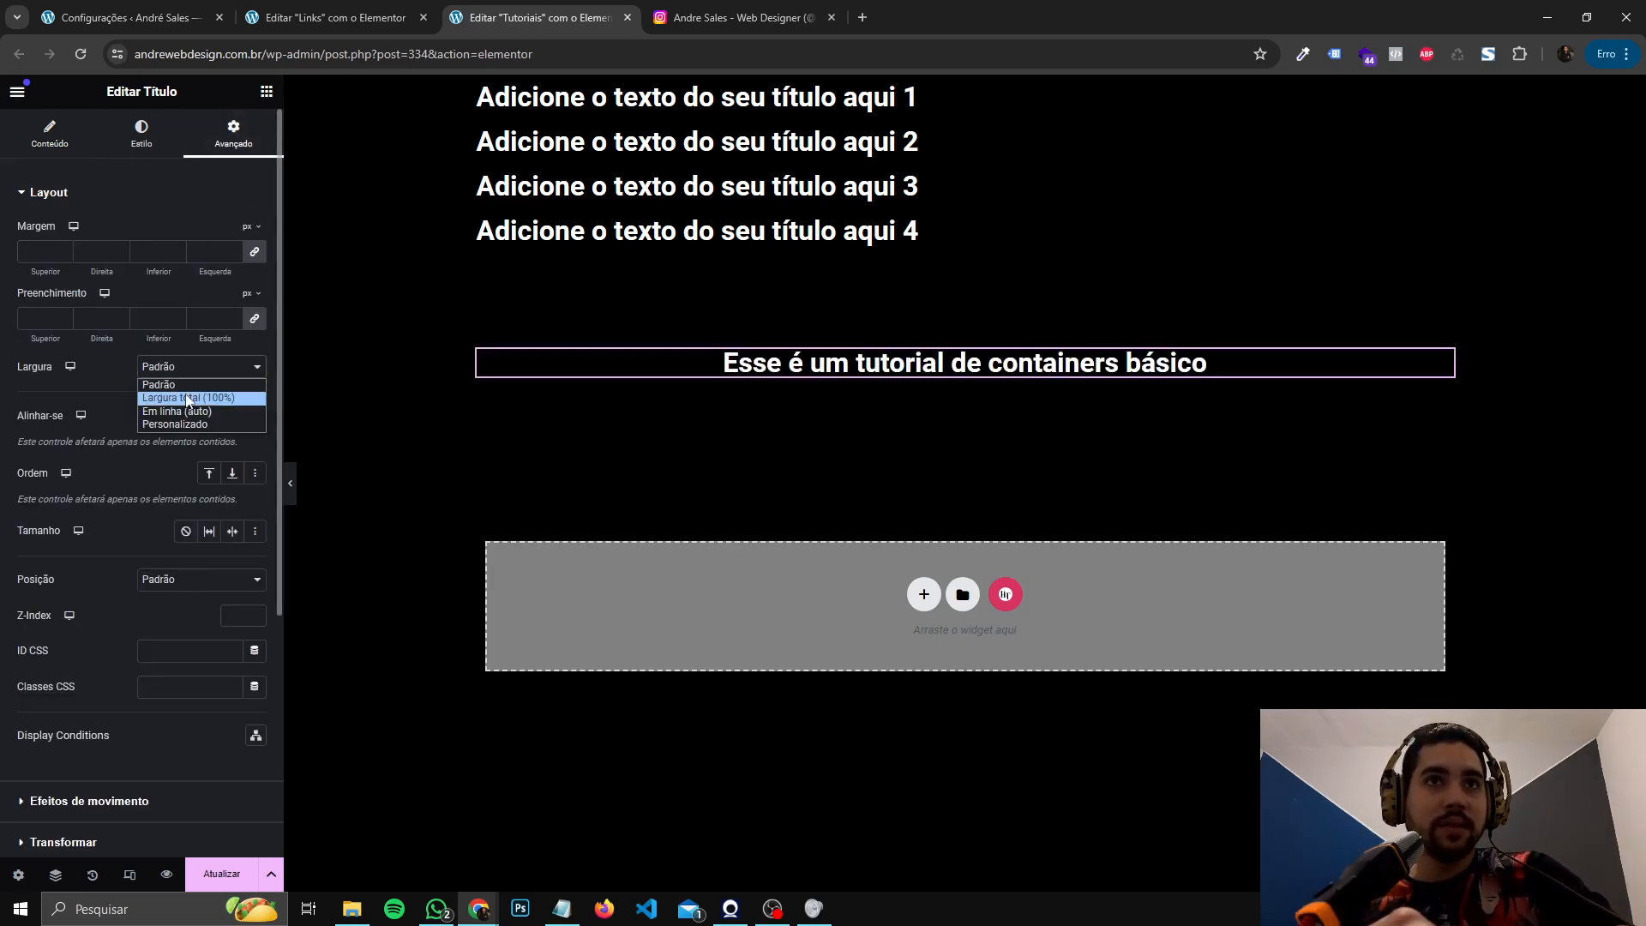
left_click(184, 426)
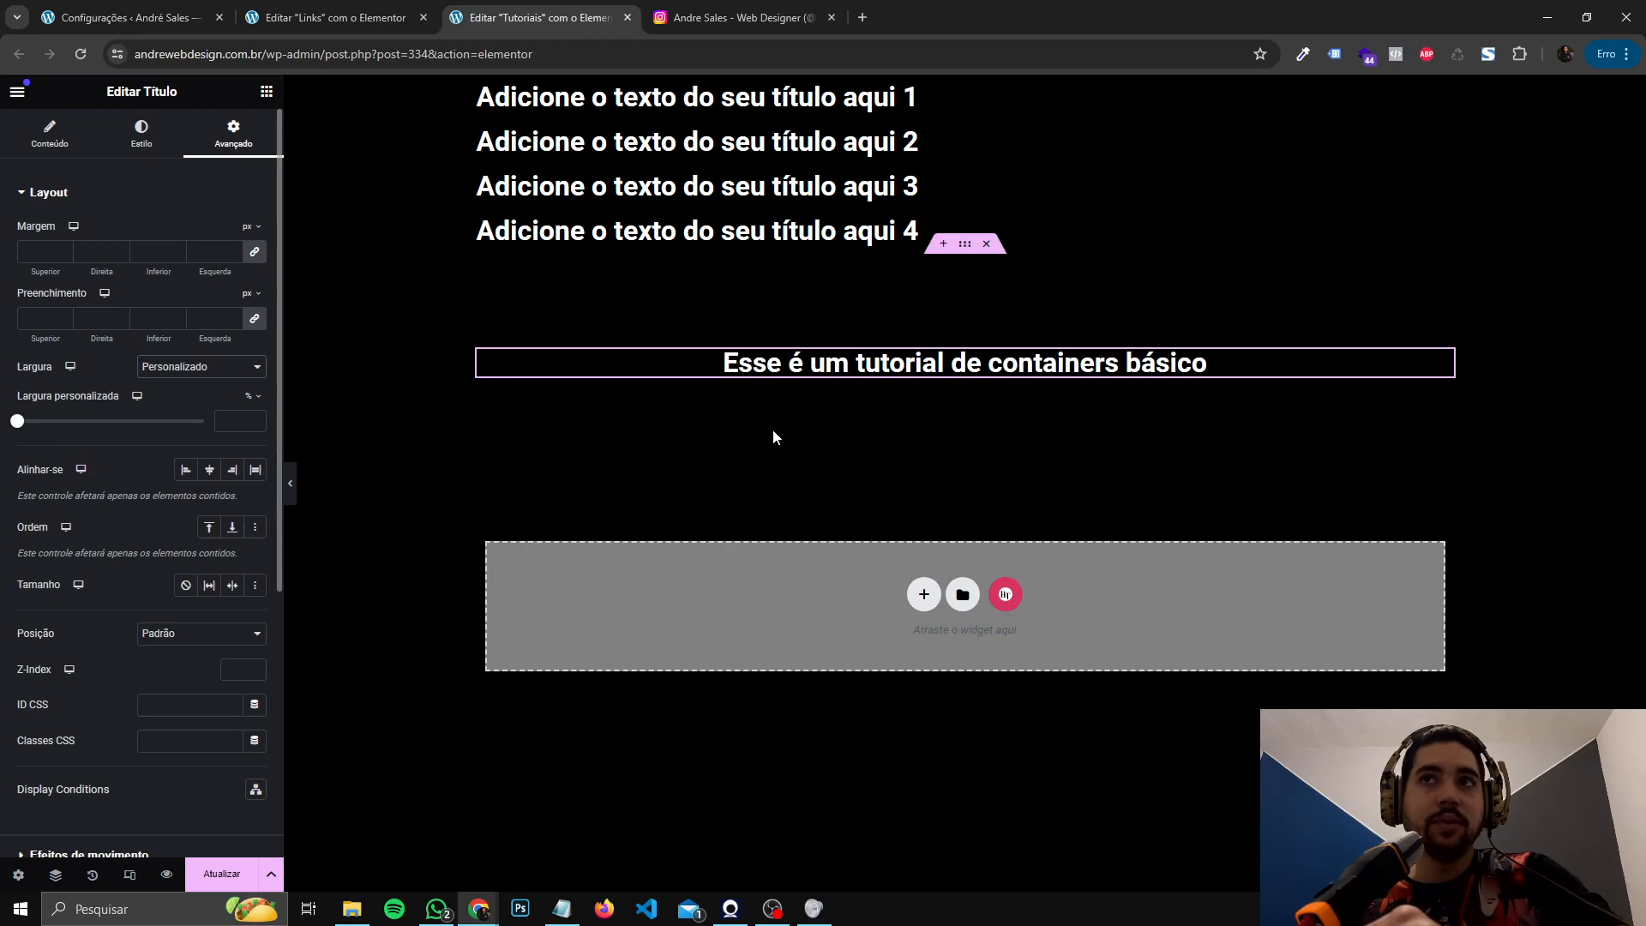
left_click_drag(17, 421, 87, 433)
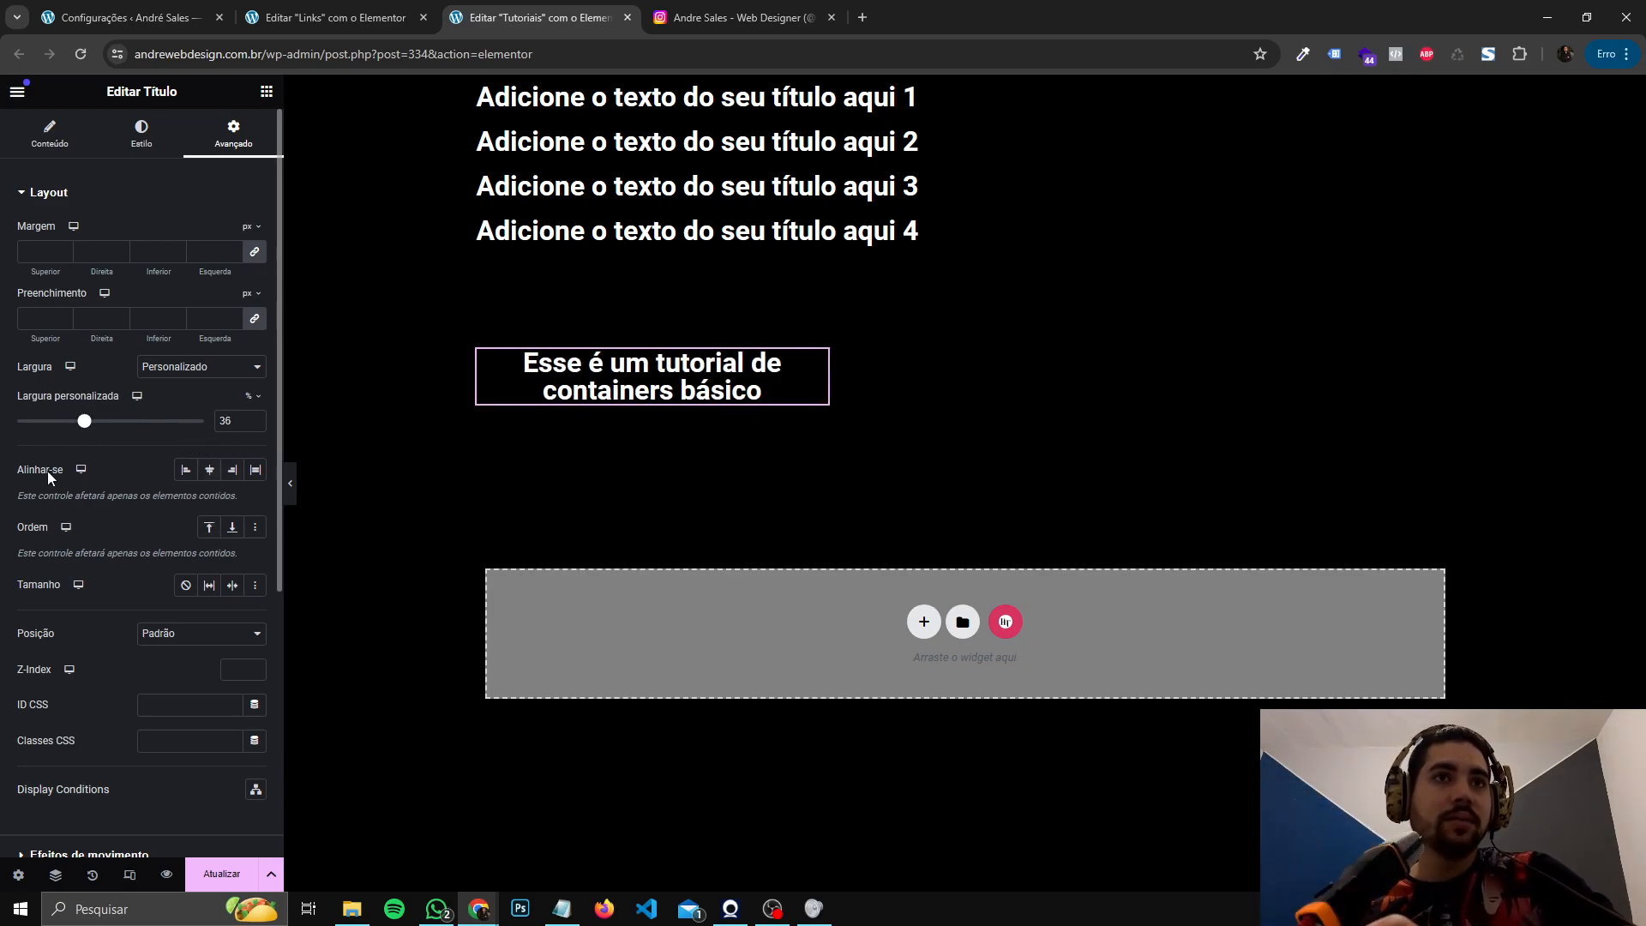
- Try centre, end and stretch self-alignment (Alinhar-se) on the heading and leave it on Centro
left_click(209, 473)
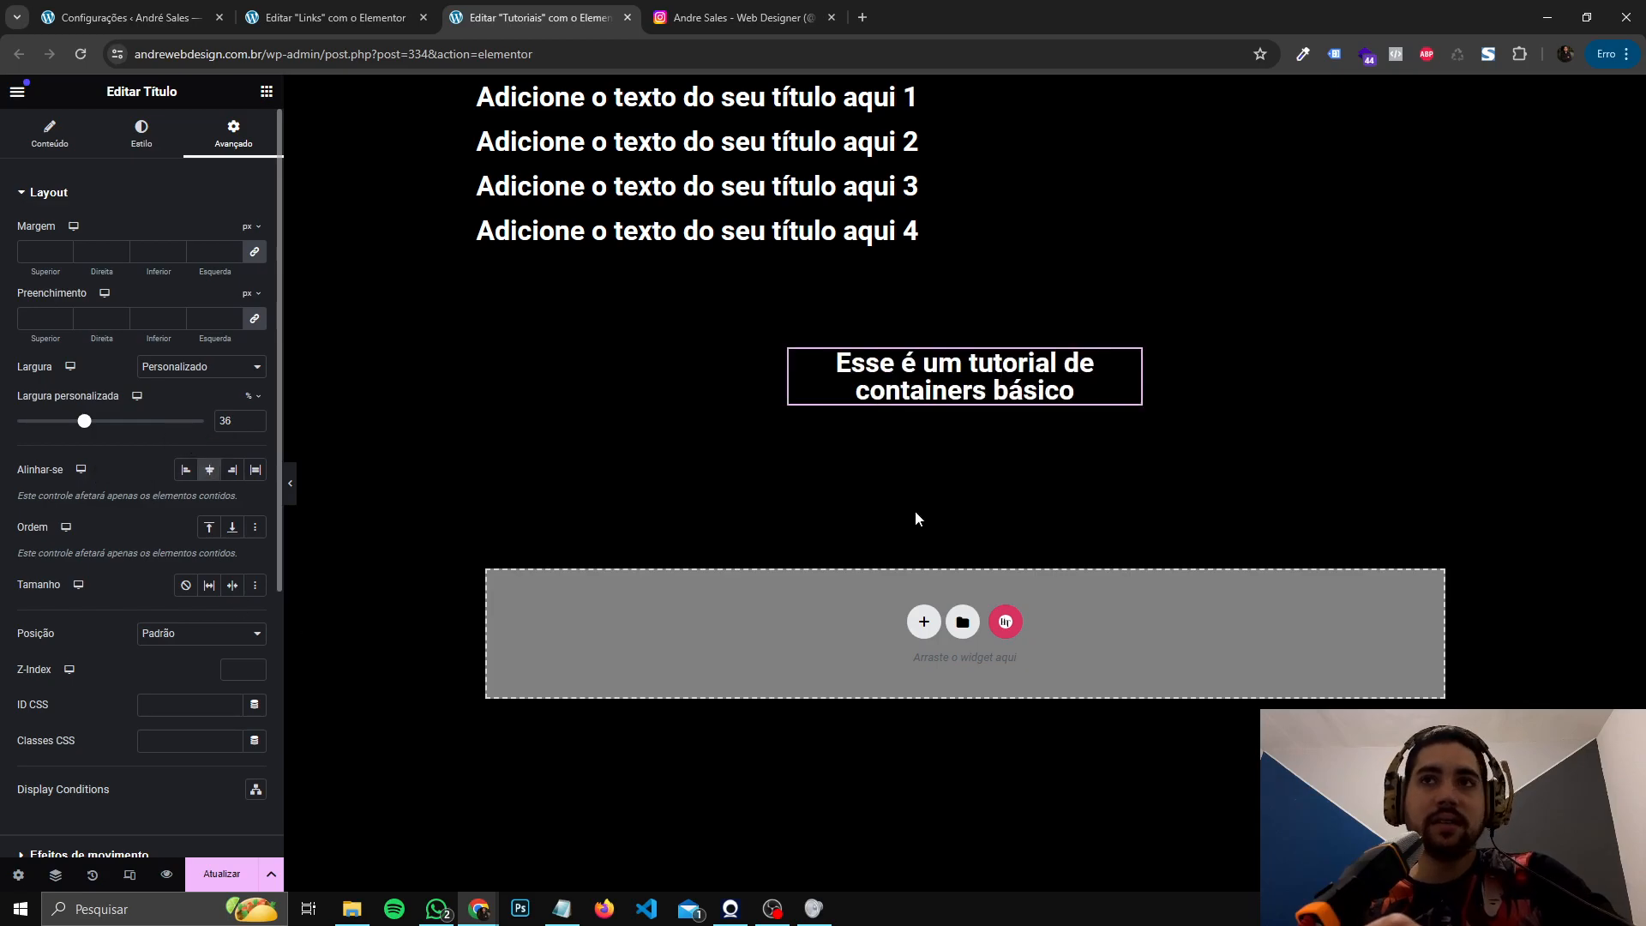
left_click(232, 470)
left_click(256, 470)
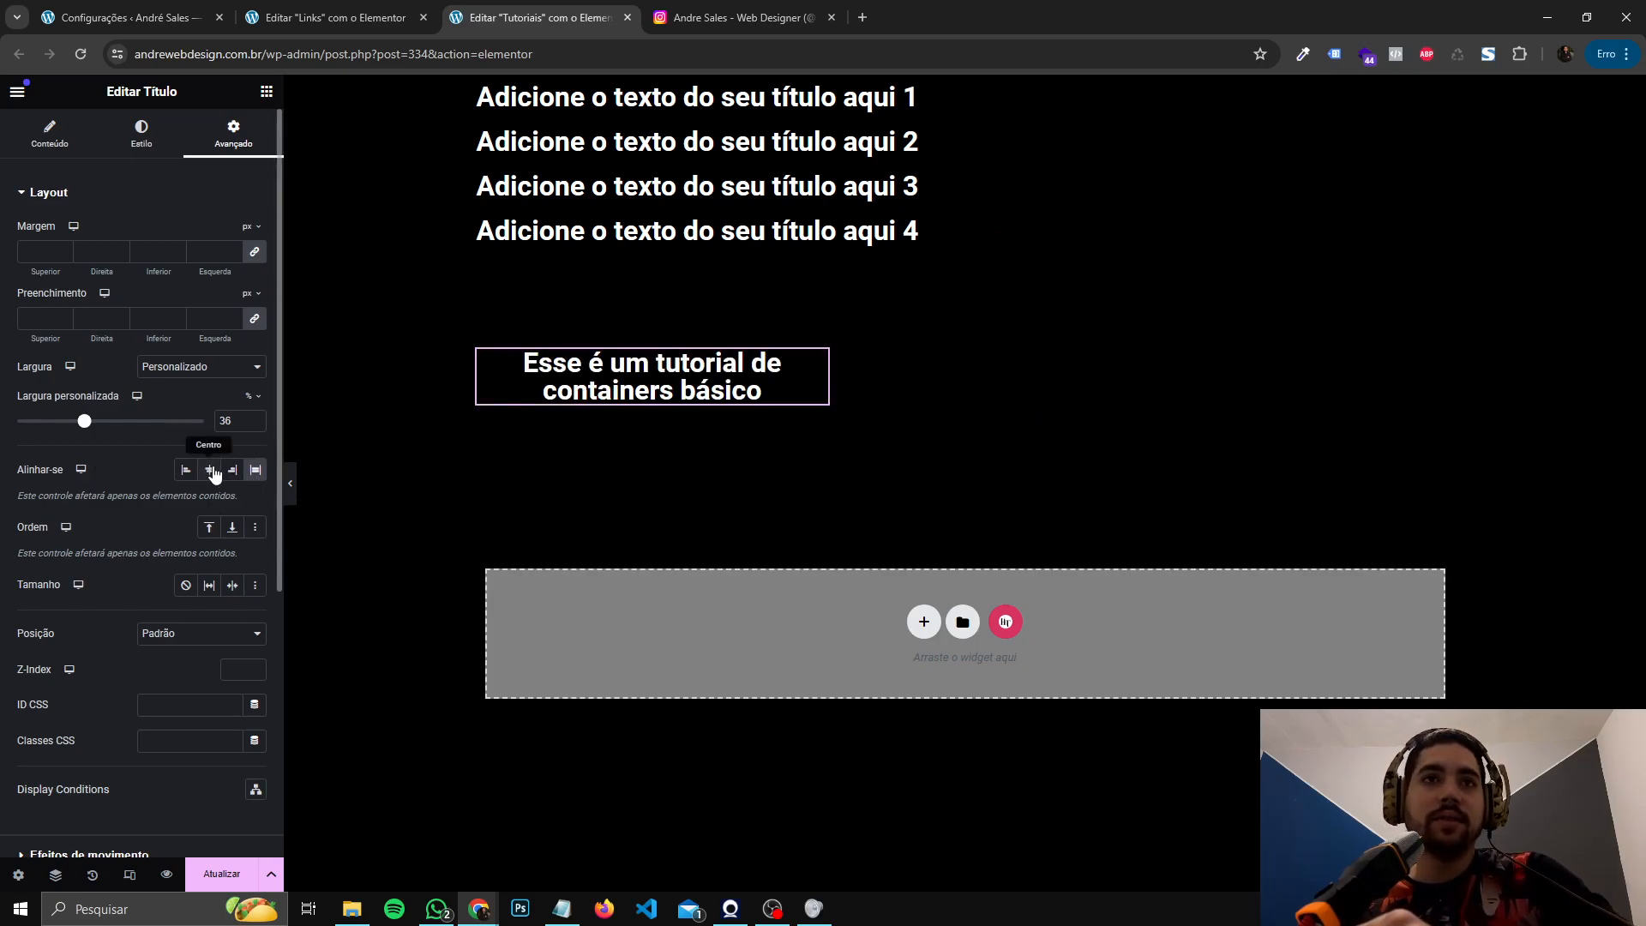
left_click(214, 474)
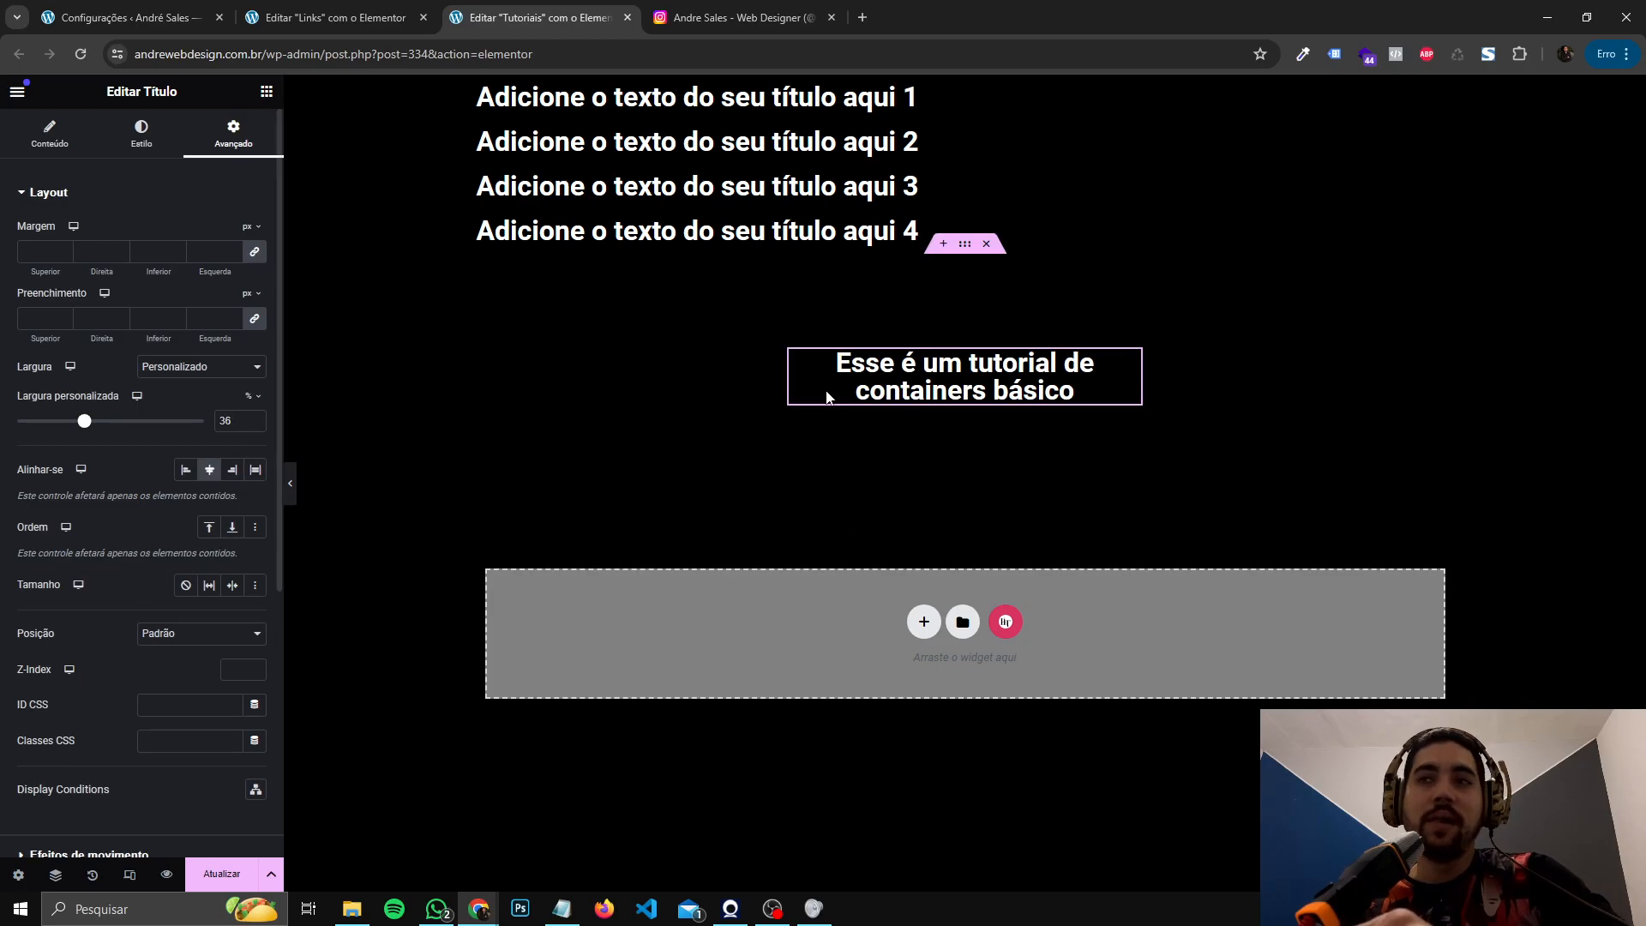
- Duplicate the tutorial heading and change the copy's text to "Esse é um tutorial de containers básico 2"
right_click(934, 372)
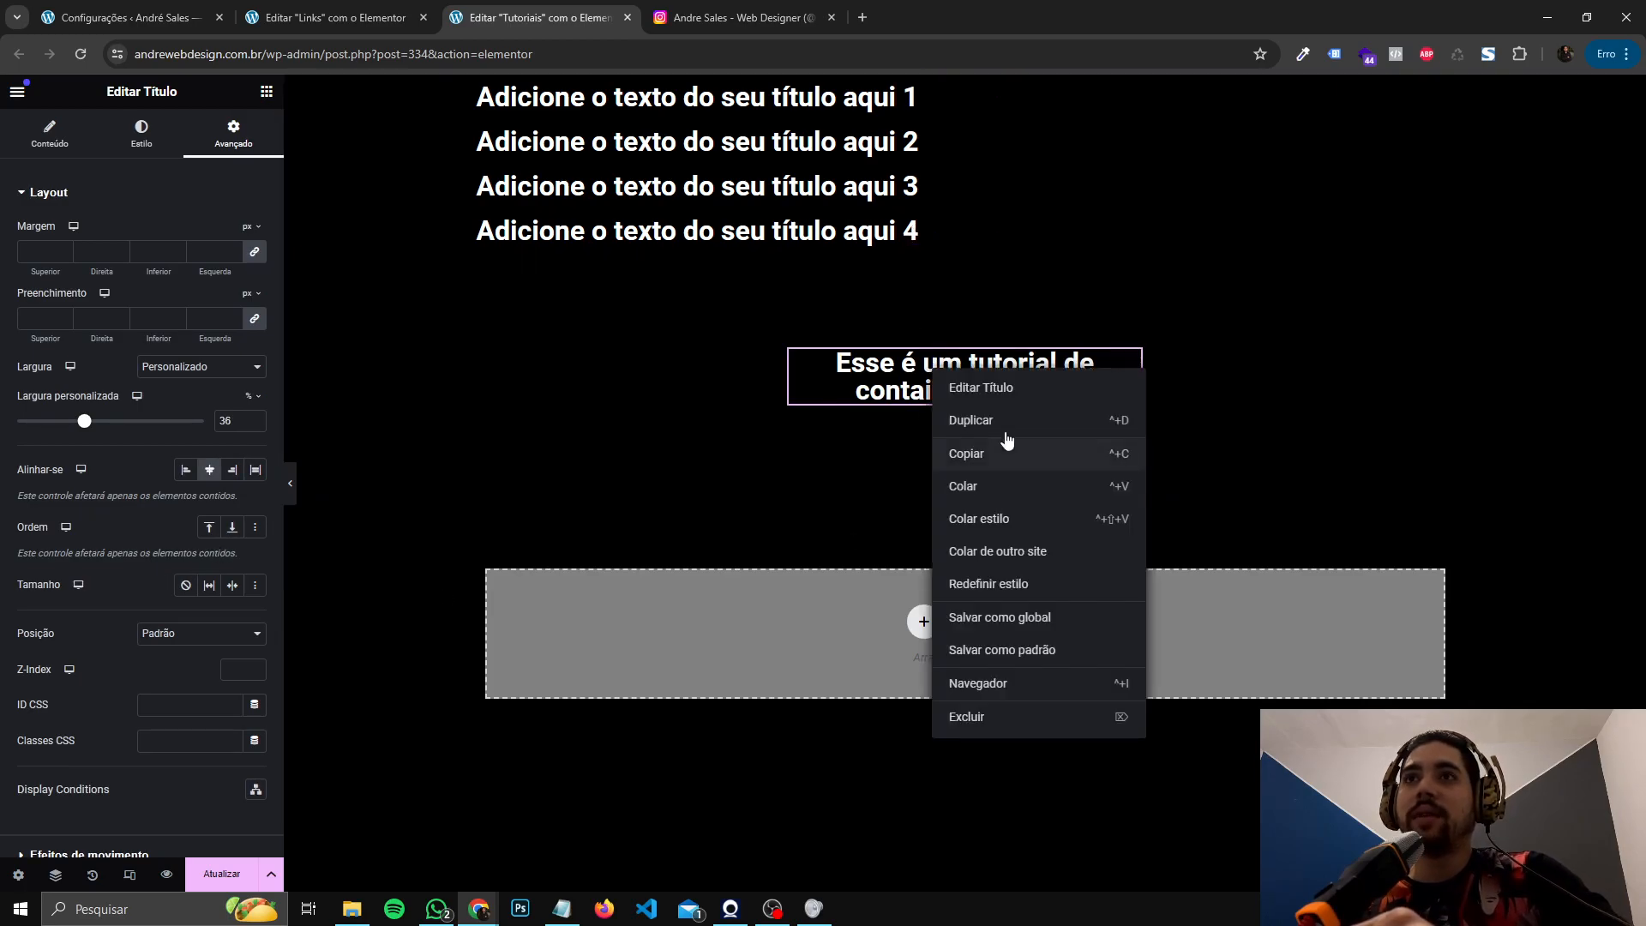
left_click(1008, 441)
left_click(217, 277)
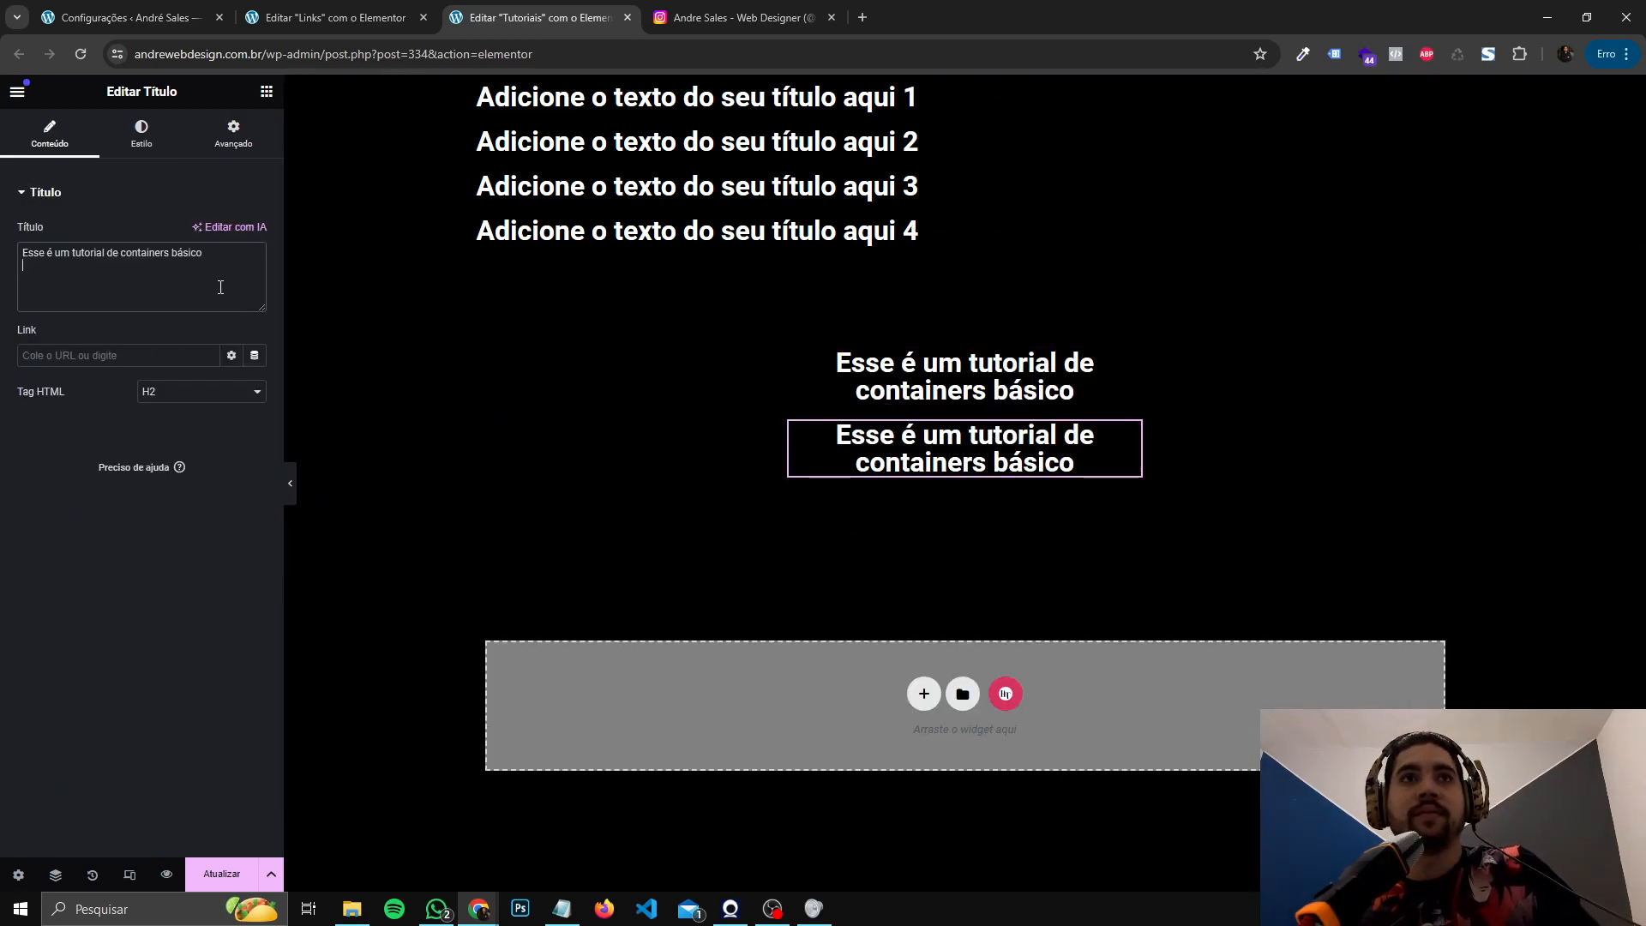
type("2")
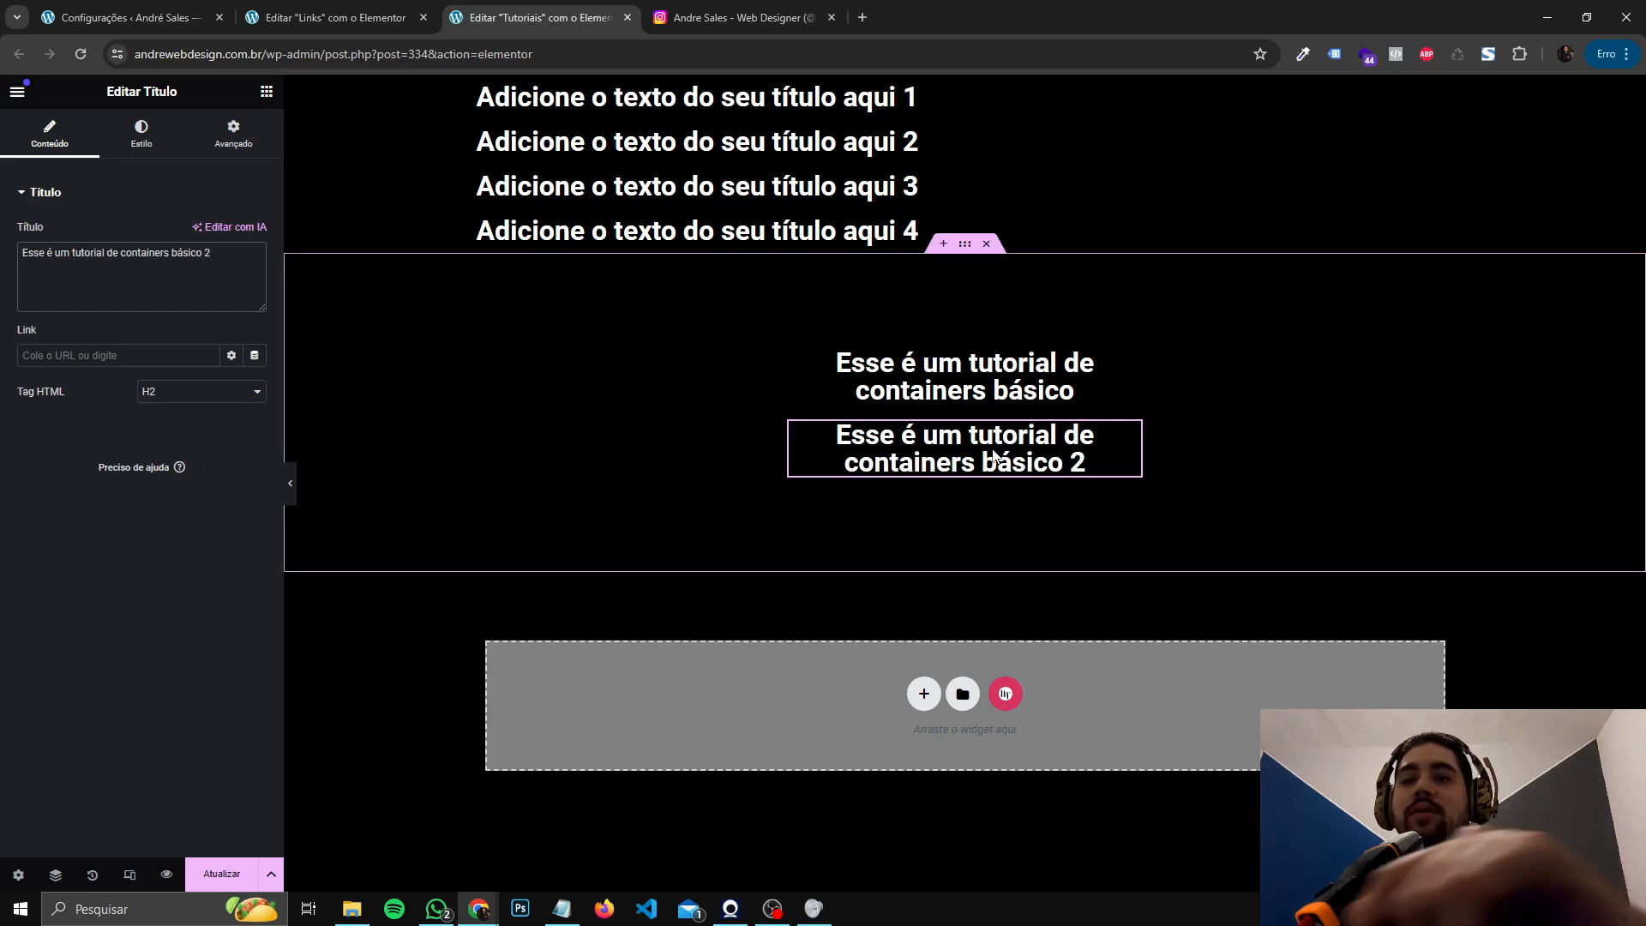
left_click(943, 382)
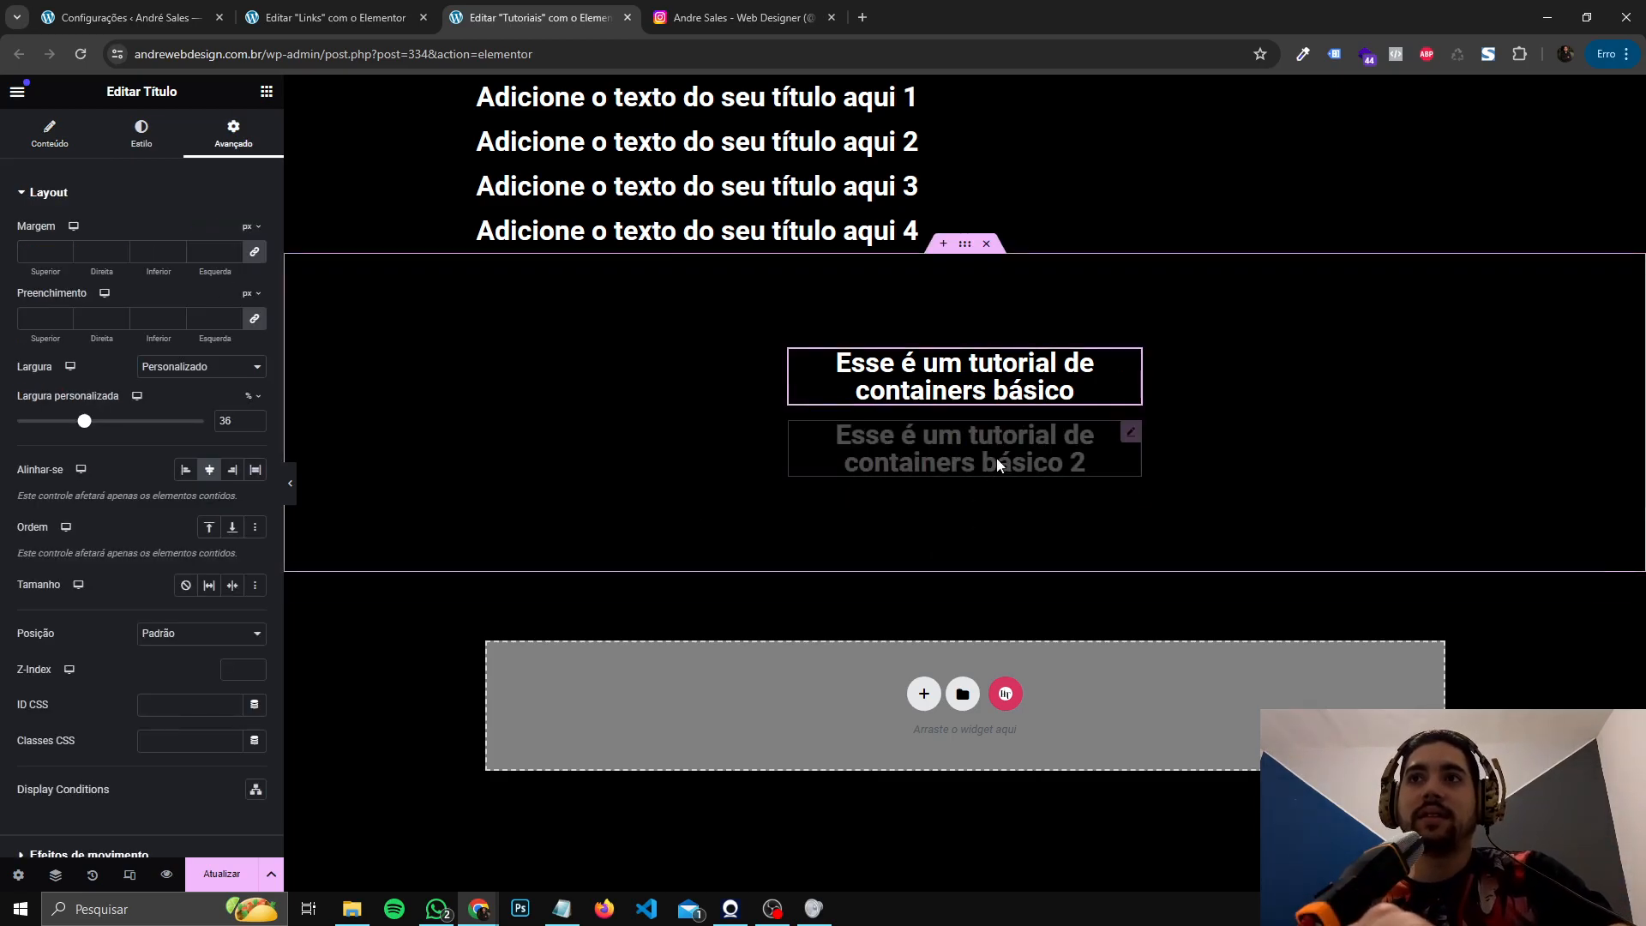
left_click(1045, 459)
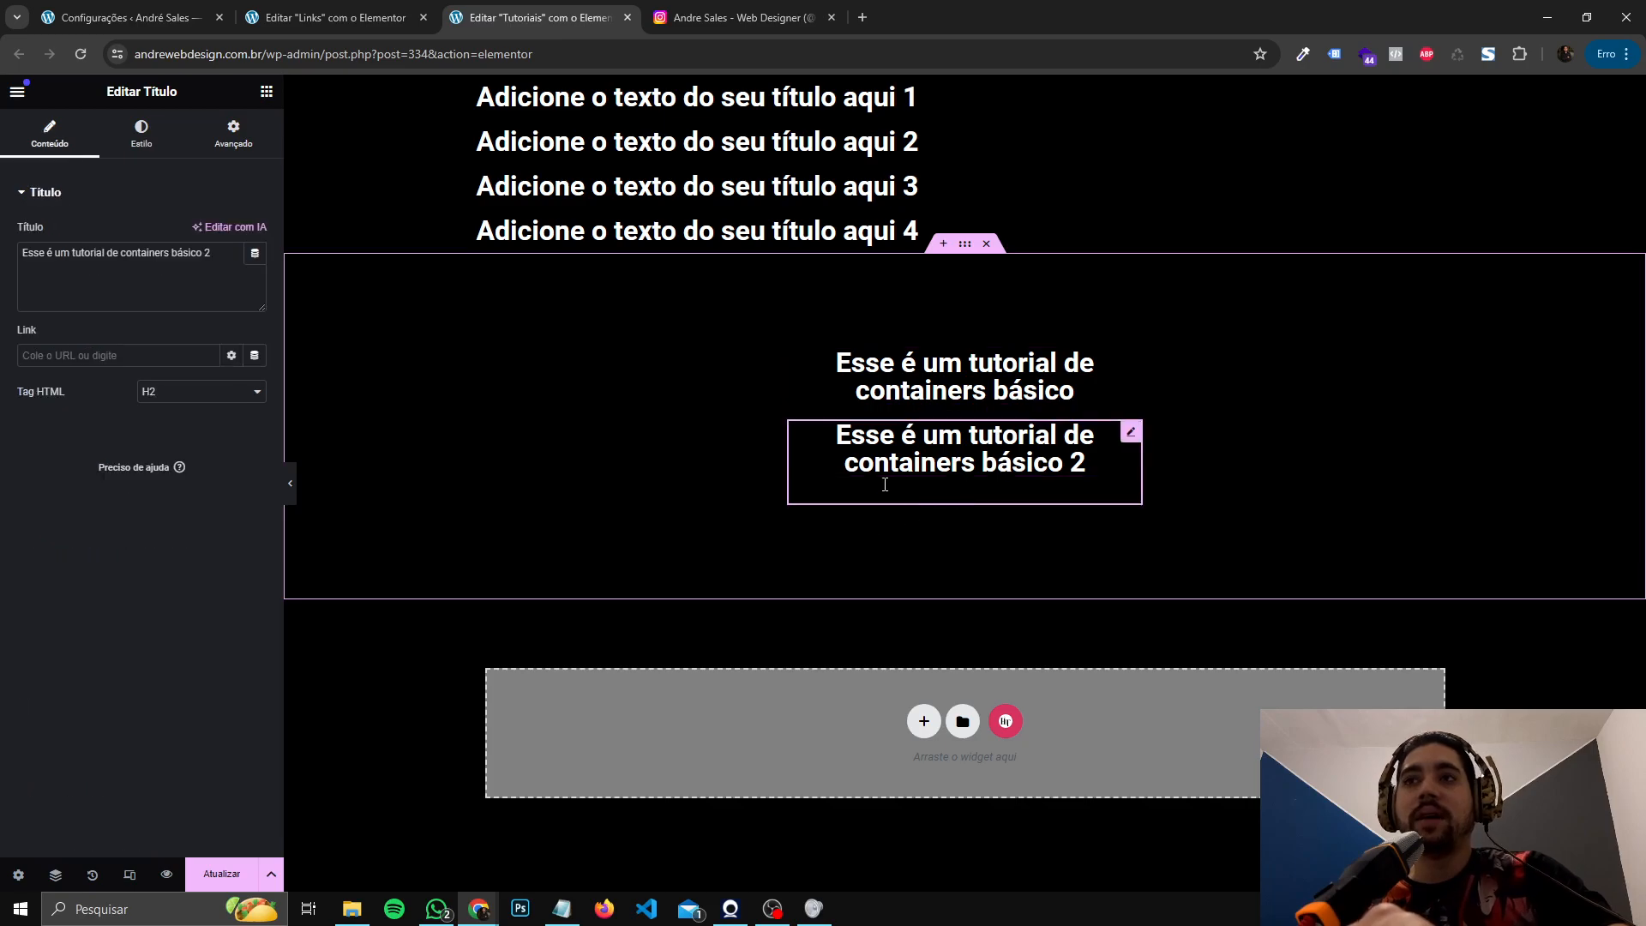
left_click(1054, 400)
left_click(1025, 464)
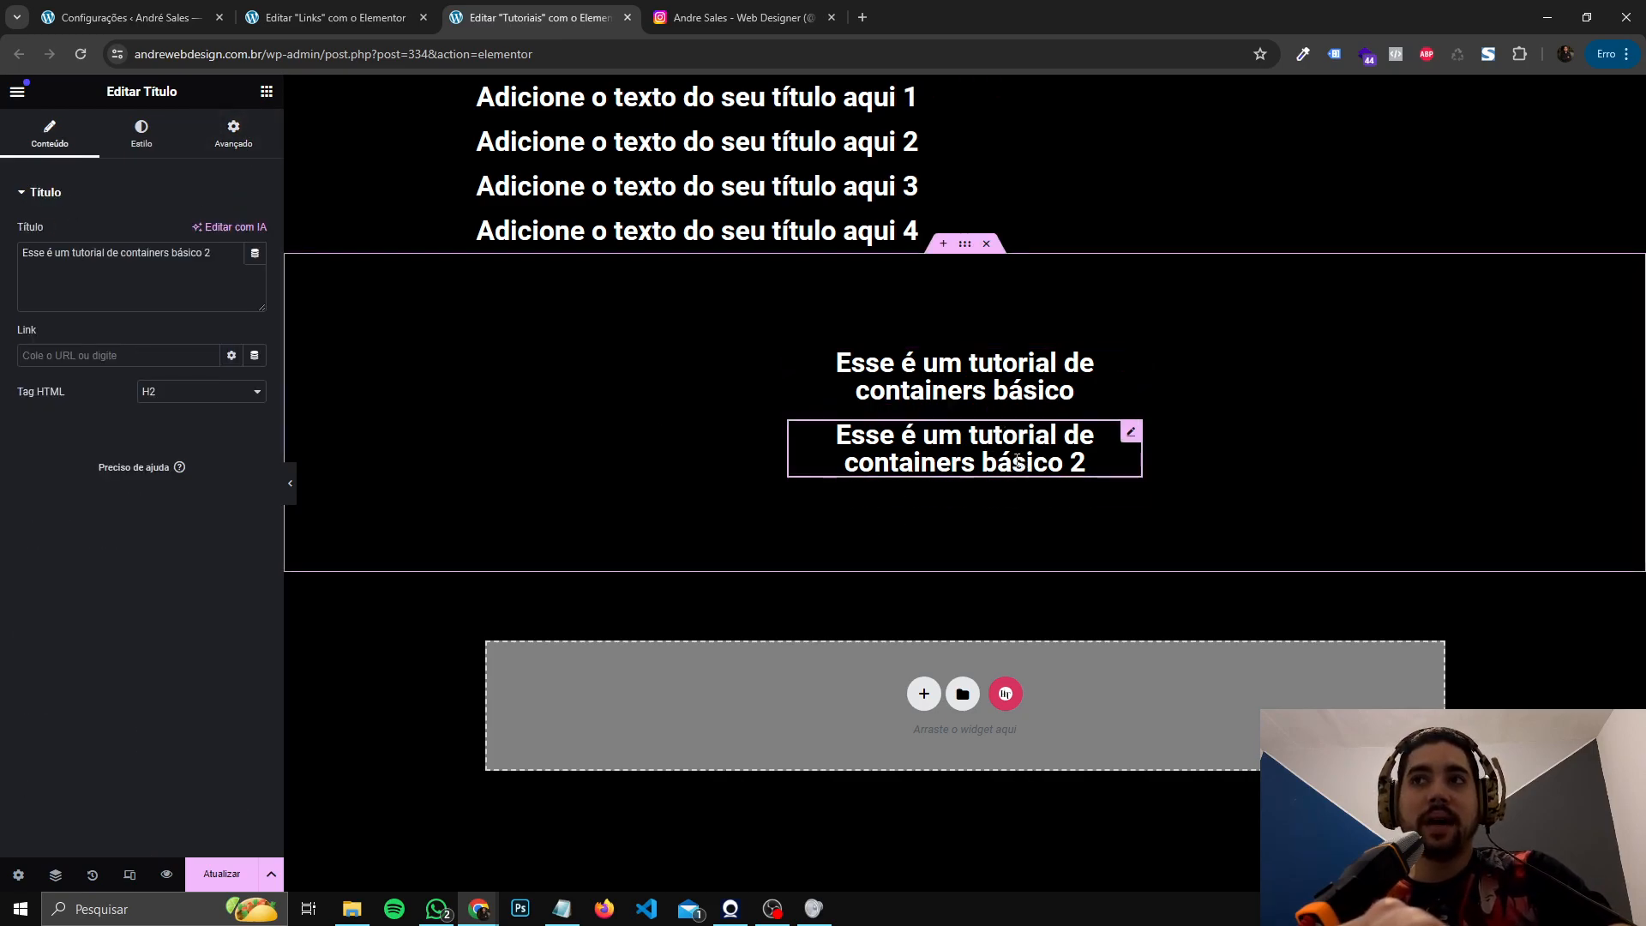
- Try the reversed-column and horizontal-row directions on the padded container, and return it to Coluna - vertical
left_click(966, 246)
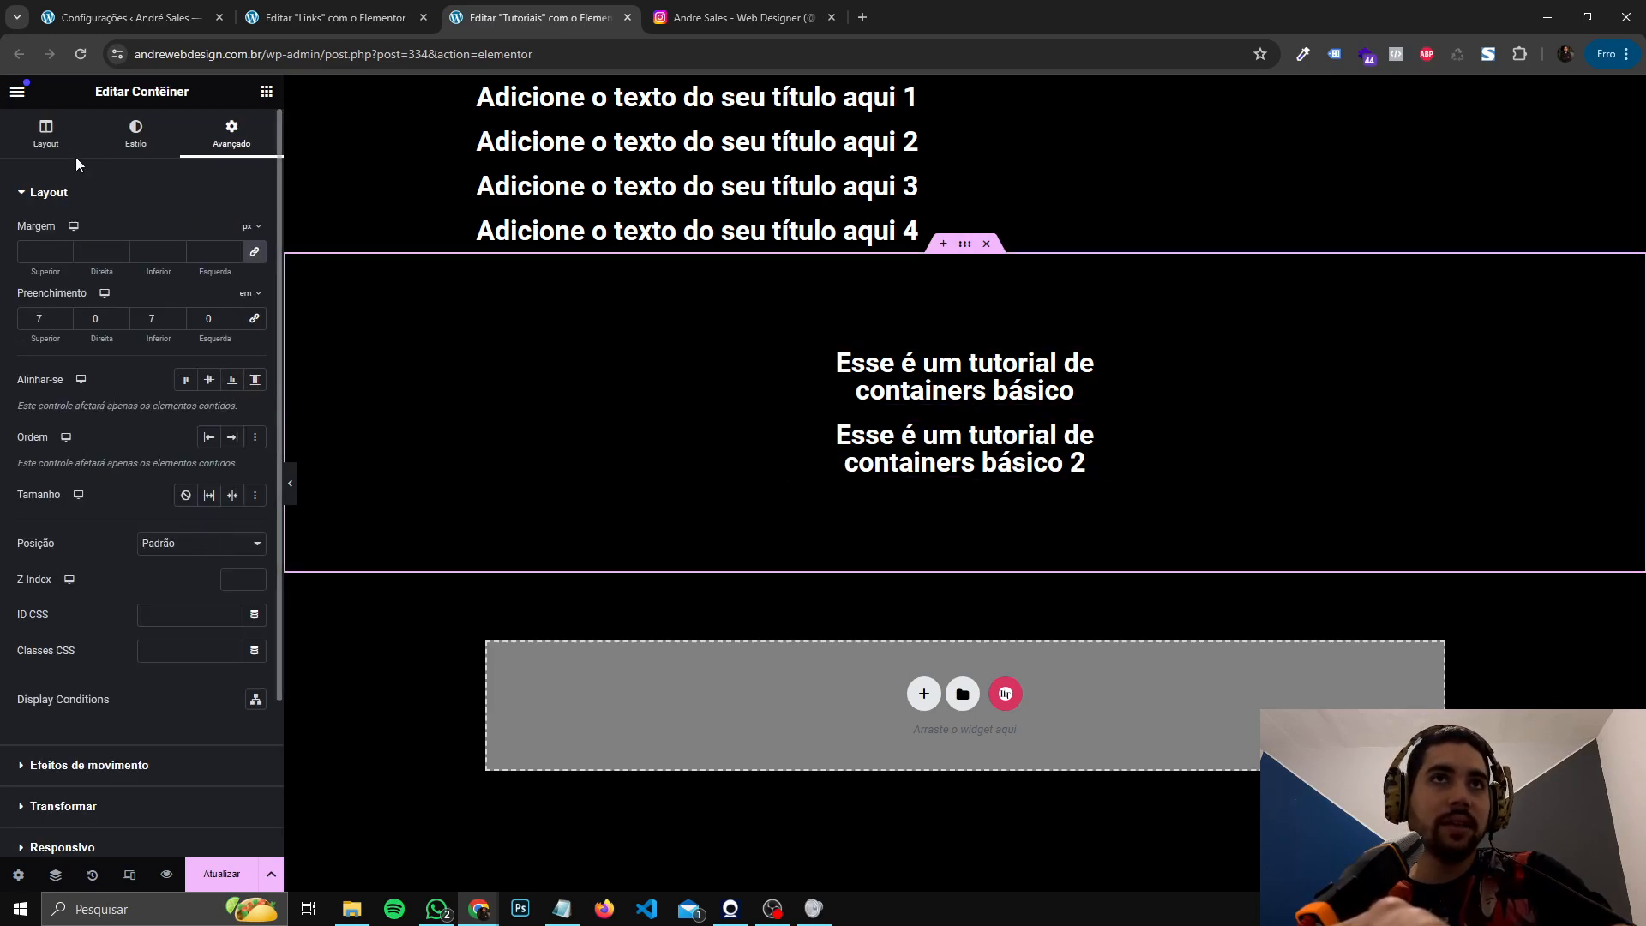
left_click(46, 134)
left_click(255, 448)
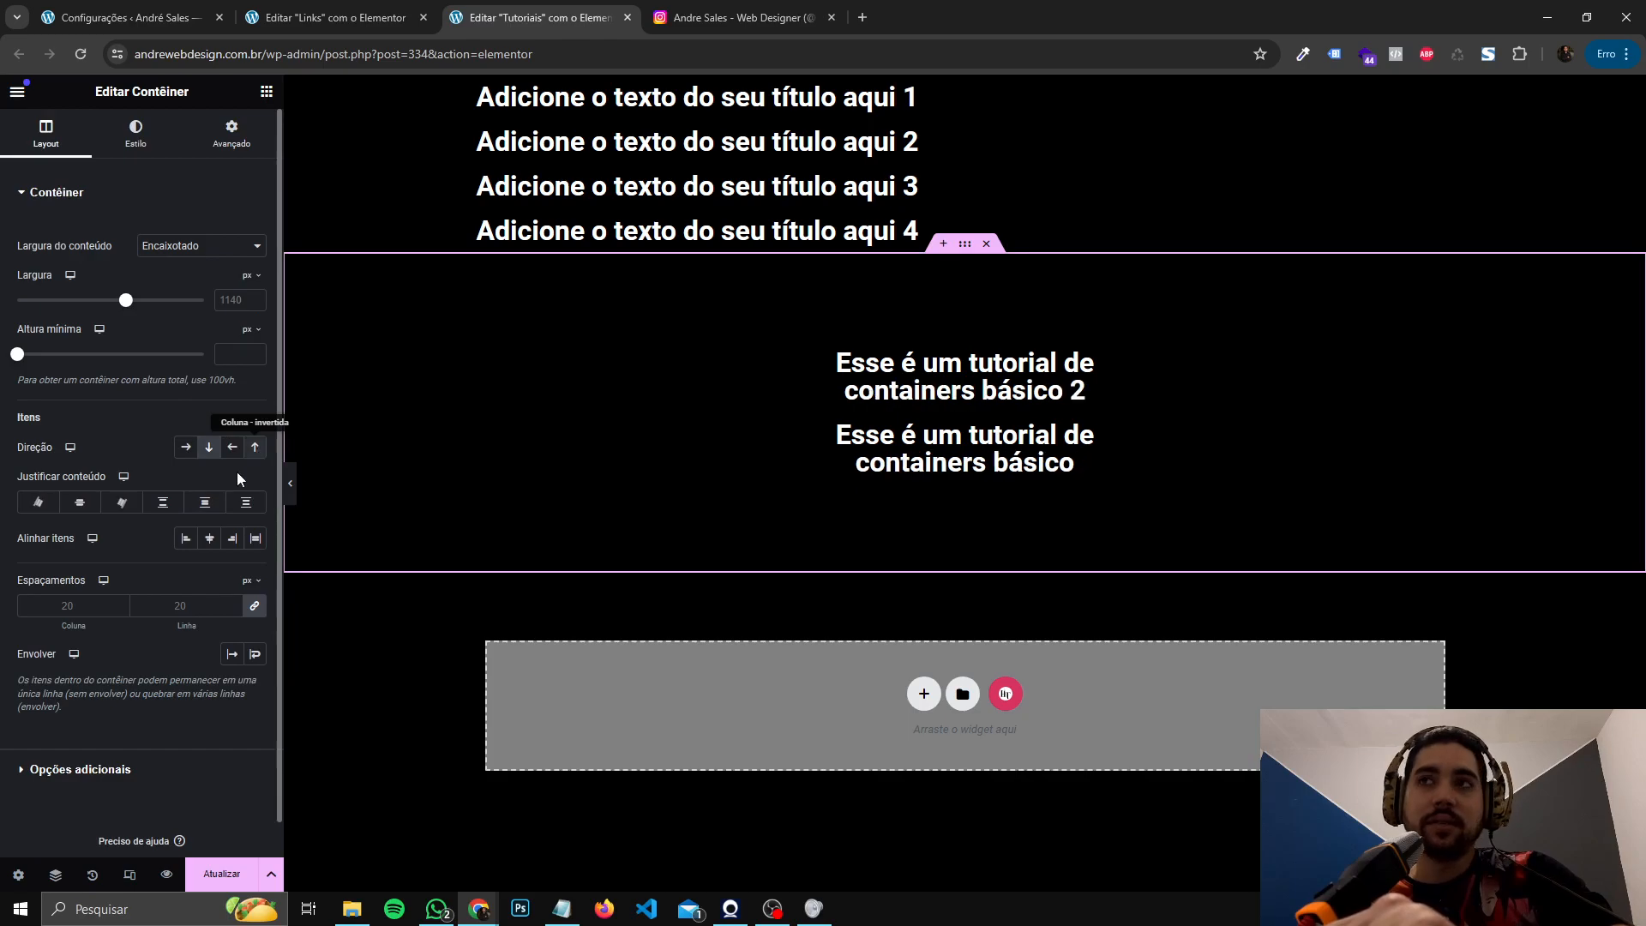
left_click(192, 451)
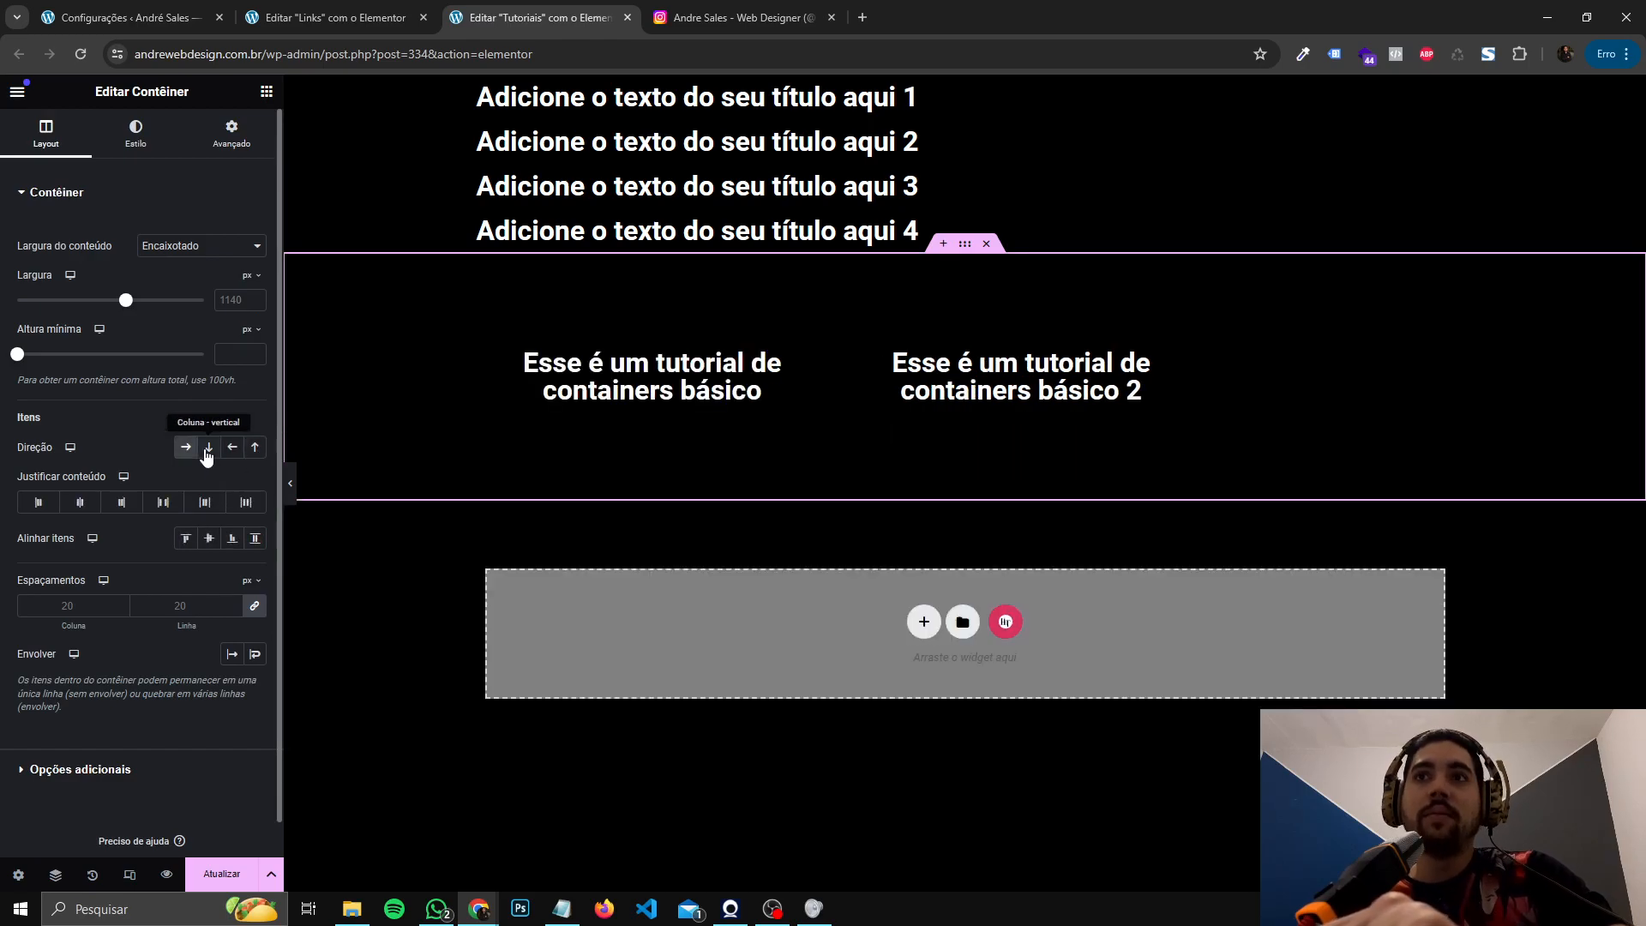
left_click(209, 447)
- Duplicate the "básico 2" heading and change the copy's text to "Esse é um tutorial de containers básico 3"
right_click(1026, 451)
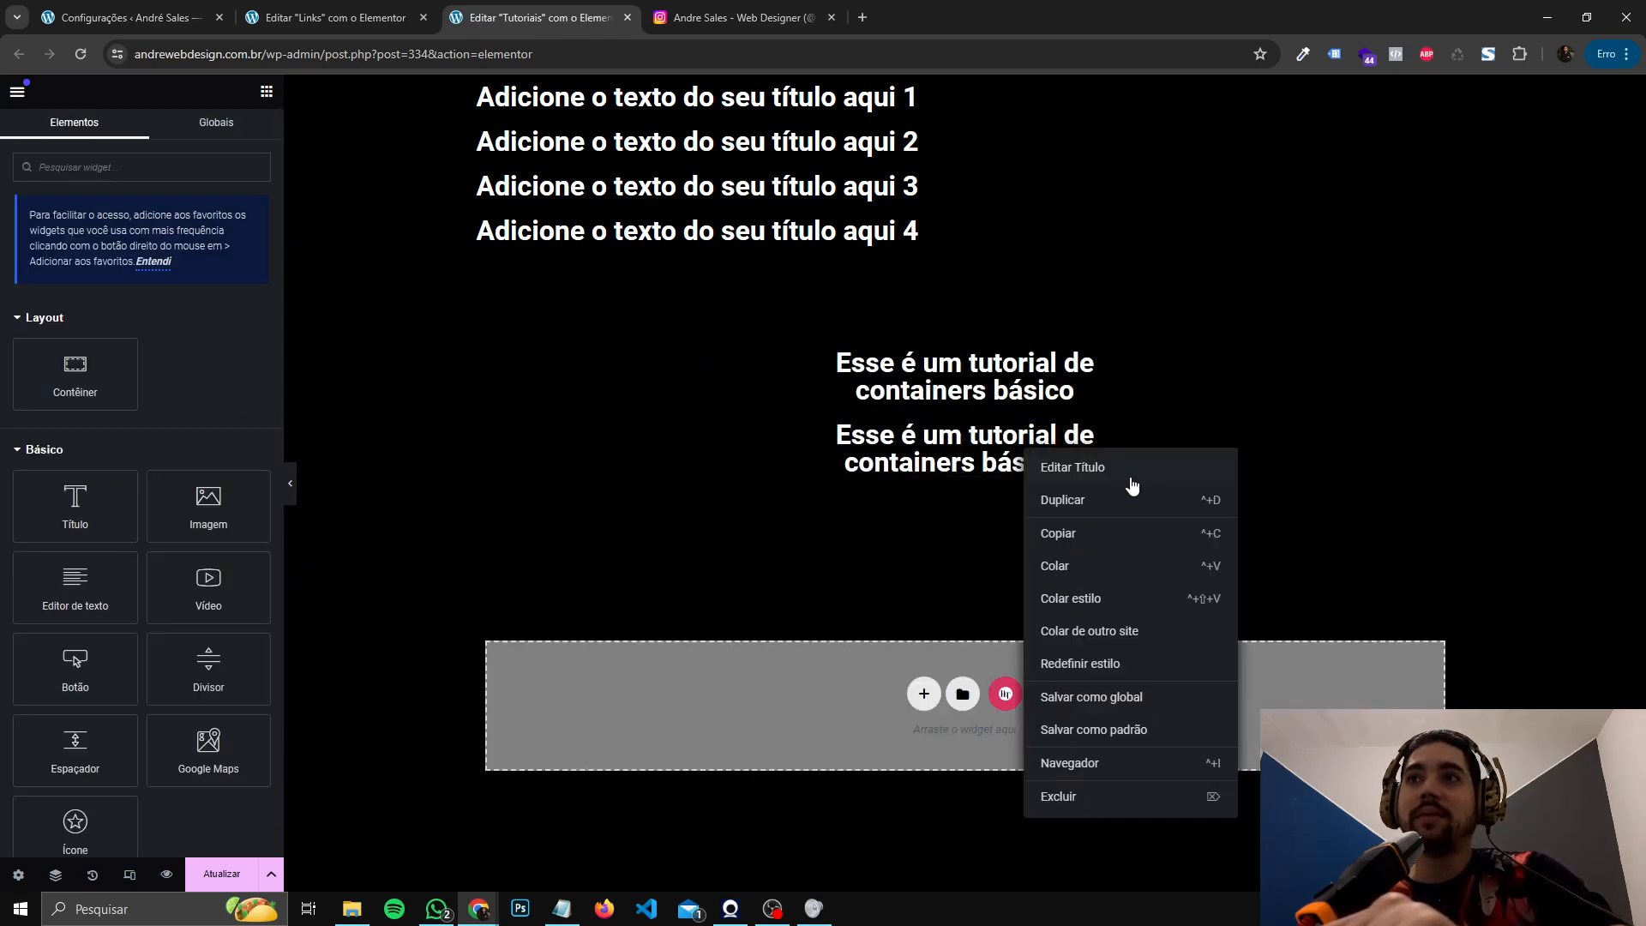
left_click(1092, 509)
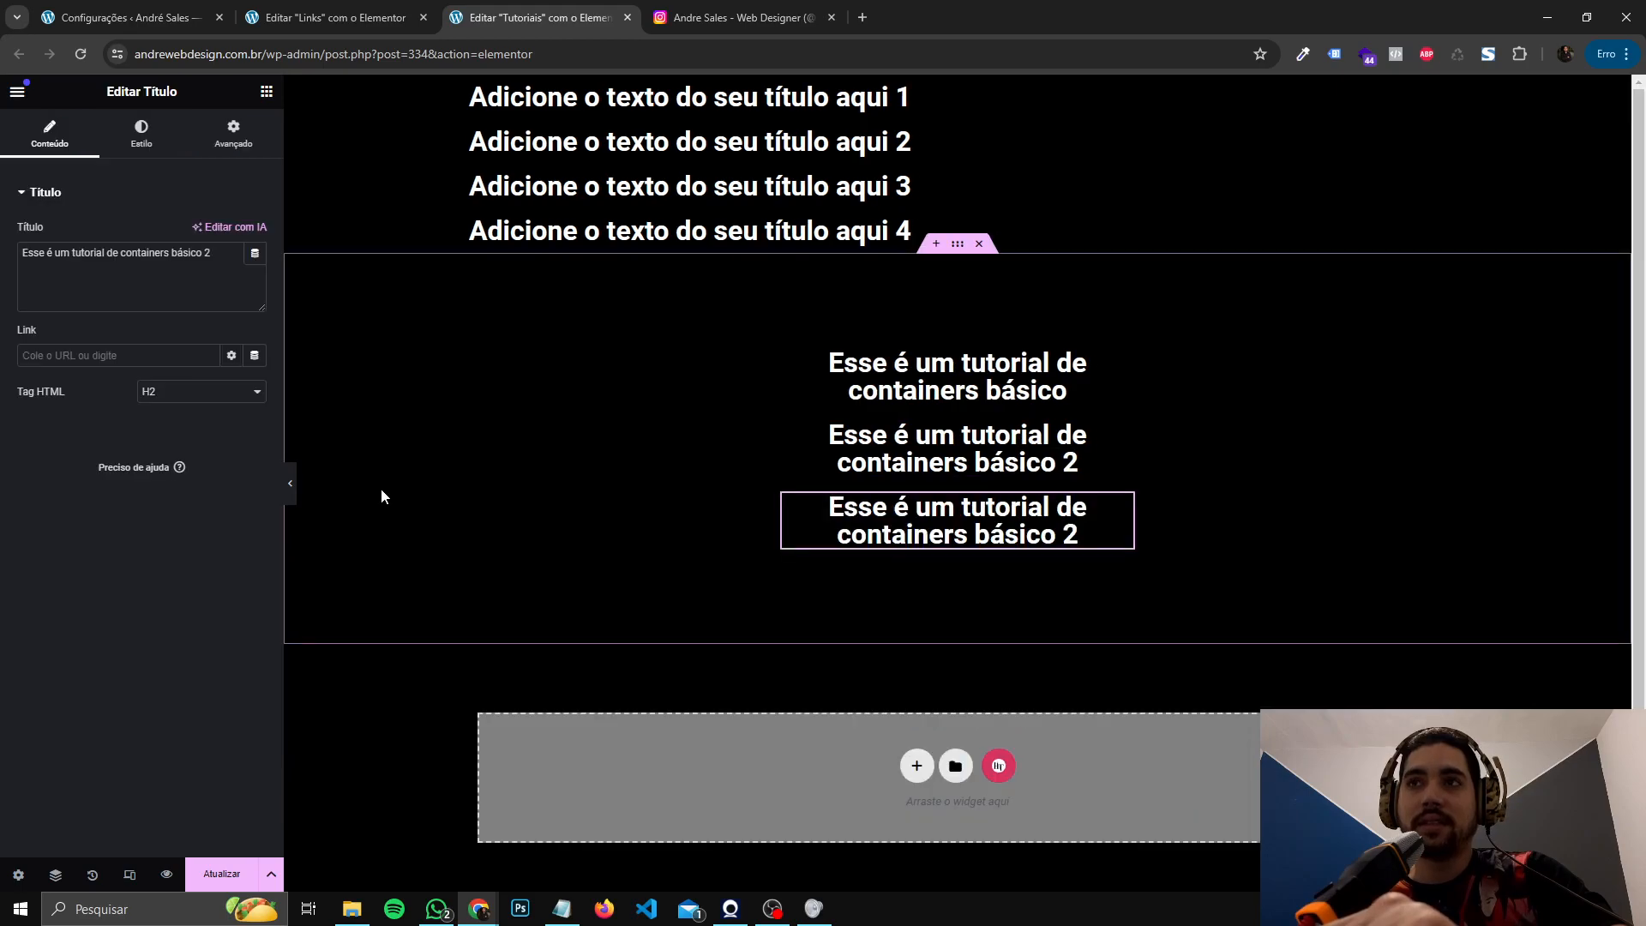
left_click(220, 293)
key("BackSpace")
type("3")
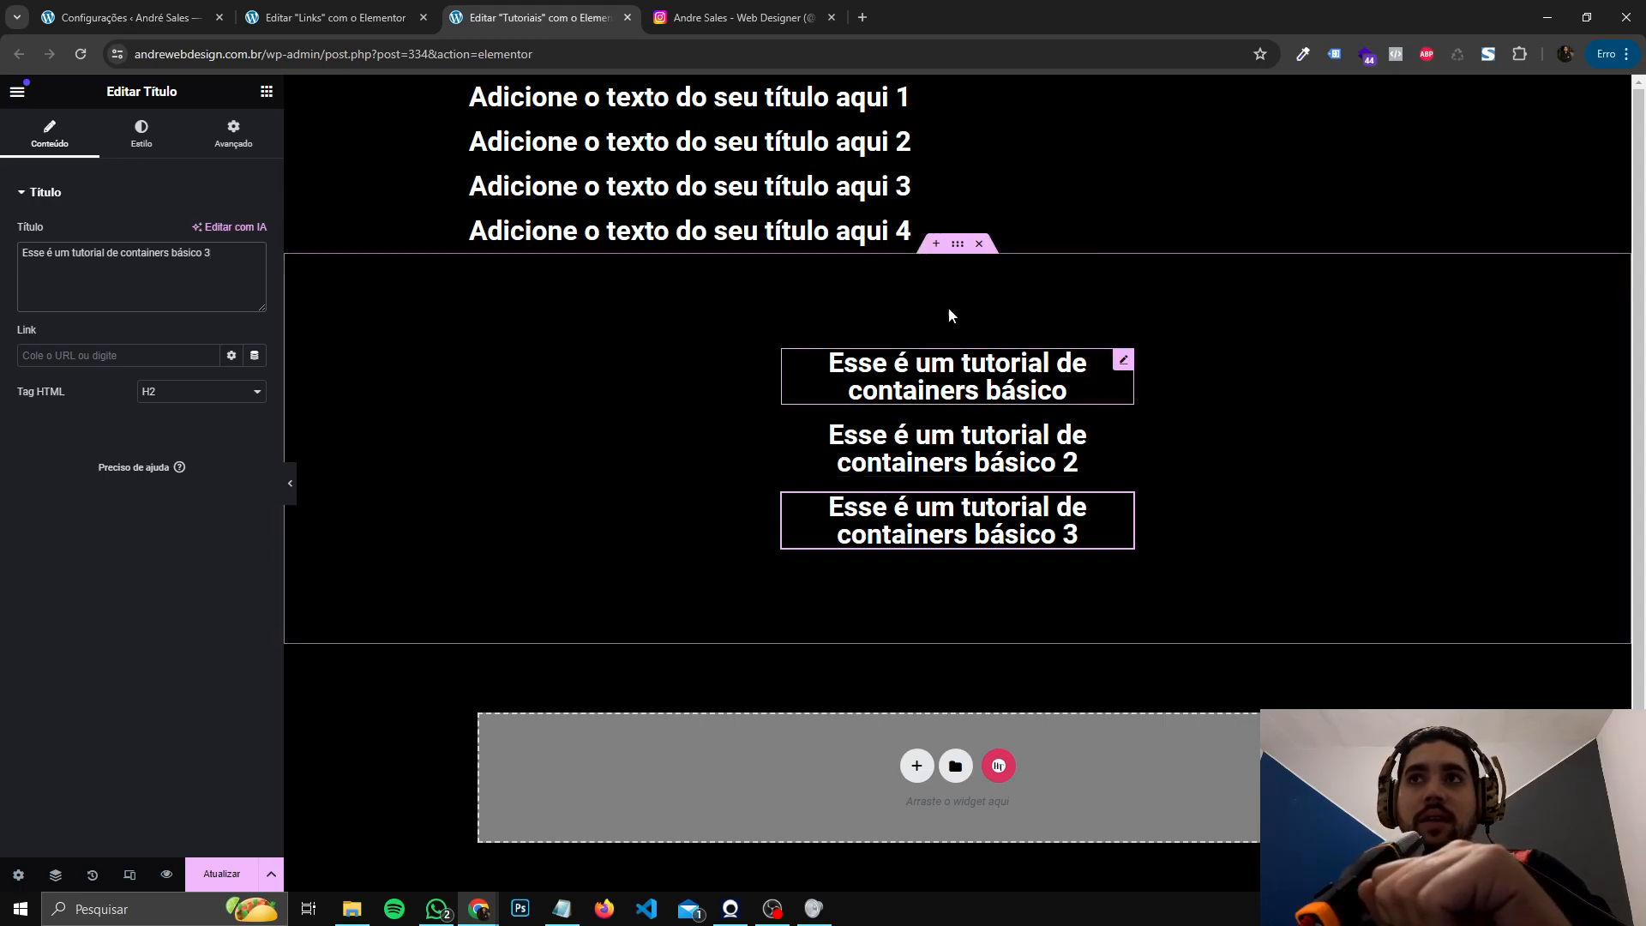
- Try the end and start order options on the unnumbered "básico" heading and set its custom order (Ordem personalizada) to 2
left_click(958, 246)
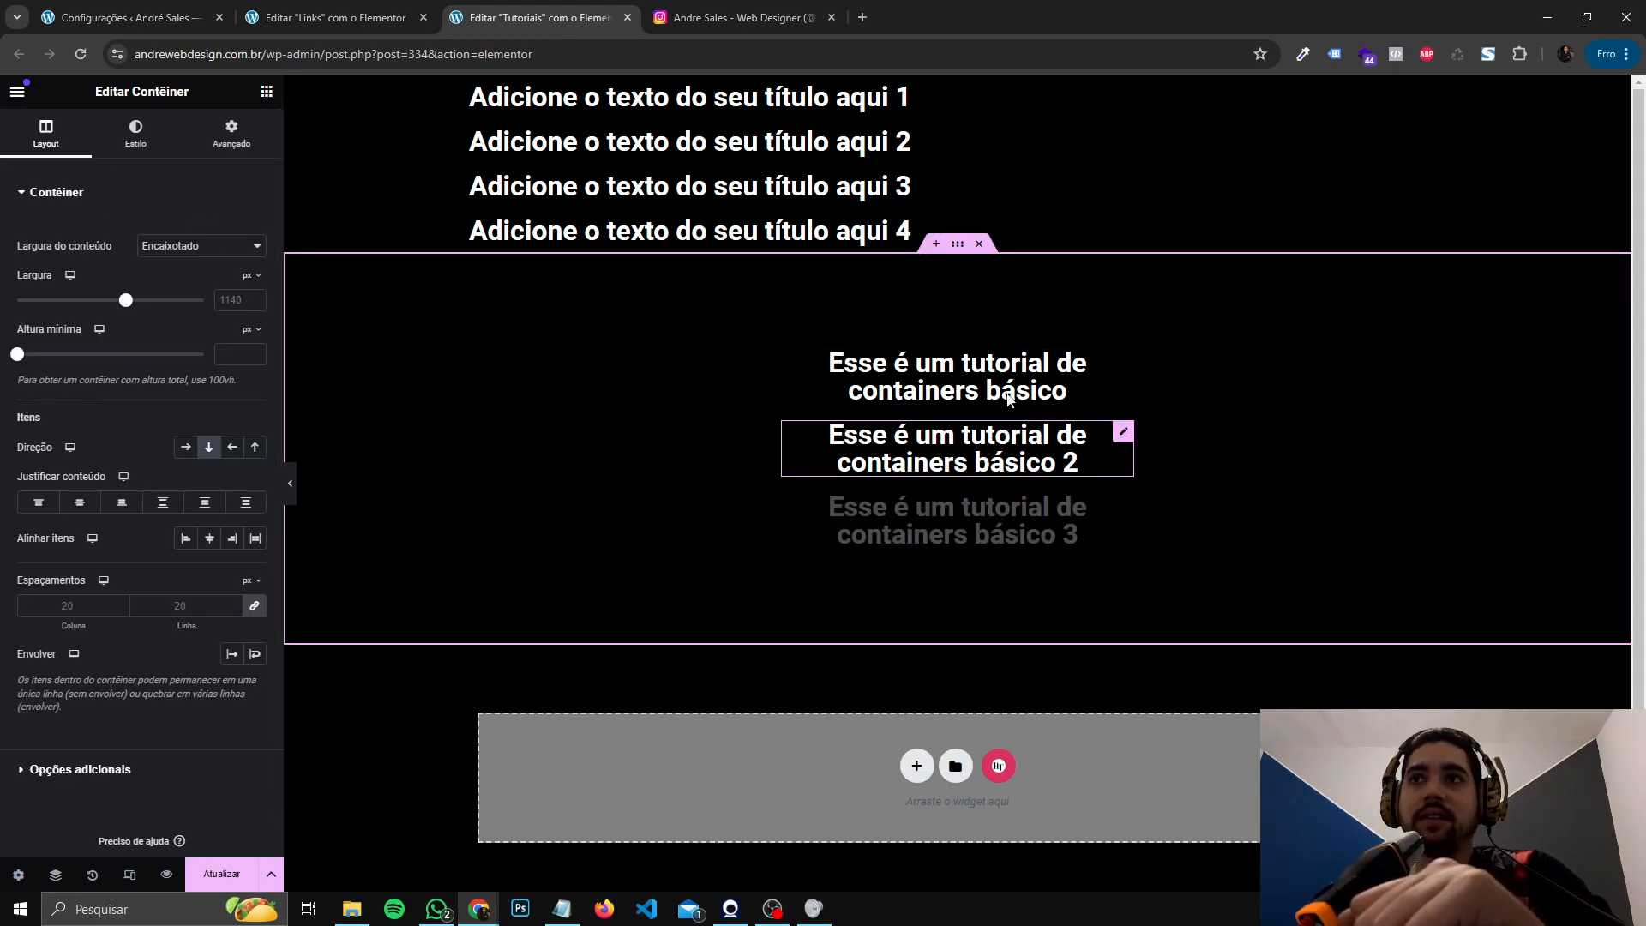
left_click(941, 452)
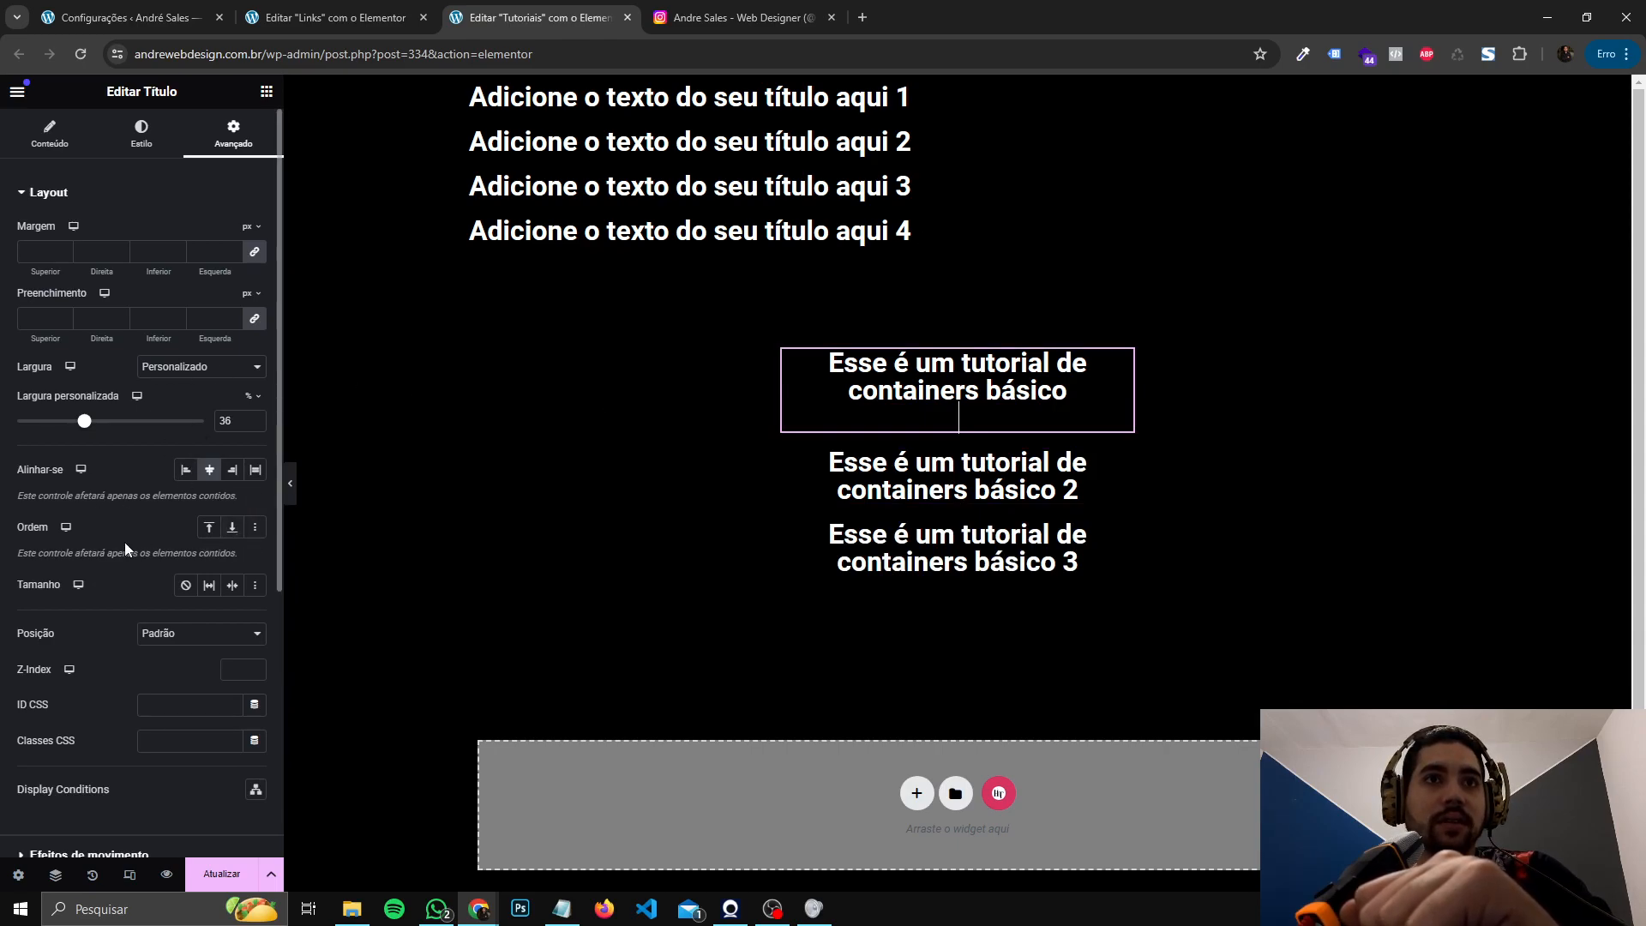
left_click(232, 529)
left_click(209, 528)
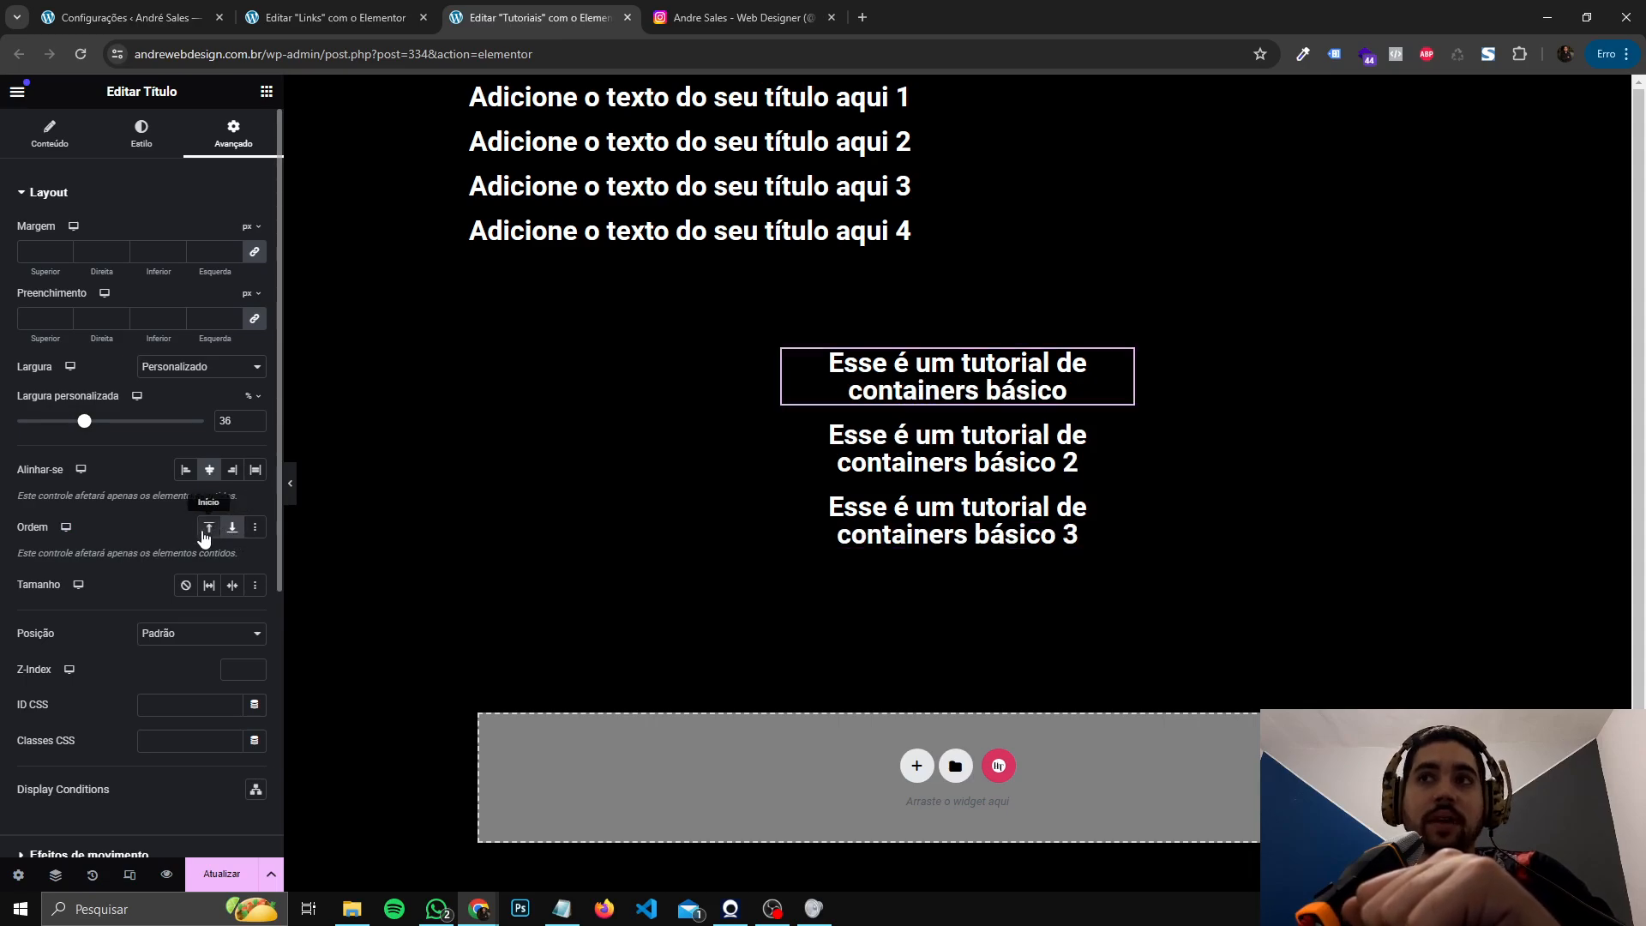
left_click(256, 528)
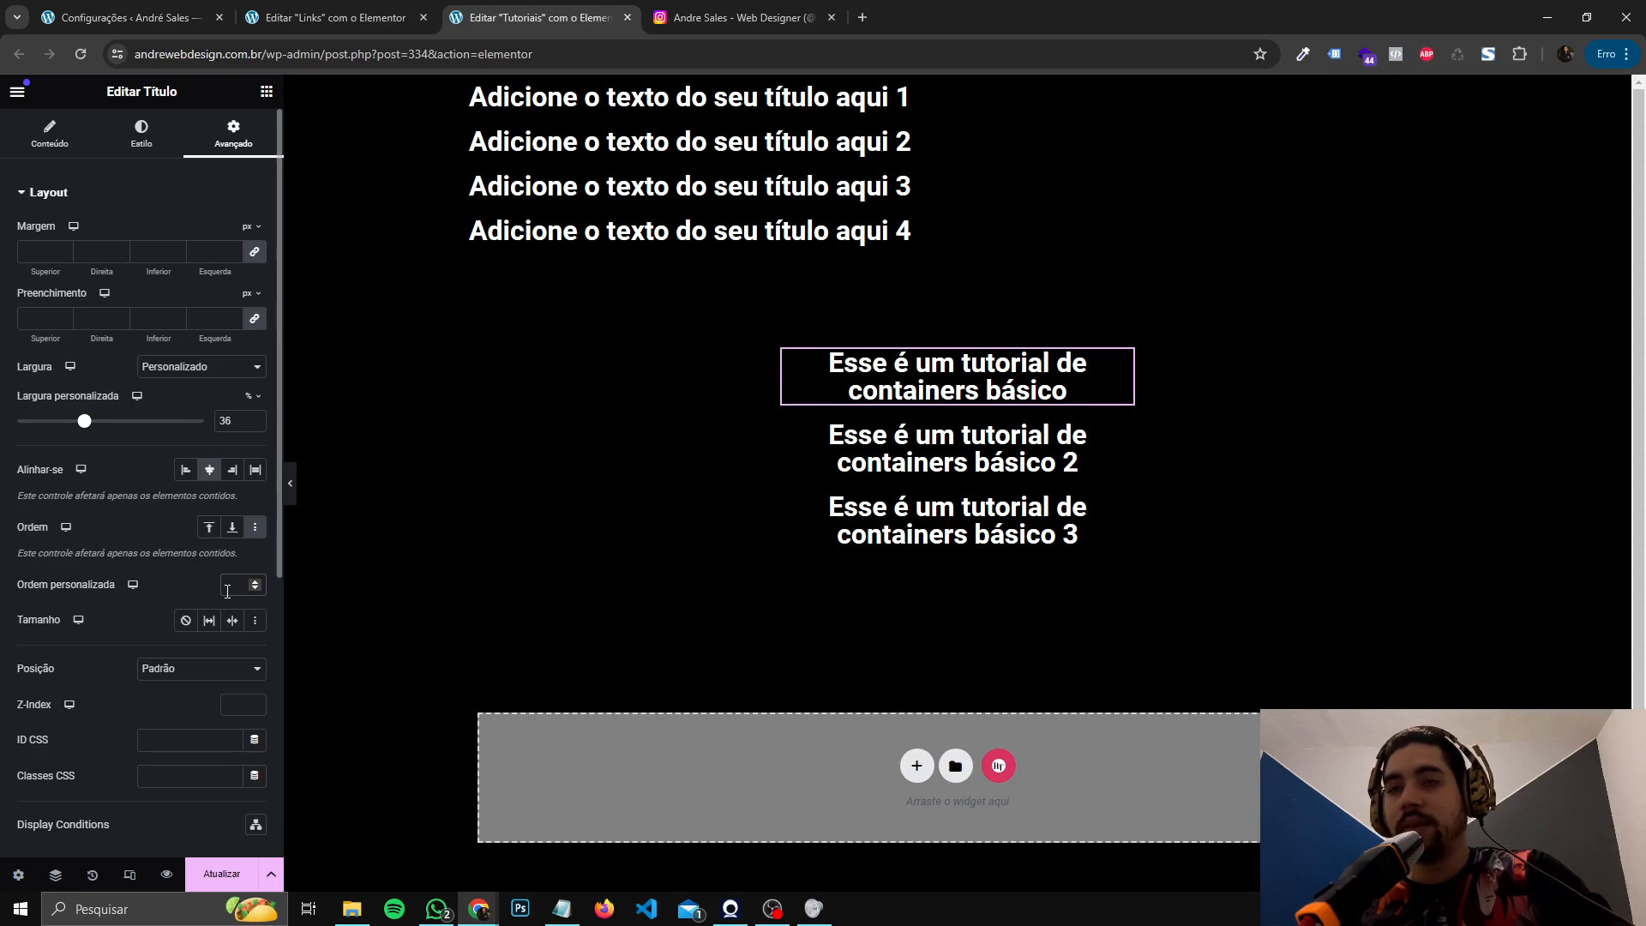
type("1")
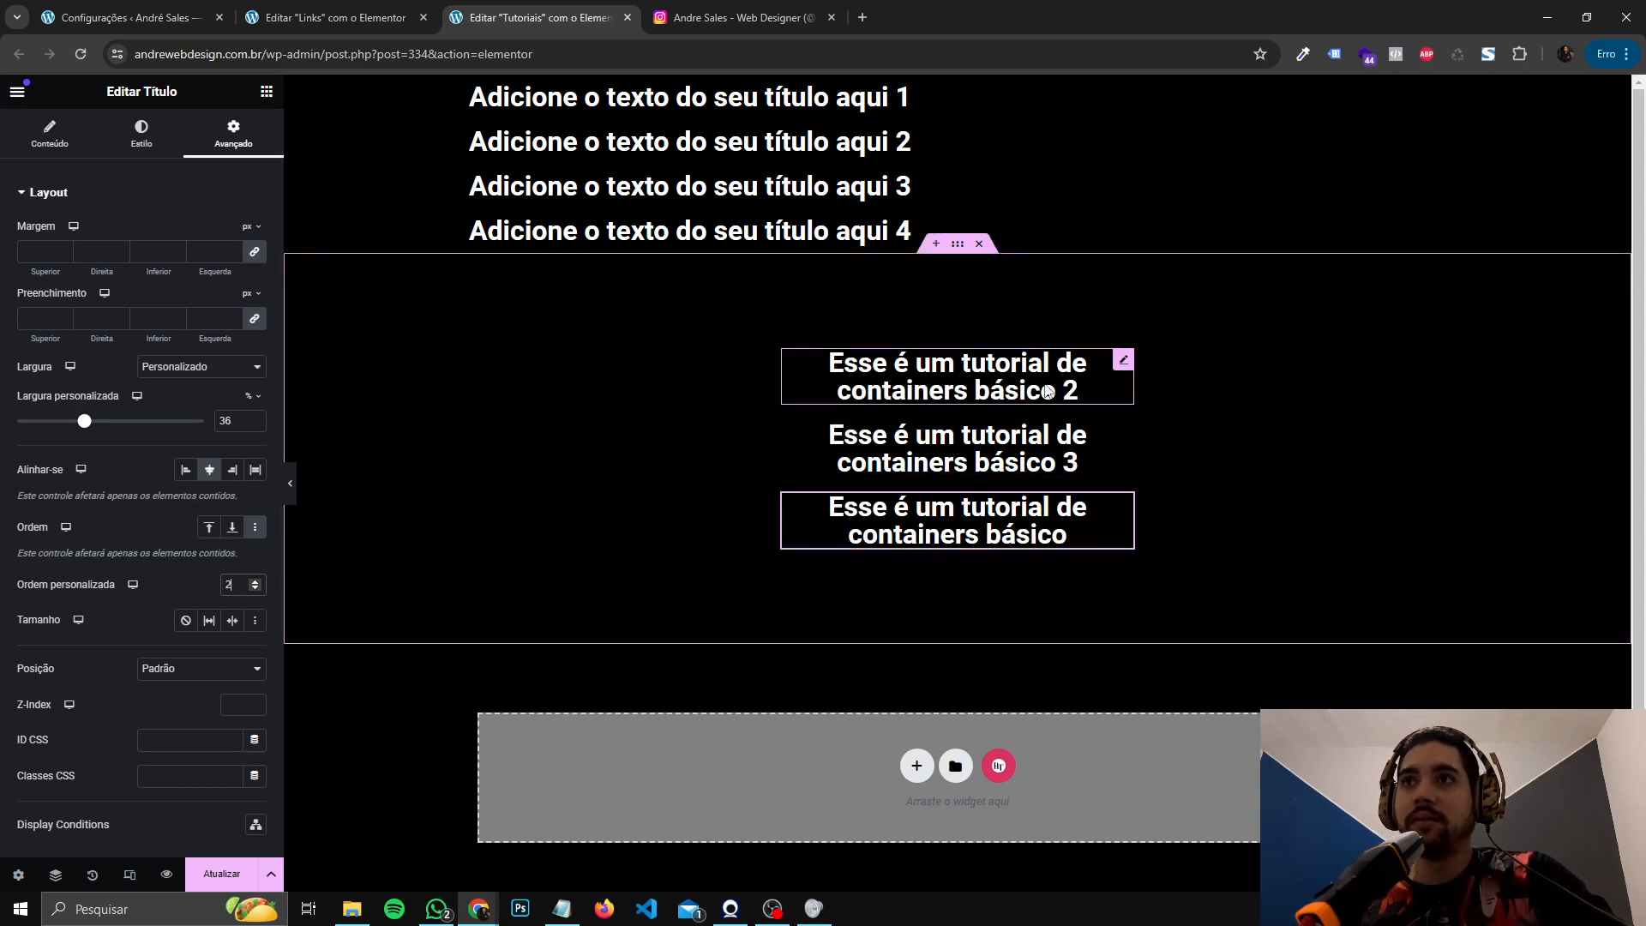
- Give the "básico 2" heading a custom order that places it between the "básico 3" and unnumbered "básico" headings
left_click(810, 363)
left_click(233, 135)
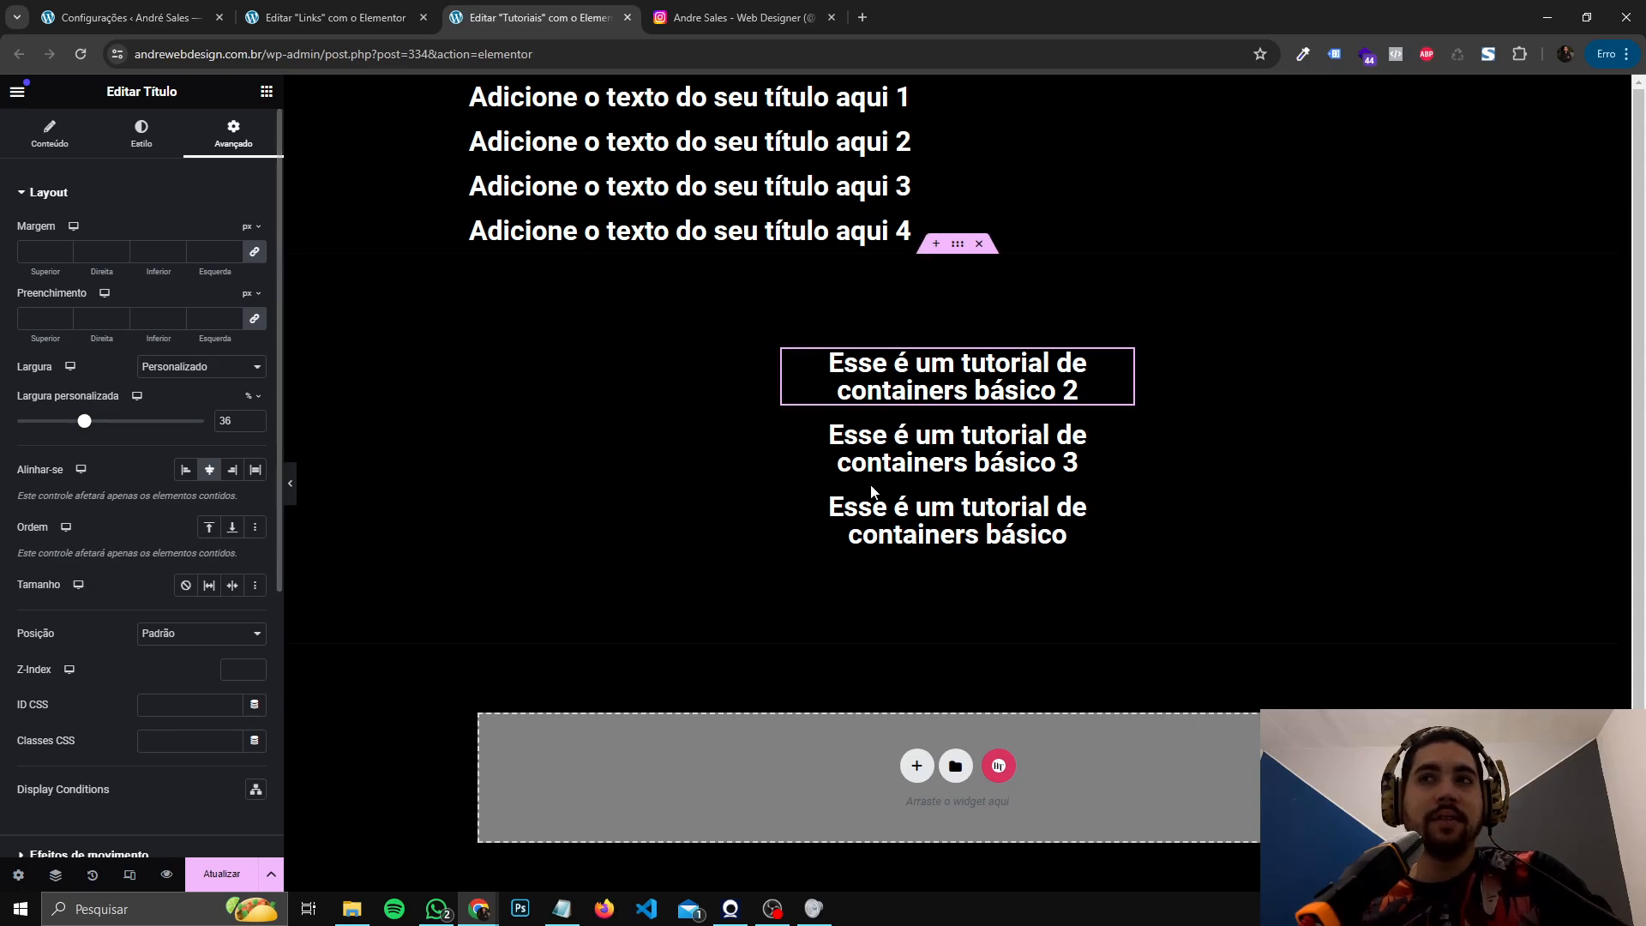
left_click(255, 529)
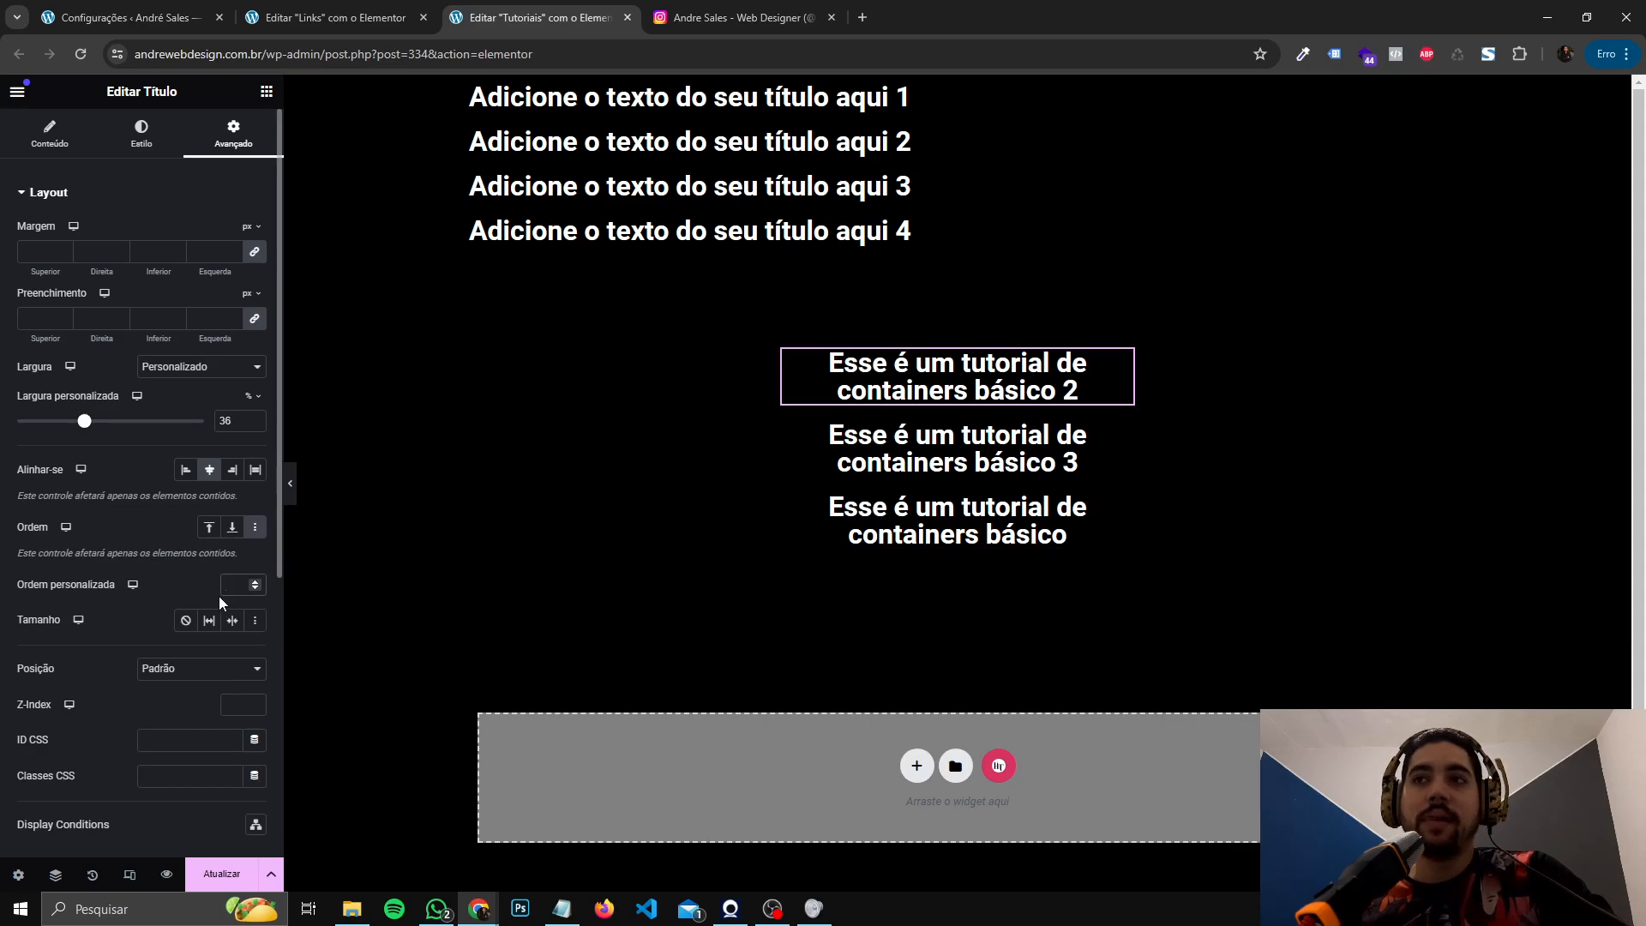
- Set the "básico 3" heading's custom order (Ordem personalizada) to 3
left_click(1123, 361)
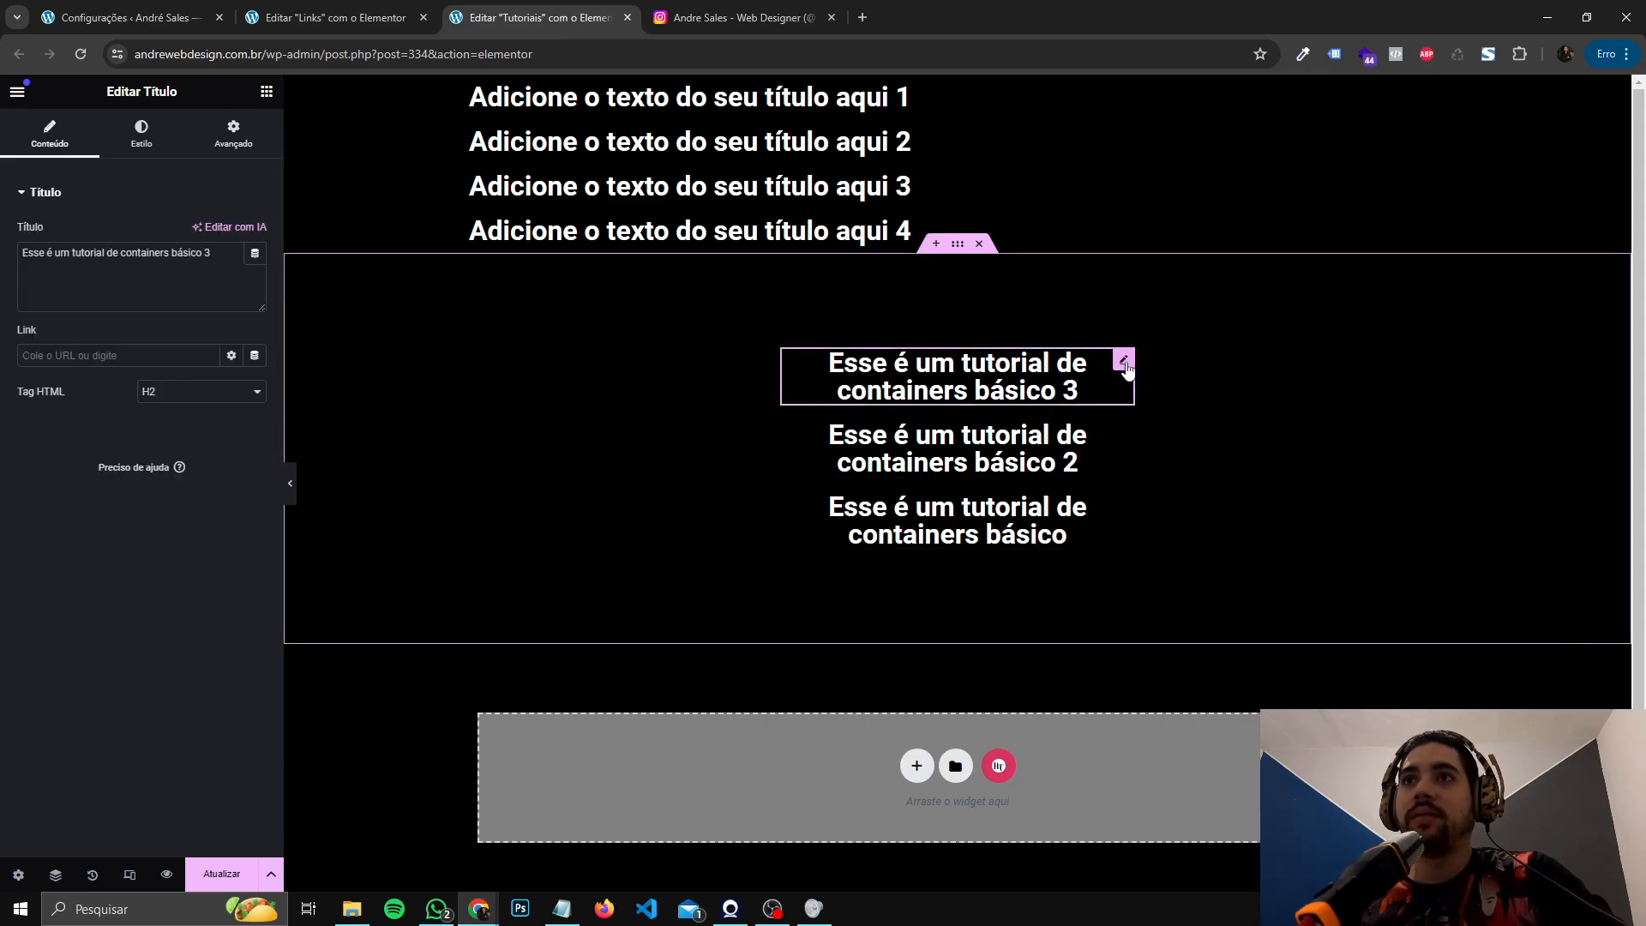
left_click(245, 144)
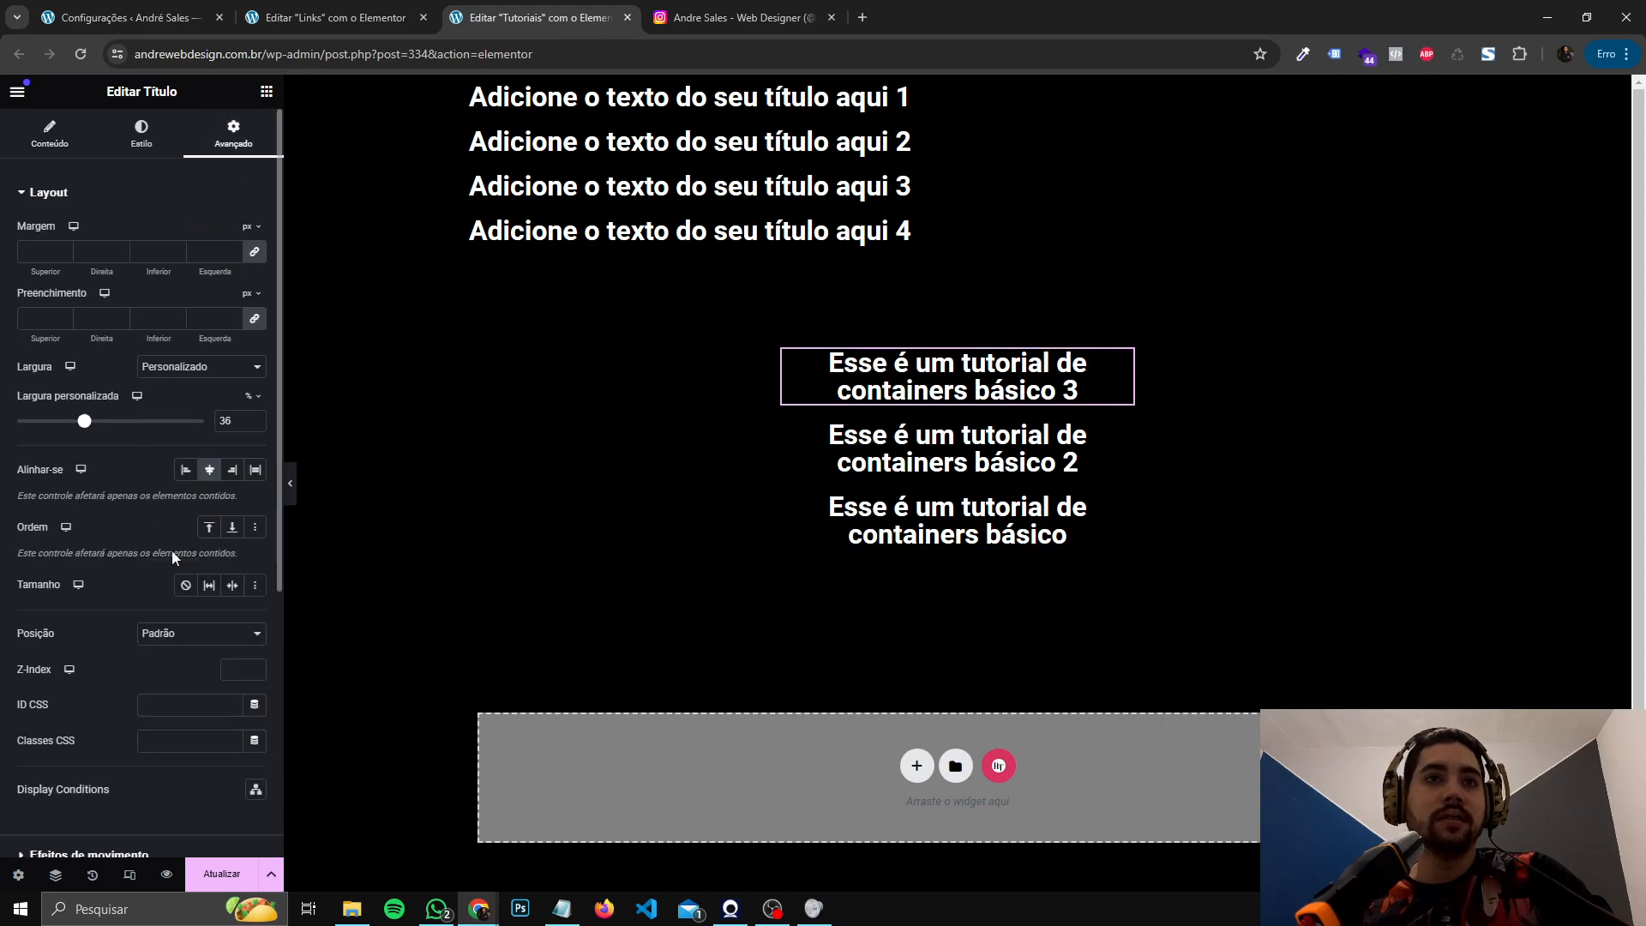
left_click(254, 527)
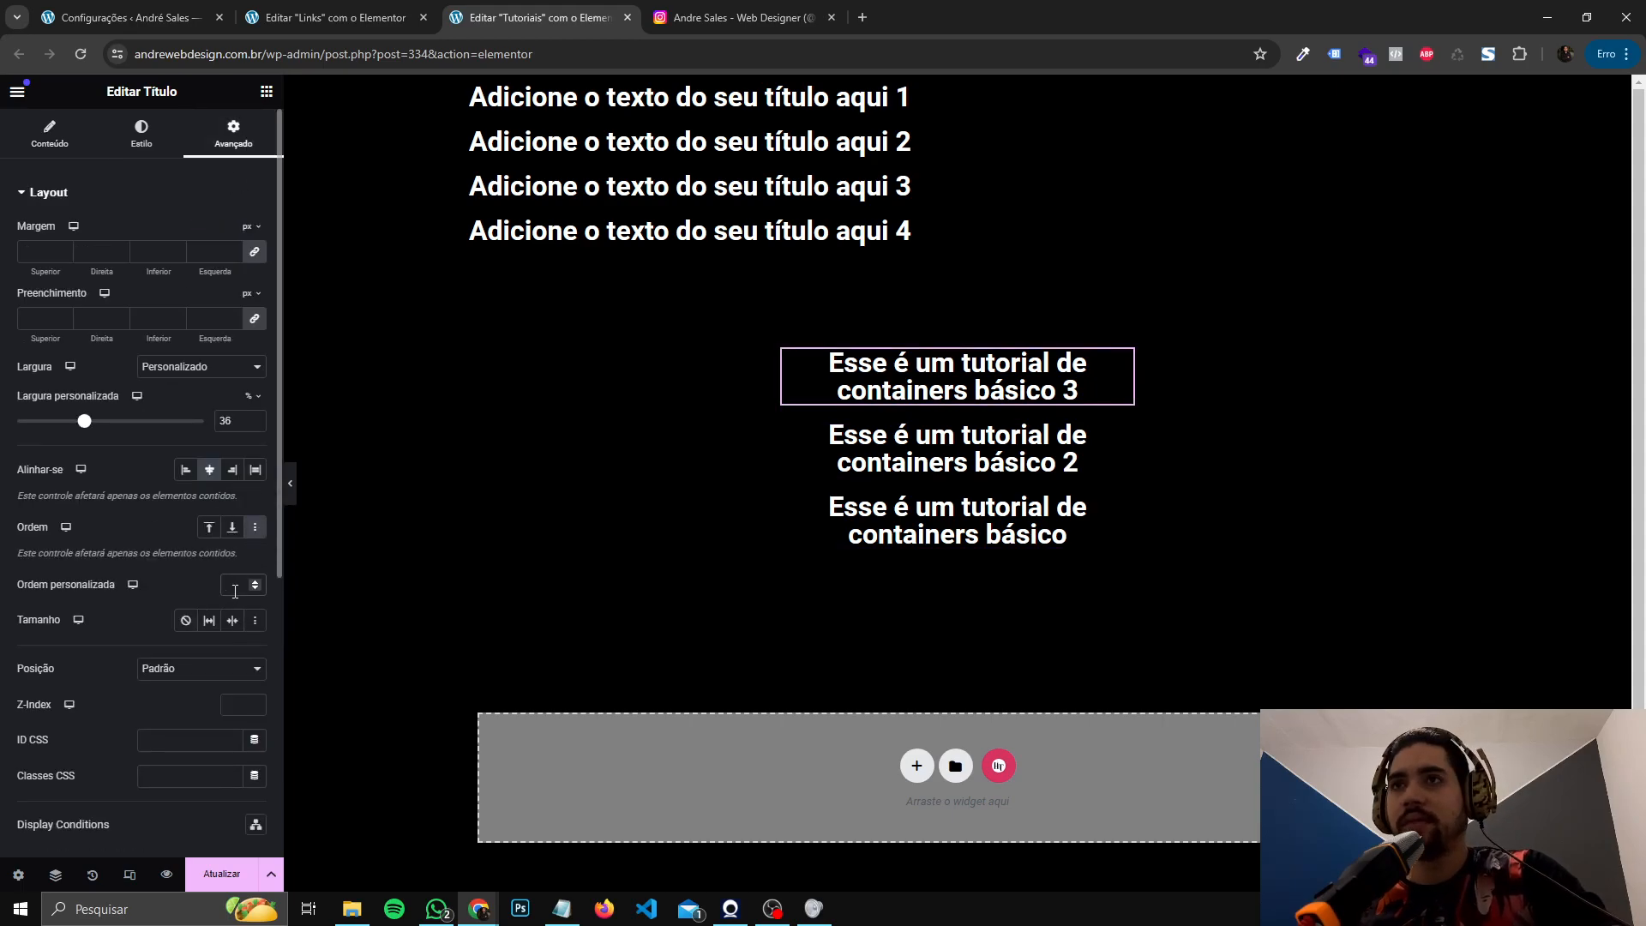
type("3")
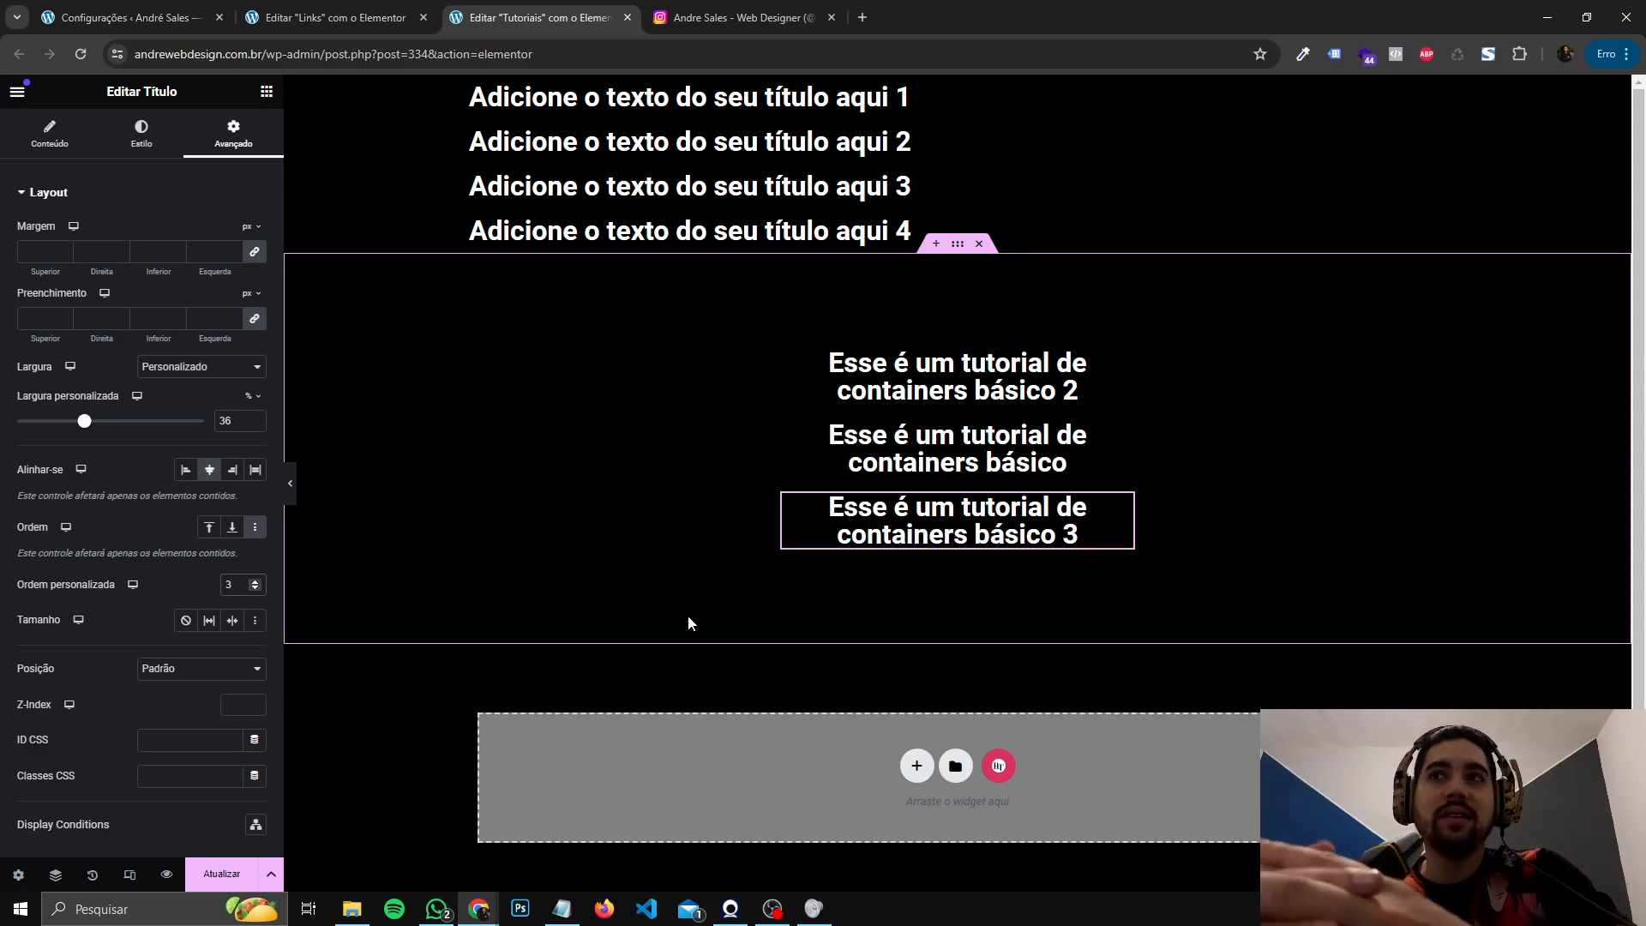
left_click_drag(1119, 502, 1011, 544)
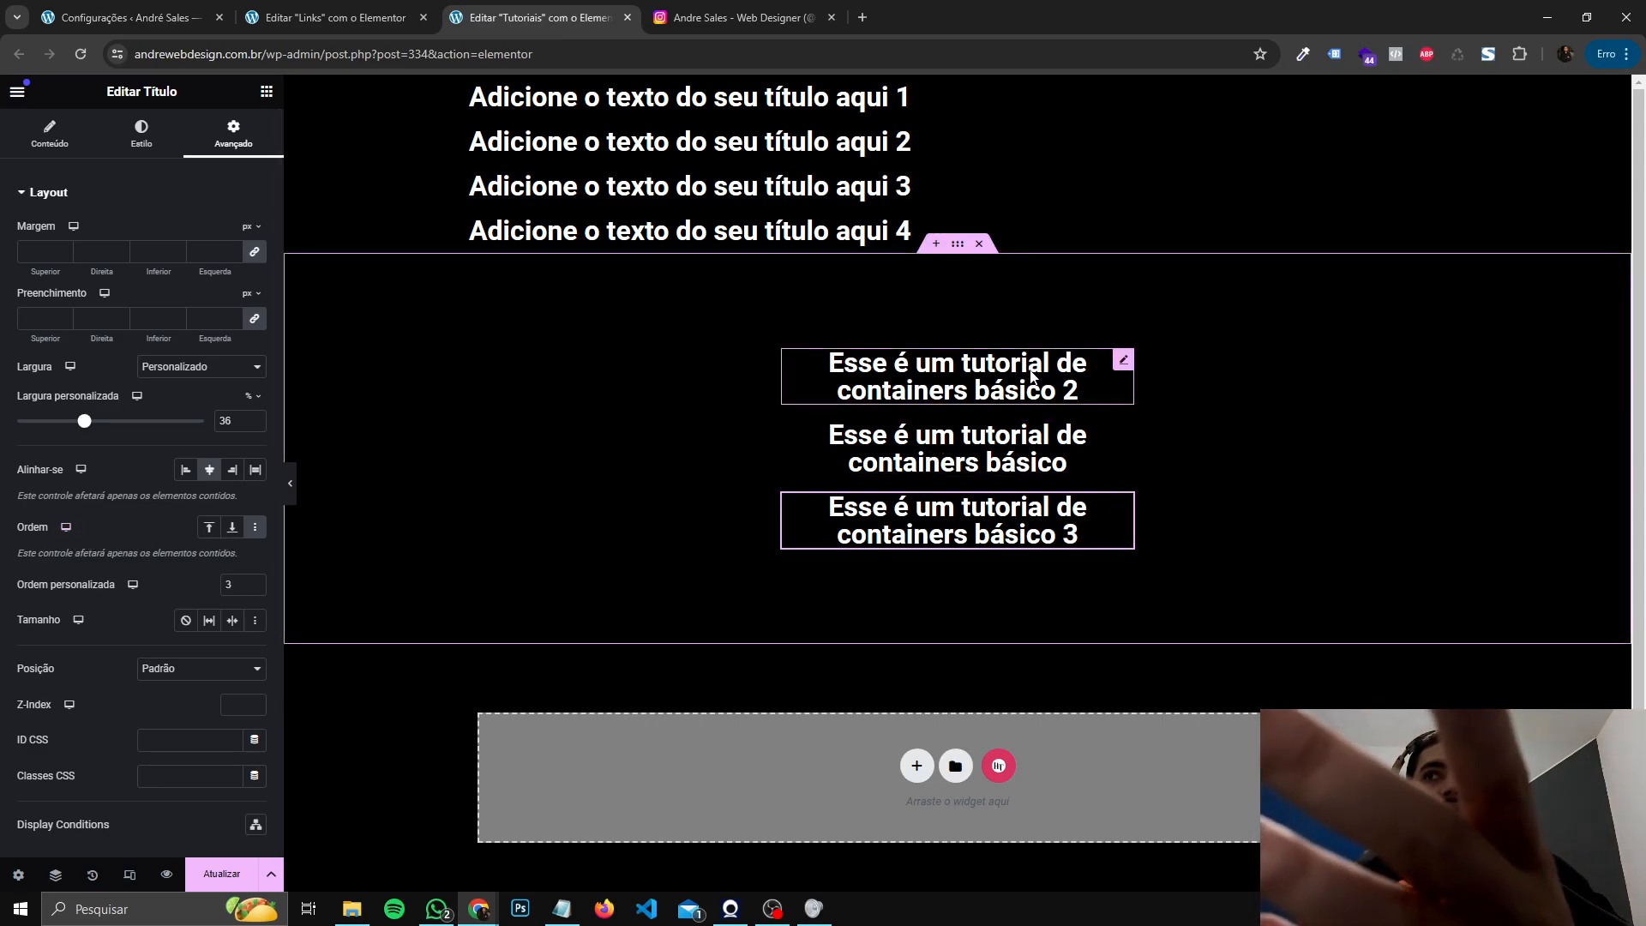
left_click(991, 404)
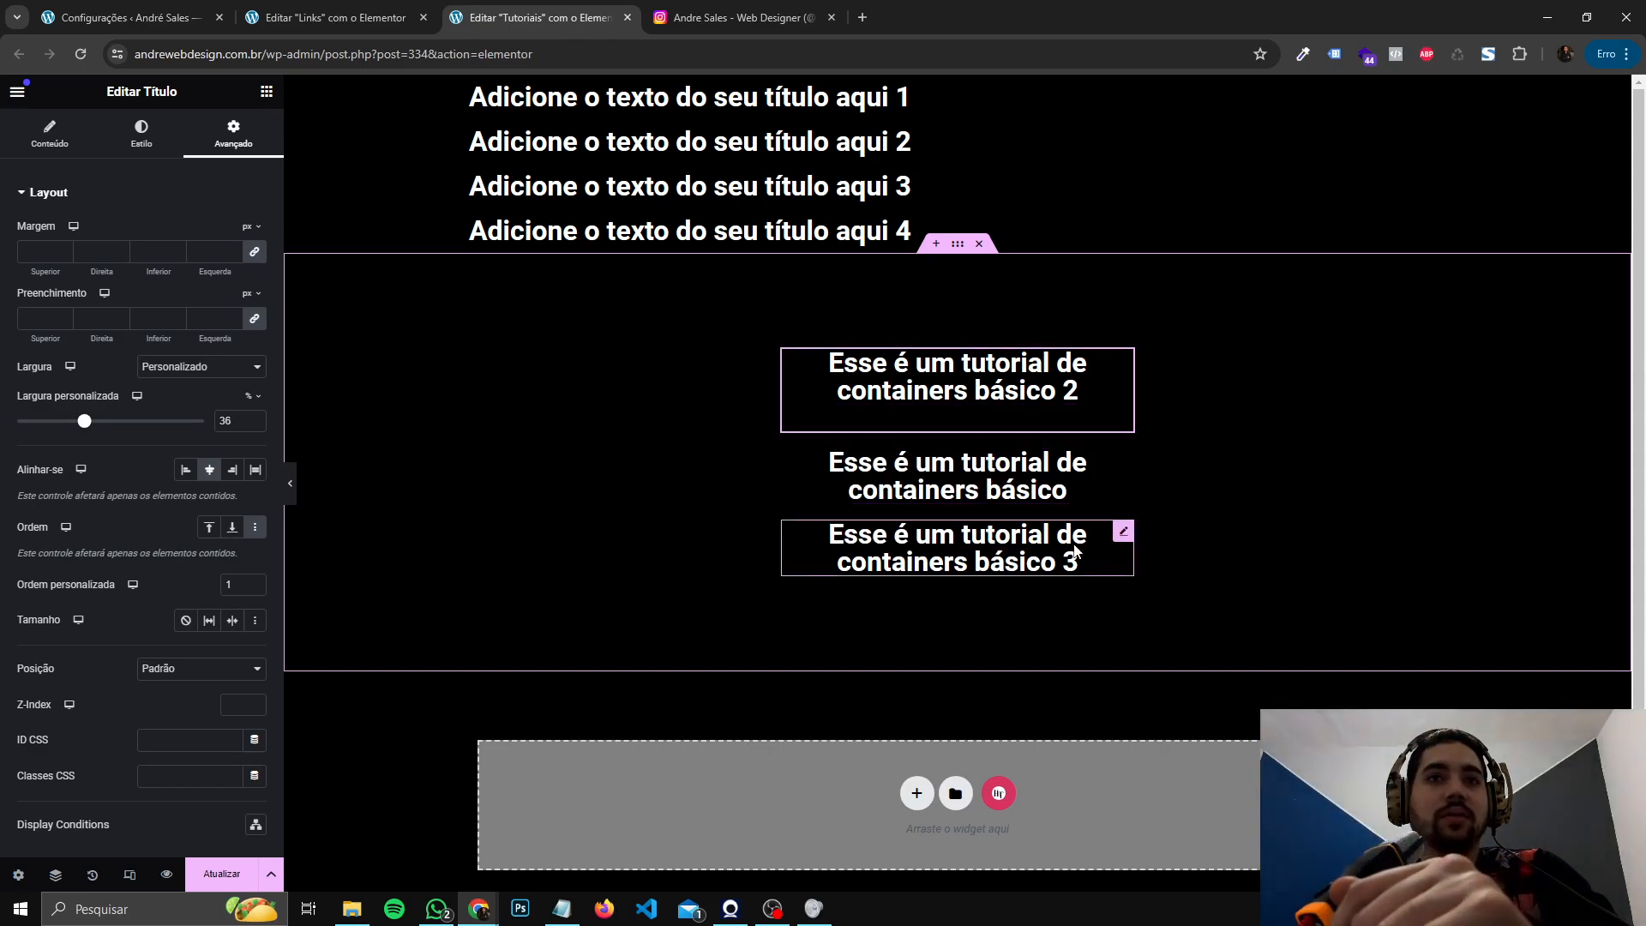
left_click(1122, 531)
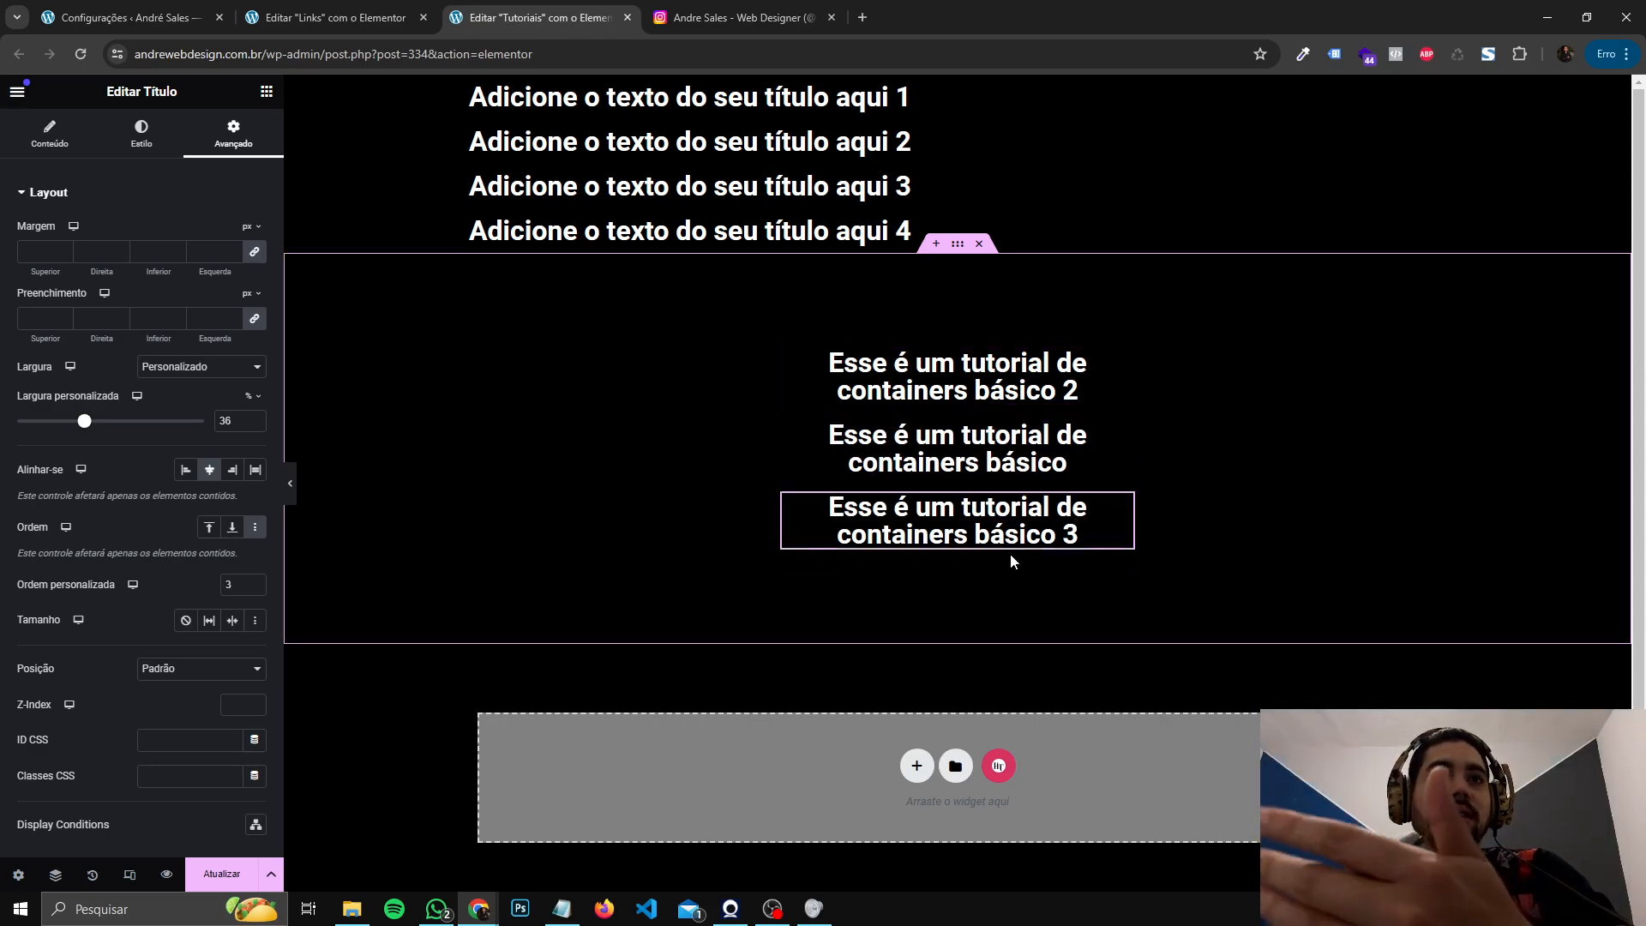
- Insert an Image (Imagem) widget into the container that holds the three "básico" headings and open its advanced settings
left_click(267, 91)
left_click_drag(208, 506, 1019, 377)
left_click(233, 134)
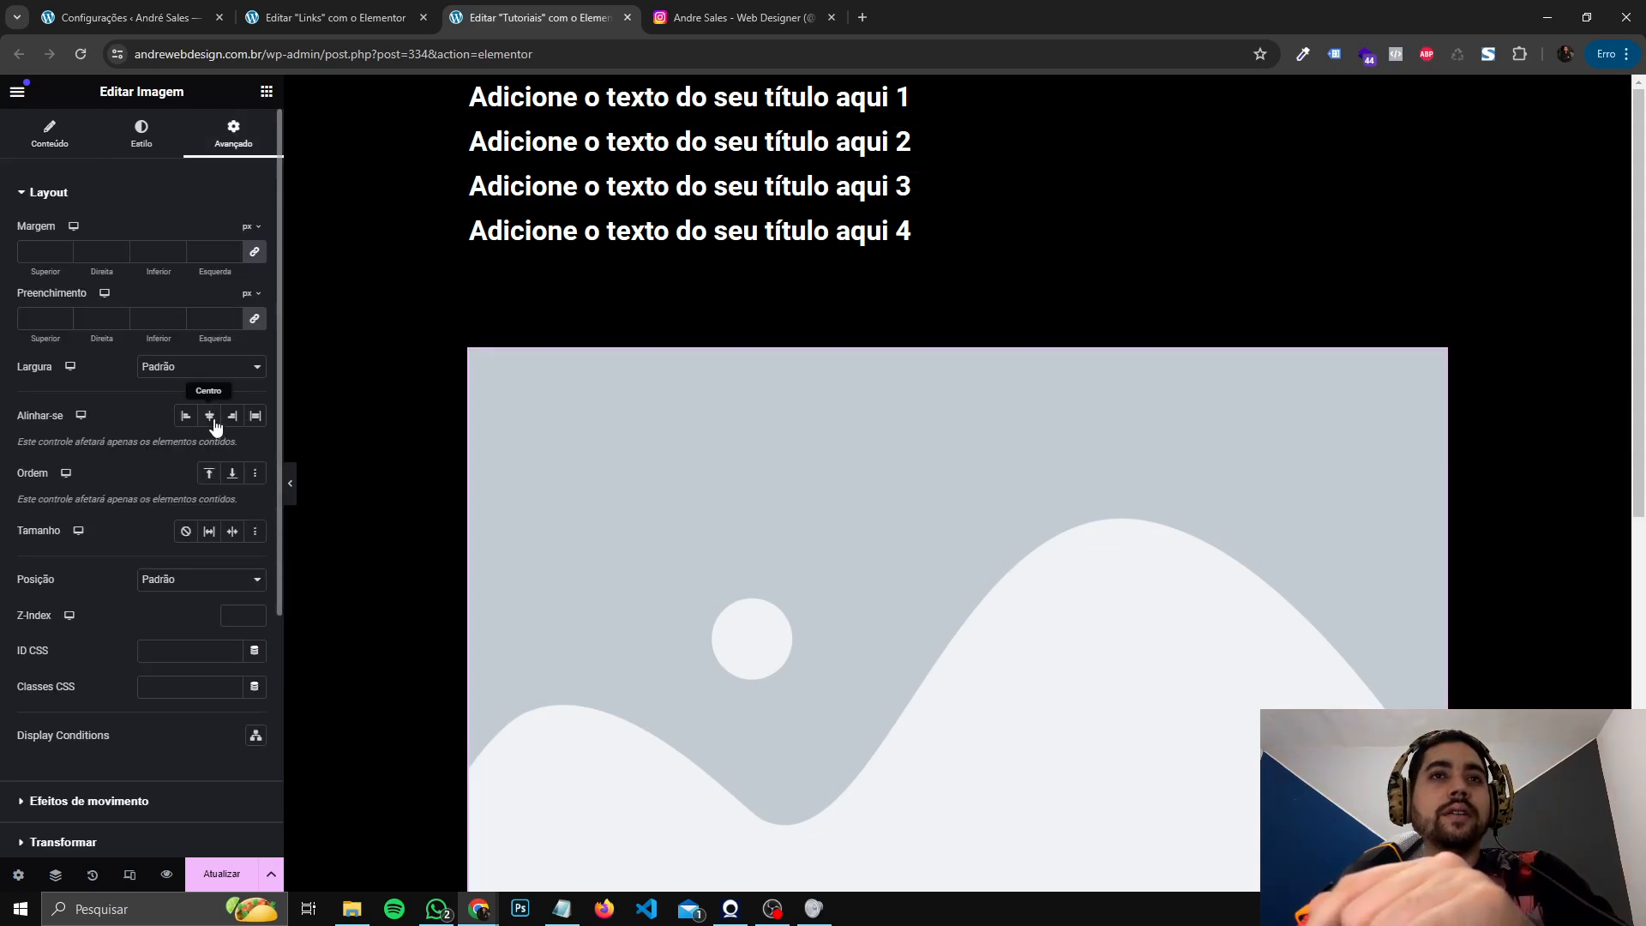
- Give the image a custom width (Largura personalizada) of 32% and centre it within the container
left_click(141, 135)
left_click(233, 137)
scroll(157, 480, "down", 1)
scroll(158, 511, "up", 1)
left_click(197, 369)
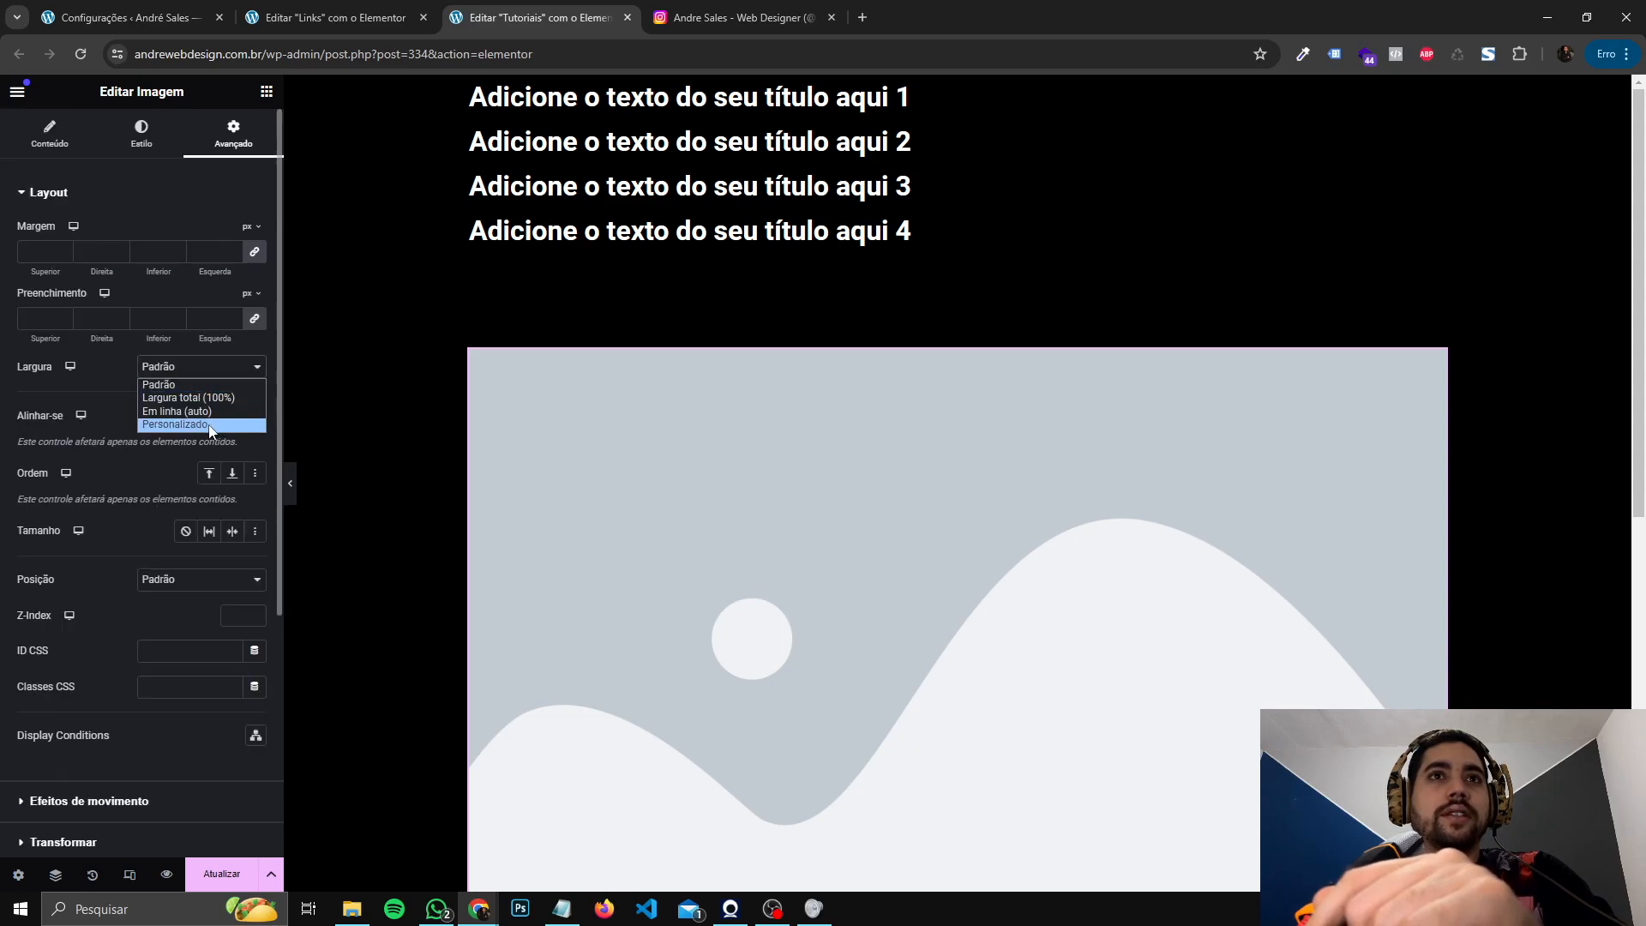
left_click(209, 424)
left_click_drag(19, 420, 76, 421)
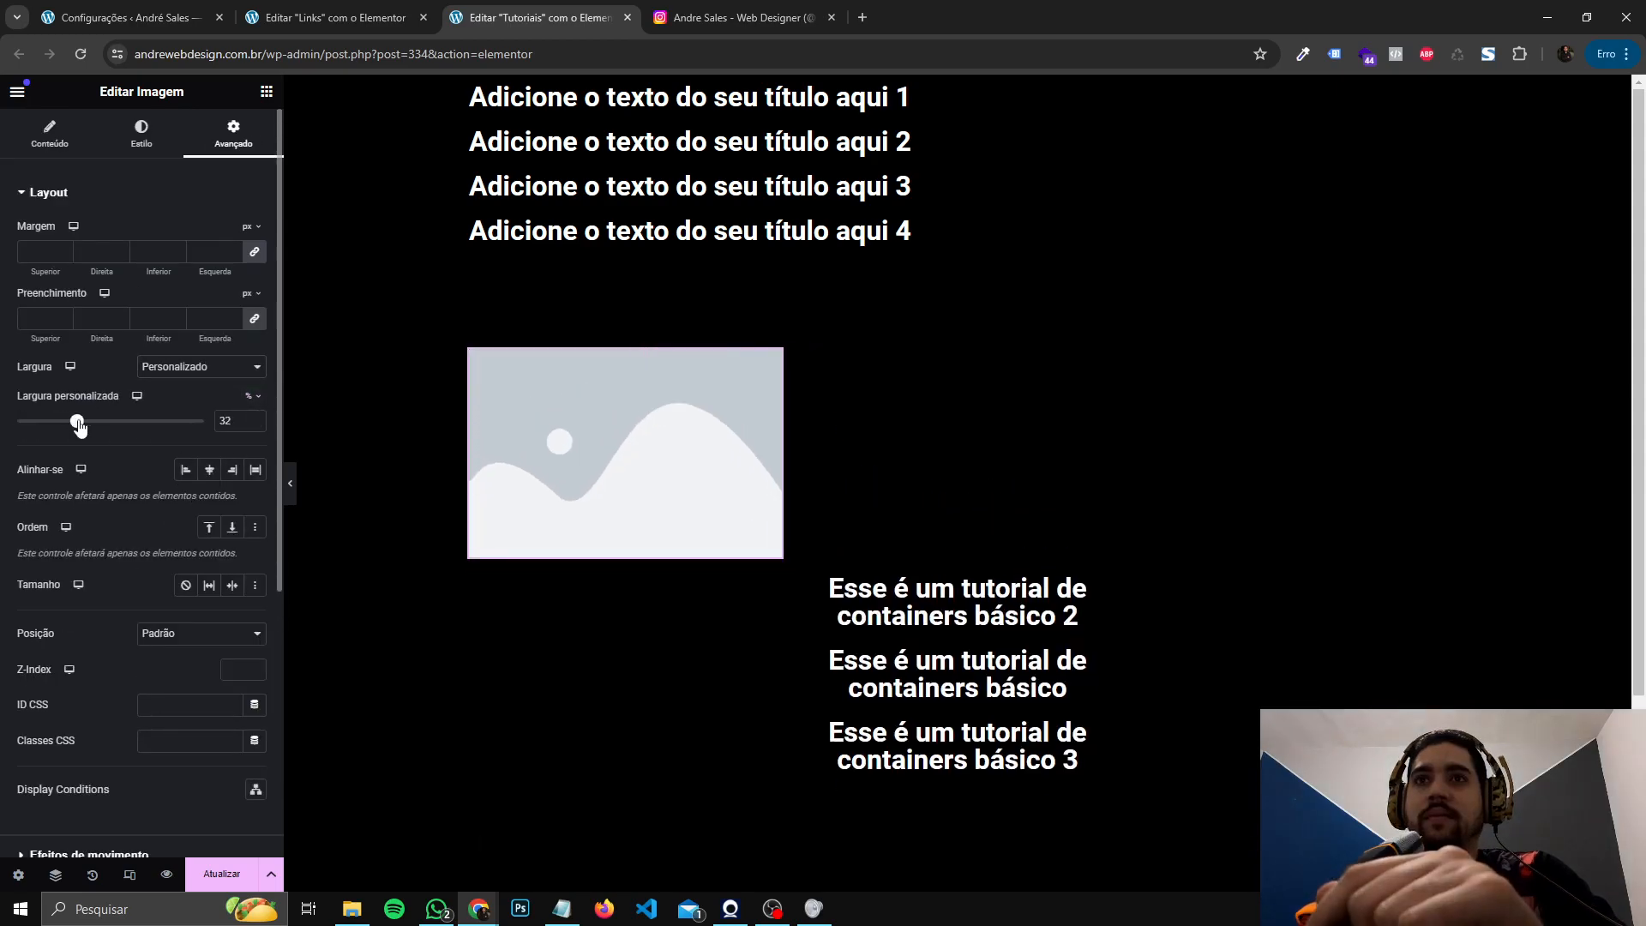
left_click(210, 470)
scroll(954, 583, "down", 1)
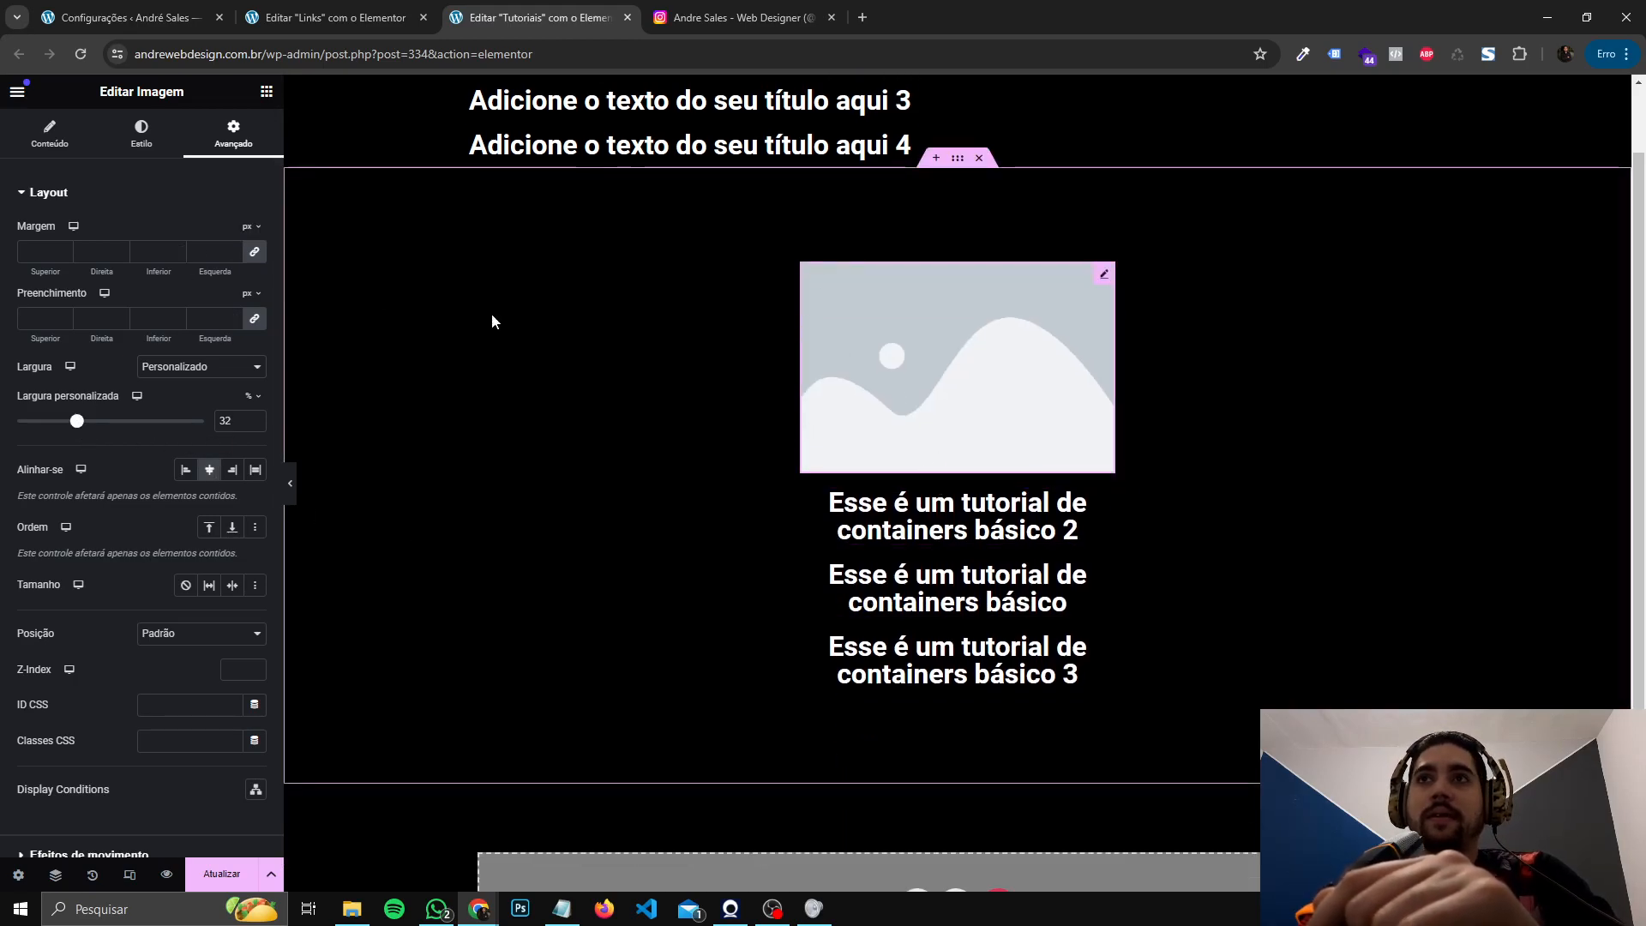
- Switch to the mobile preview and set the image's width there to Largura total (100%)
left_click(267, 92)
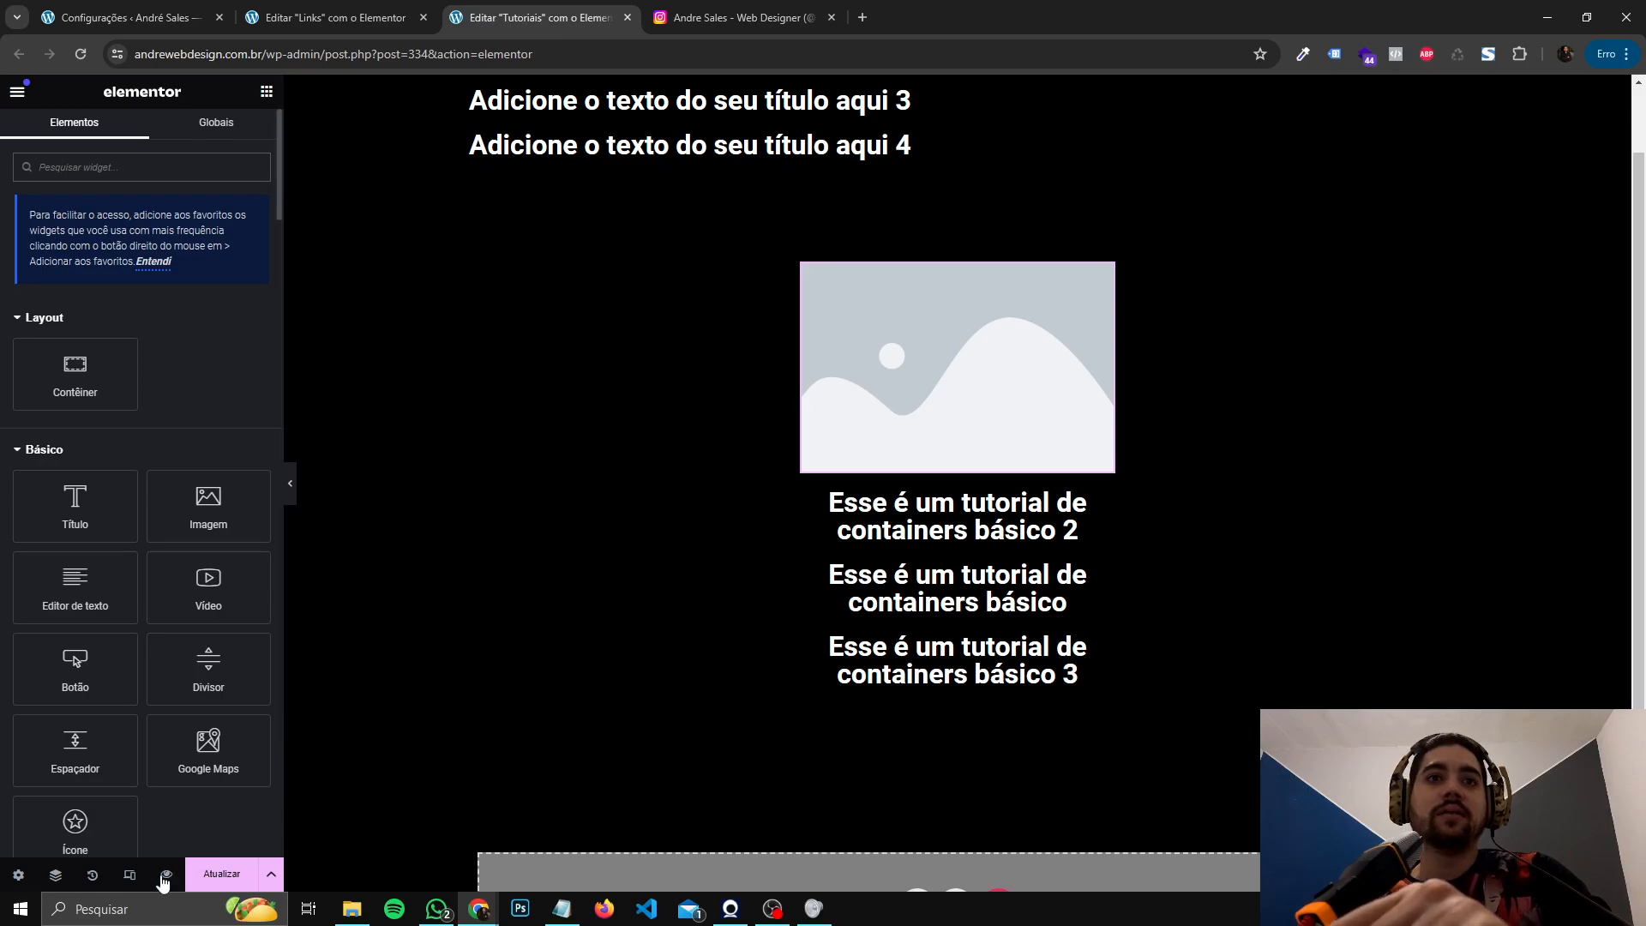
left_click(130, 874)
left_click(917, 91)
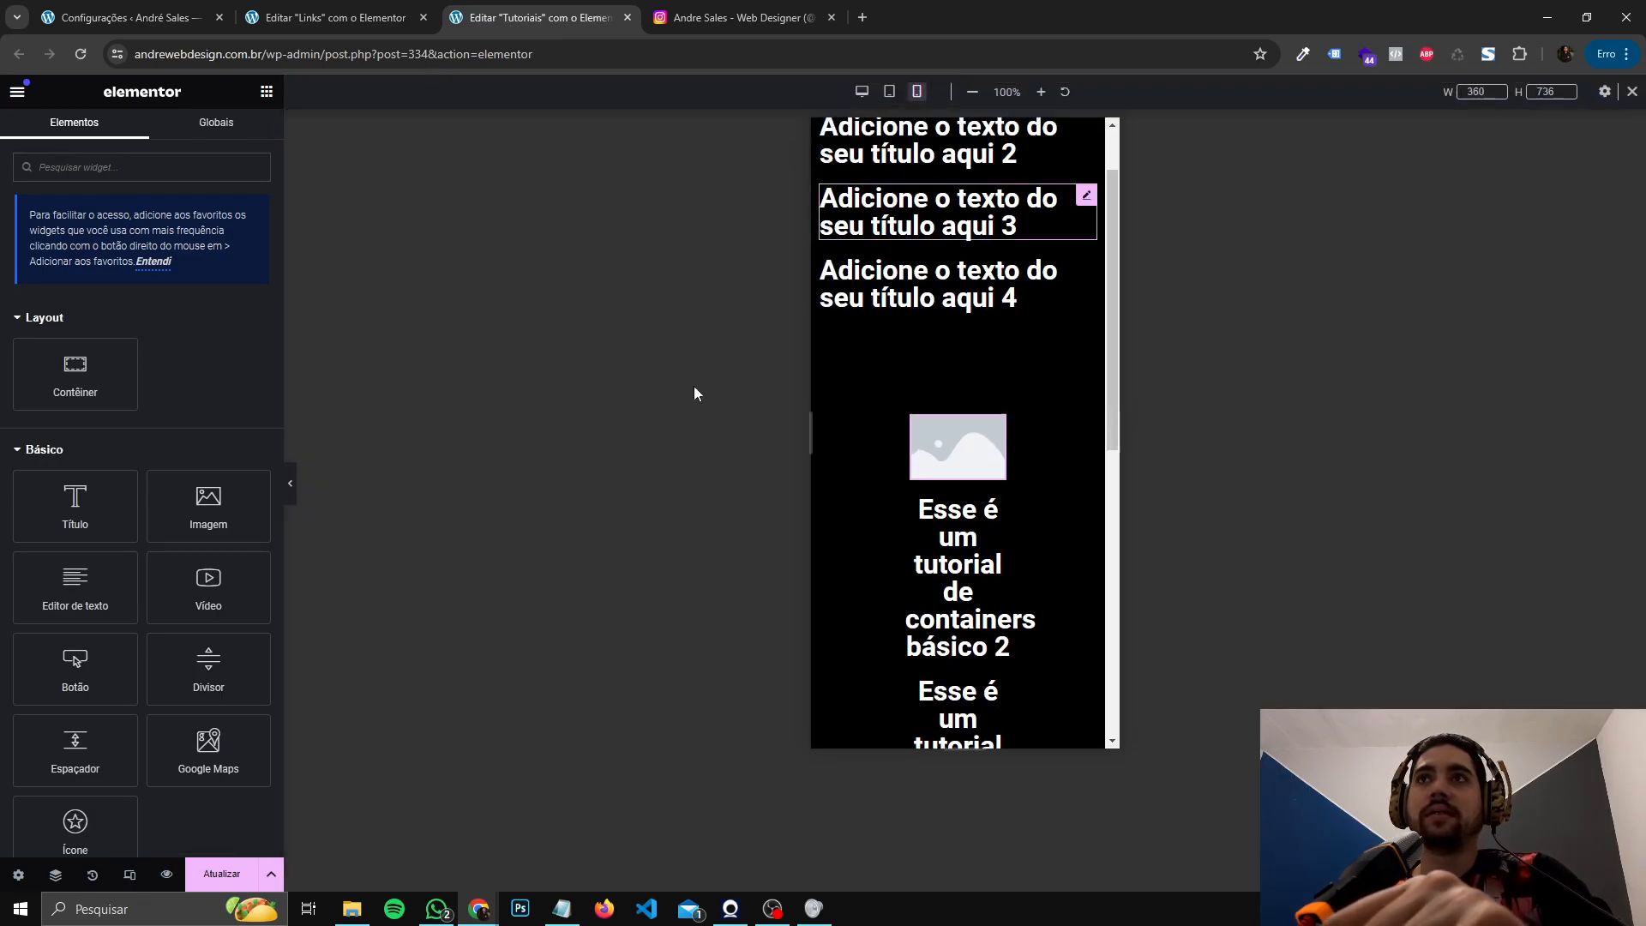
left_click(957, 455)
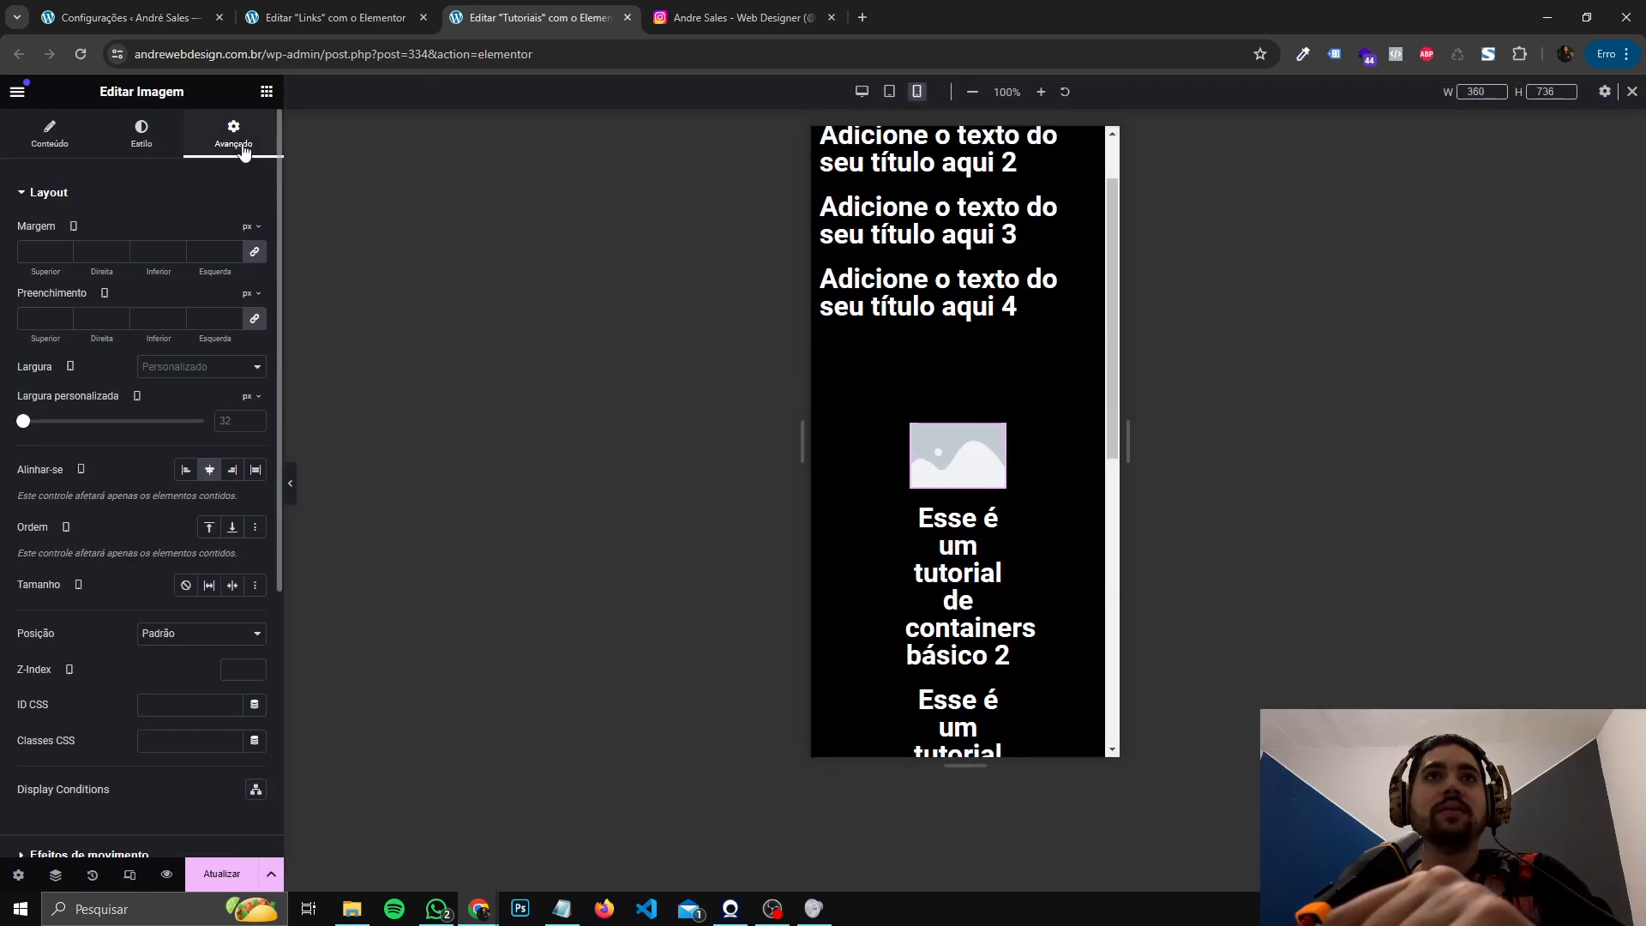
left_click(205, 367)
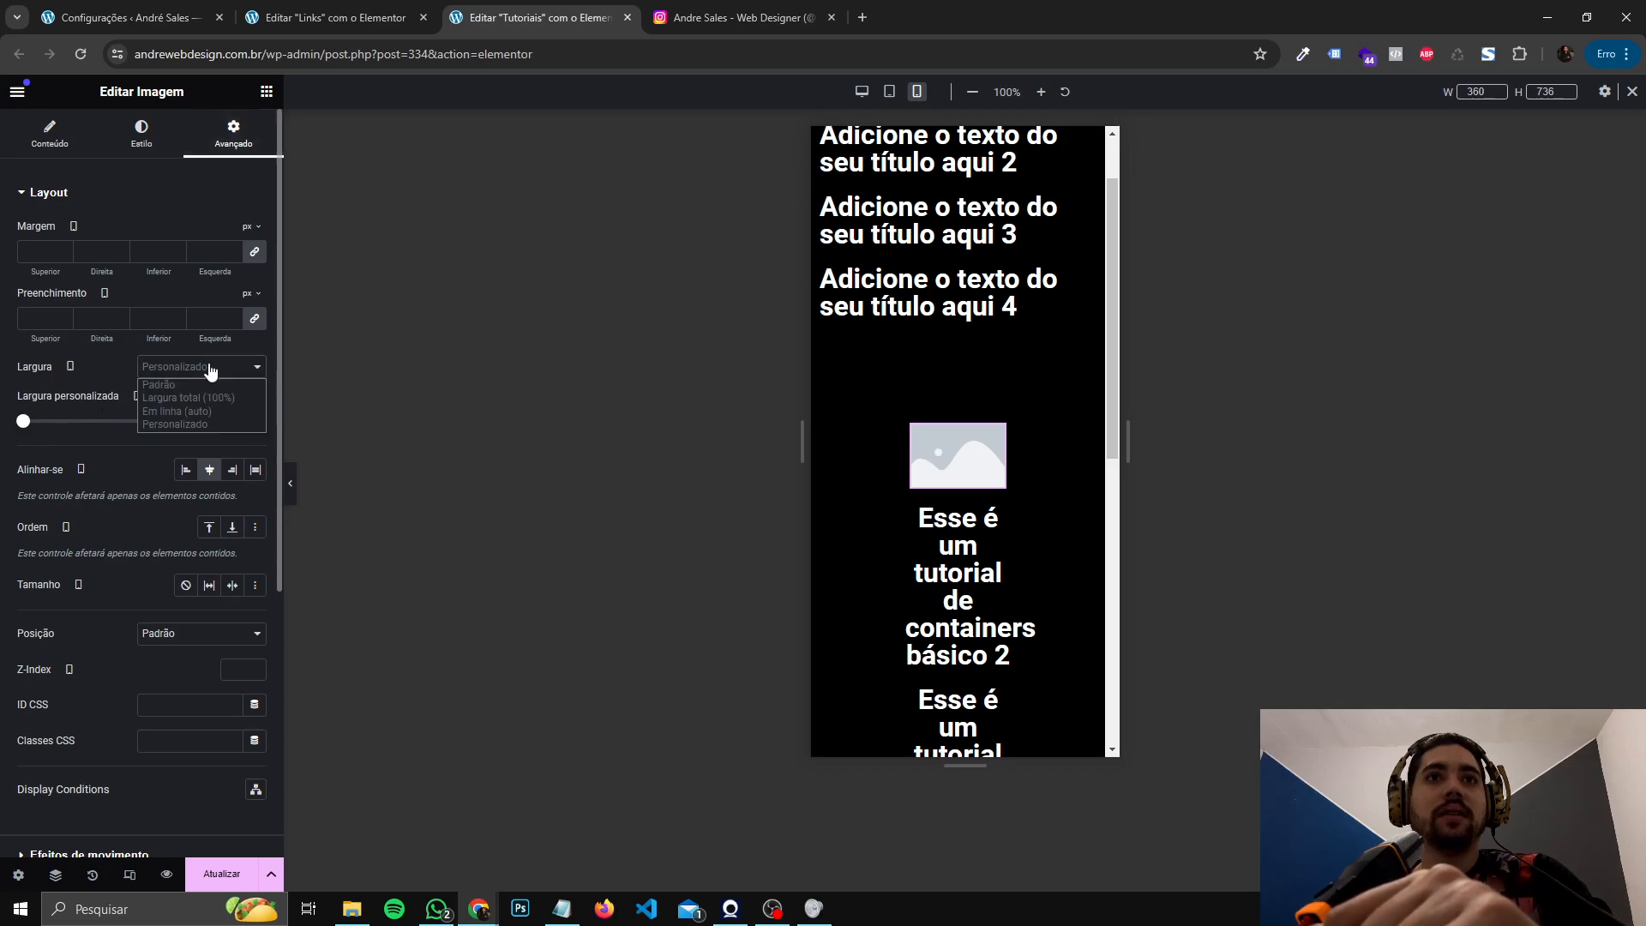
left_click(201, 397)
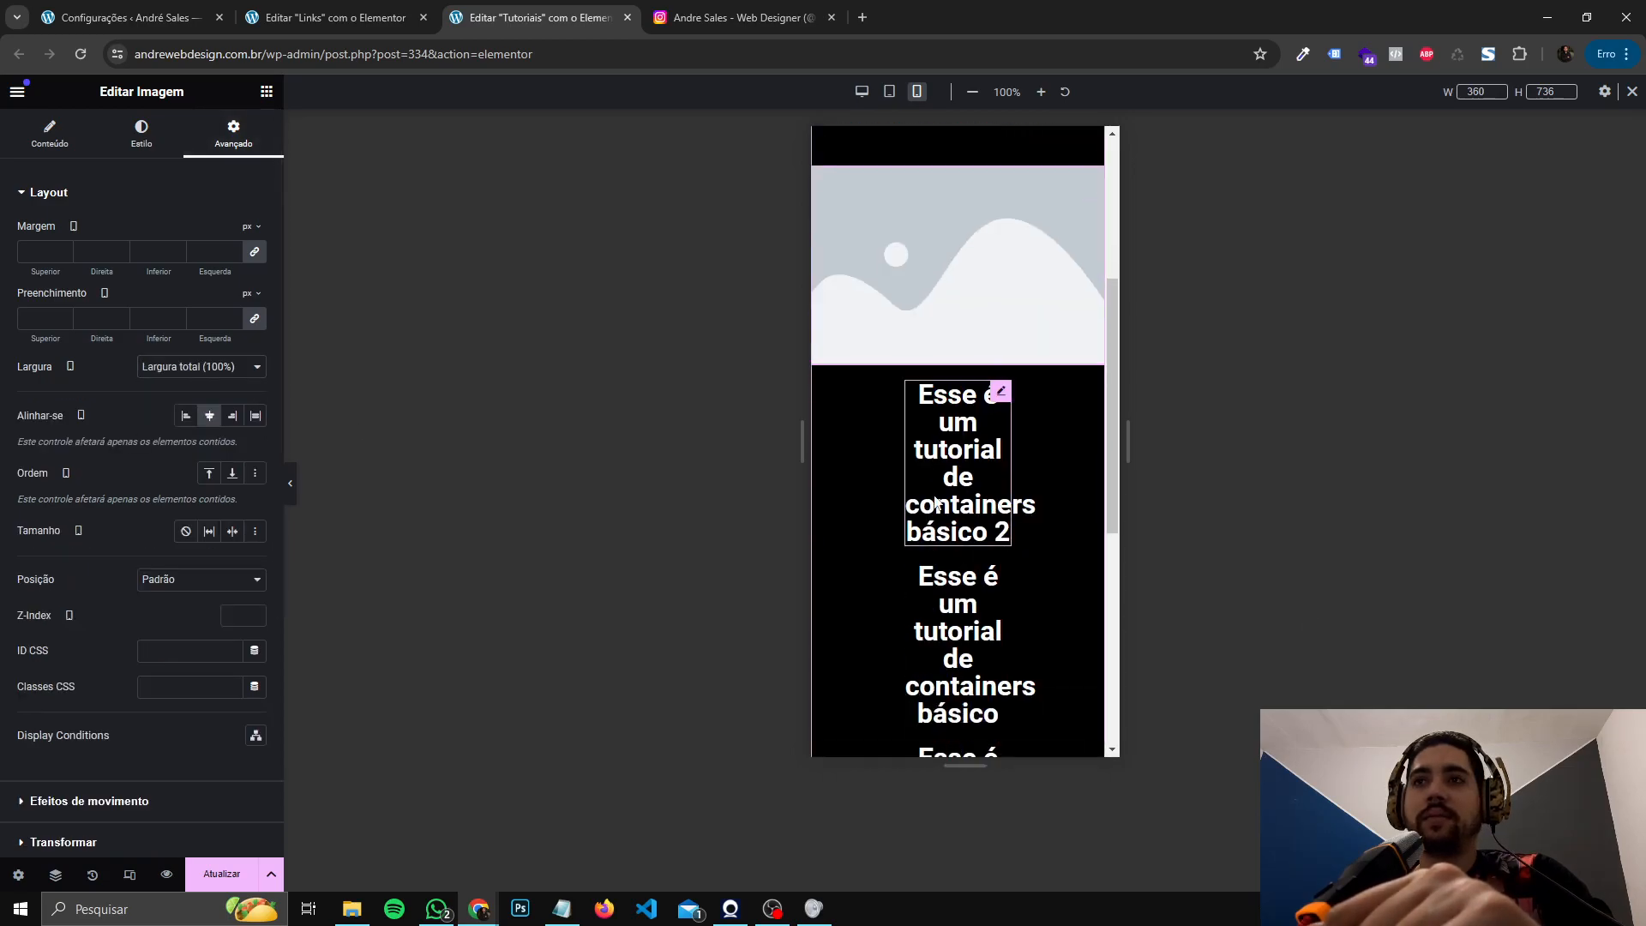
- Set the "básico 2" heading's mobile width to Largura total (100%)
left_click(999, 527)
left_click(173, 367)
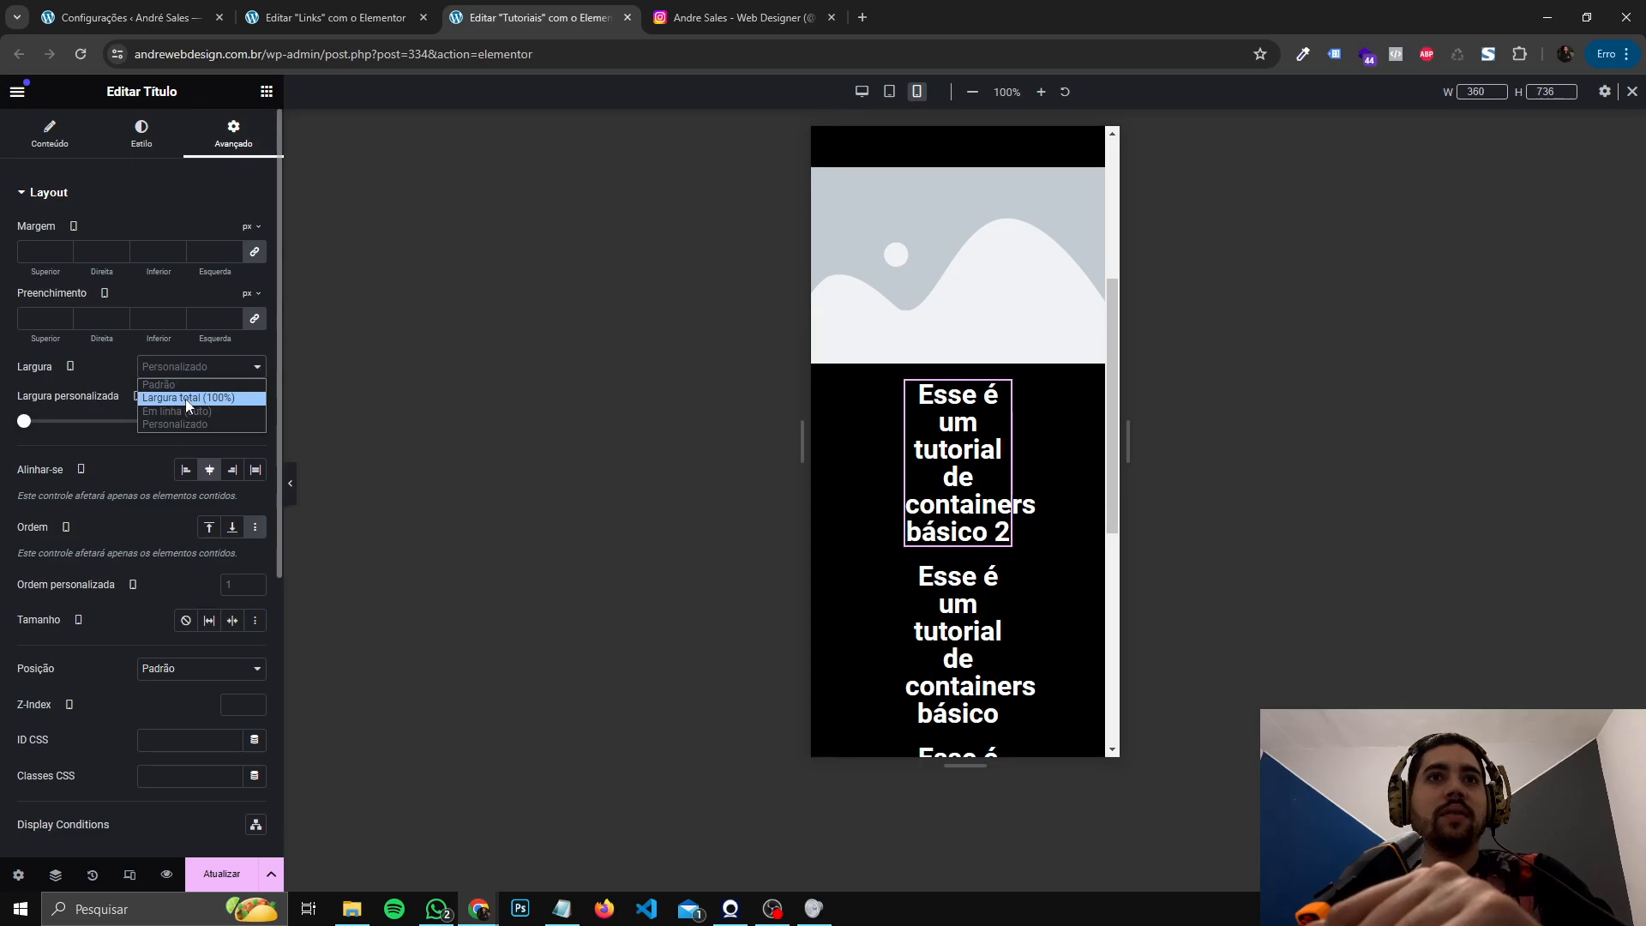
left_click(202, 397)
- Give the image a custom order (Ordem personalizada) of 4 on mobile and check its placement among the headings
scroll(1024, 532, "up", 3)
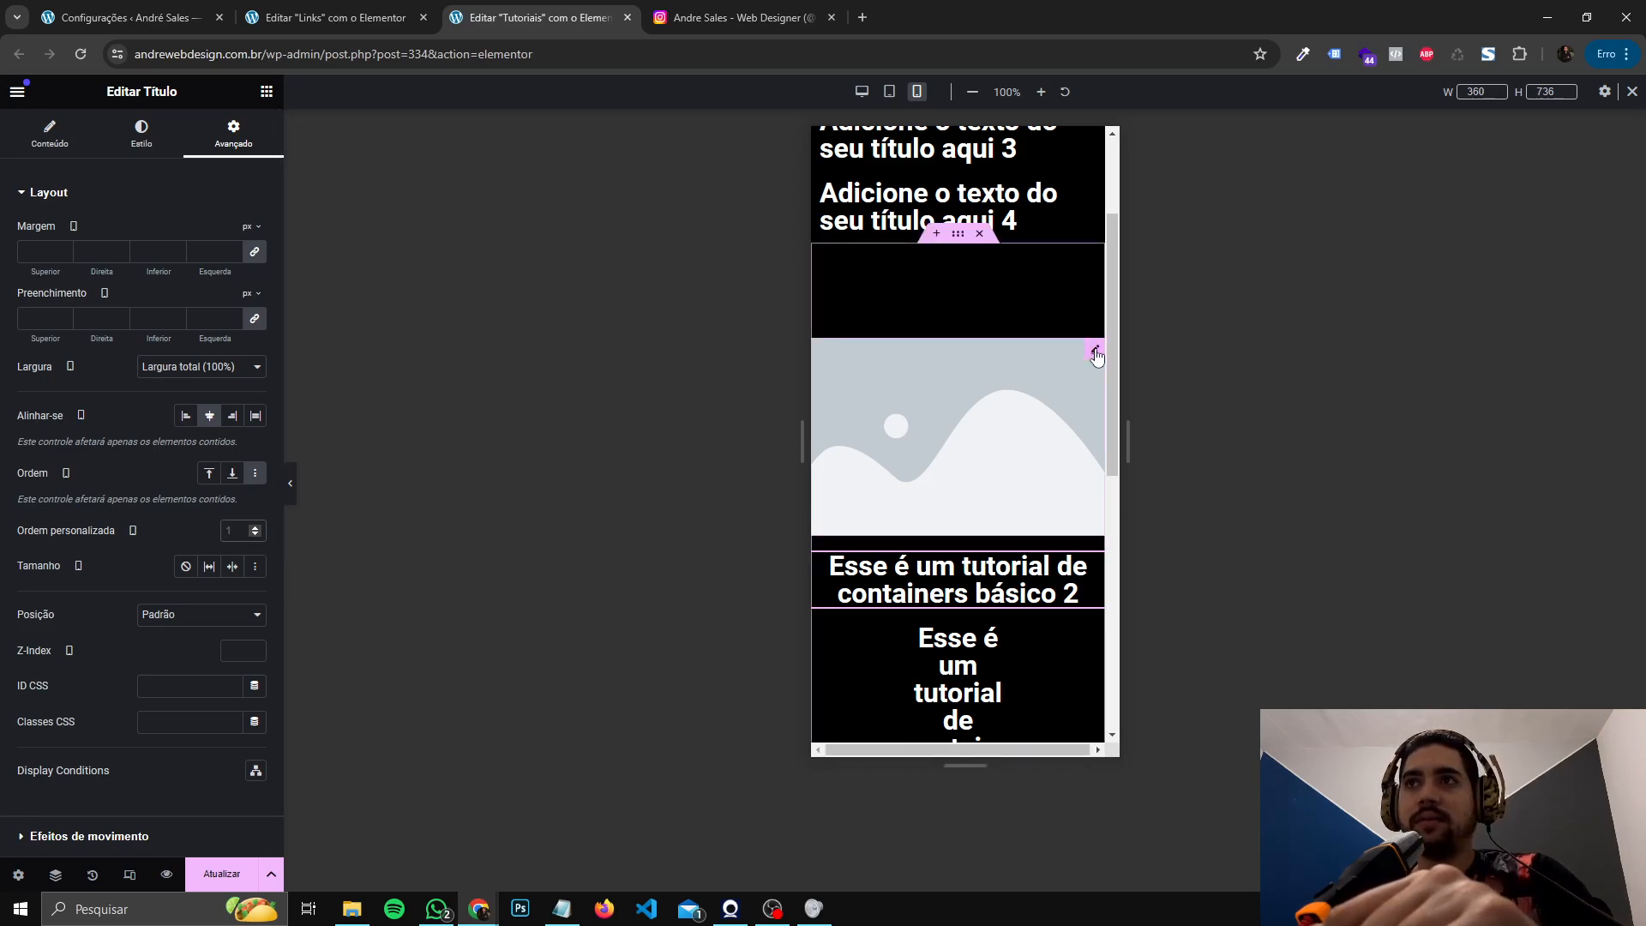
left_click(908, 372)
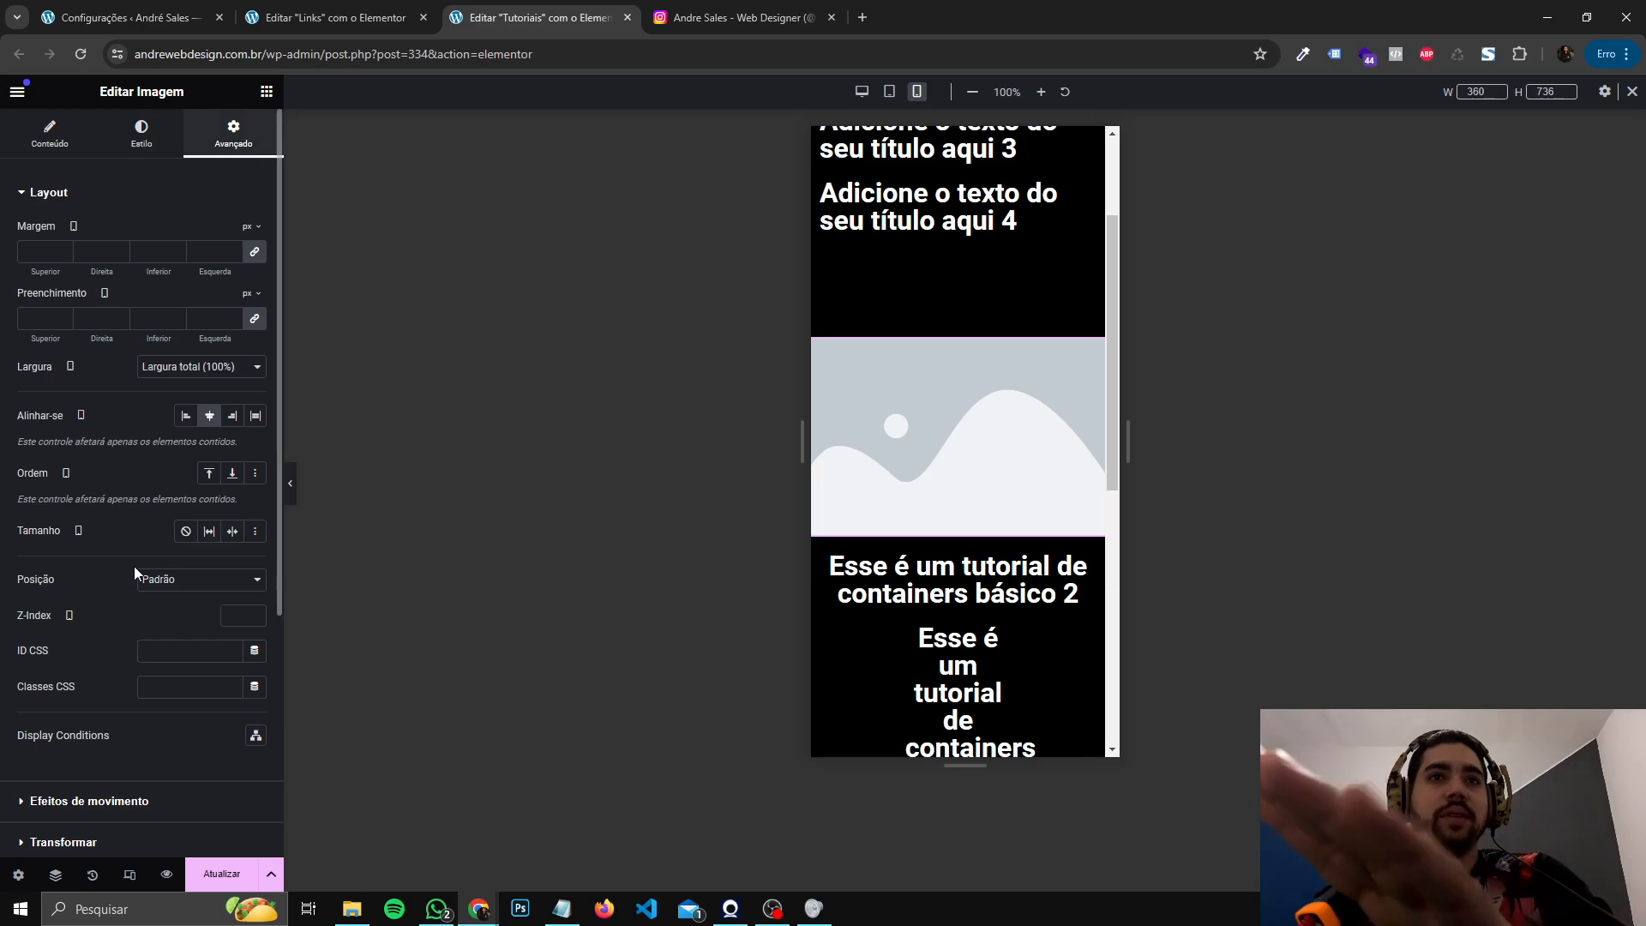
left_click(255, 474)
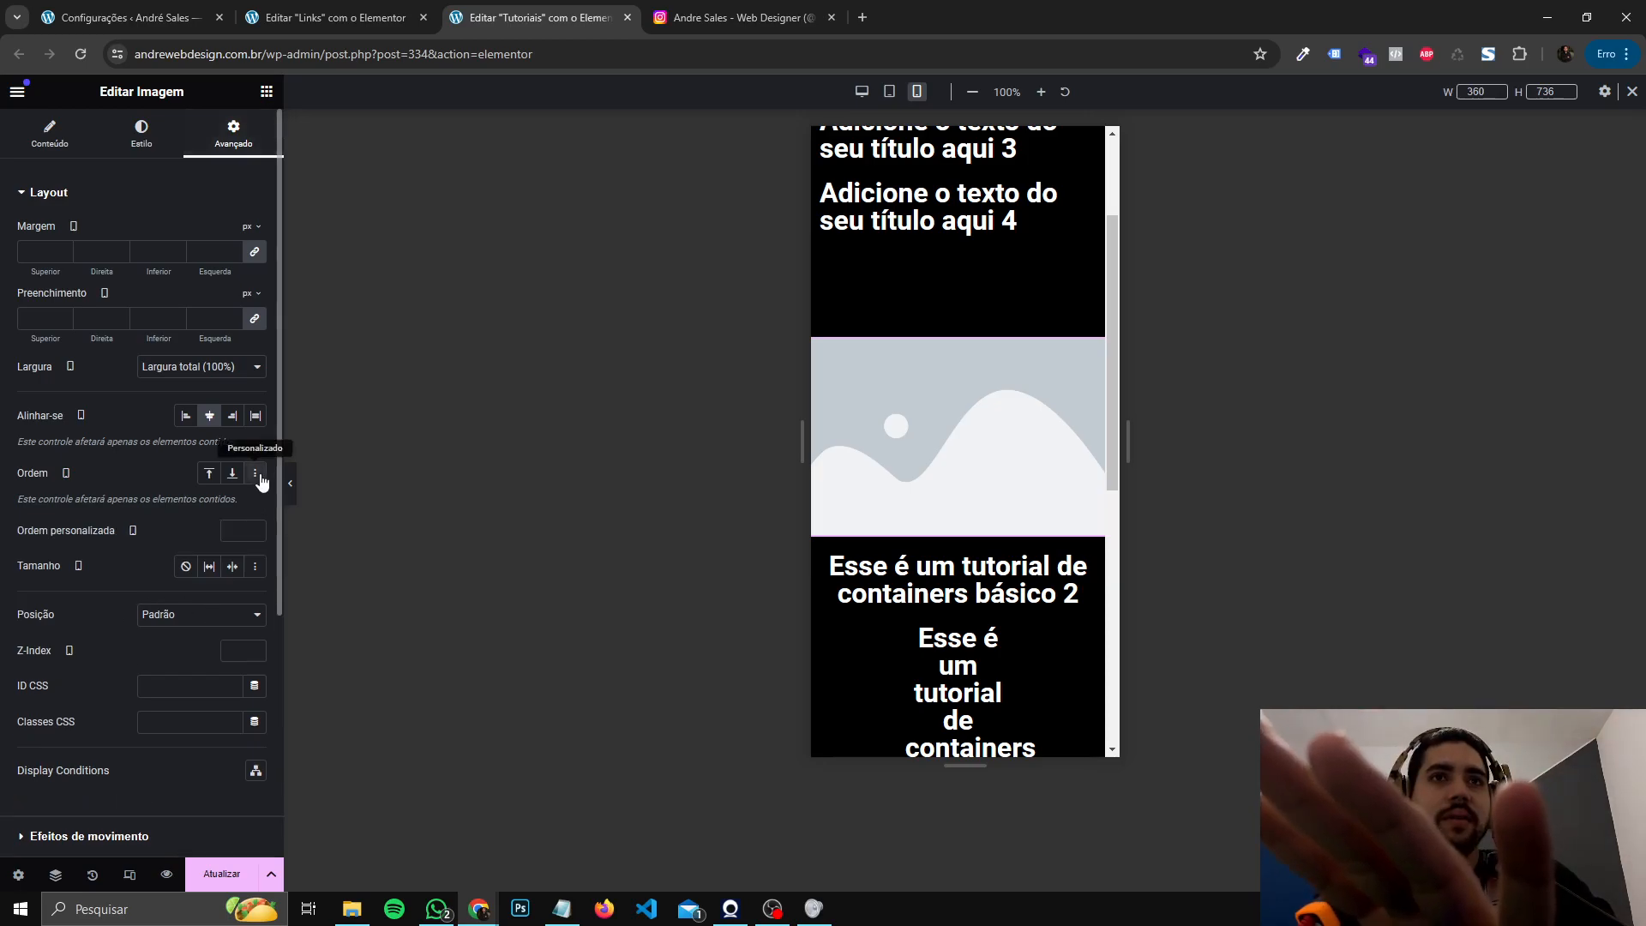
left_click(232, 530)
type("4")
scroll(963, 488, "down", 5)
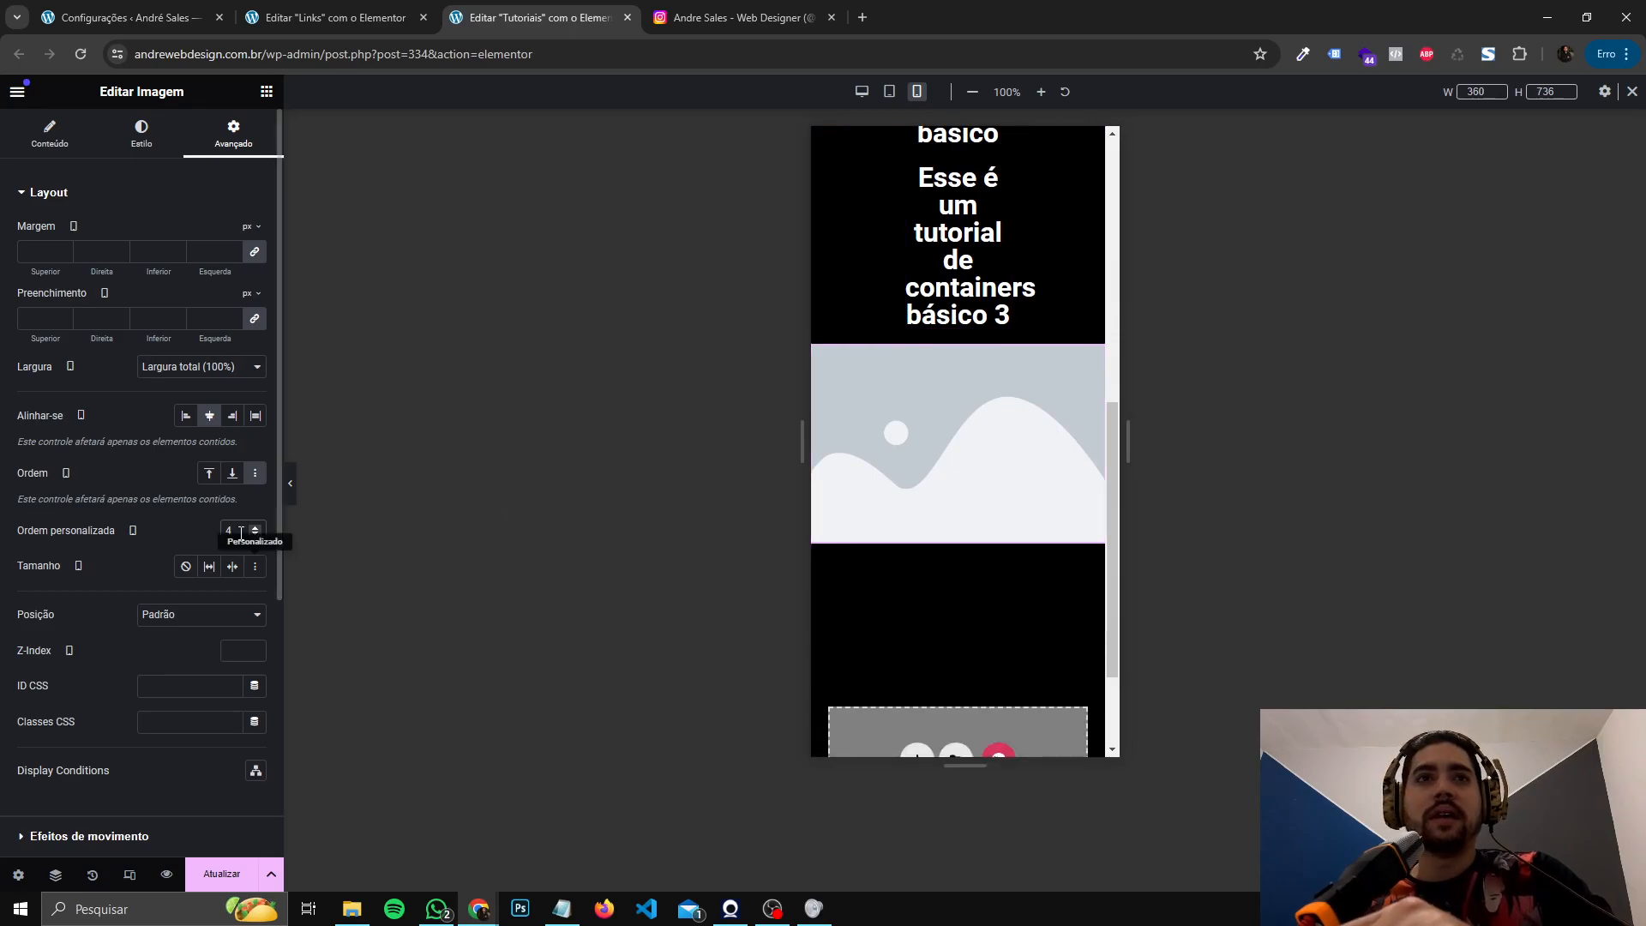
scroll(903, 605, "up", 3)
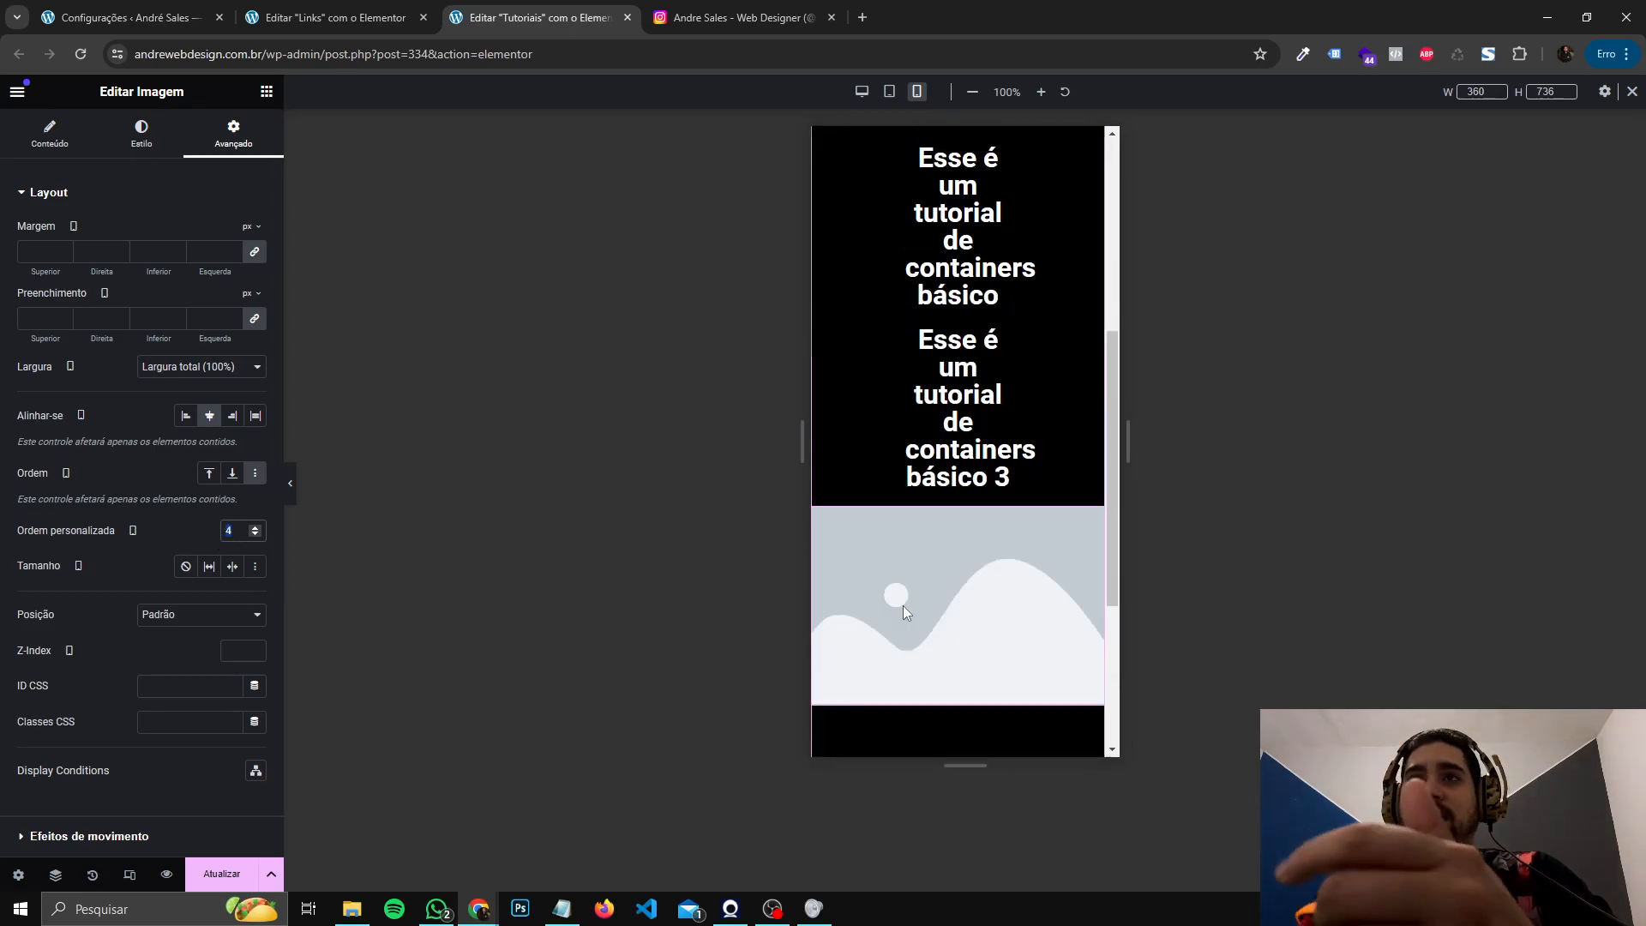
scroll(902, 611, "down", 2)
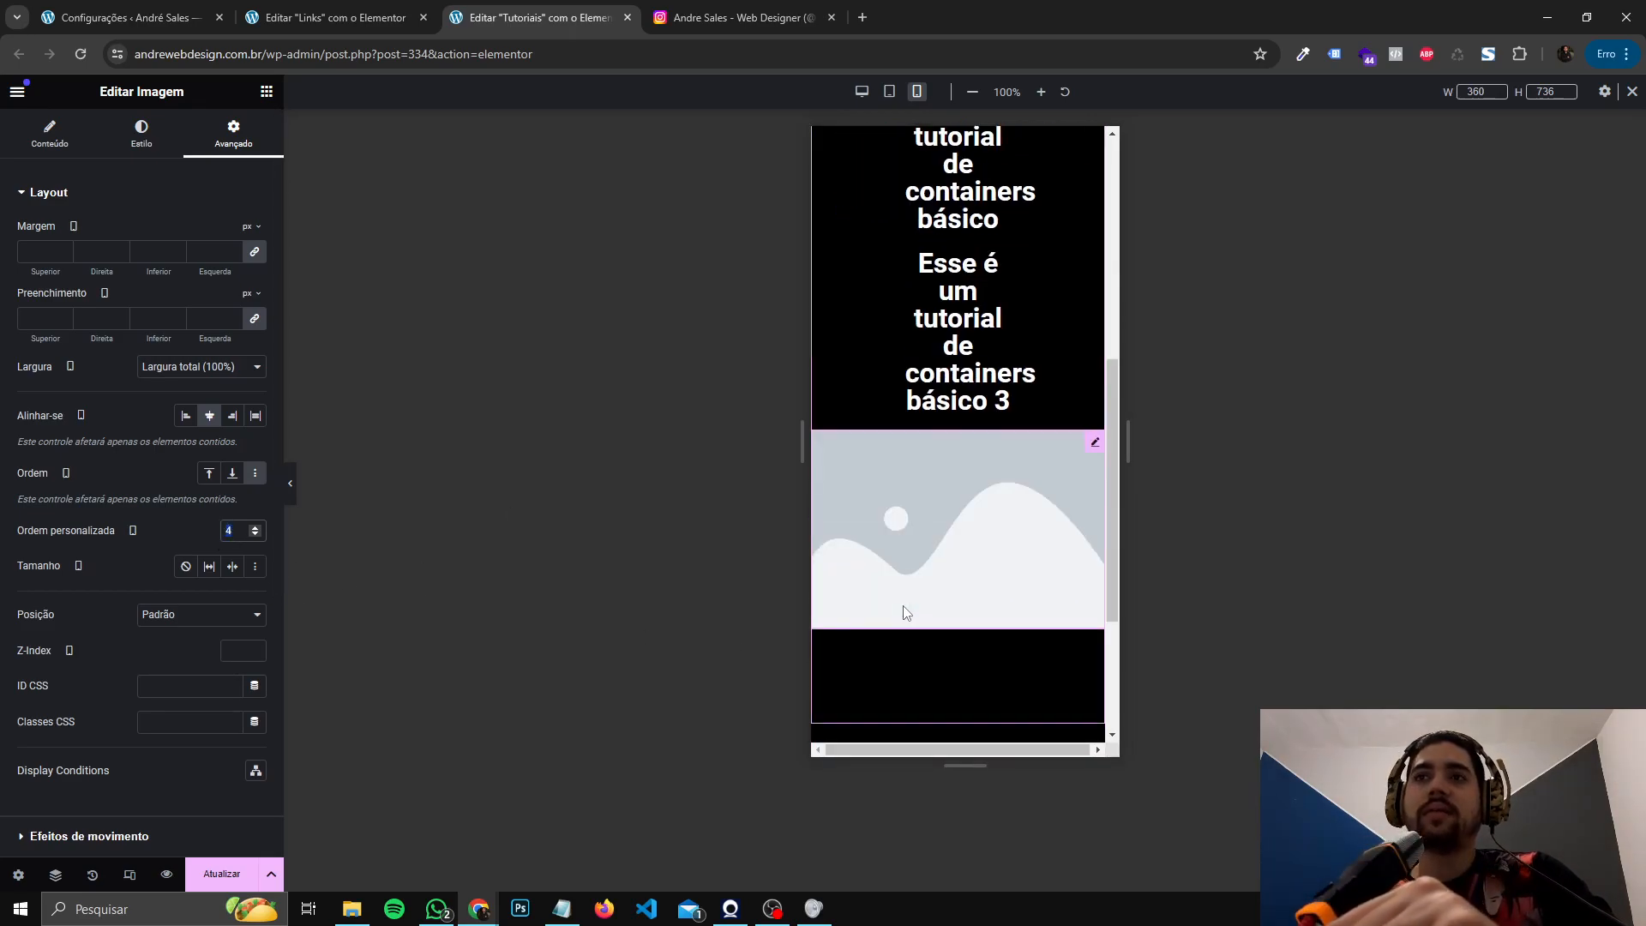
- Return to the desktop preview and examine the image's position relative to the headings and its layout settings
scroll(903, 606, "up", 5)
left_click(862, 92)
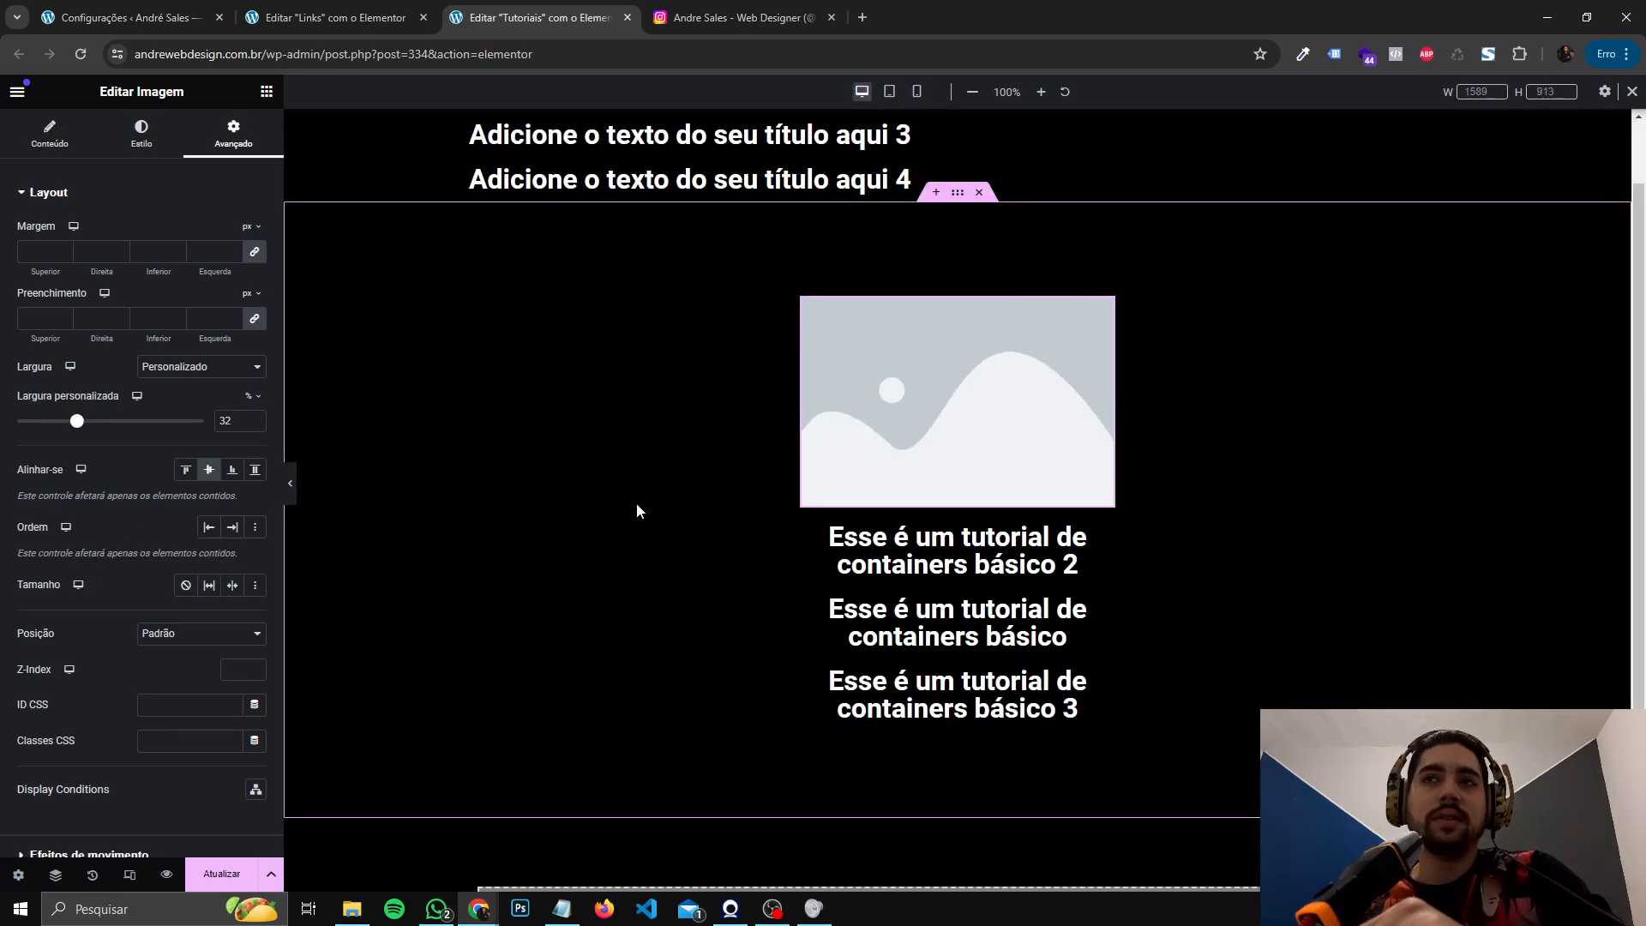
scroll(634, 506, "up", 1)
scroll(631, 509, "down", 3)
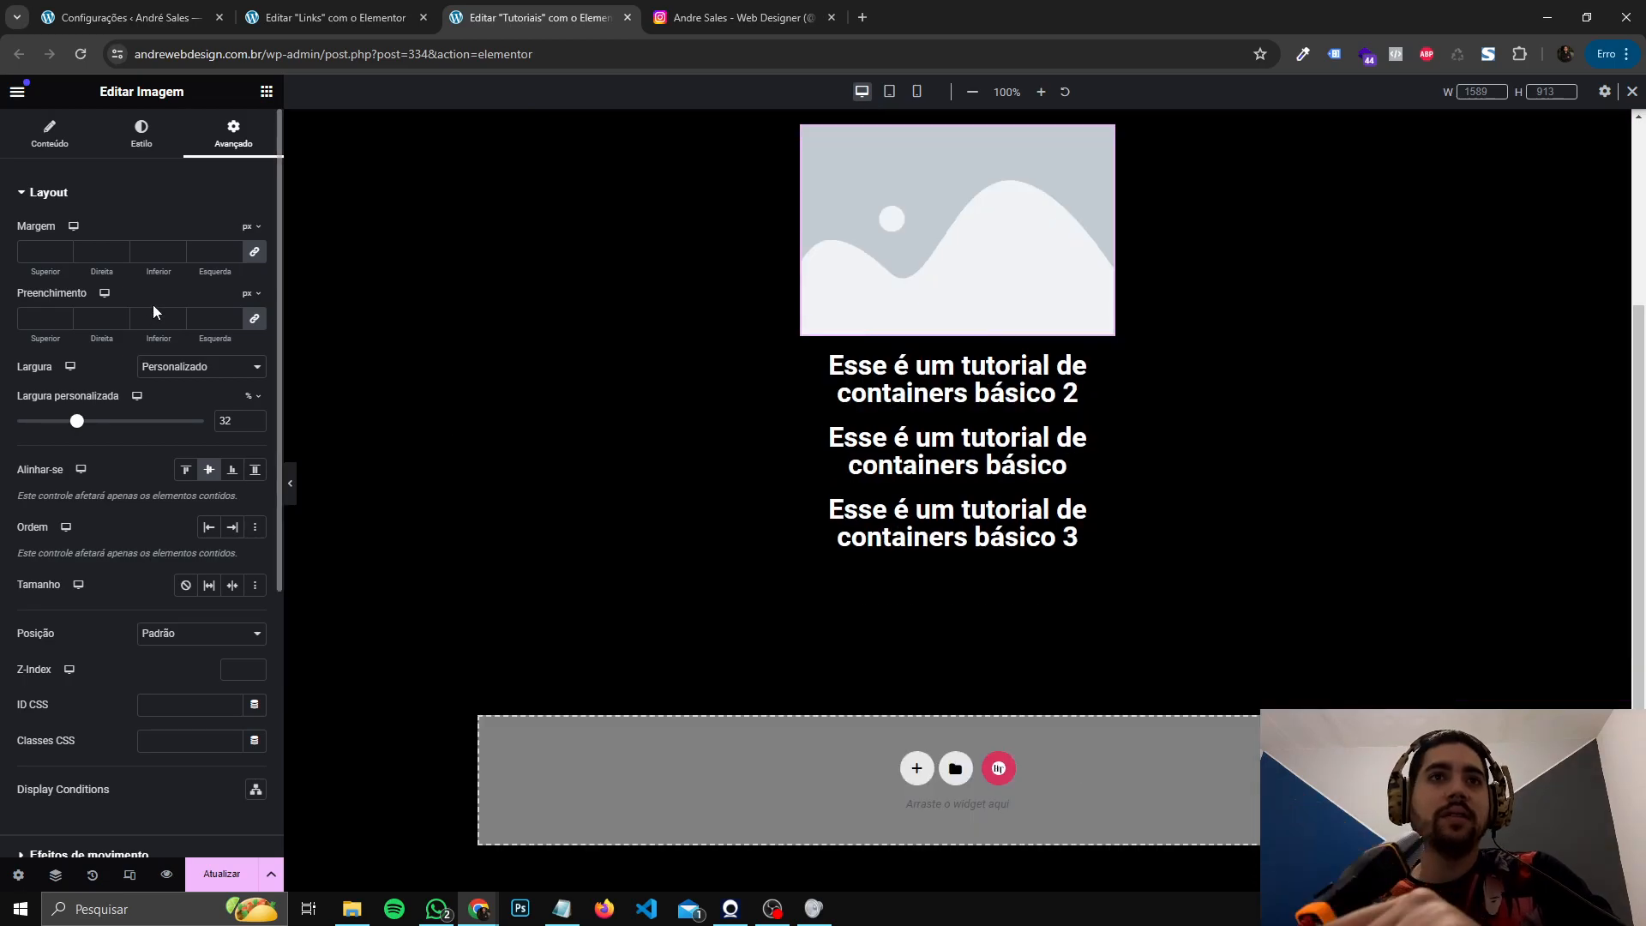
scroll(155, 390, "down", 2)
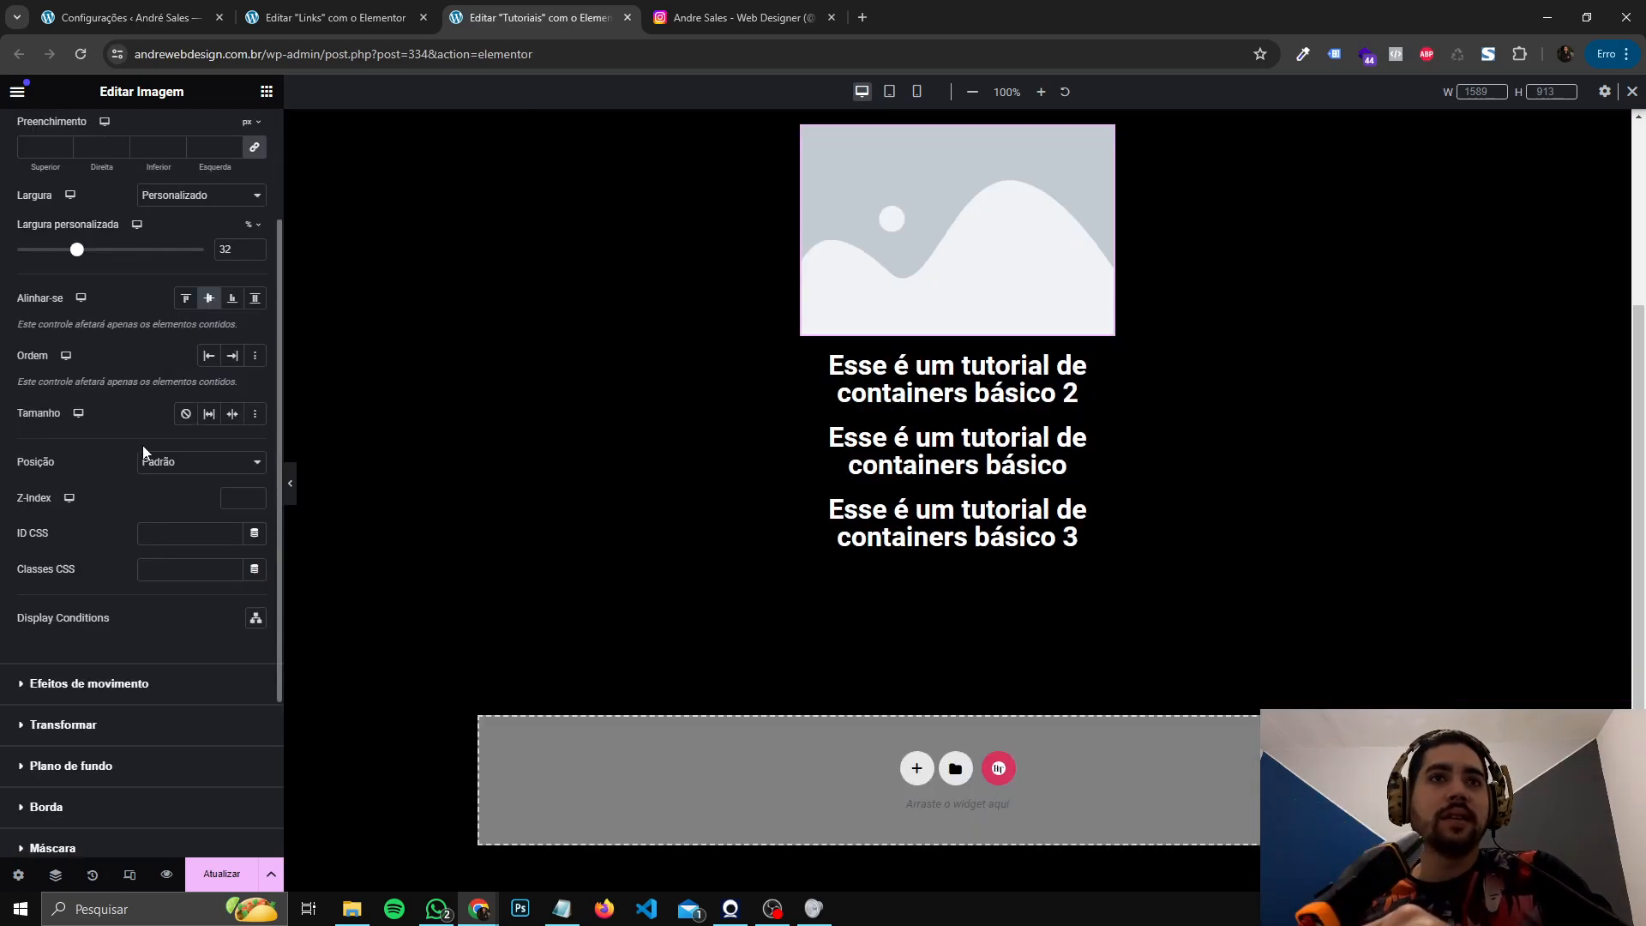
scroll(936, 619, "up", 1)
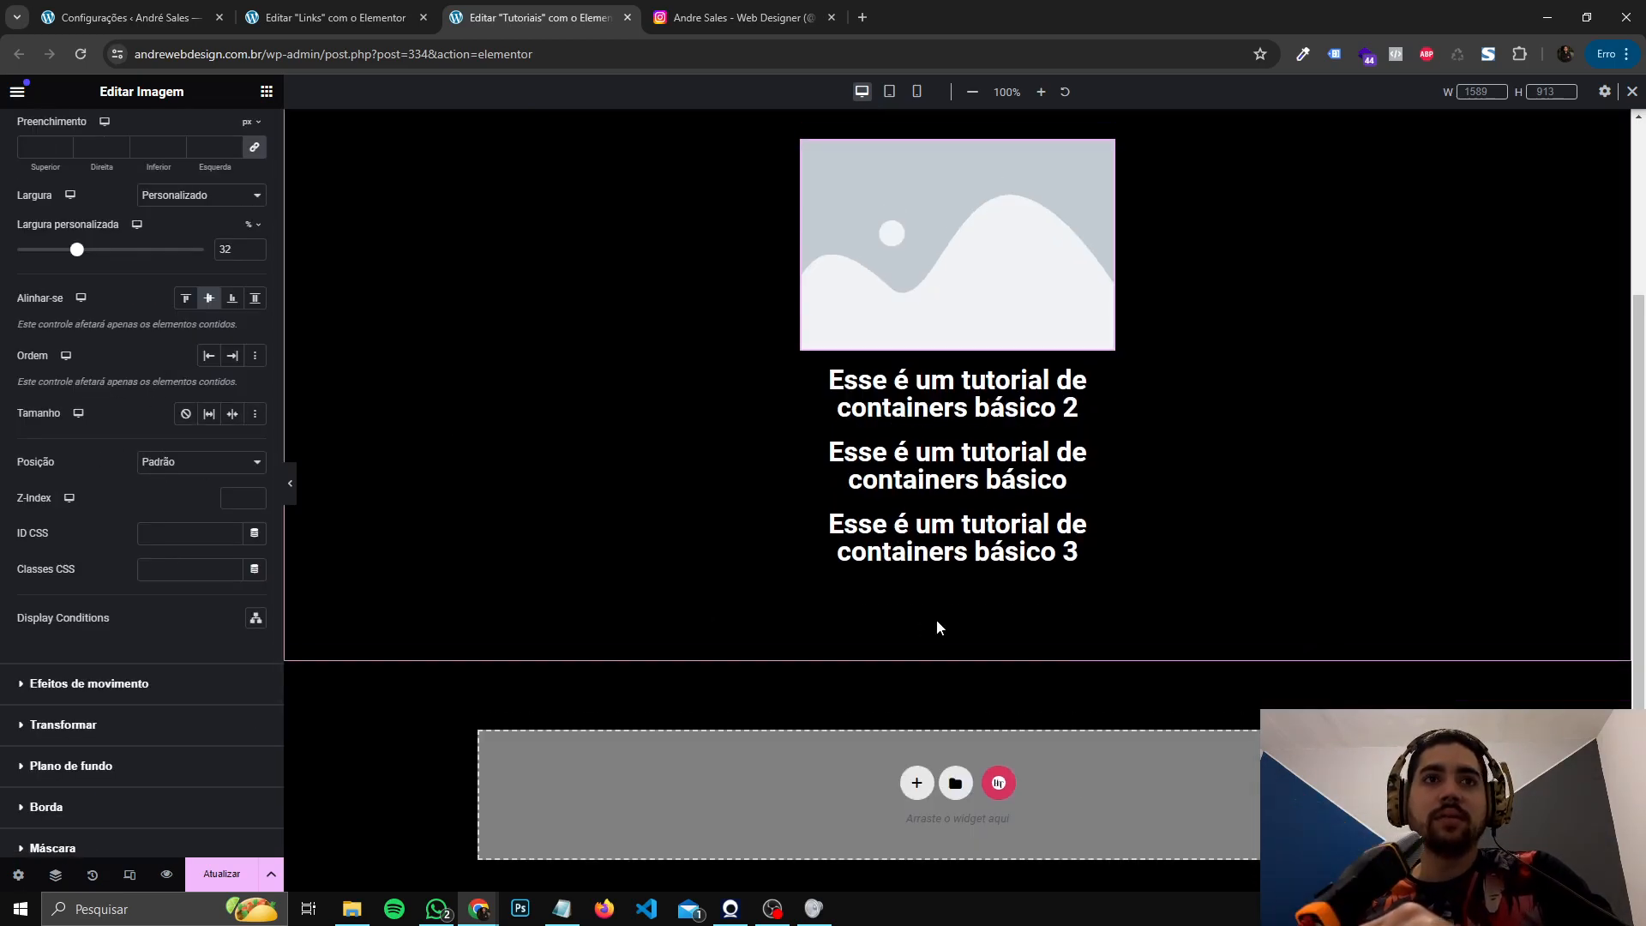
scroll(936, 619, "up", 3)
scroll(96, 213, "up", 2)
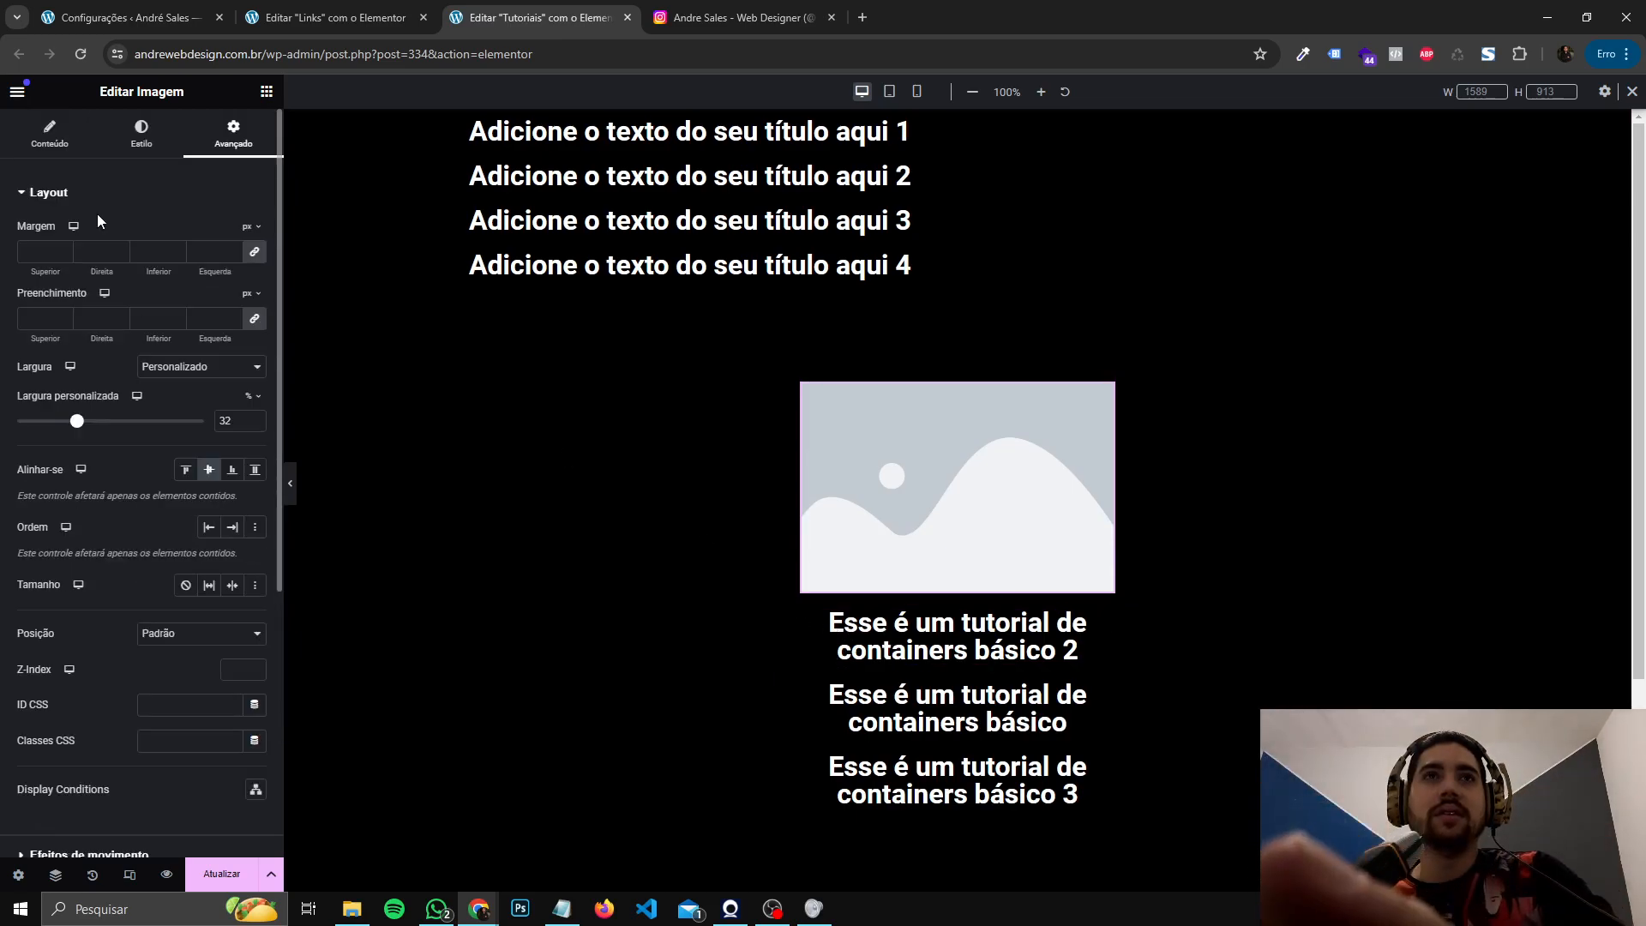
- Select the container holding the image and "básico" headings and review its layout options
left_click(63, 157)
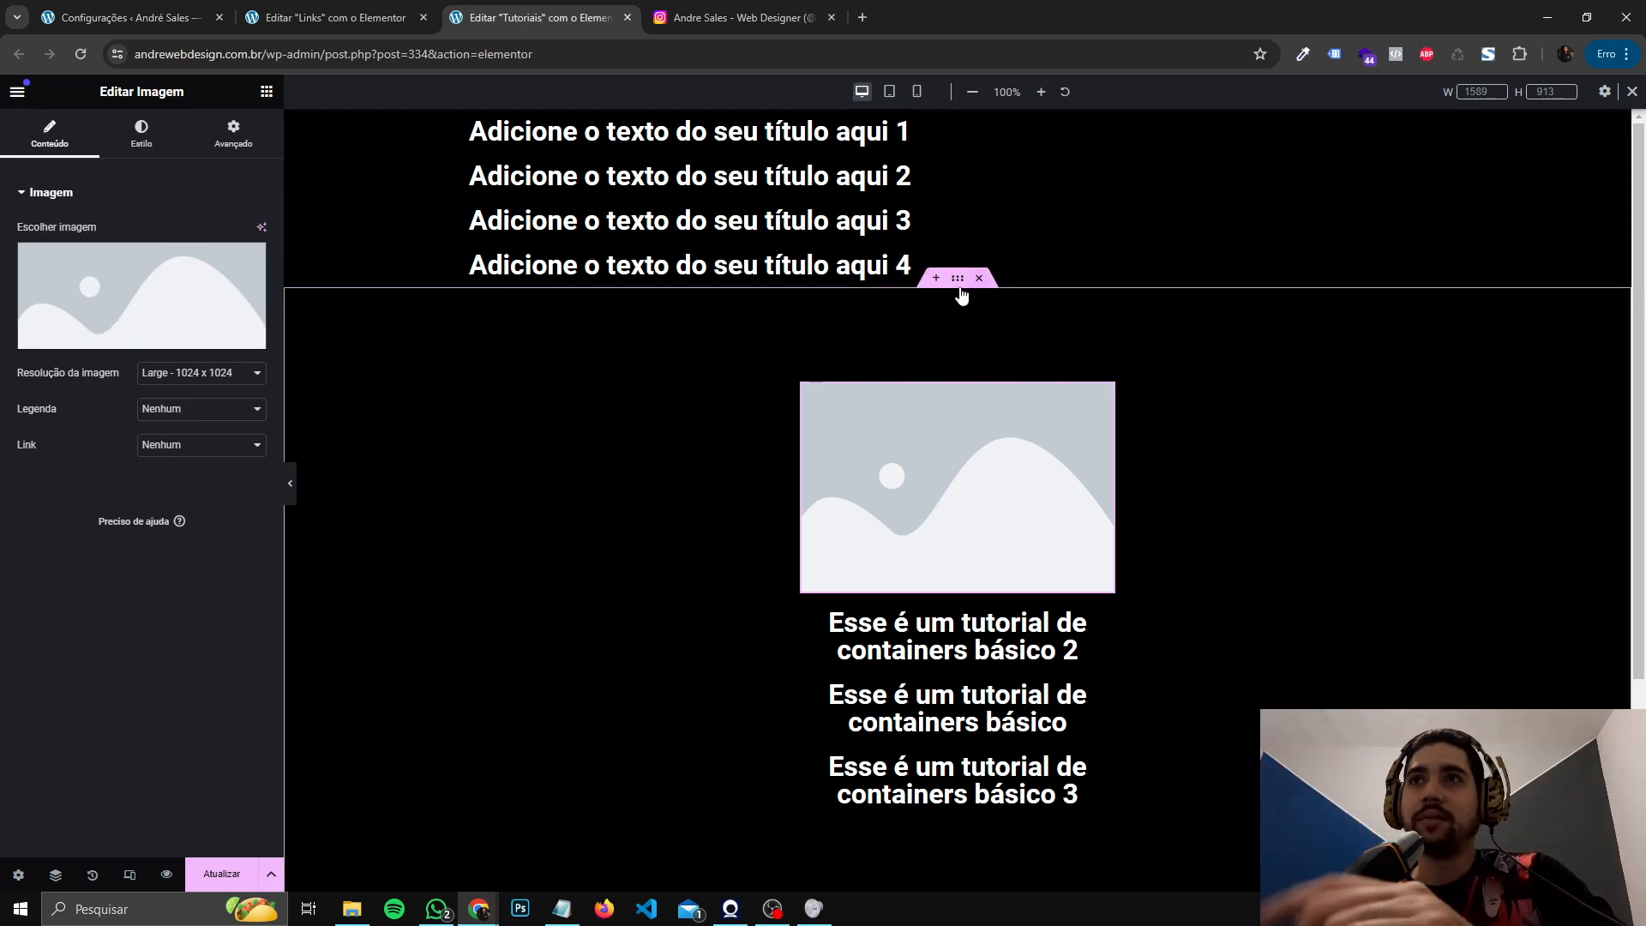
left_click(959, 288)
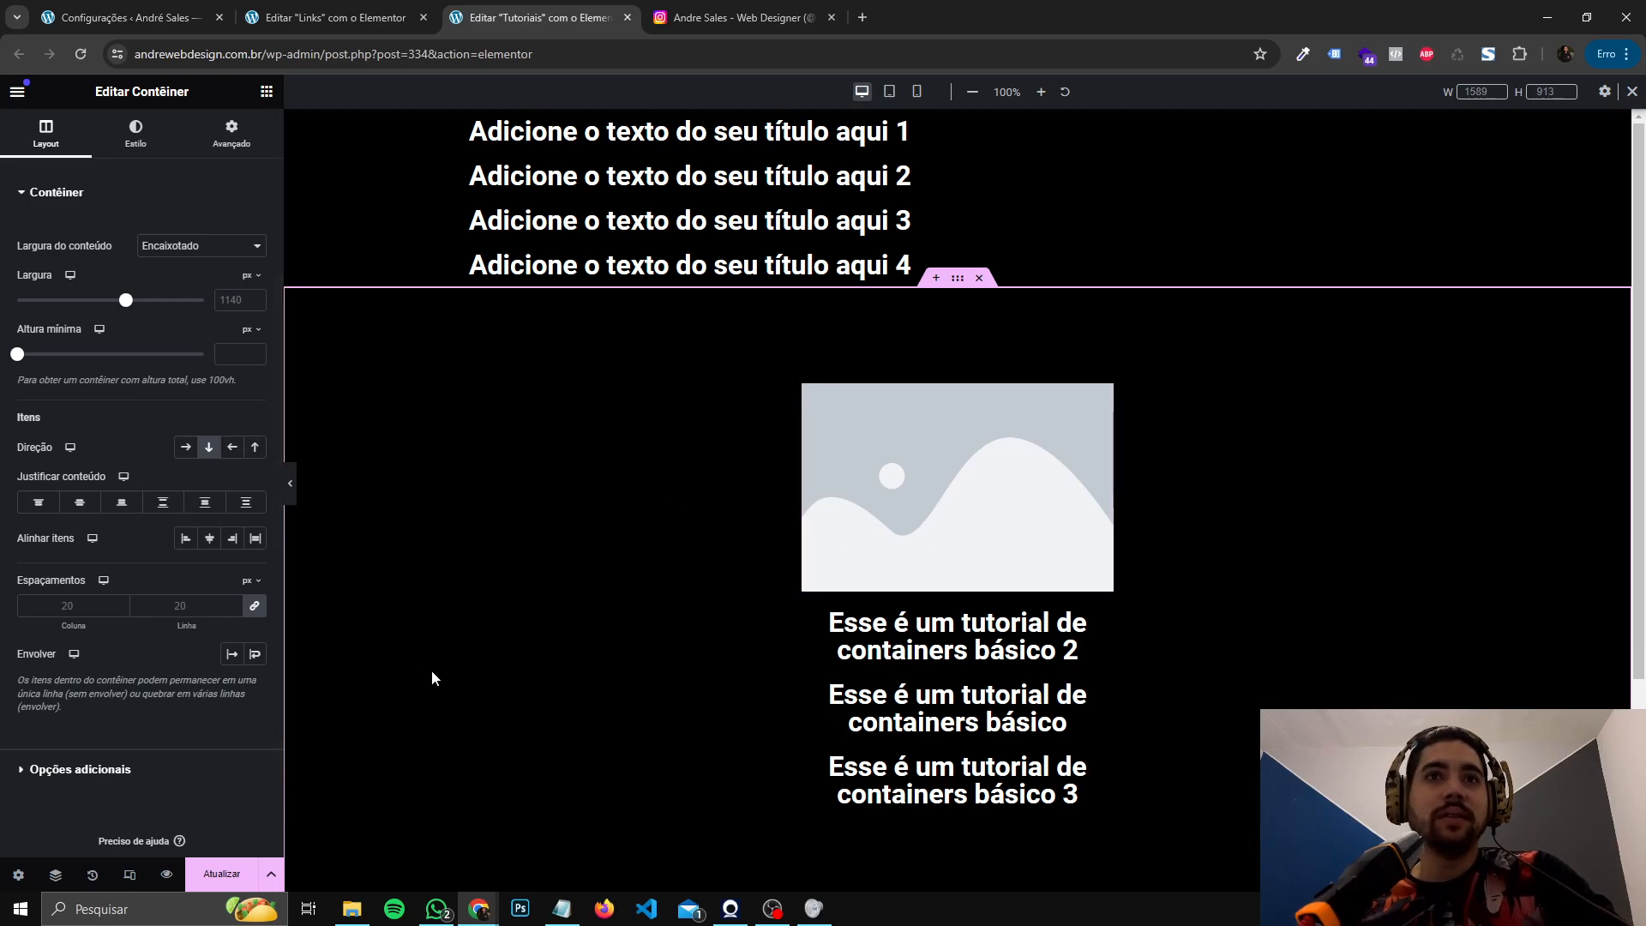
scroll(482, 646, "down", 3)
scroll(482, 648, "up", 3)
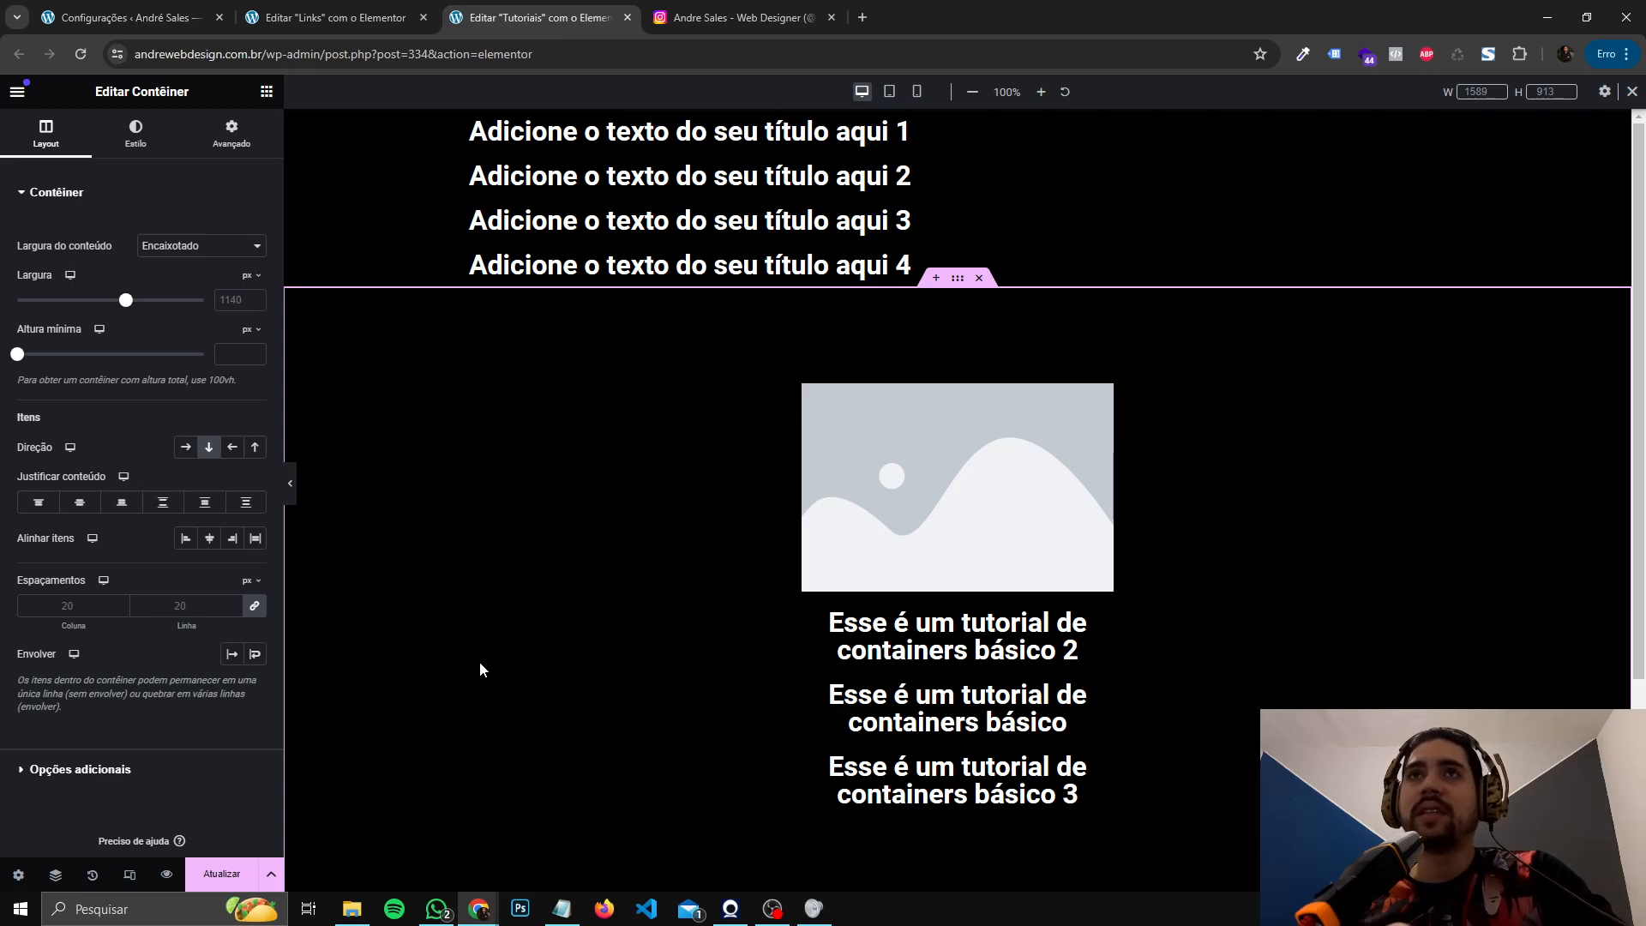
- Show the web designer's Instagram profile in the browser, and return to the Elementor editor for the "Tutoriais" page
left_click(707, 20)
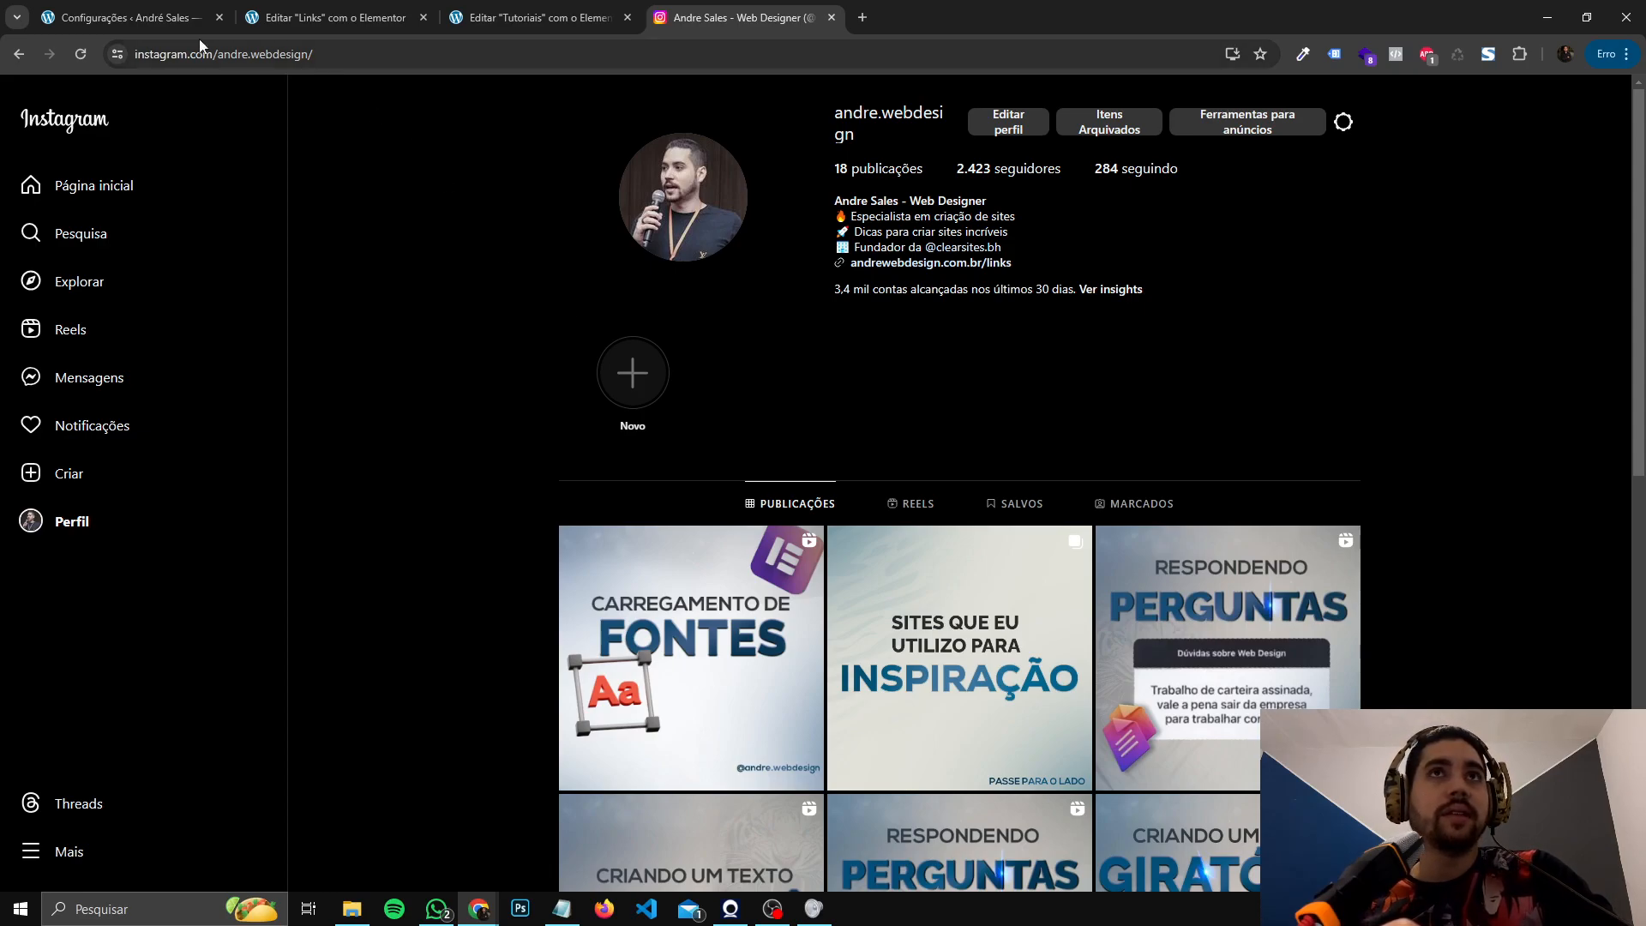
left_click(175, 18)
left_click(467, 18)
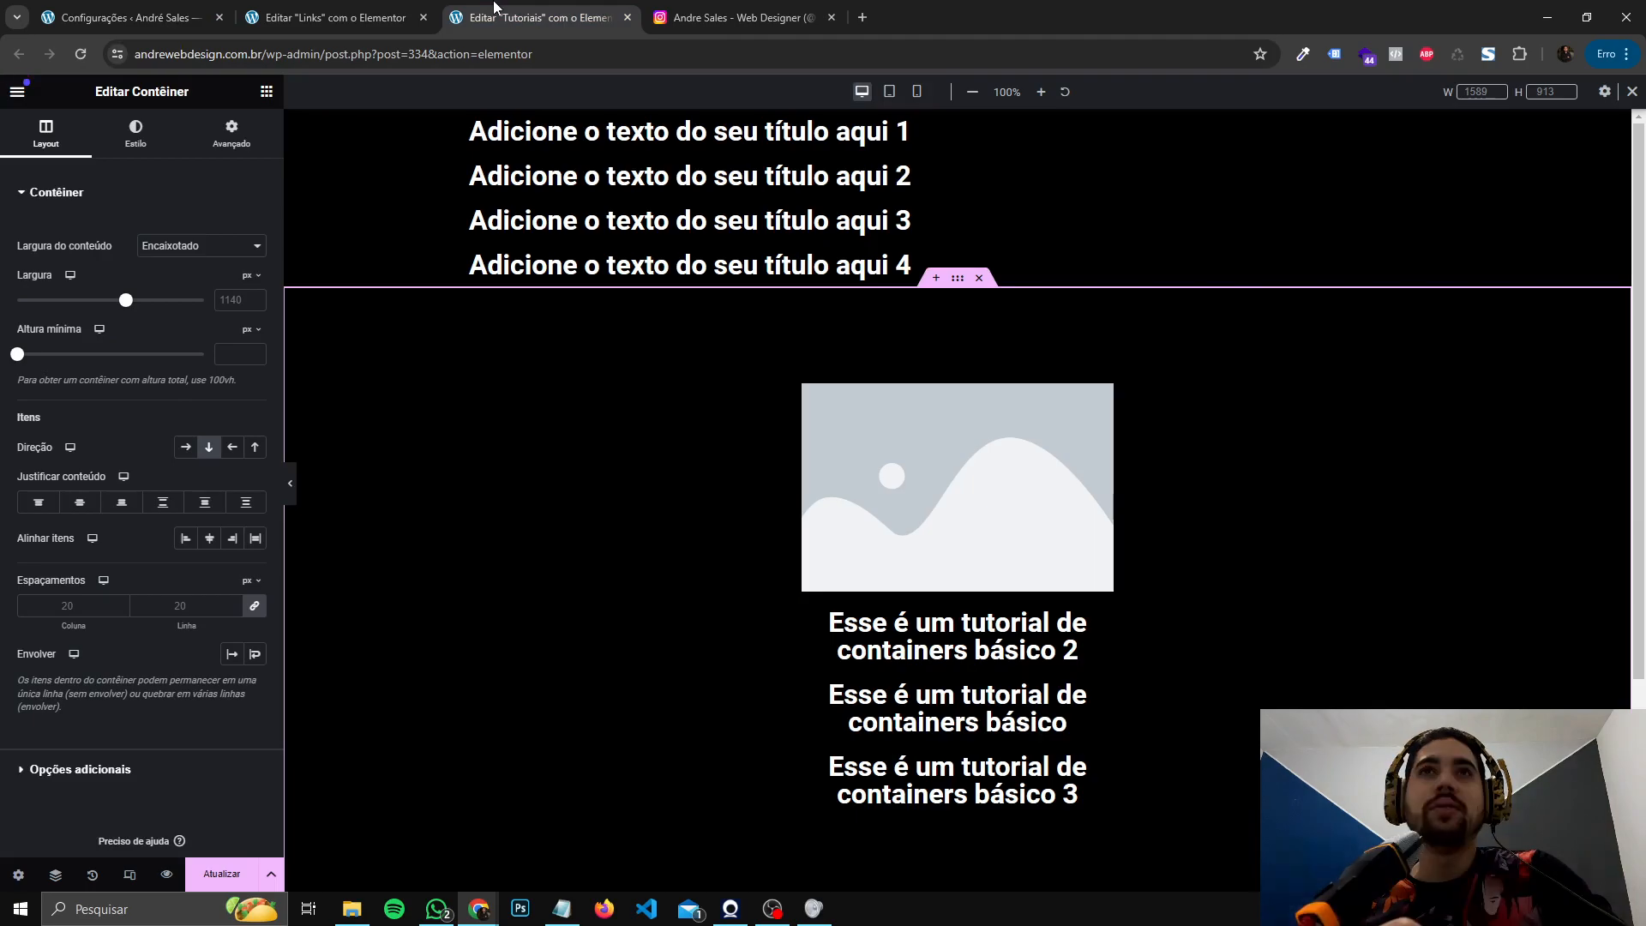